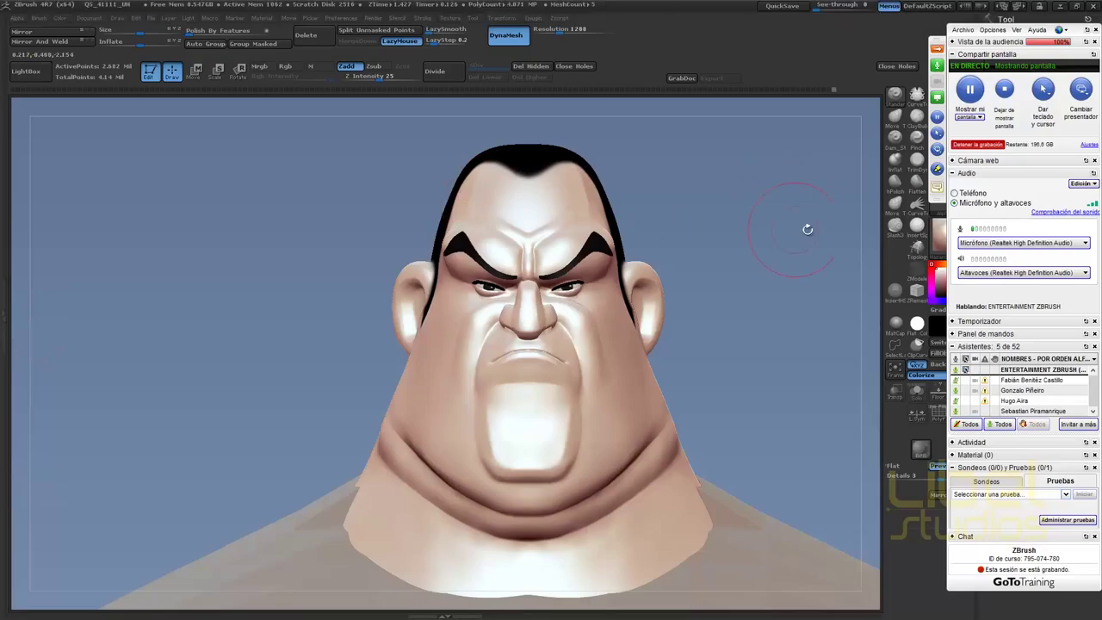
Frame the sumo's head and shoulders, view the enlarged Big Hero 6 reference, and return to ZBrush
alt+drag(780, 235, 713, 213)
alt+drag(737, 295, 694, 237)
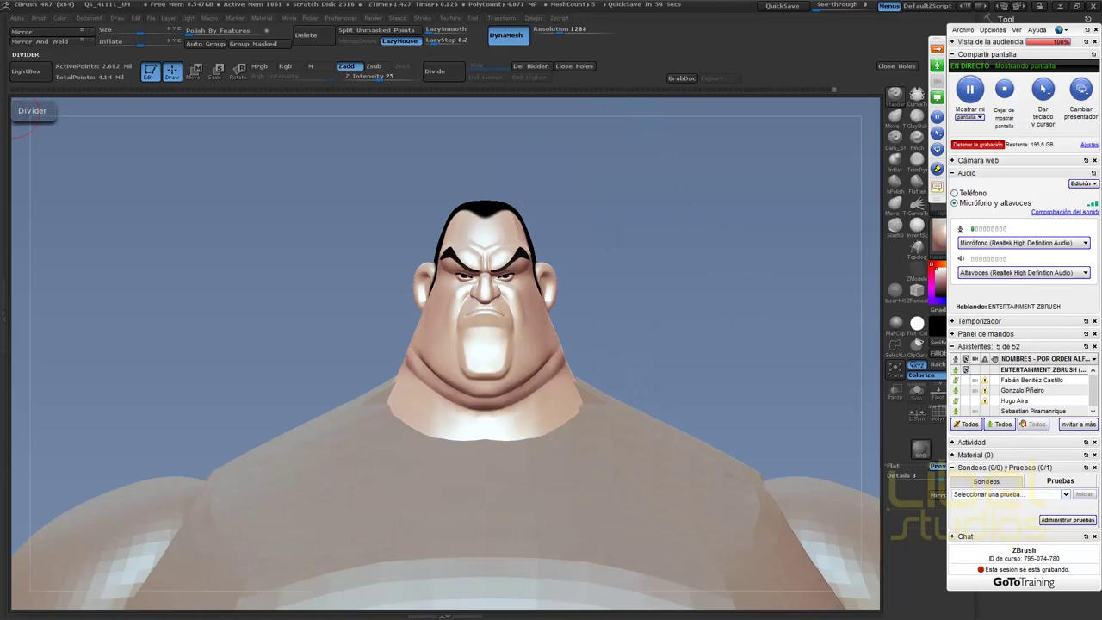
key(alt+Tab)
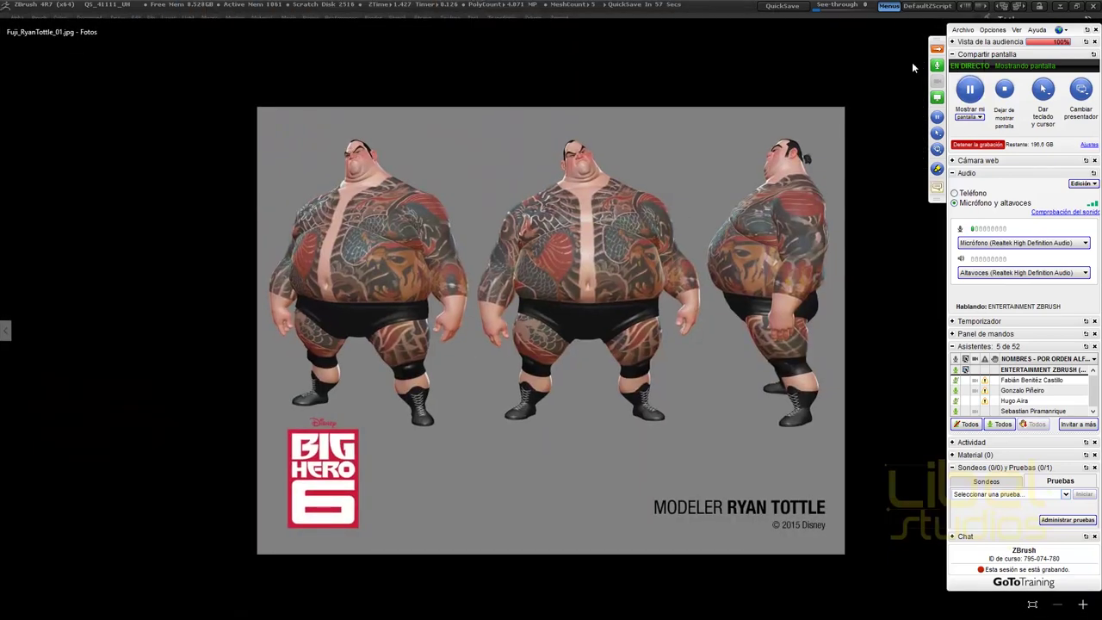
click(937, 51)
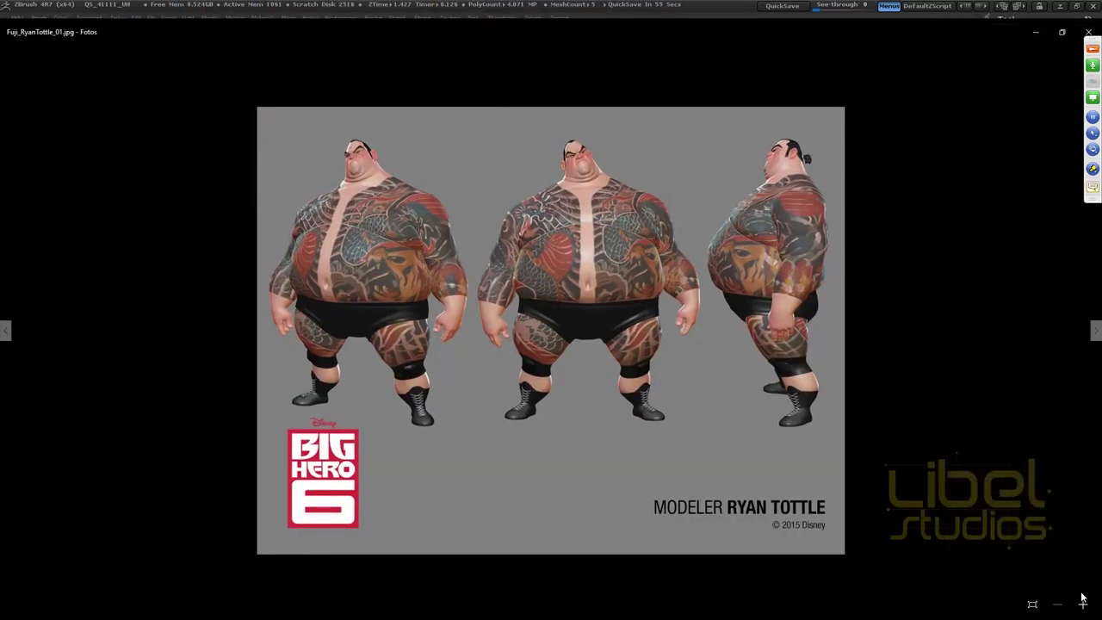
click(1083, 605)
click(1083, 604)
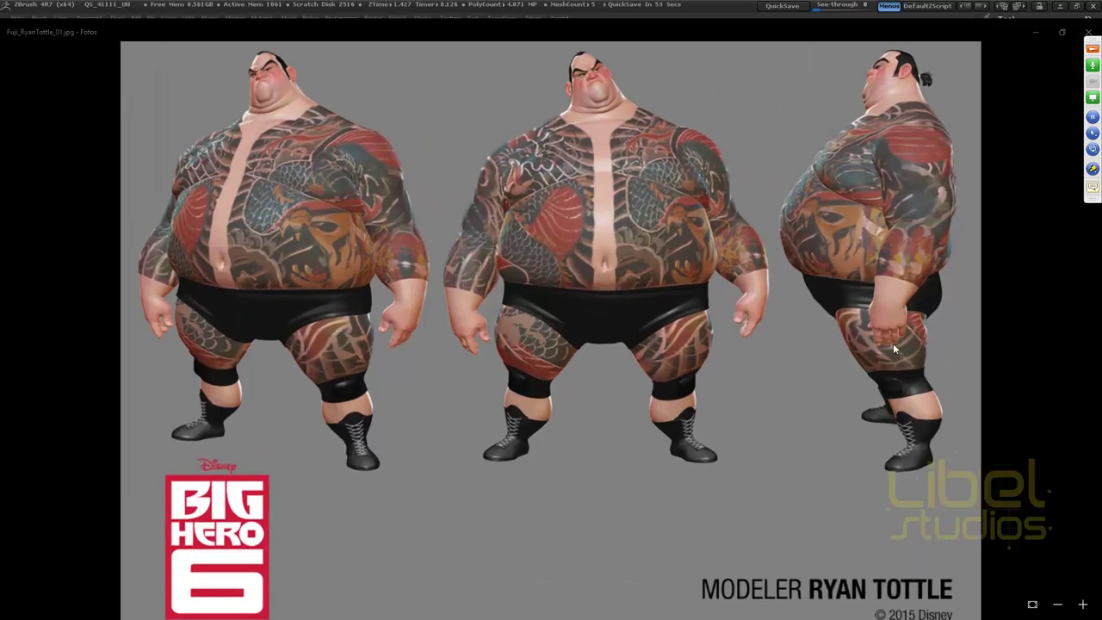
key(alt+Tab)
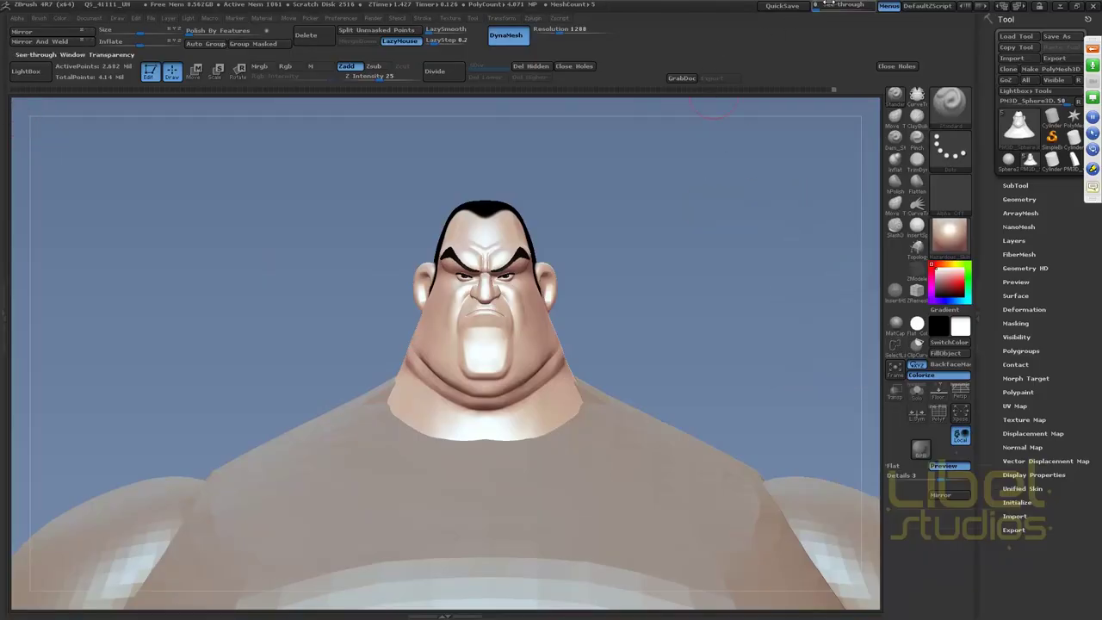
Raise See-through, hide the palettes, and overlay the sumo on the middle front reference figure
drag(817, 5, 837, 5)
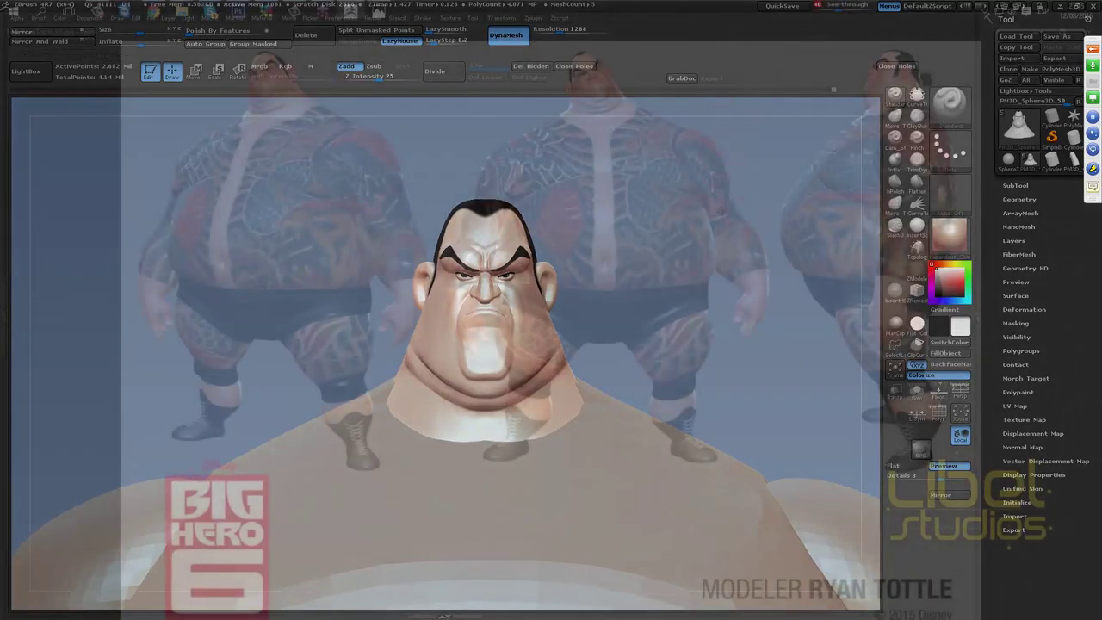
mouse_move(585, 193)
alt+mouse_down()
mouse_move(729, 233)
mouse_move(718, 120)
mouse_move(756, 172)
mouse_move(770, 167)
alt+mouse_up()
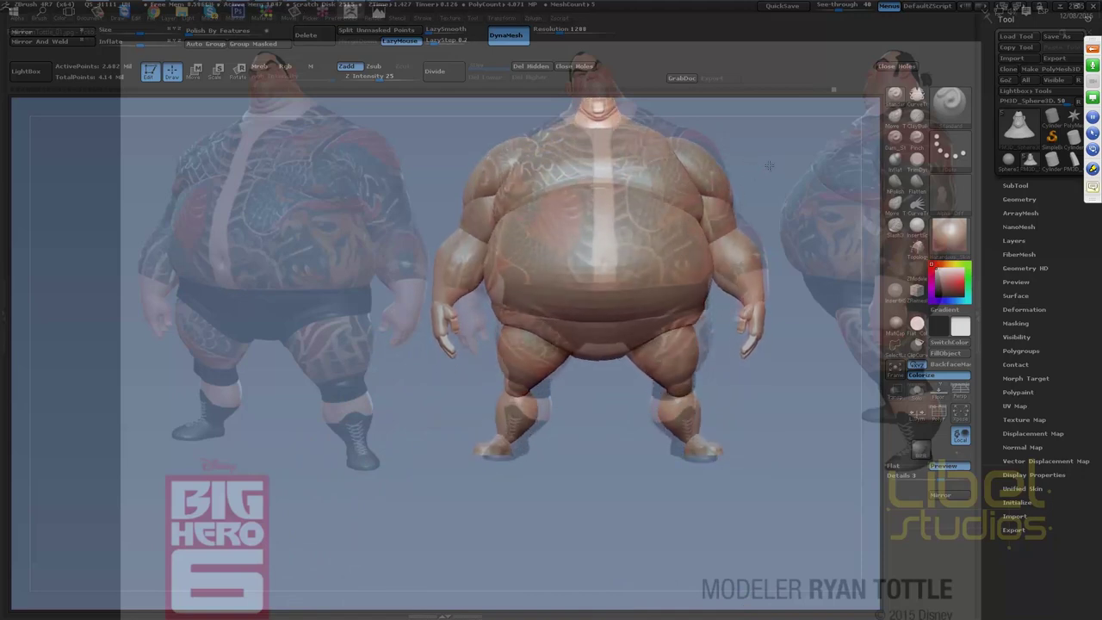
key(Tab)
alt+drag(831, 151, 789, 171)
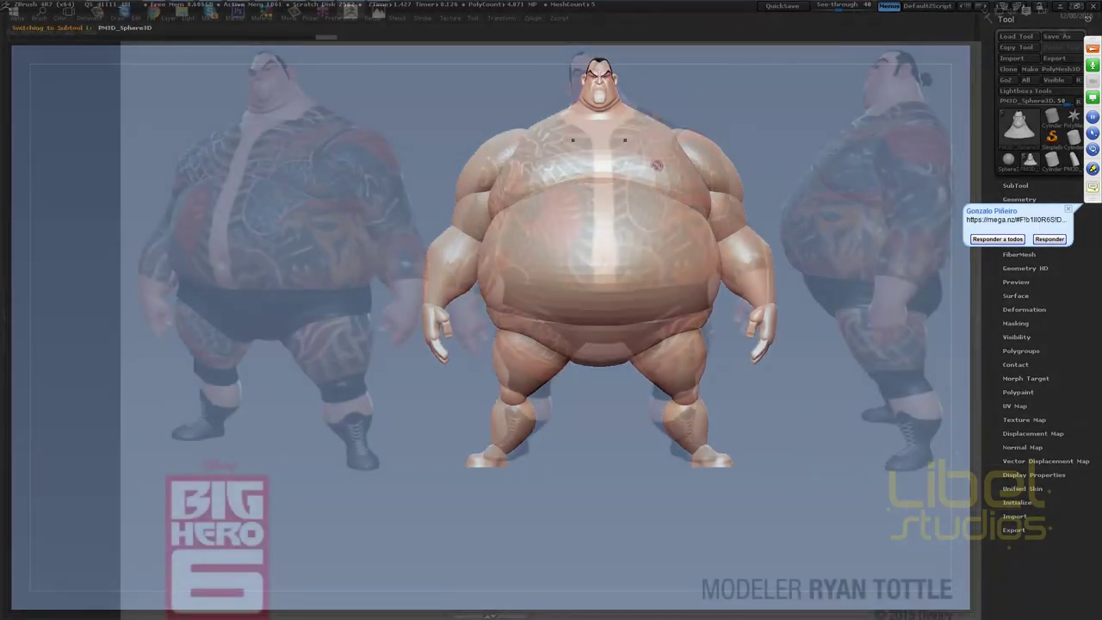
Squash the sumo body vertically with a belly-to-feet Transpose Scale line, then orbit to profile
mouse_move(554, 241)
mouse_down()
mouse_move(644, 243)
mouse_move(599, 326)
mouse_up()
drag(598, 442, 599, 449)
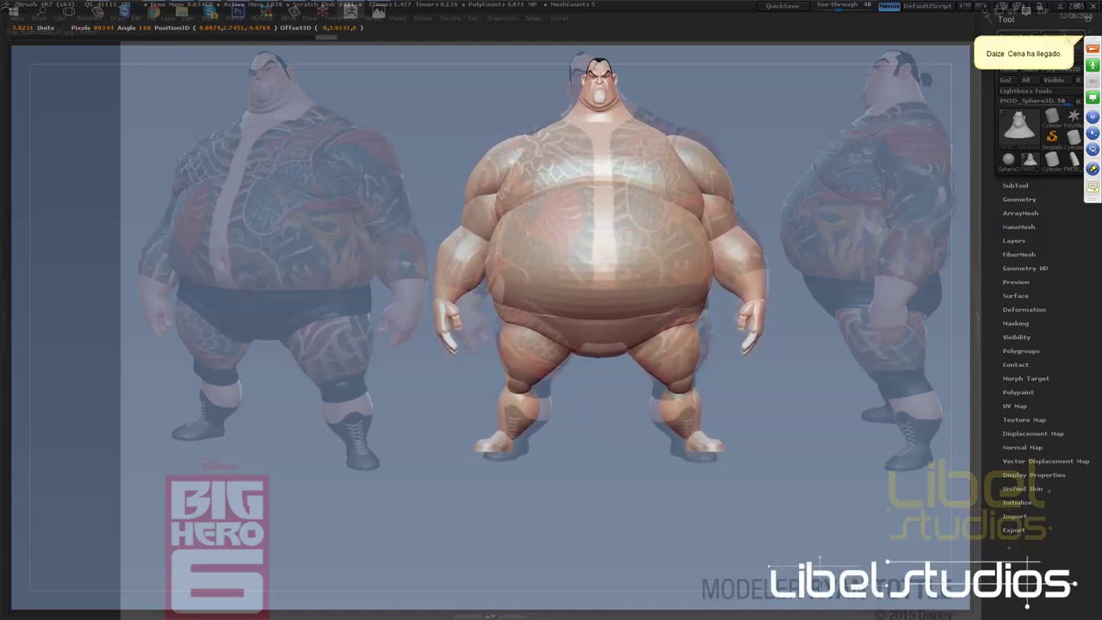
key(w)
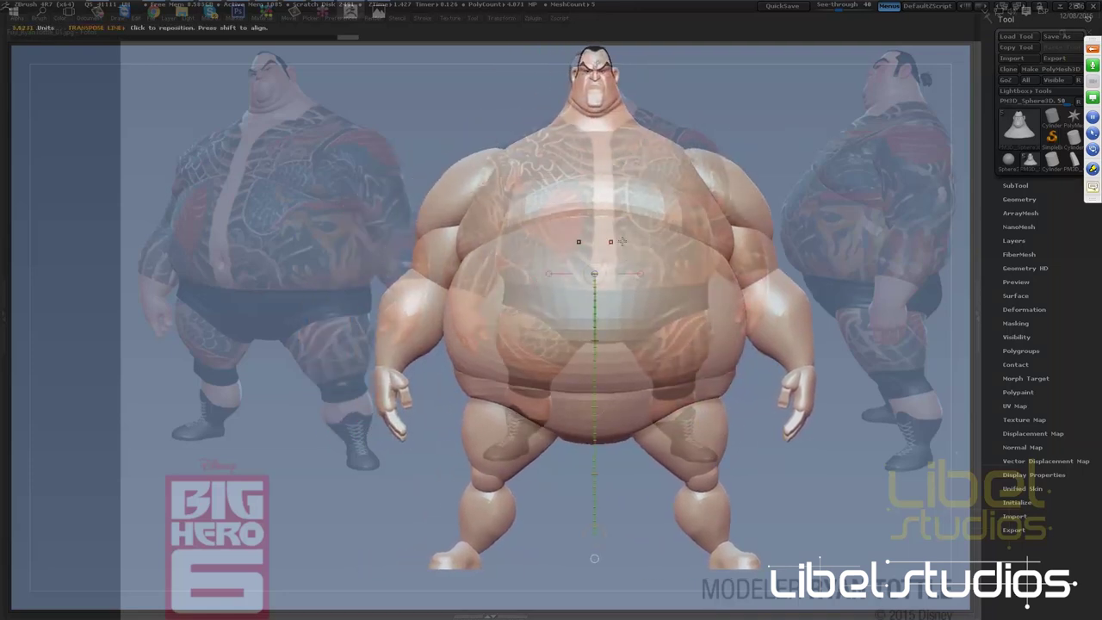
drag(665, 291, 659, 299)
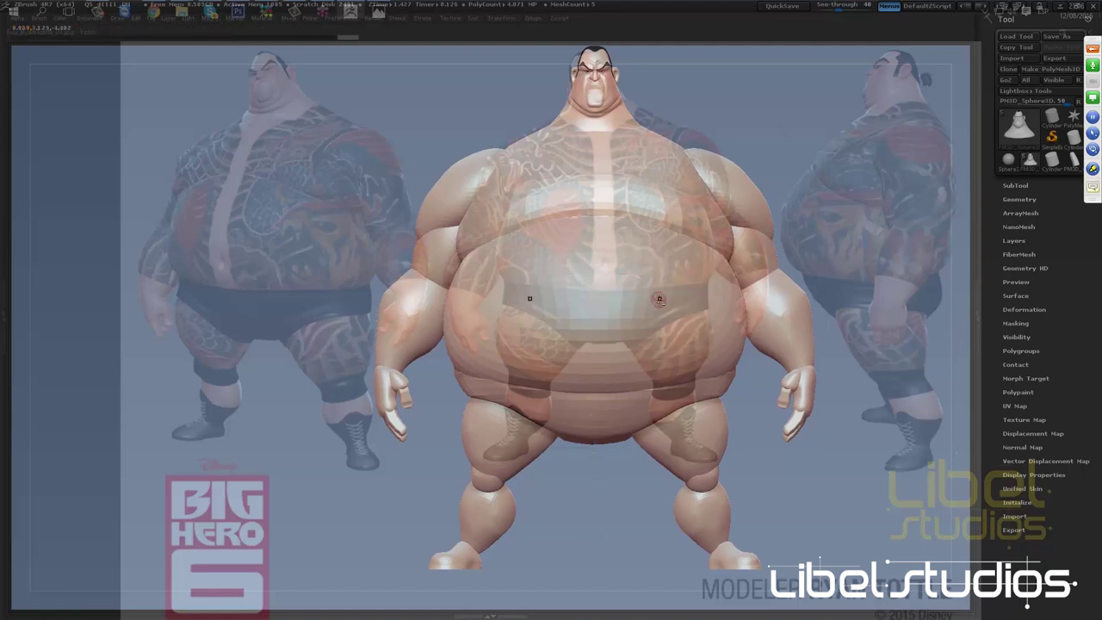
shift+drag(595, 274, 594, 558)
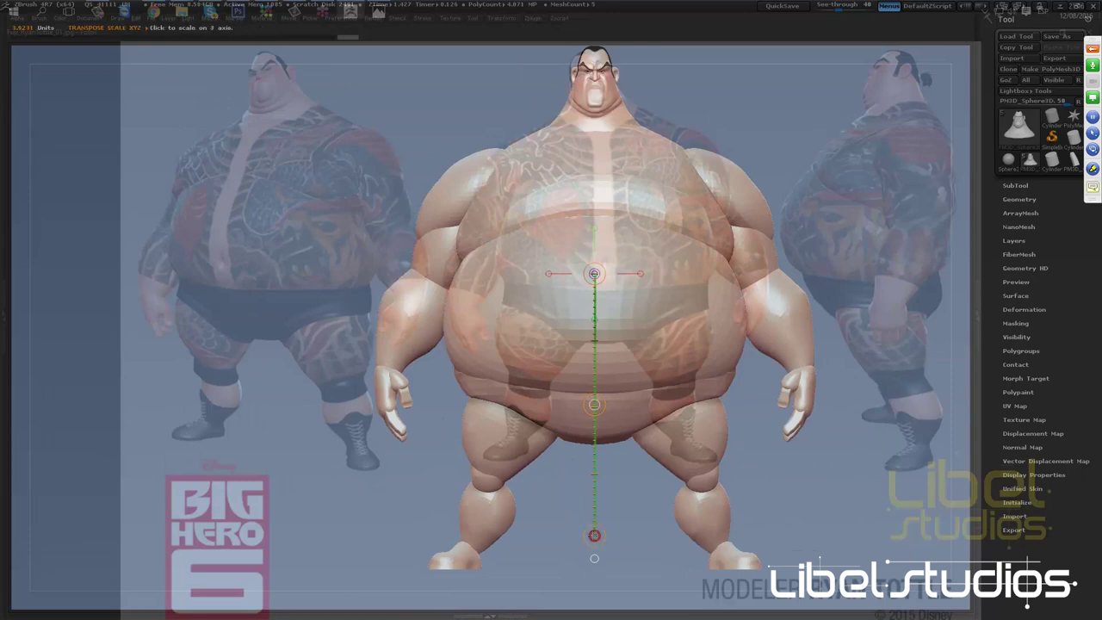
drag(593, 532, 572, 454)
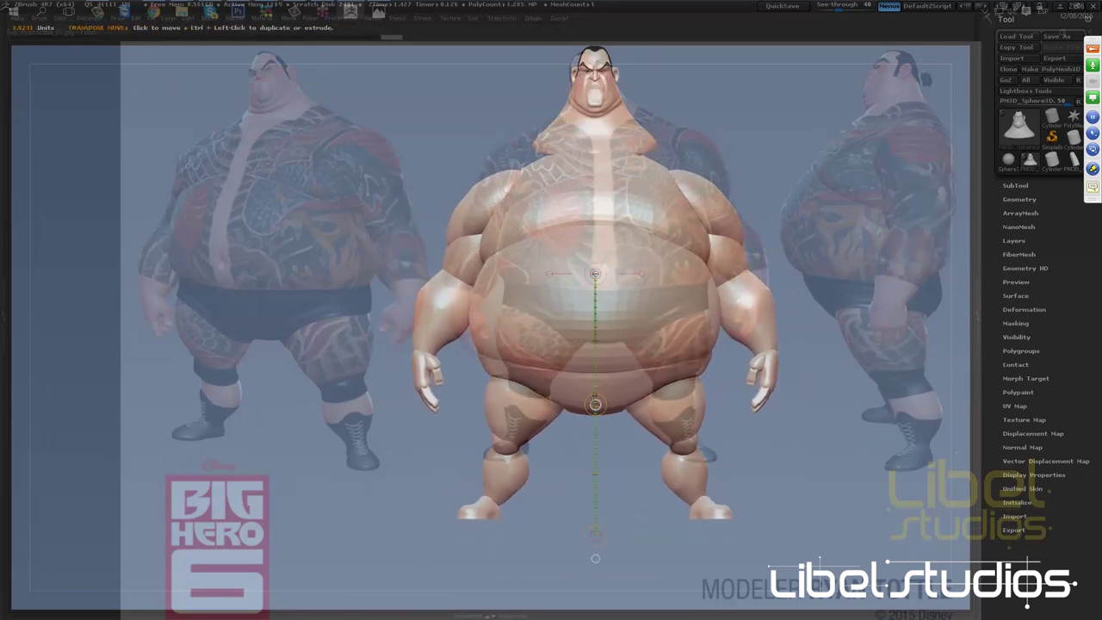
drag(594, 402, 595, 377)
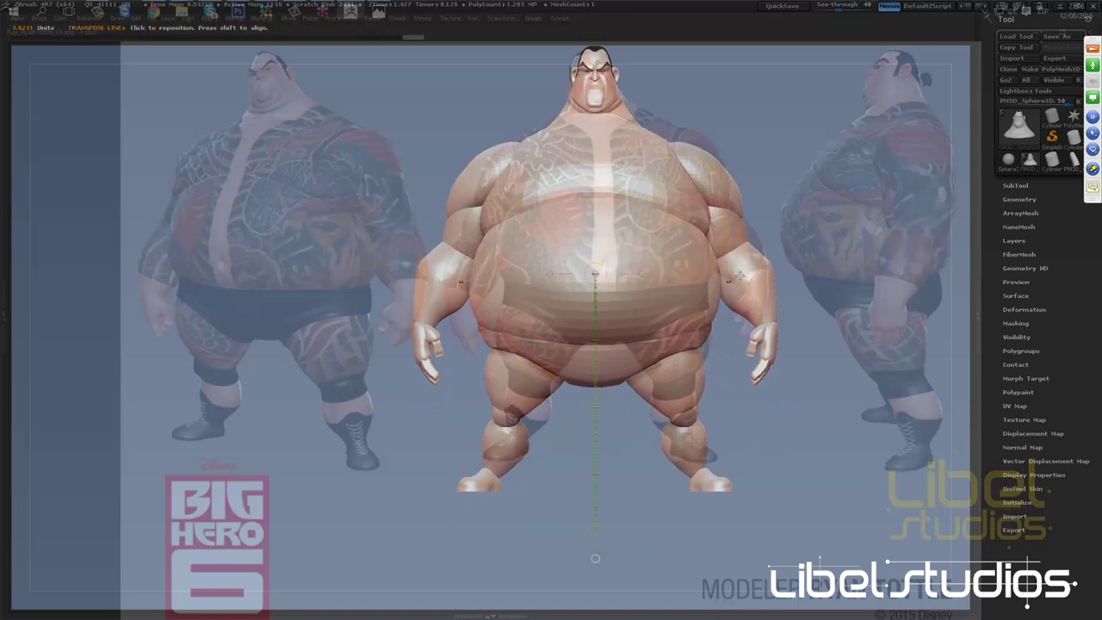
mouse_move(827, 345)
mouse_down()
mouse_move(603, 328)
mouse_move(532, 226)
mouse_up()
drag(793, 182, 676, 189)
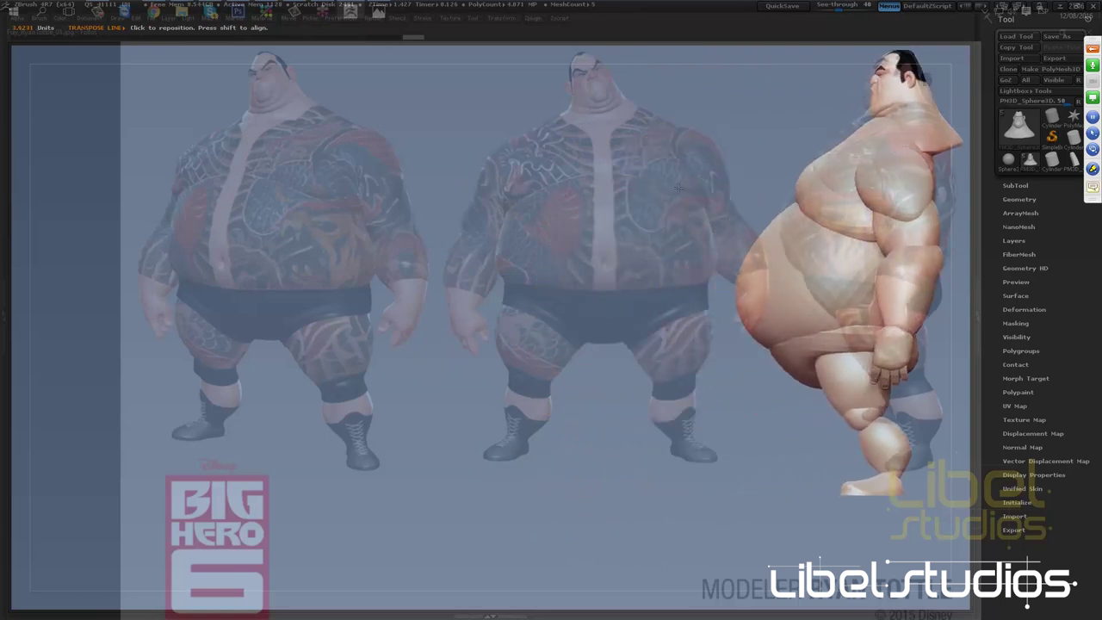
Move and rotate the profile sumo to match the side reference figure, then turn off See-through
mouse_move(675, 188)
alt+mouse_down()
mouse_move(546, 188)
mouse_move(676, 185)
alt+mouse_up()
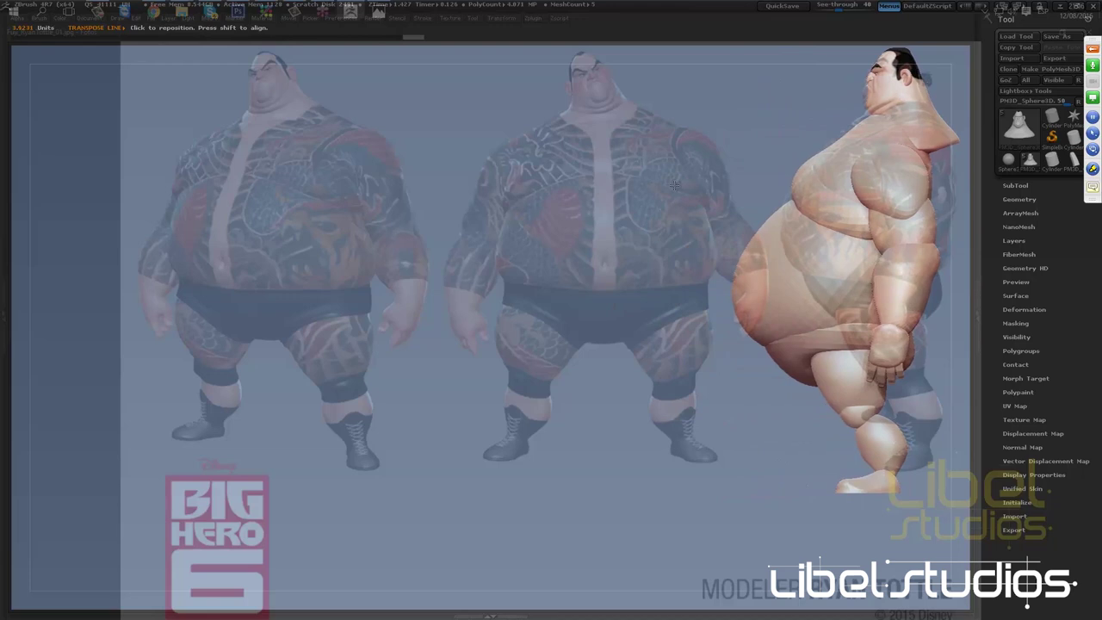
mouse_move(746, 405)
mouse_down()
mouse_move(768, 384)
mouse_move(787, 387)
mouse_up()
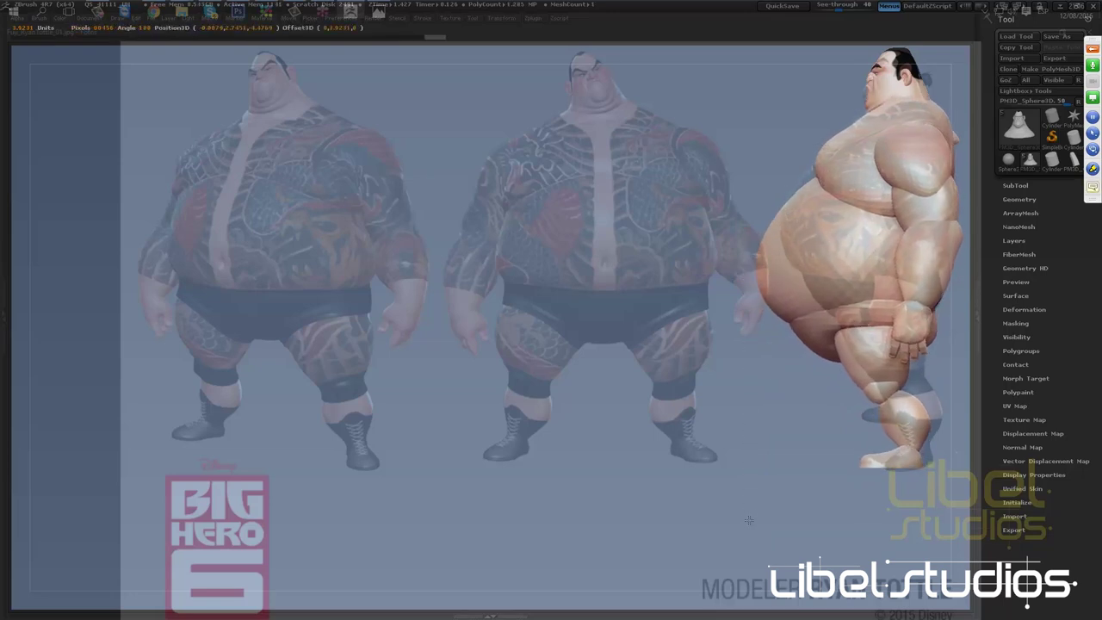
mouse_move(747, 534)
mouse_down()
mouse_move(745, 407)
mouse_move(766, 405)
mouse_up()
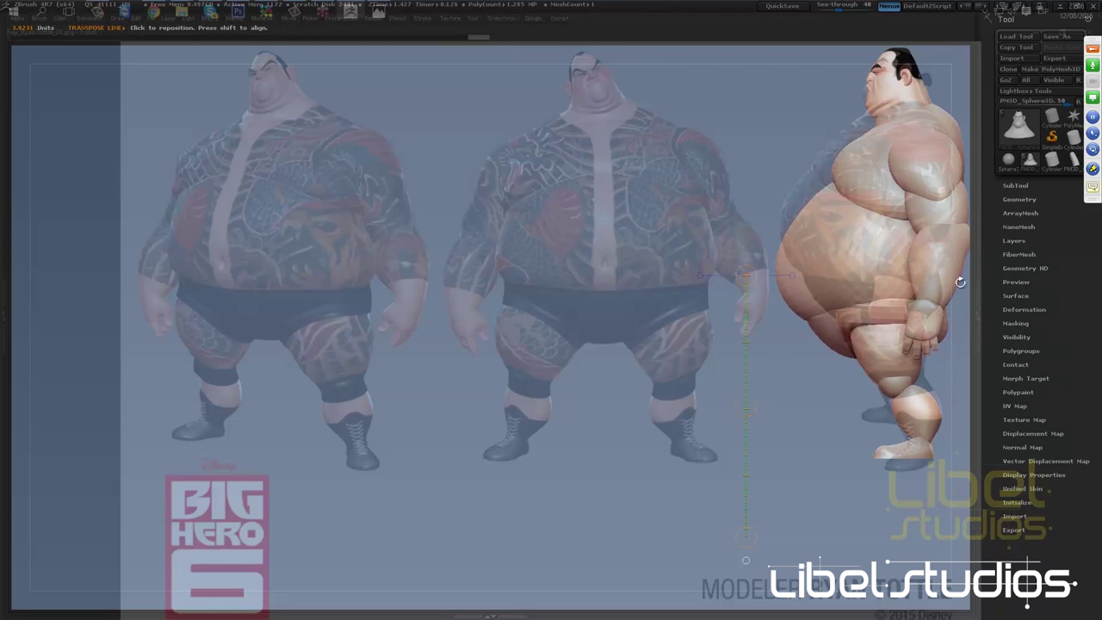
key(shift+z)
click(1092, 207)
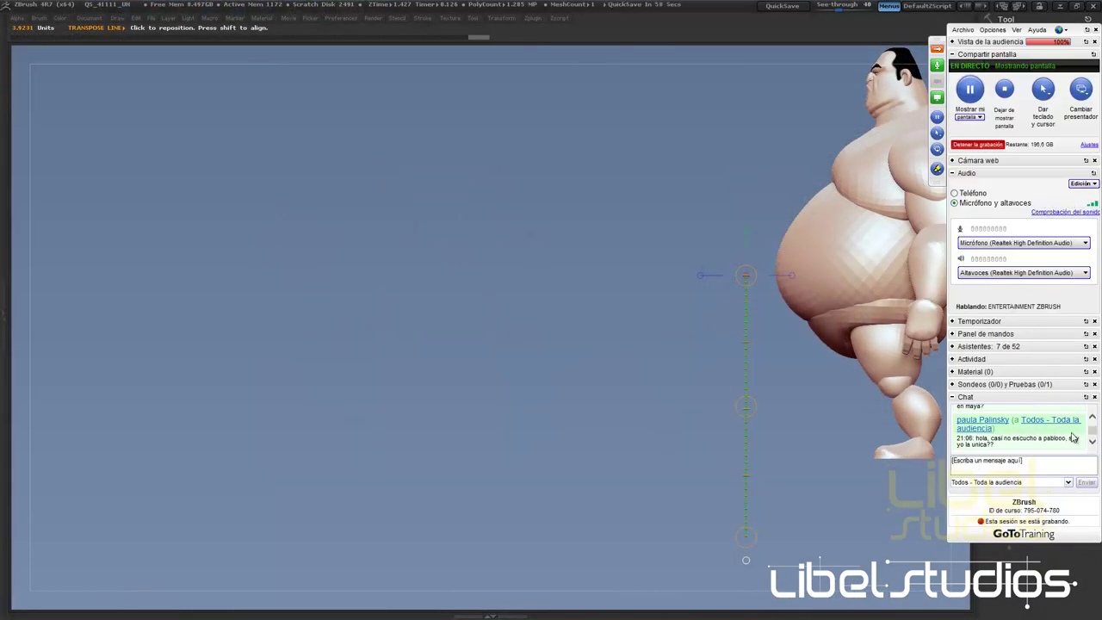
Scroll through the GoToTraining chat messages, then collapse the session panel
scroll(1092, 431, up, 2)
scroll(1092, 431, up, 2)
scroll(1092, 439, up, 2)
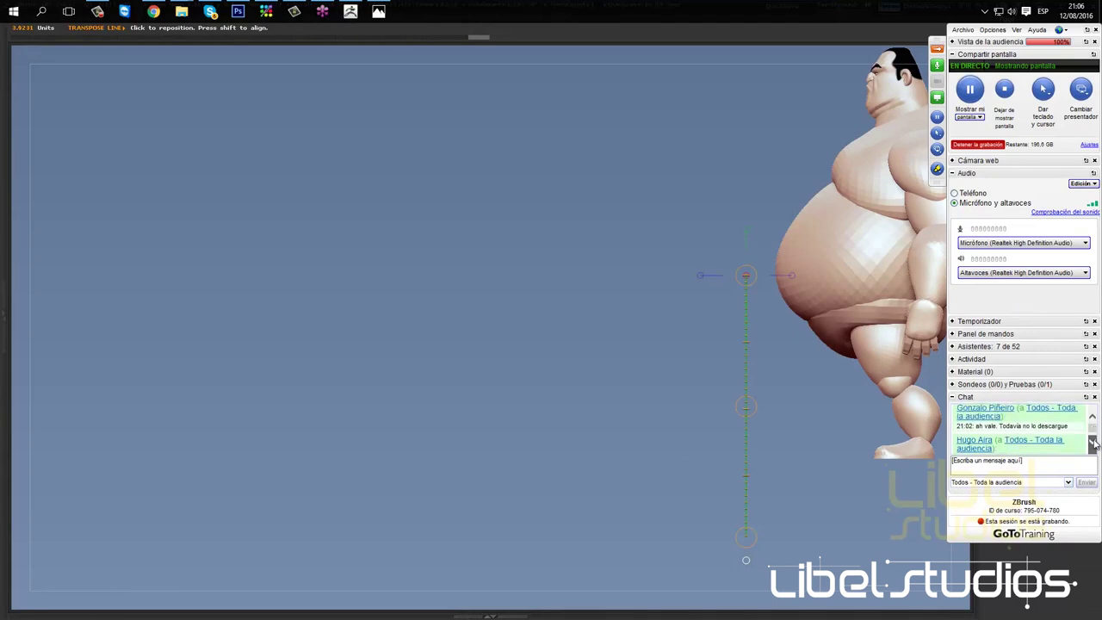
scroll(1093, 444, up, 2)
scroll(1094, 444, down, 1)
scroll(1093, 443, down, 1)
scroll(1094, 444, down, 1)
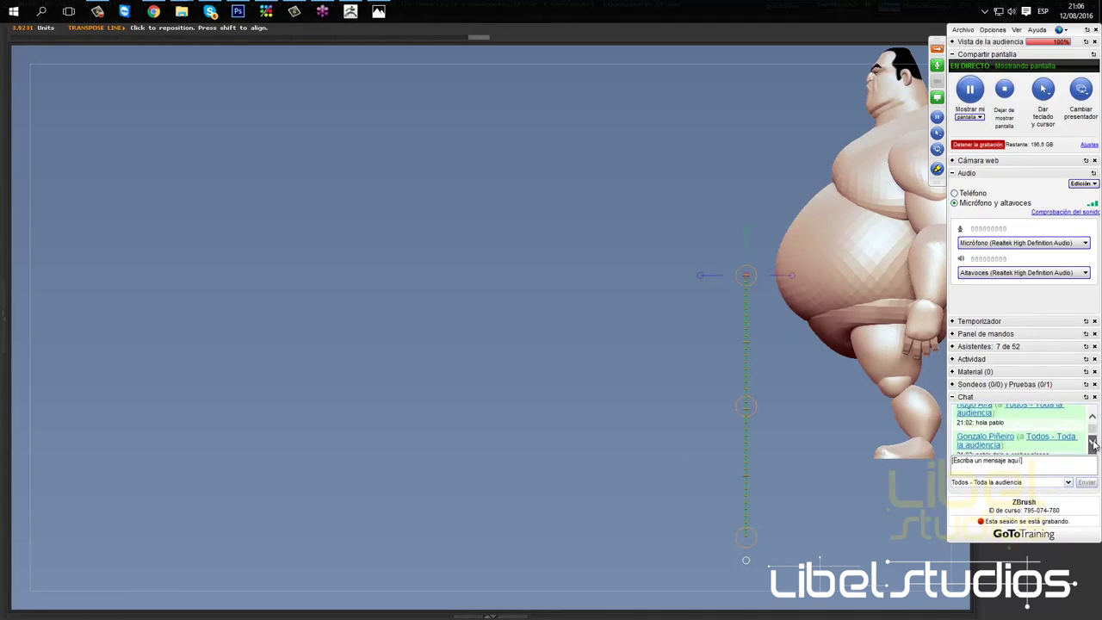
scroll(1094, 443, down, 1)
scroll(1094, 443, down, 1)
scroll(1094, 444, down, 1)
scroll(1094, 444, down, 1)
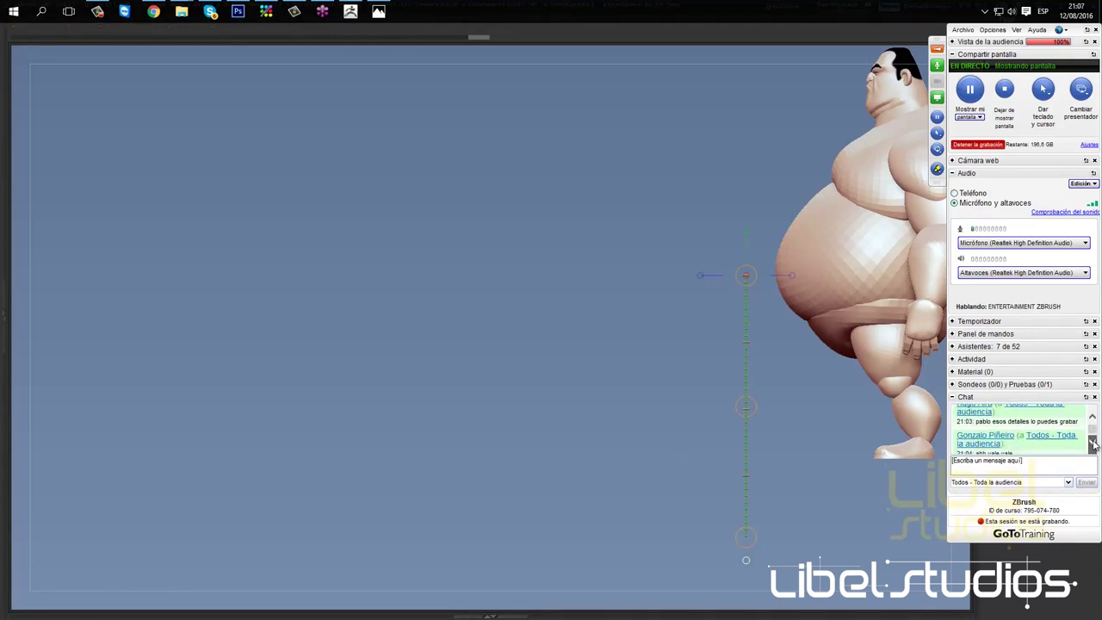
scroll(1094, 444, down, 1)
scroll(1094, 444, down, 1)
scroll(1094, 443, down, 1)
scroll(1094, 444, down, 1)
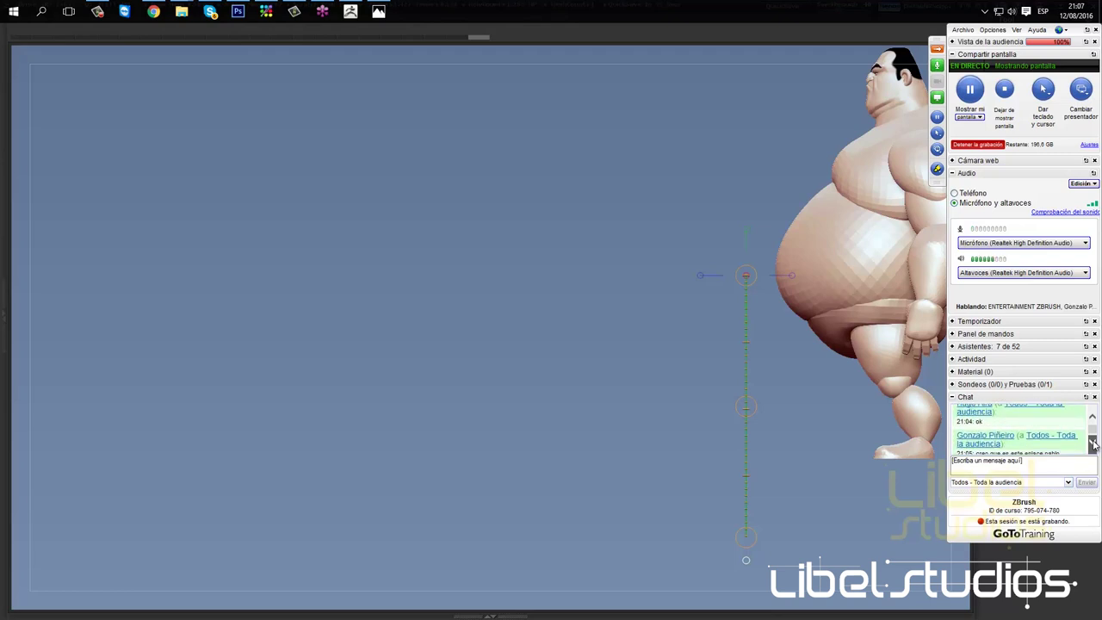
scroll(1093, 444, down, 1)
scroll(1094, 444, down, 1)
scroll(1094, 443, down, 1)
scroll(1094, 443, down, 1)
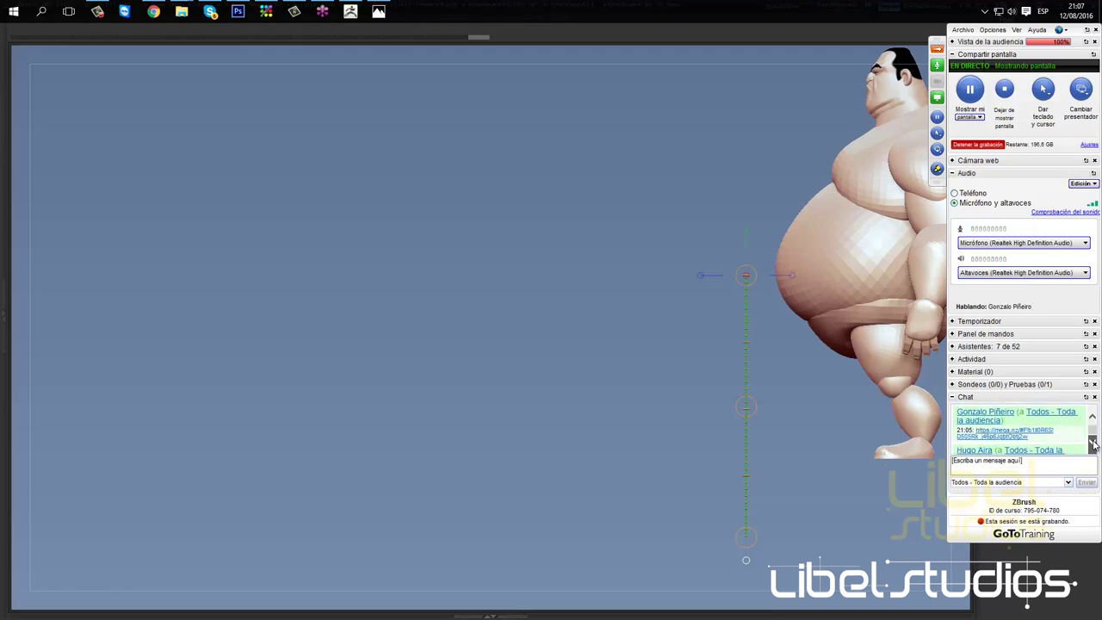
scroll(1094, 443, down, 1)
scroll(1094, 444, down, 1)
scroll(1094, 443, down, 1)
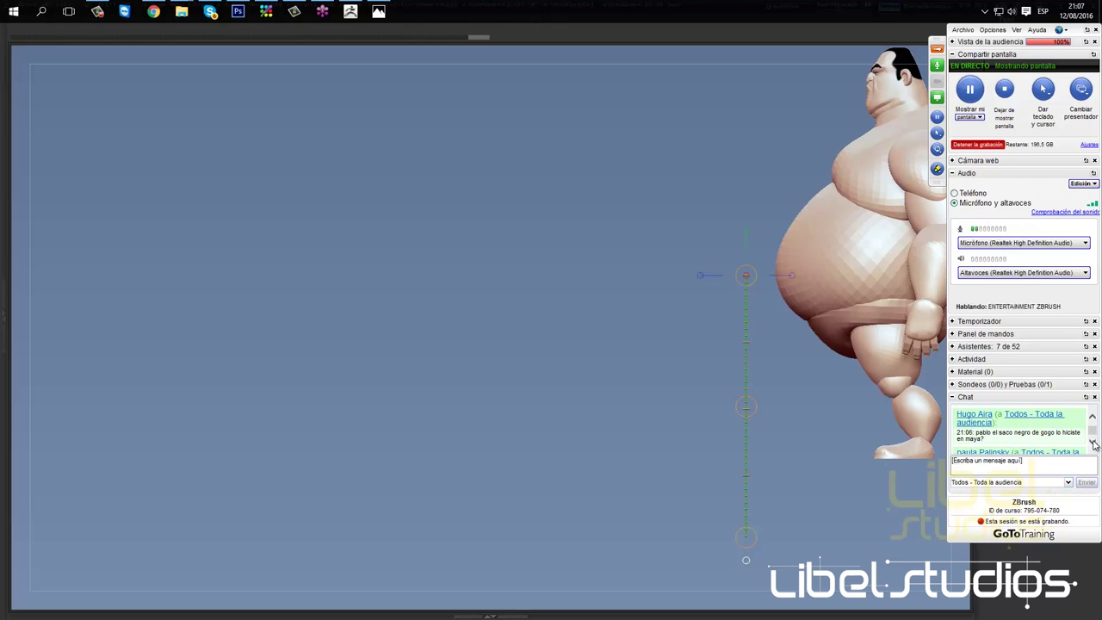
scroll(1094, 443, down, 1)
scroll(1094, 443, down, 1)
scroll(1093, 443, down, 1)
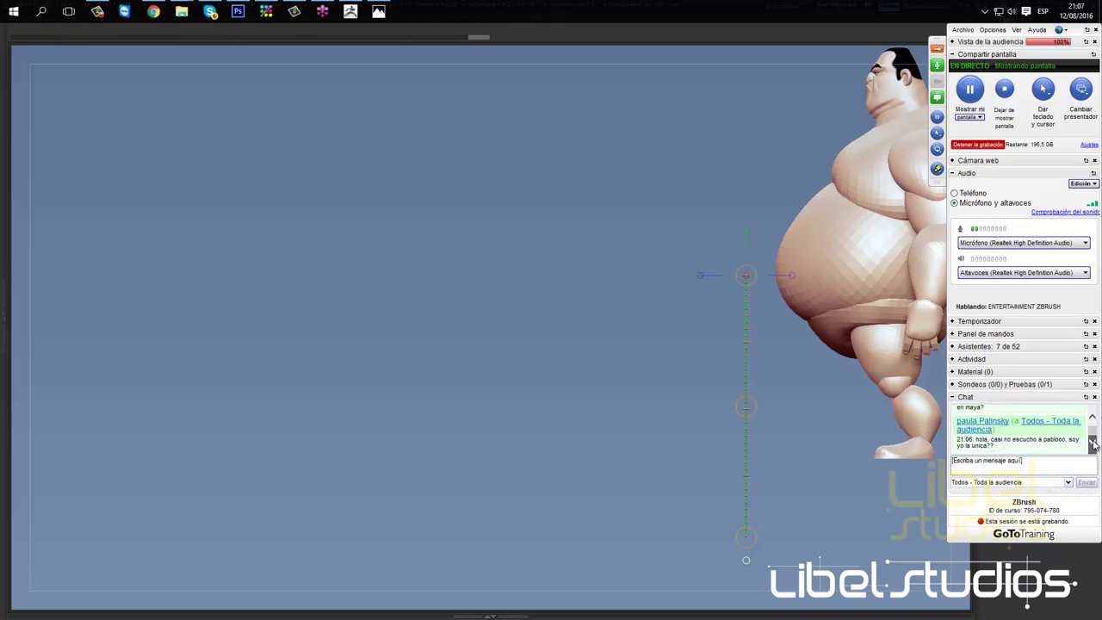
scroll(1094, 443, down, 1)
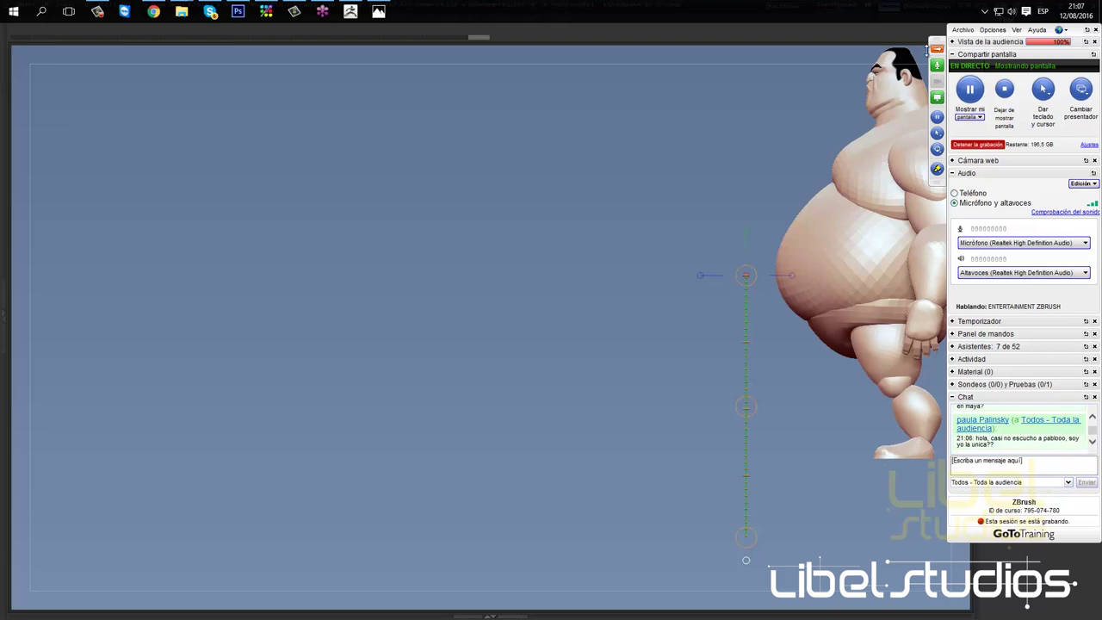
click(937, 50)
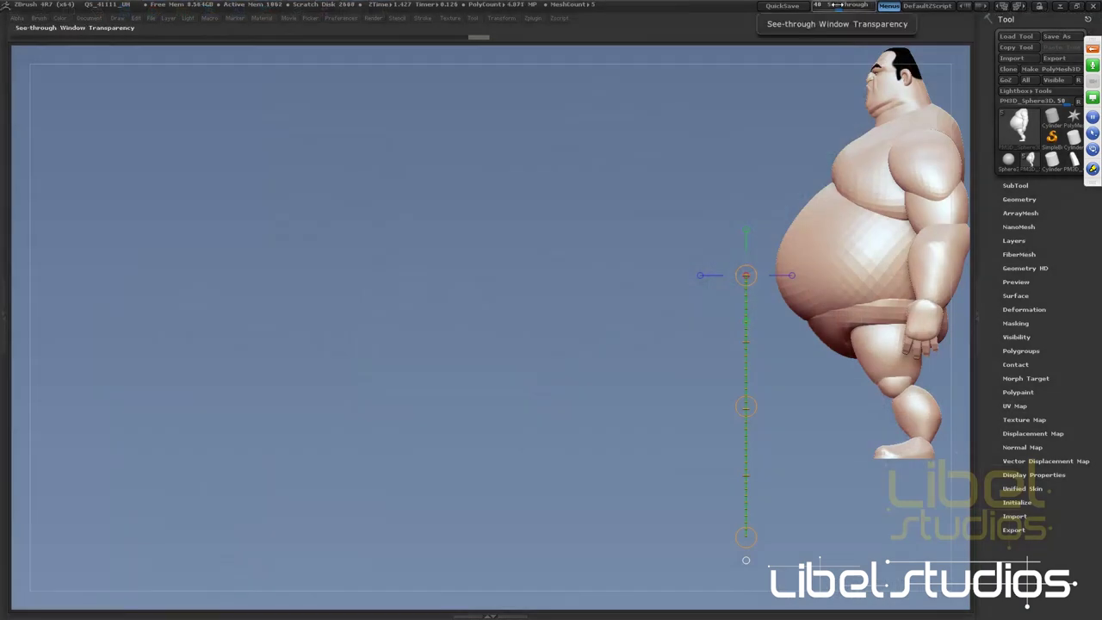
Show the reference again and bend the side-view sumo's leg and belly toward the side figure
drag(828, 6, 841, 6)
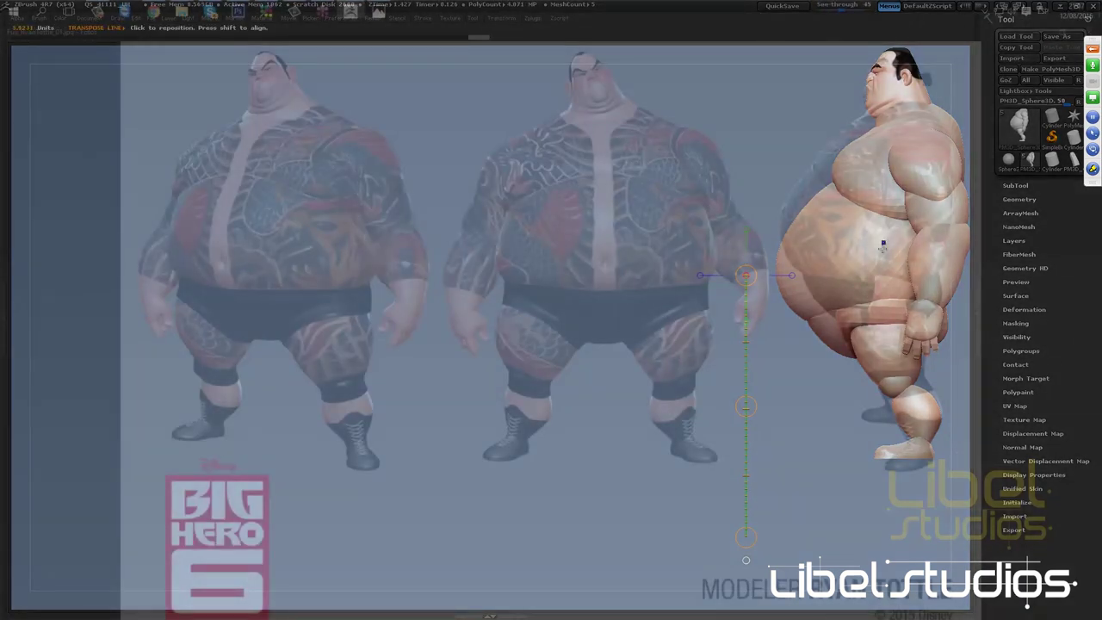
drag(882, 246, 889, 432)
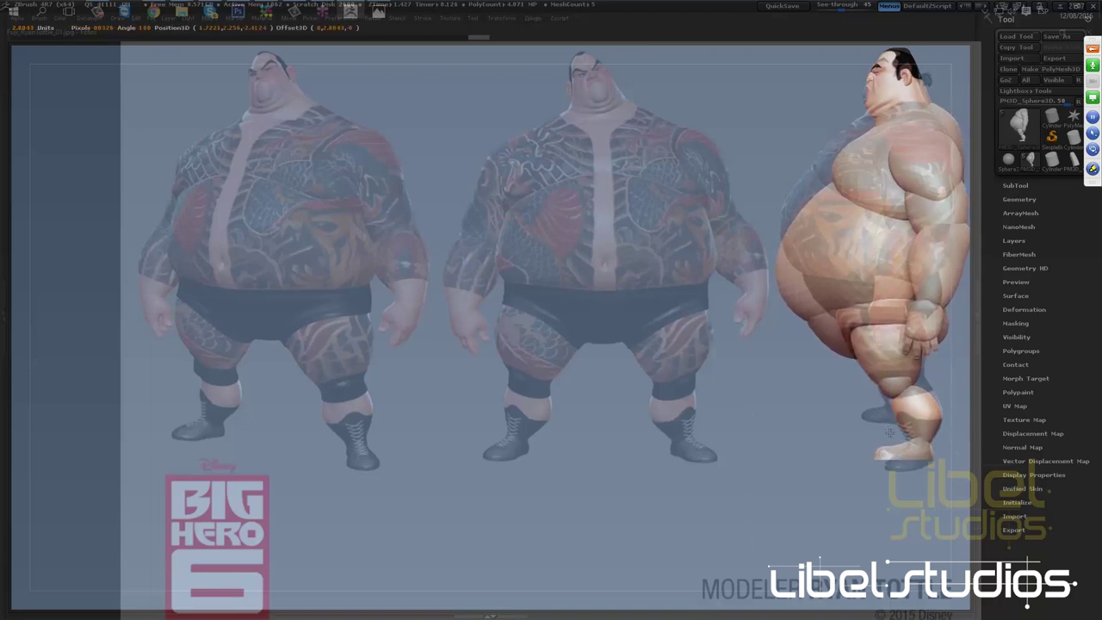
key(ctrl+z)
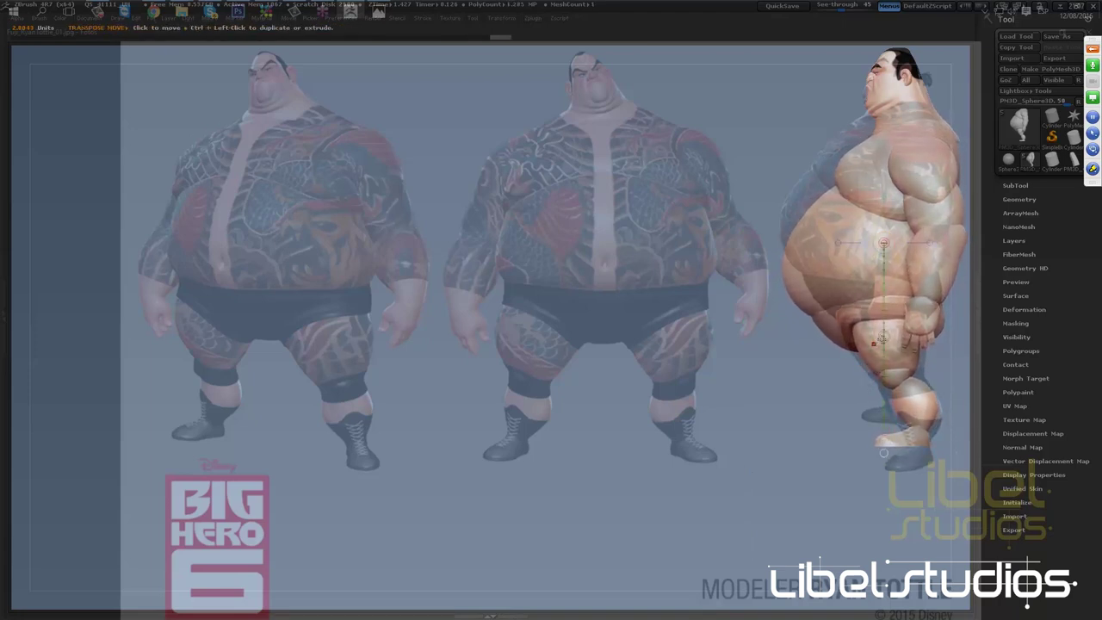
drag(884, 452, 874, 321)
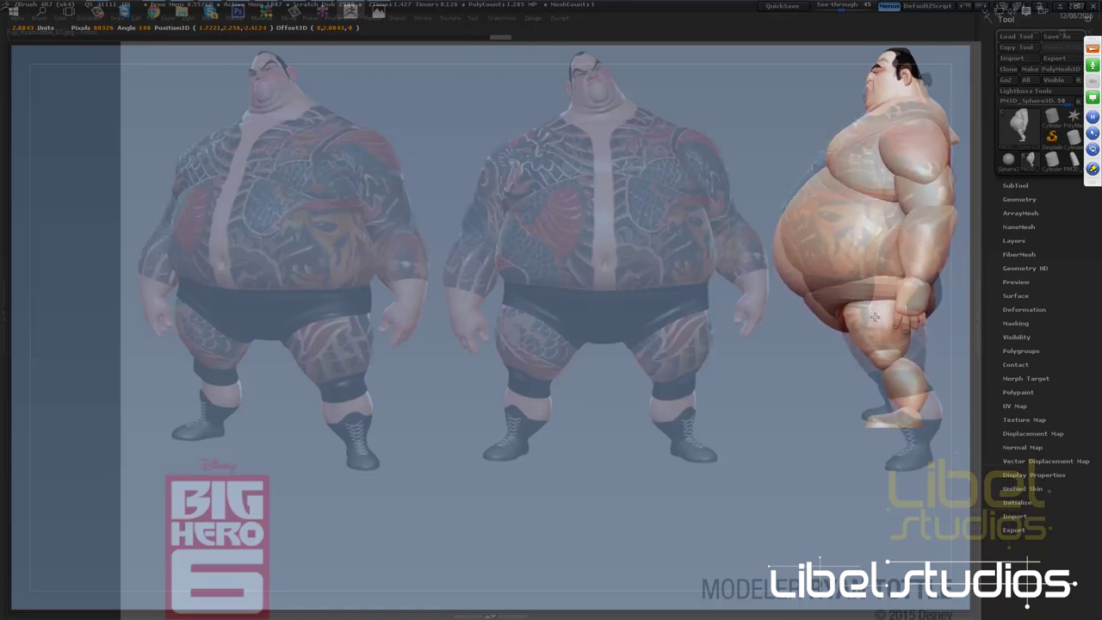
drag(873, 321, 871, 305)
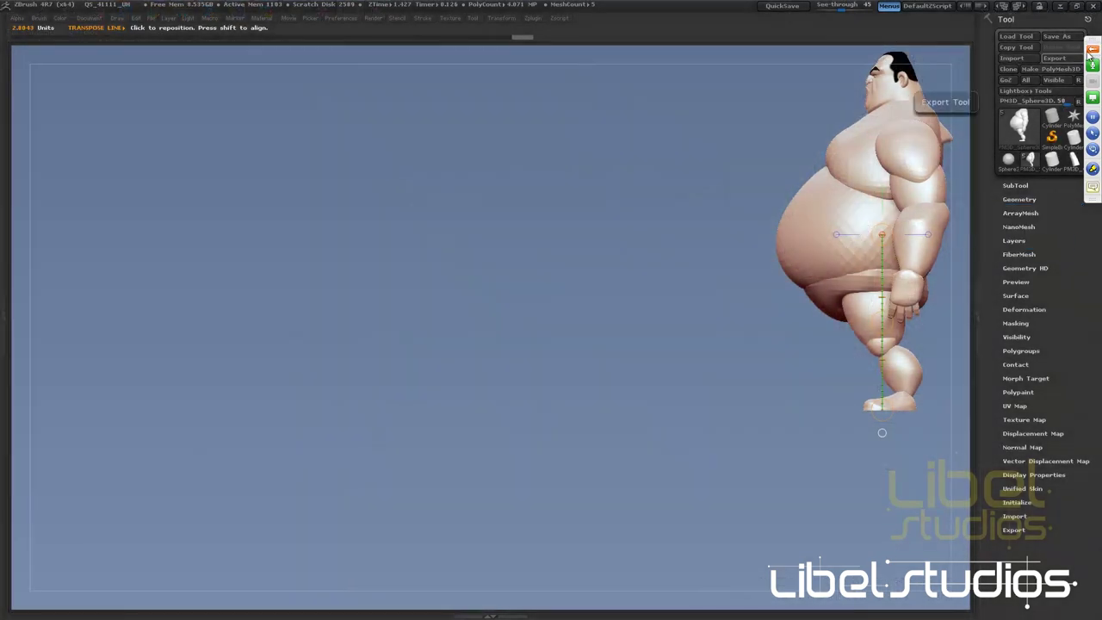
Check the class attendee list in the GoToTraining panel and close it
click(1092, 49)
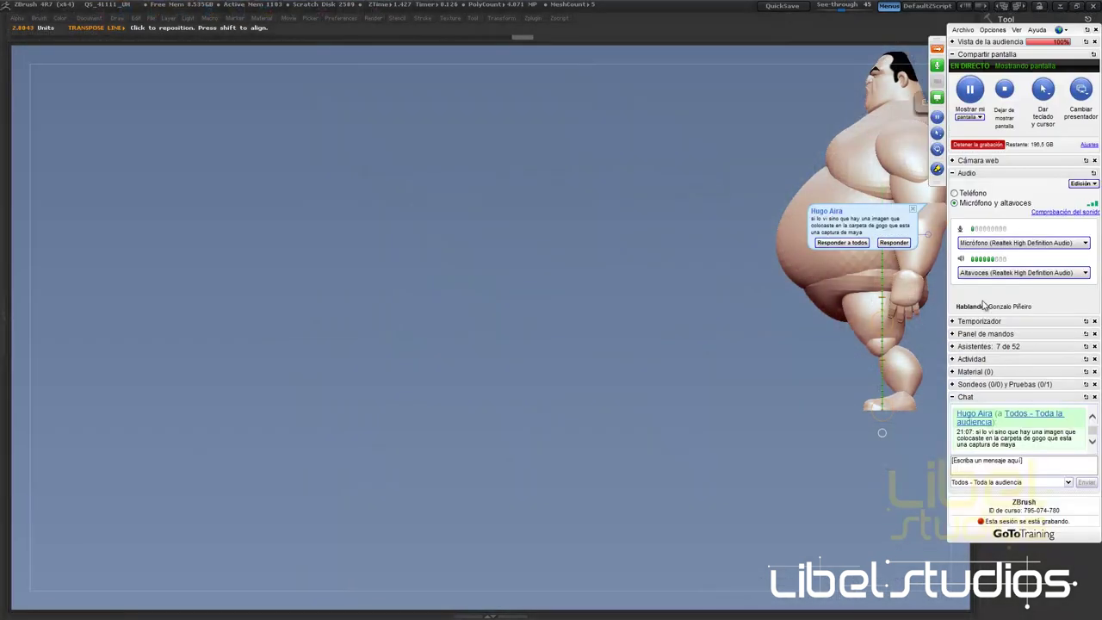
click(968, 346)
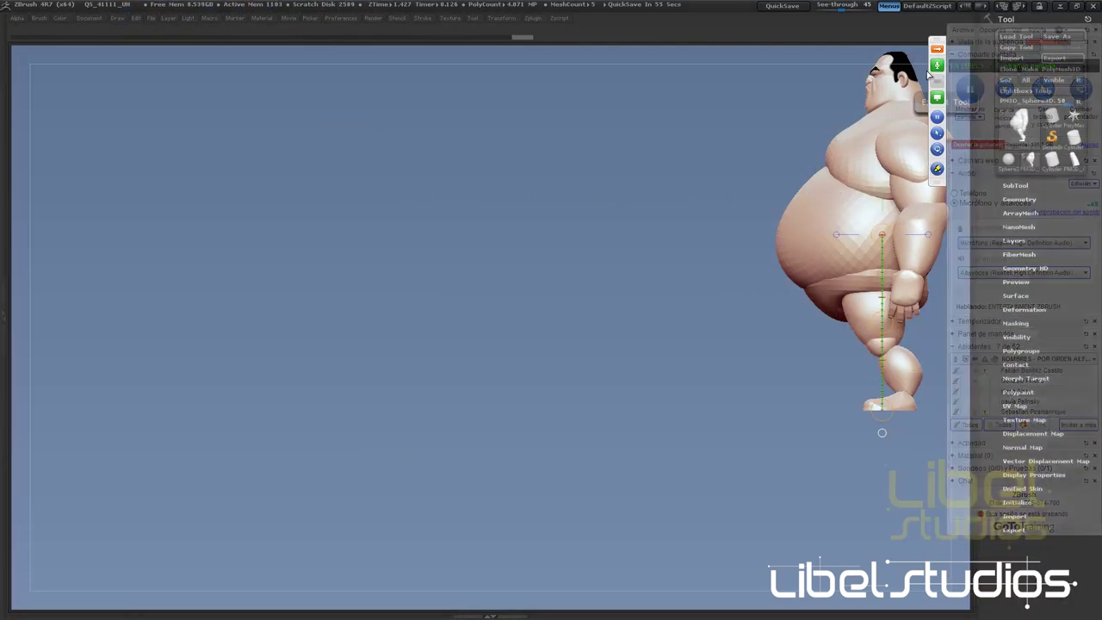
click(937, 48)
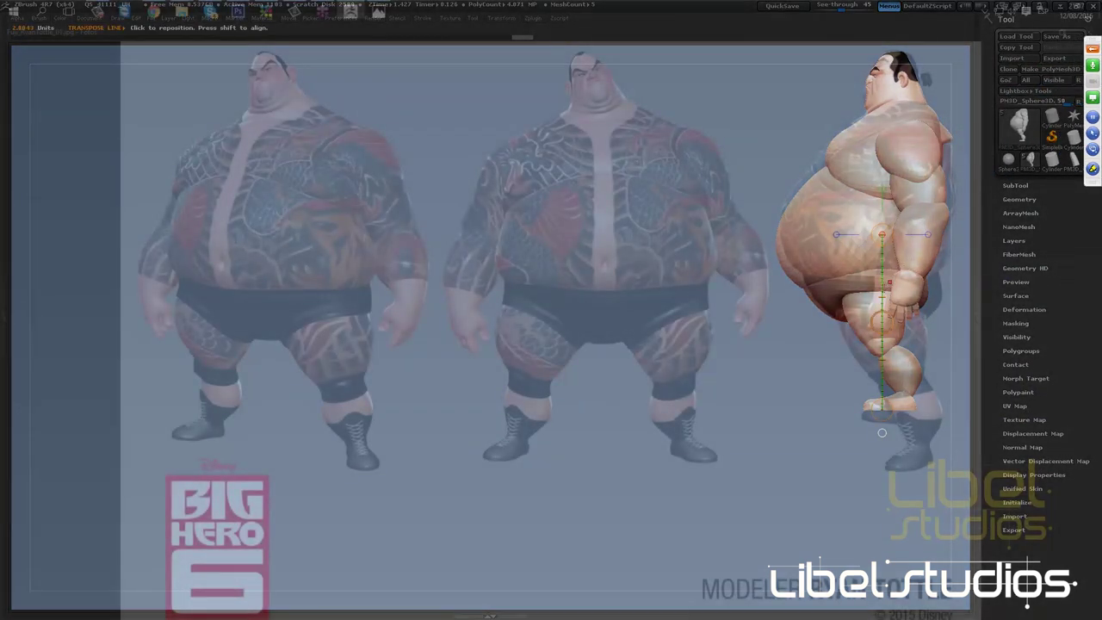
Rotate the sumo to front view and move it over the middle reference figure
drag(880, 321, 885, 322)
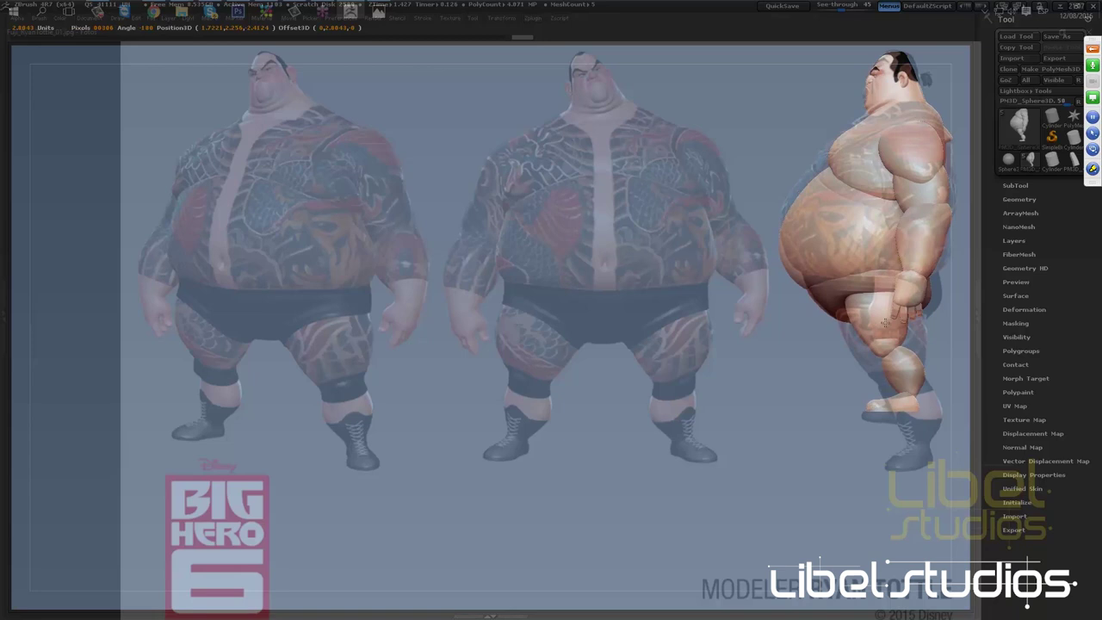
drag(885, 322, 881, 323)
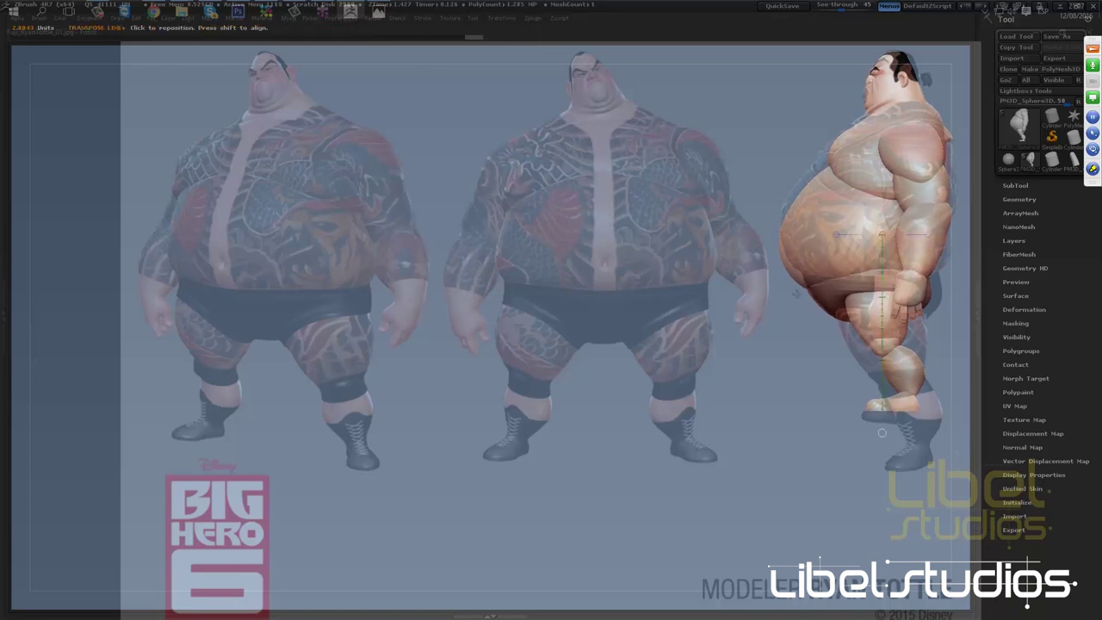
drag(751, 243, 713, 243)
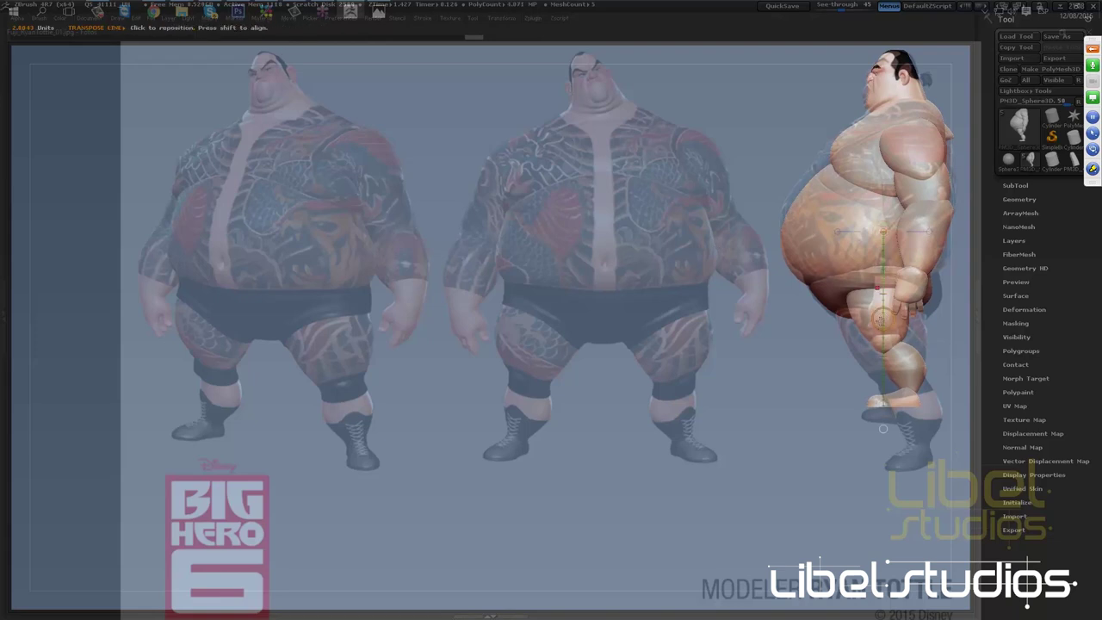
drag(881, 323, 877, 316)
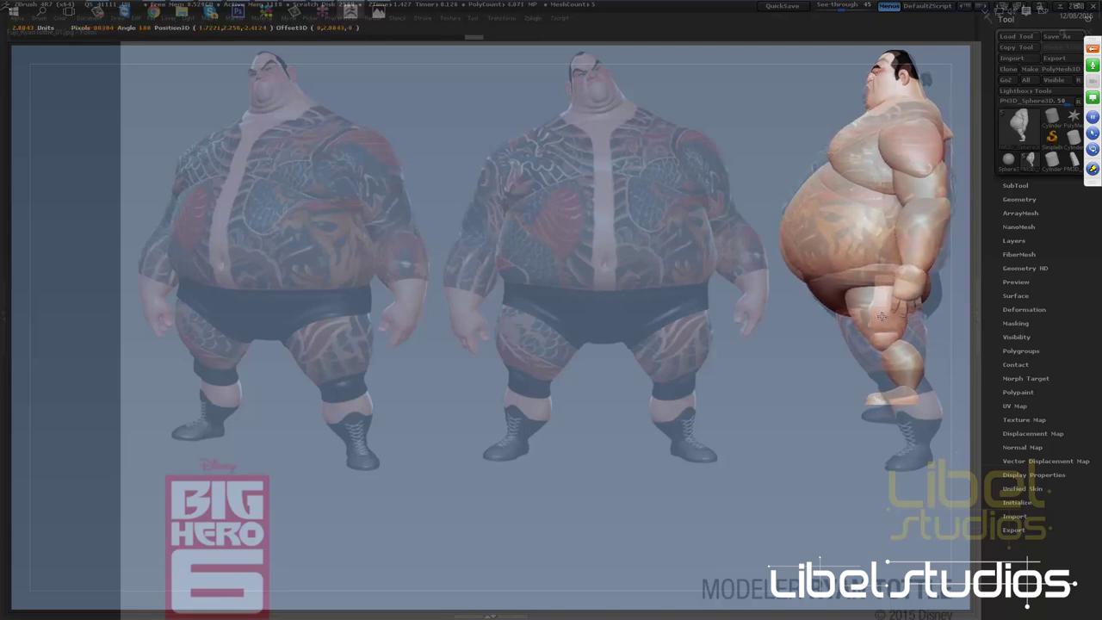
drag(755, 294, 810, 388)
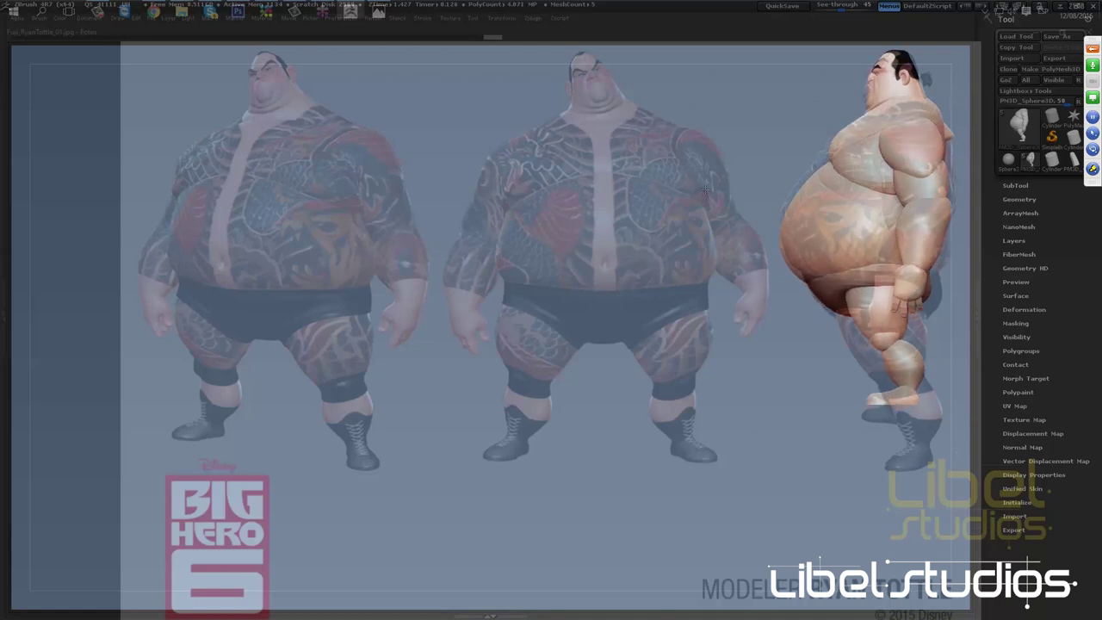
drag(706, 190, 372, 191)
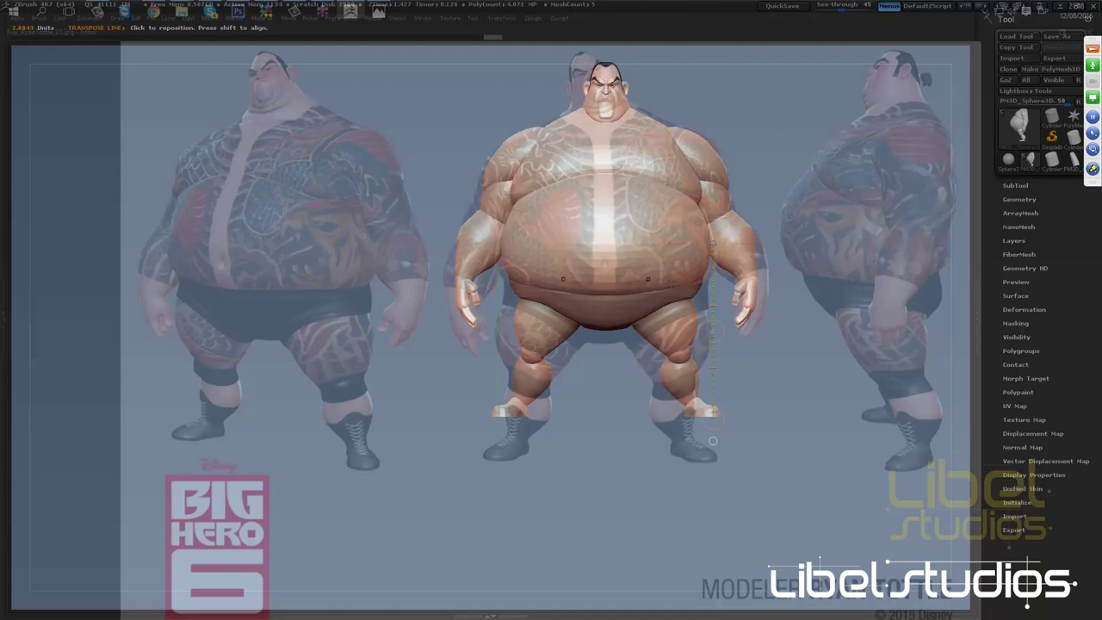
Reshape the sumo's feet and knees with Transpose Scale lines to match the front reference
key(q)
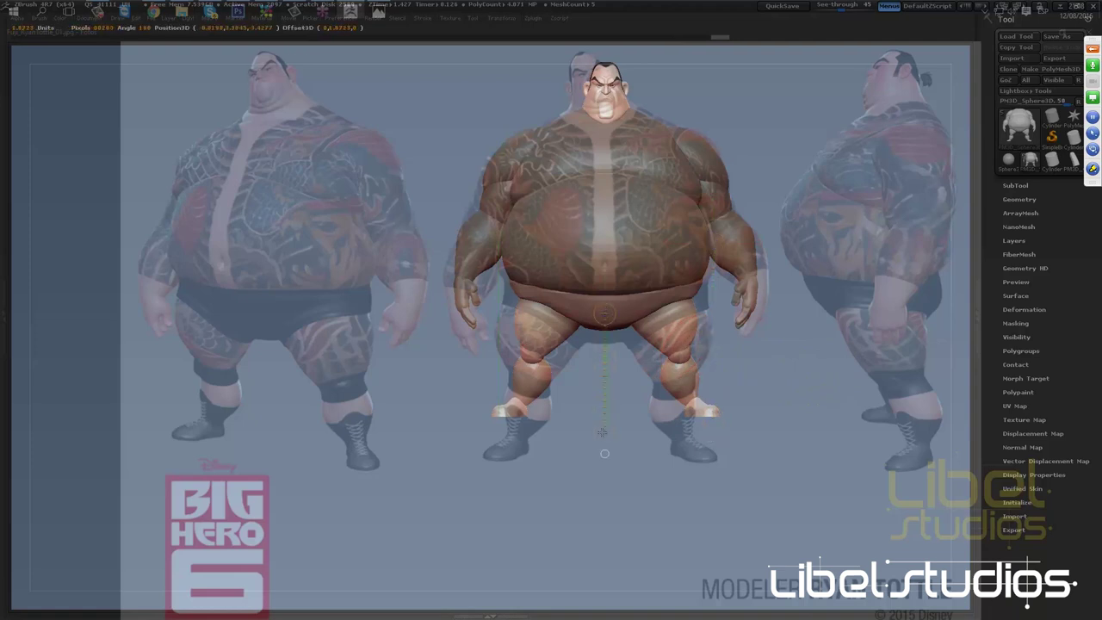
drag(604, 314, 605, 434)
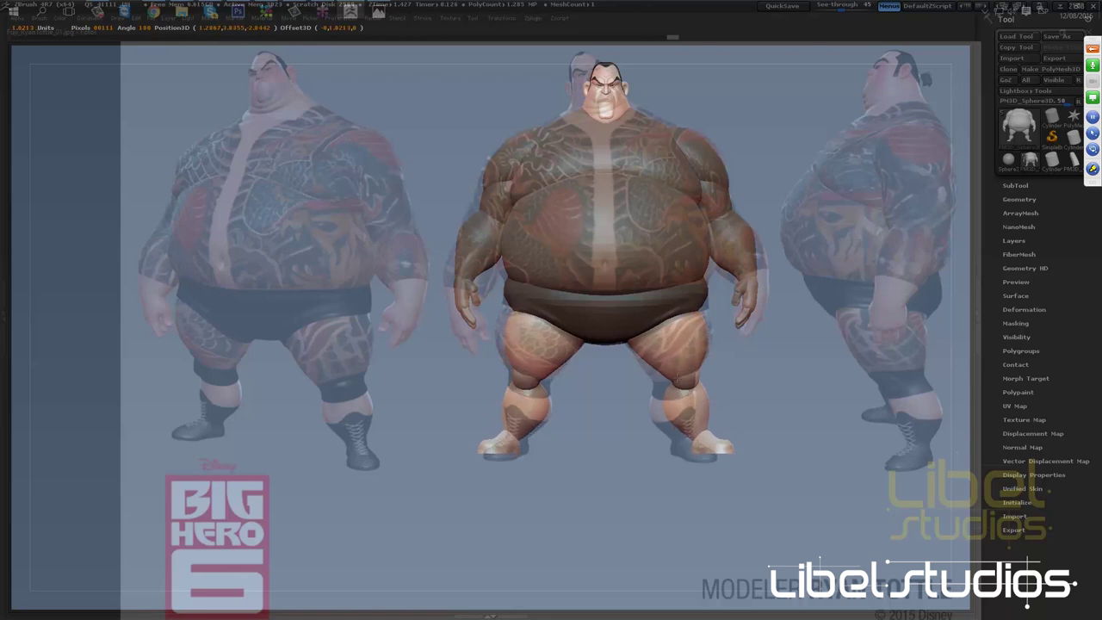
drag(678, 353, 670, 342)
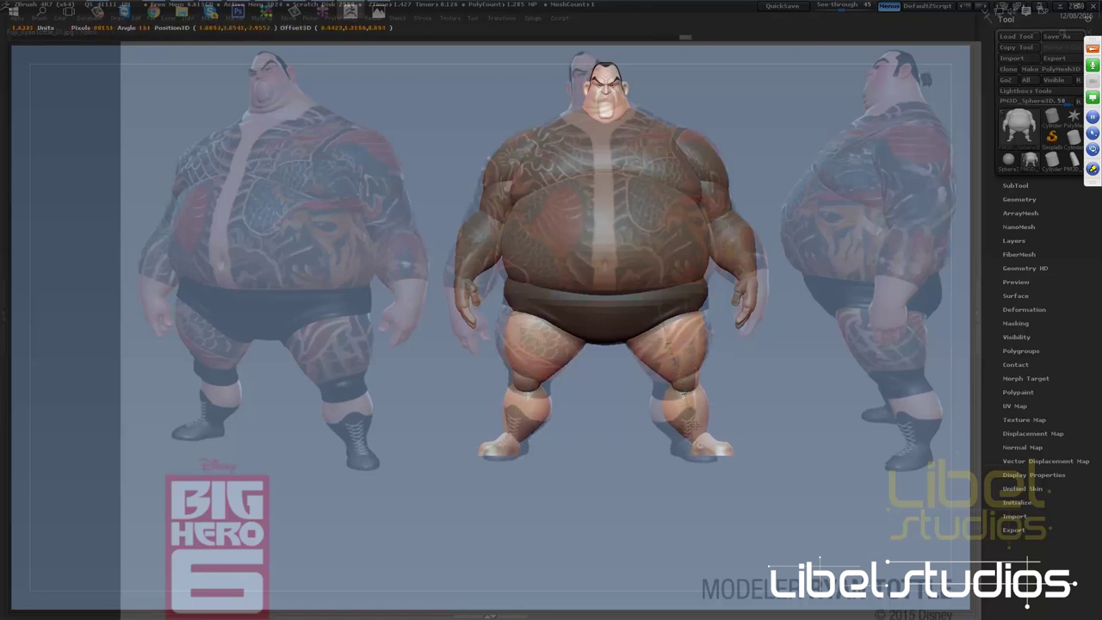
drag(692, 425, 680, 384)
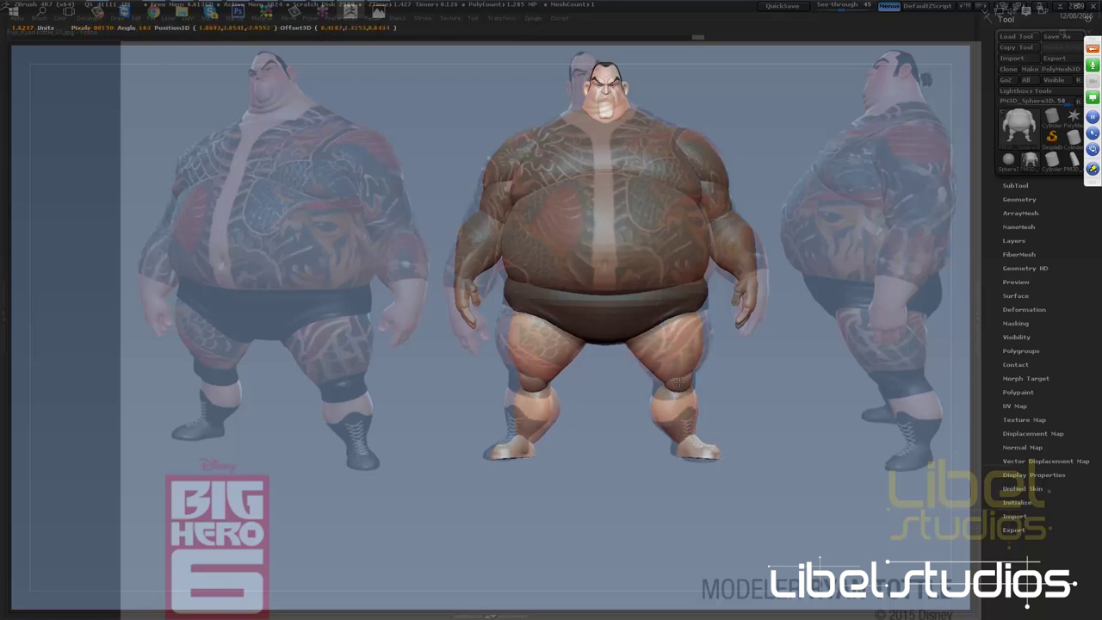
drag(681, 383, 678, 382)
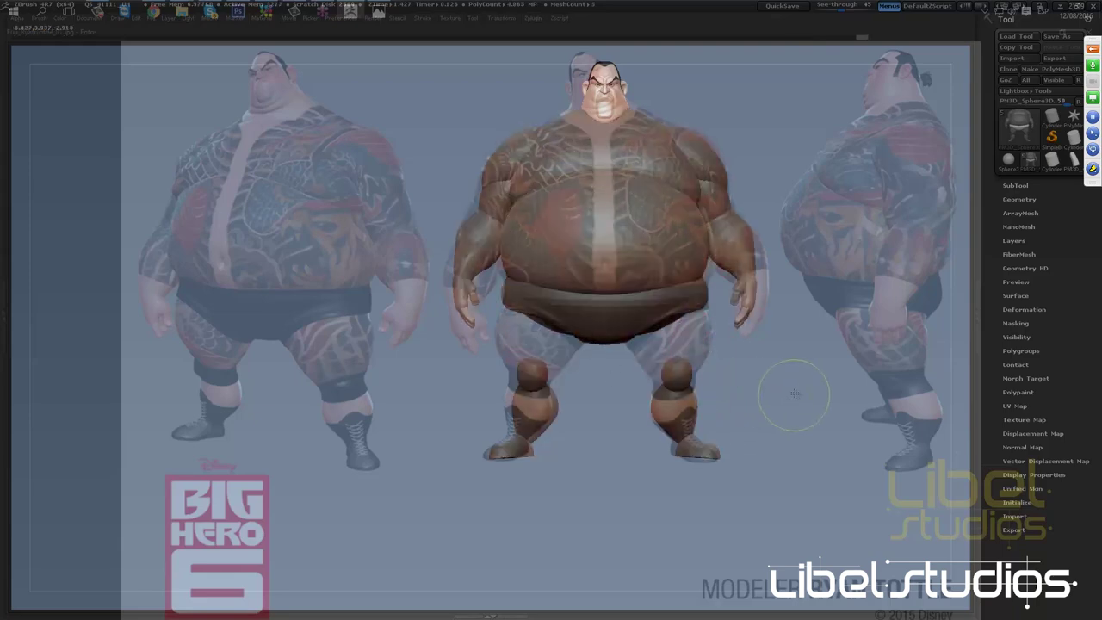
Adjust the brush draw size and turn the sumo to a side view
key(s)
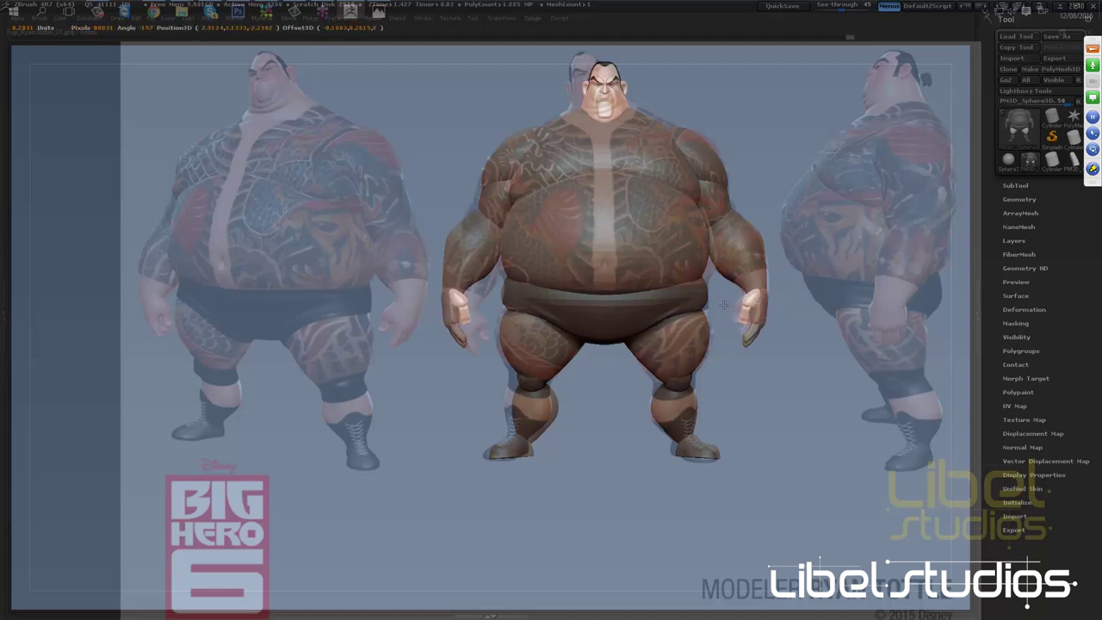
mouse_move(719, 306)
mouse_down()
mouse_move(589, 428)
mouse_move(777, 421)
mouse_up()
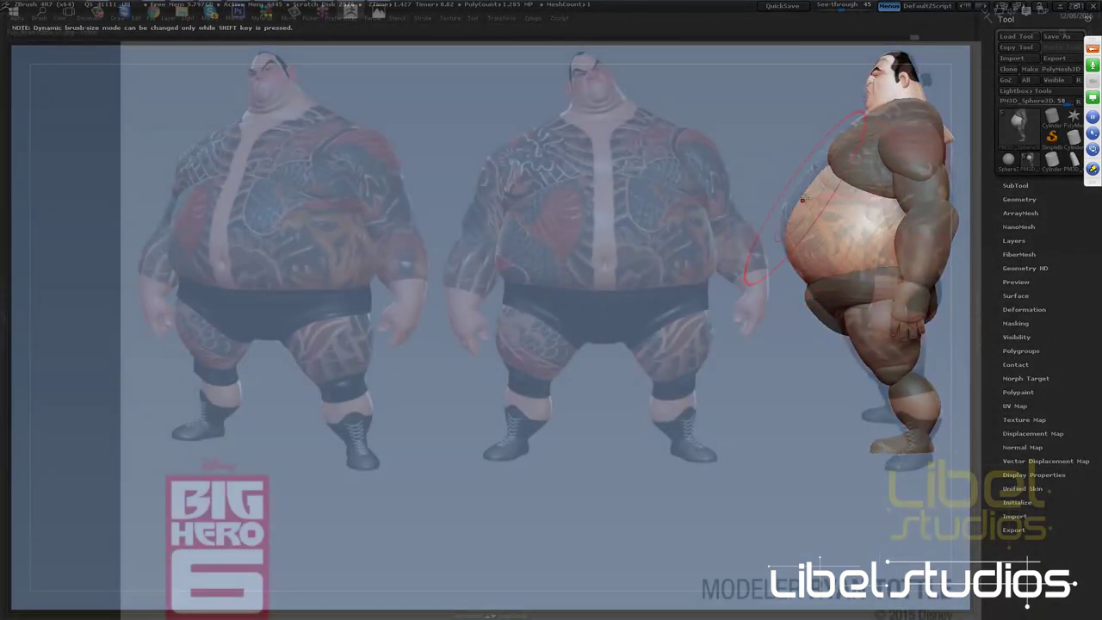
Push the belly forward into a rounder shape, then collapse the side tray to widen the canvas
drag(801, 199, 795, 191)
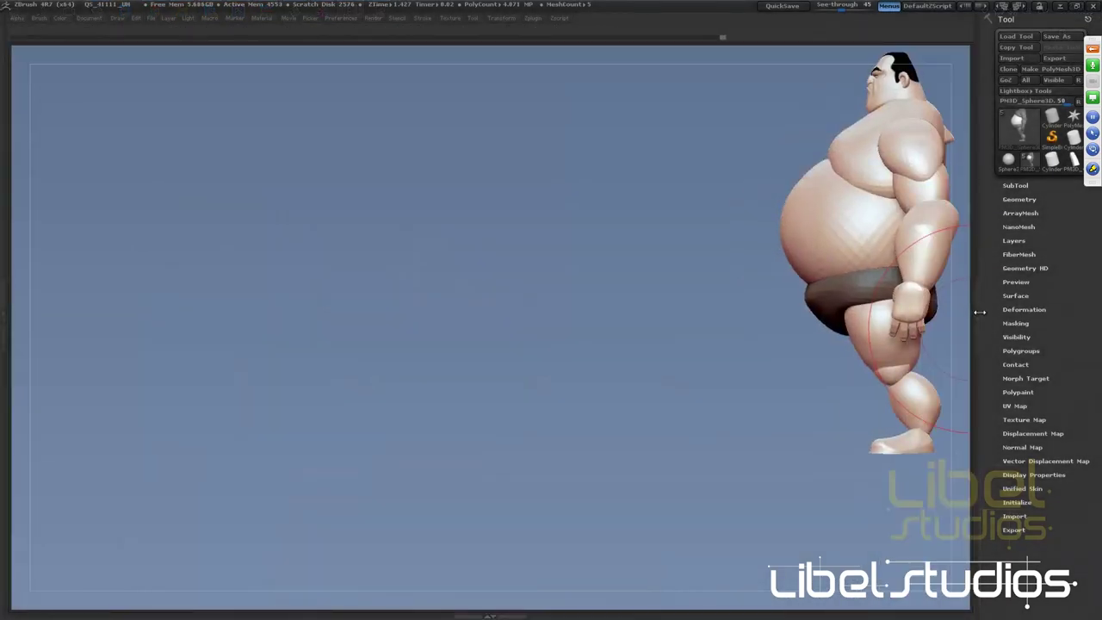
drag(980, 311, 1065, 312)
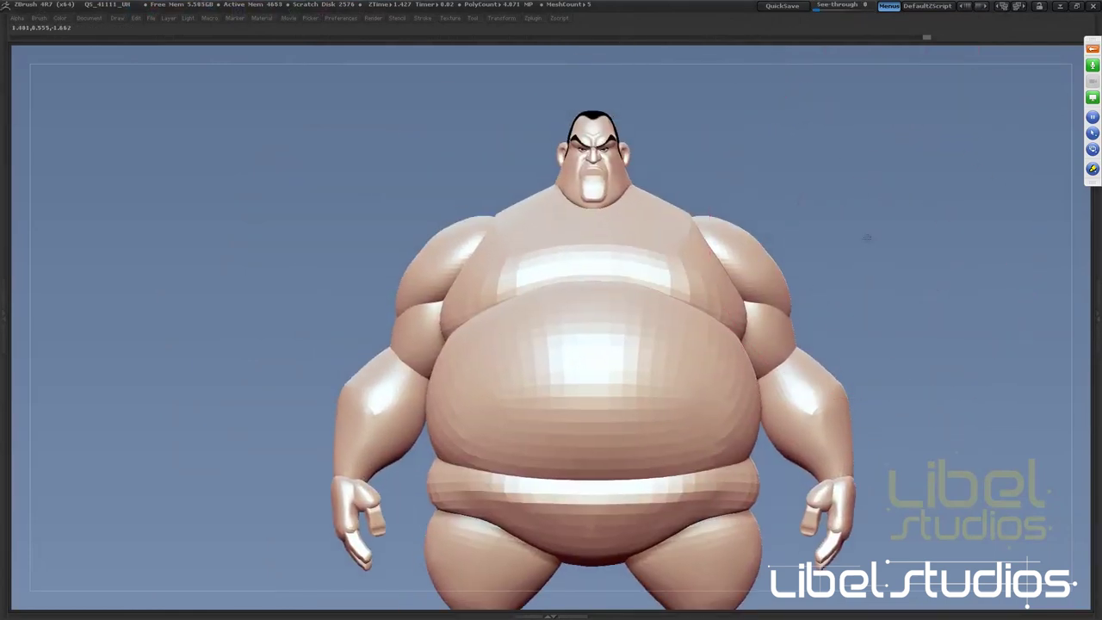
drag(851, 172, 738, 271)
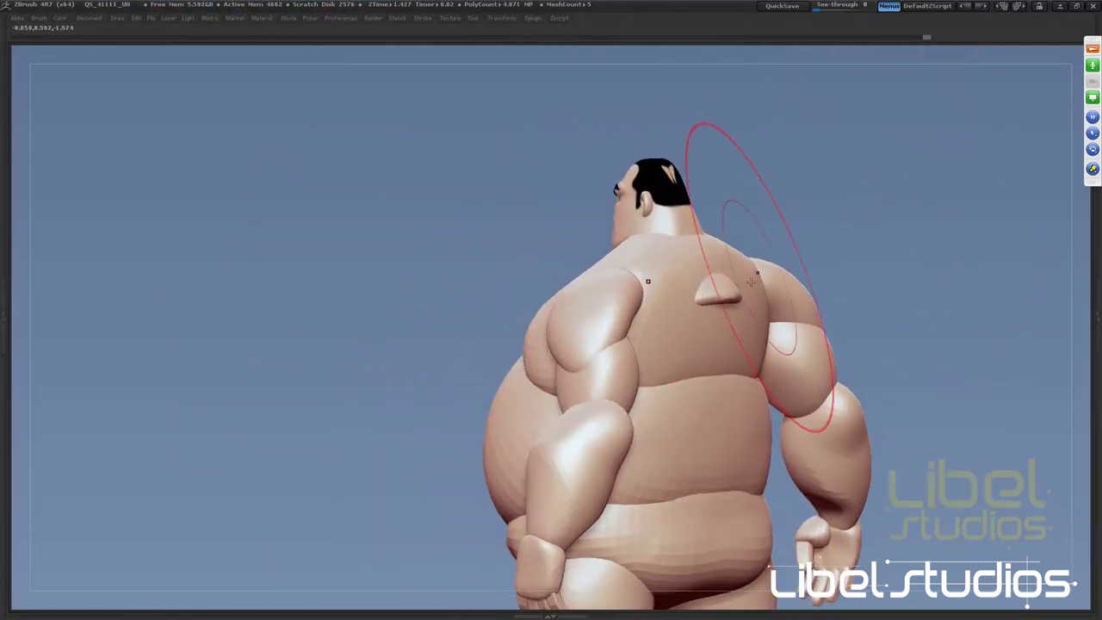
alt+click(719, 288)
drag(753, 192, 727, 288)
key(s)
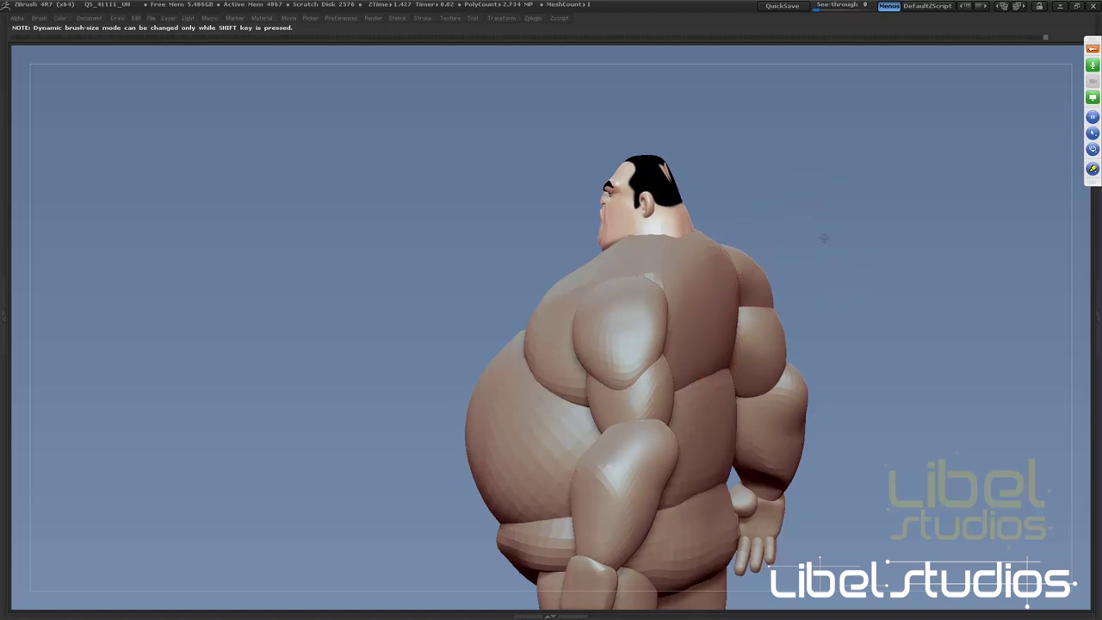
mouse_move(720, 305)
mouse_down()
mouse_move(885, 231)
mouse_move(822, 229)
mouse_move(878, 216)
mouse_move(834, 226)
mouse_up()
drag(670, 208, 902, 365)
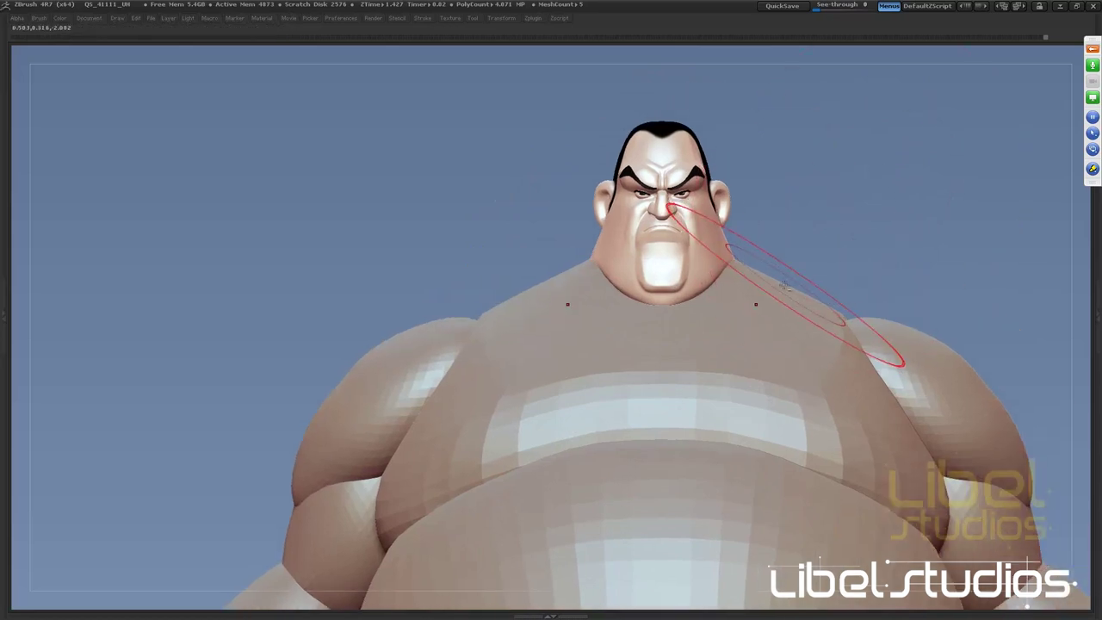
drag(770, 287, 750, 300)
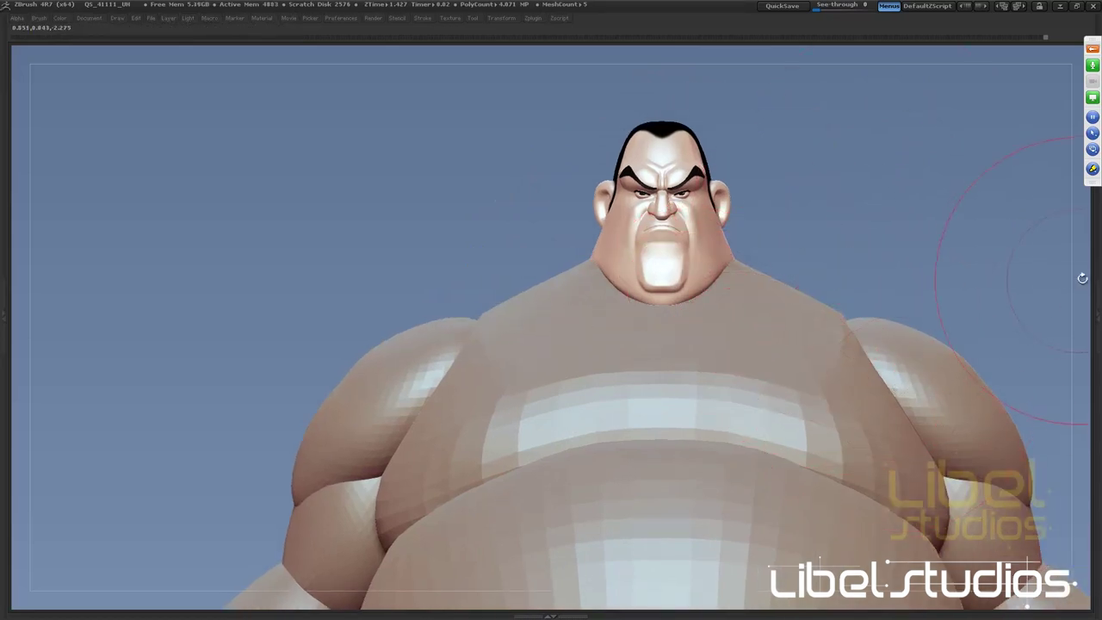
alt+click(883, 344)
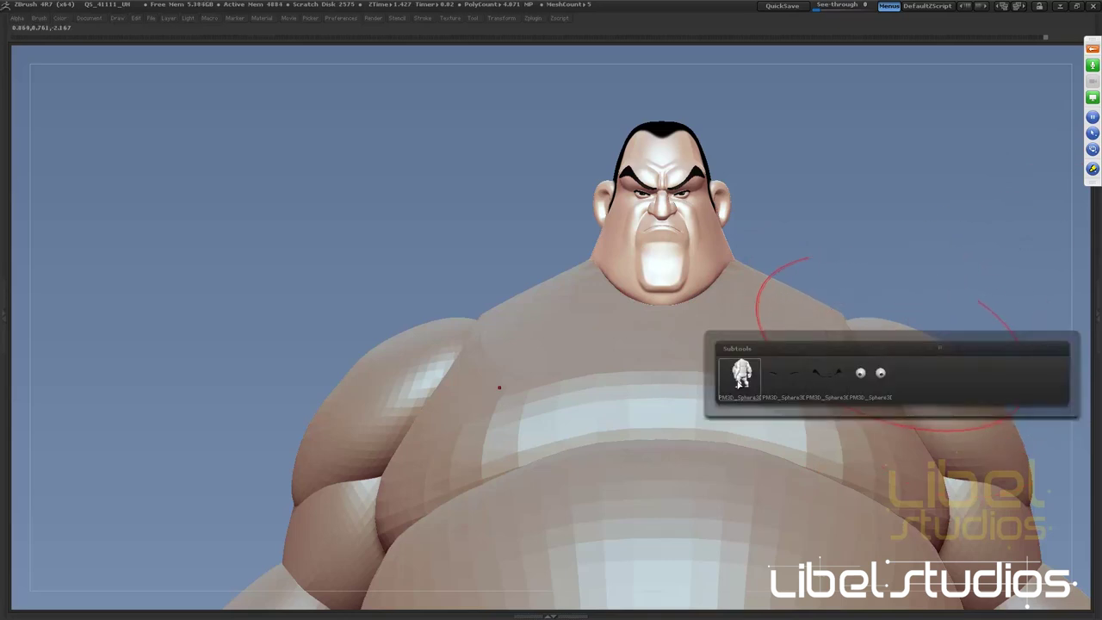
click(740, 379)
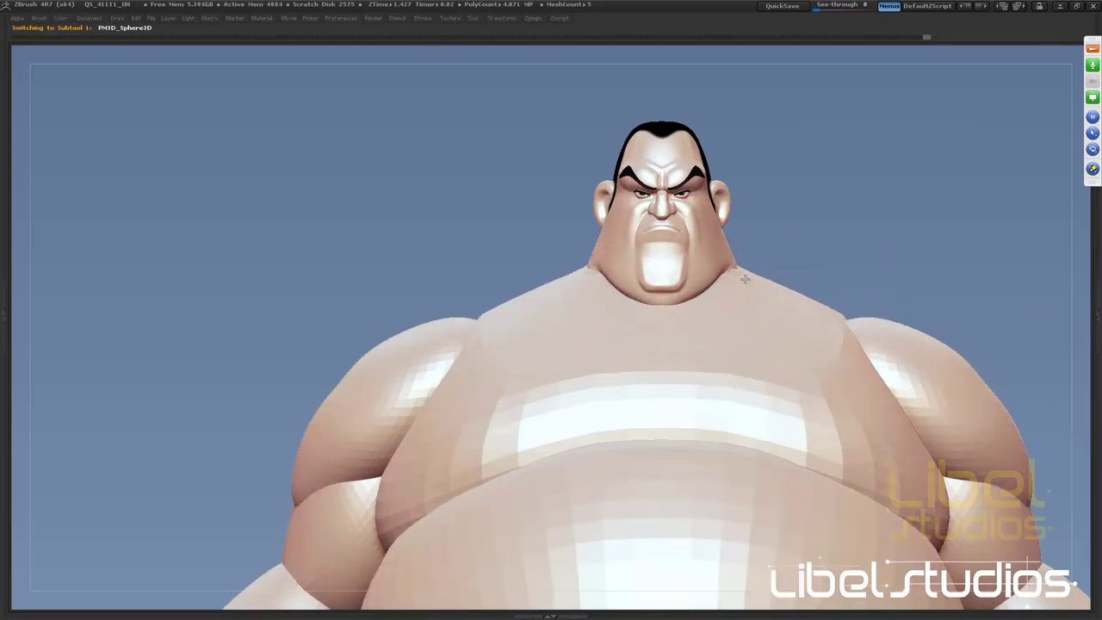
drag(785, 280, 655, 323)
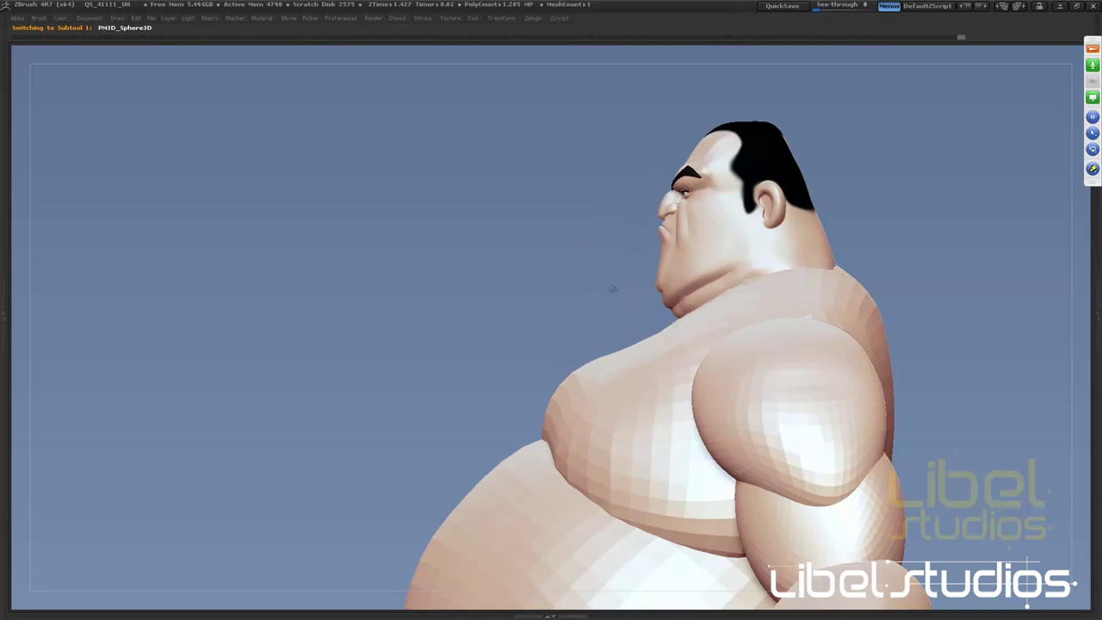
mouse_move(671, 326)
mouse_down()
mouse_move(738, 276)
mouse_move(733, 295)
mouse_move(583, 295)
mouse_move(738, 320)
mouse_up()
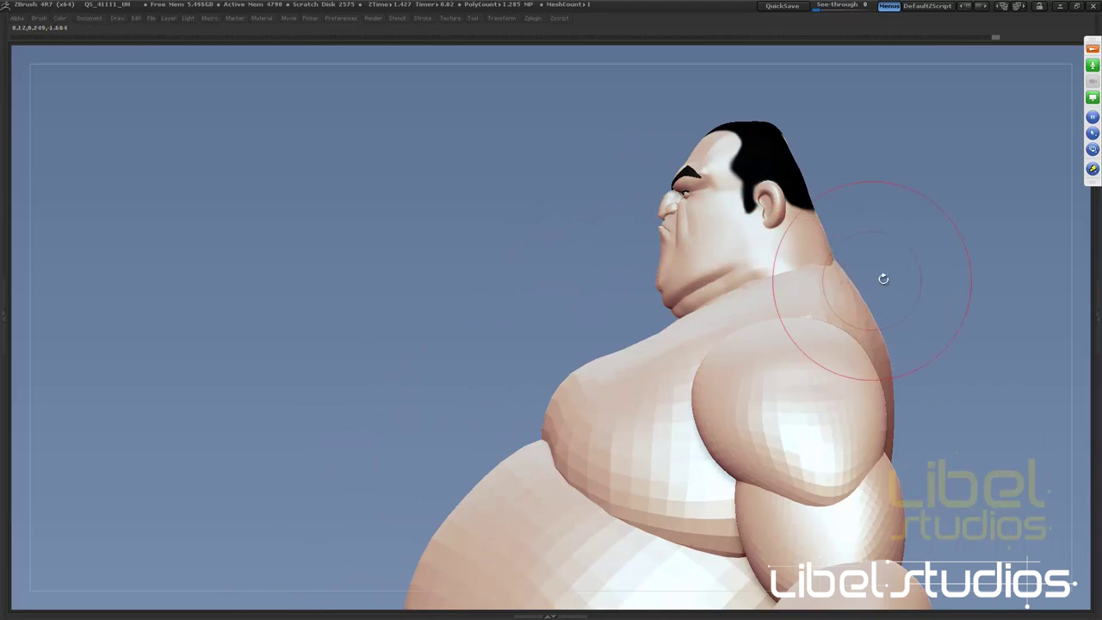
Widen the sumo's upper back symmetrically, orbiting to check it from back and side views
drag(884, 278, 881, 261)
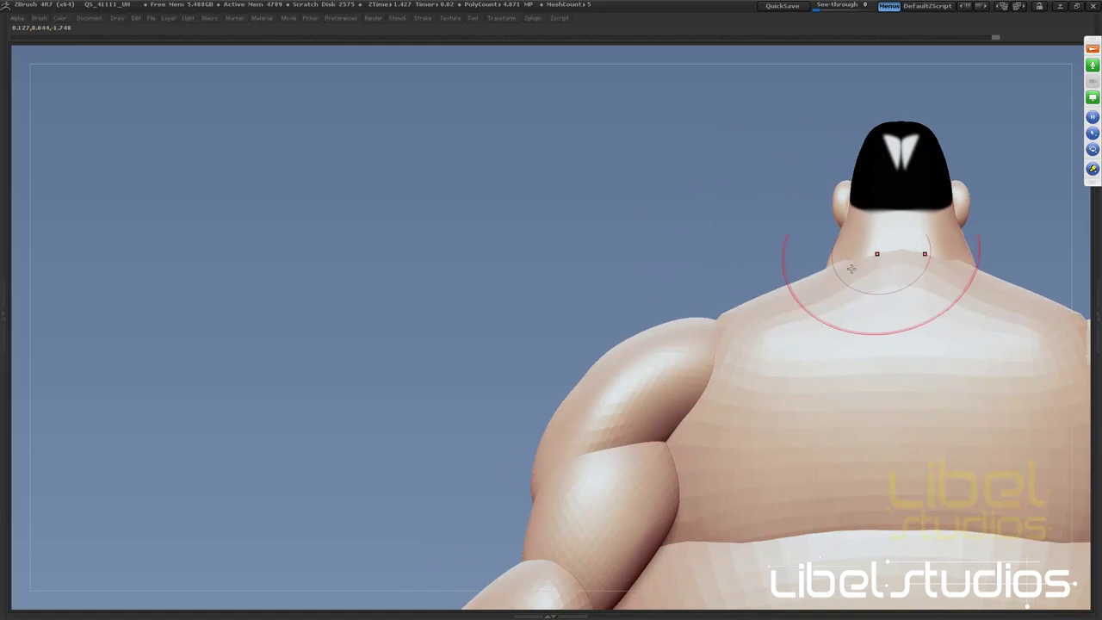
mouse_move(812, 276)
mouse_down()
mouse_move(903, 231)
mouse_move(755, 341)
mouse_move(807, 326)
mouse_up()
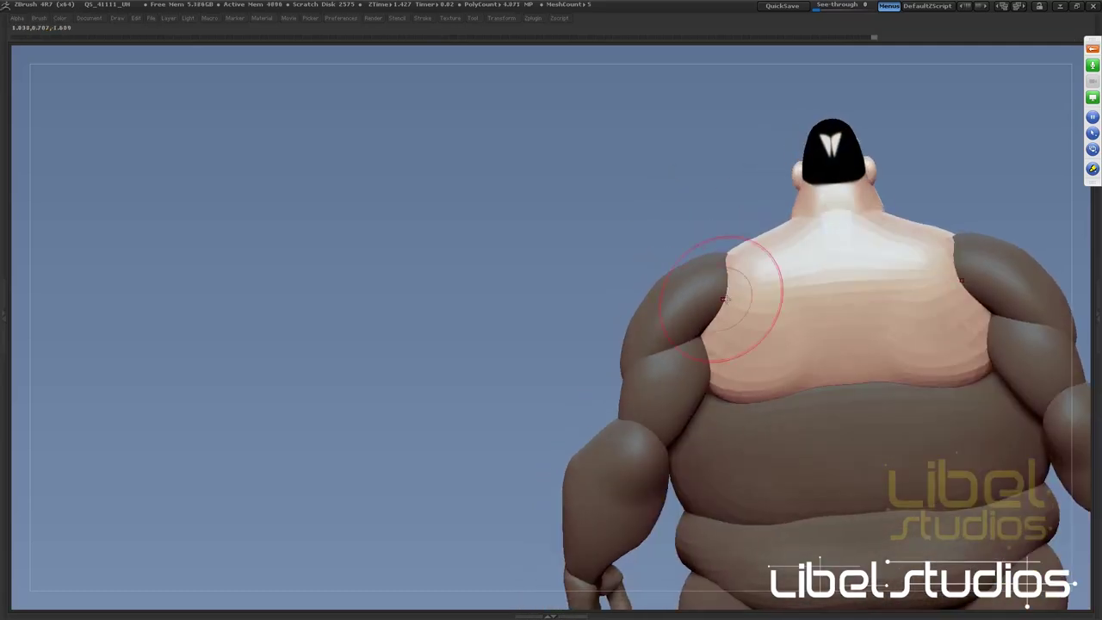
mouse_move(734, 294)
mouse_down()
mouse_move(689, 300)
mouse_move(714, 392)
mouse_move(652, 290)
mouse_up()
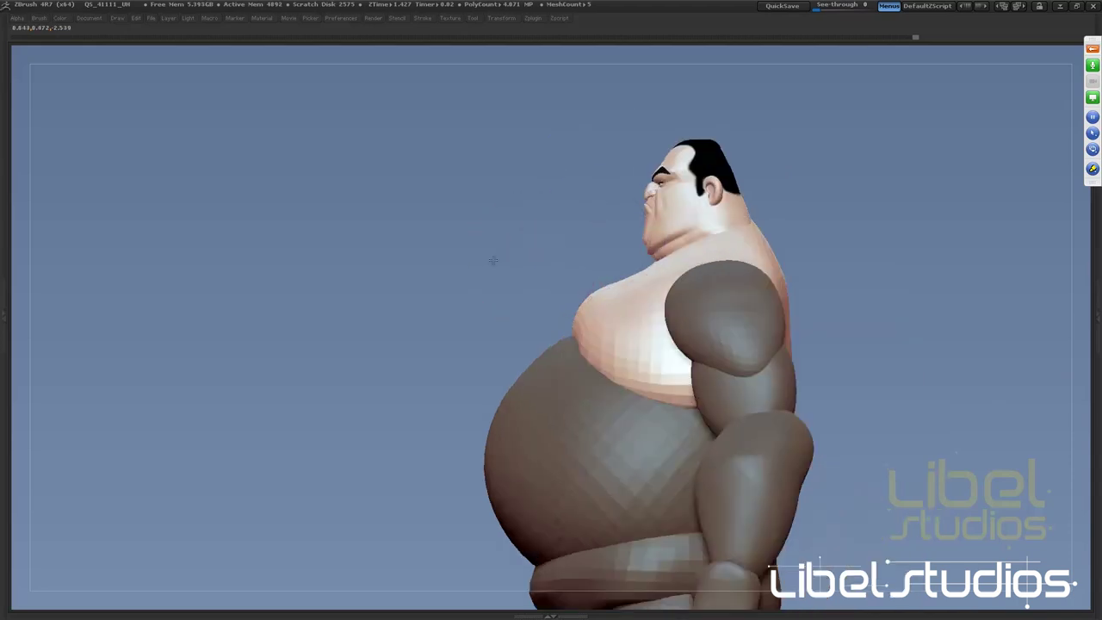
mouse_move(605, 193)
mouse_down()
mouse_move(454, 282)
mouse_move(426, 278)
mouse_up()
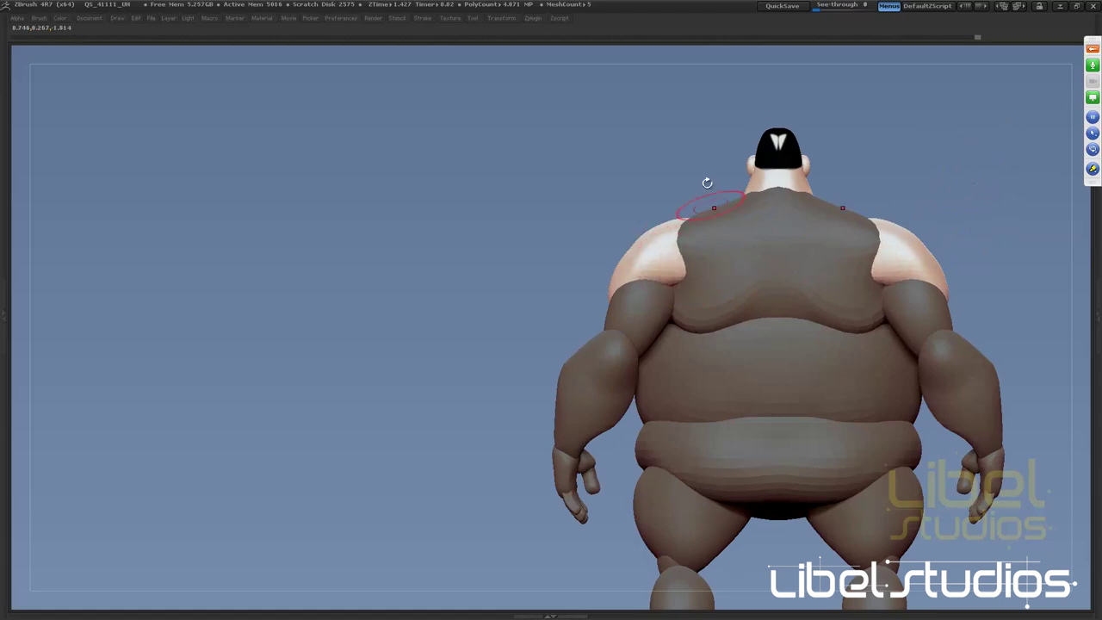
mouse_move(707, 183)
mouse_down()
mouse_move(821, 330)
mouse_move(780, 303)
mouse_move(815, 300)
mouse_move(738, 308)
mouse_up()
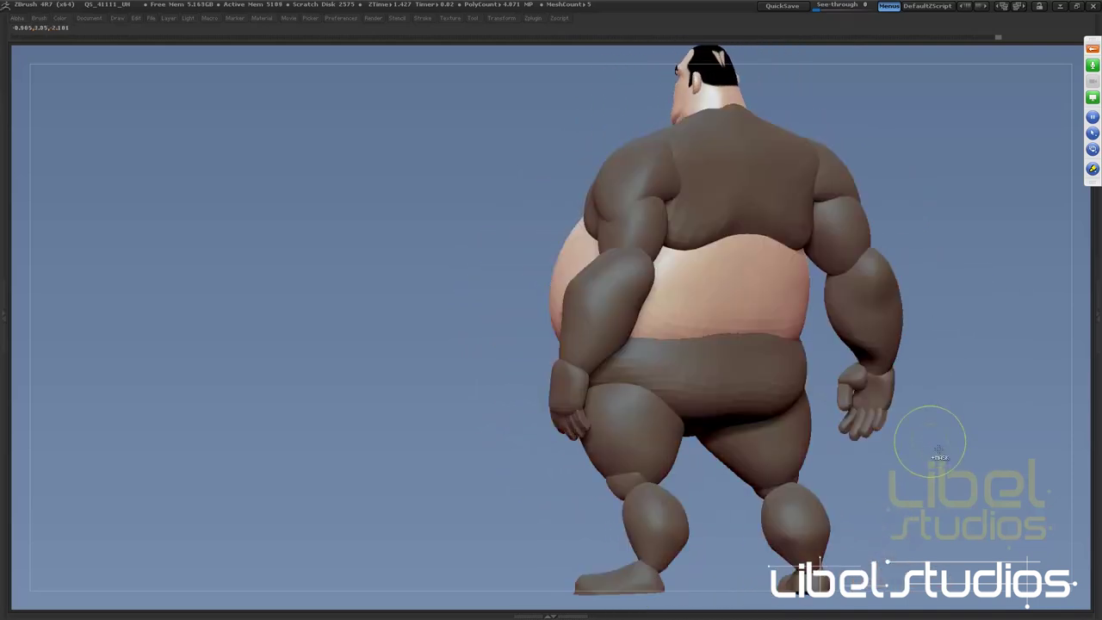
drag(939, 453, 853, 414)
Resize the brush, sculpt the belly's left side, and clear the mask from the whole body
key(s)
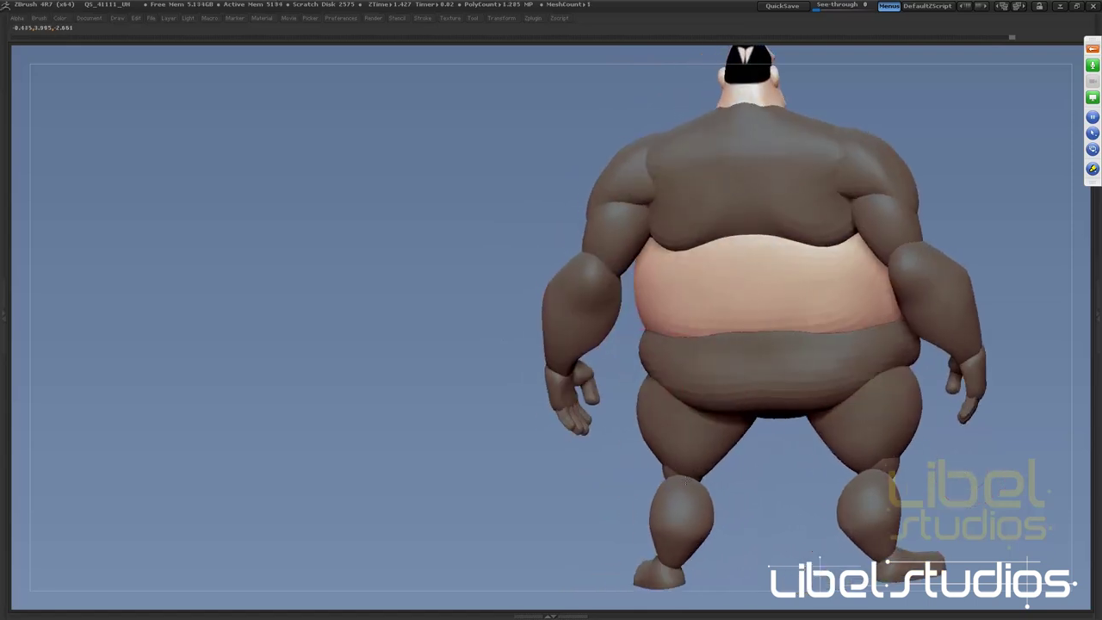
drag(680, 276, 655, 342)
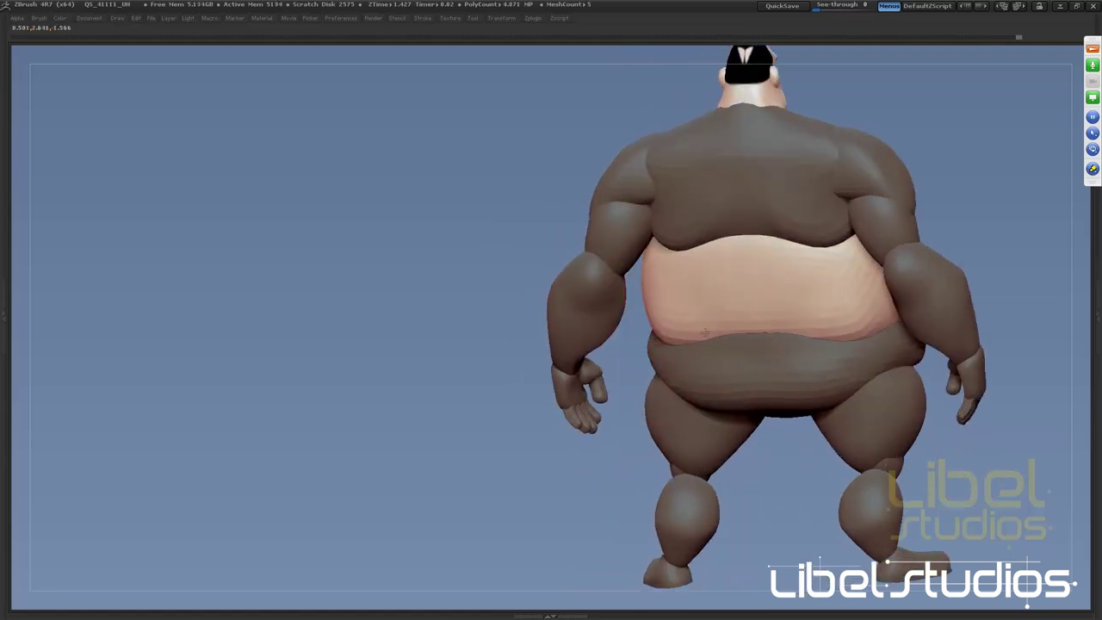
mouse_move(633, 413)
mouse_down()
mouse_move(980, 488)
mouse_move(861, 412)
mouse_move(873, 387)
mouse_move(751, 400)
mouse_move(455, 369)
mouse_up()
key(s)
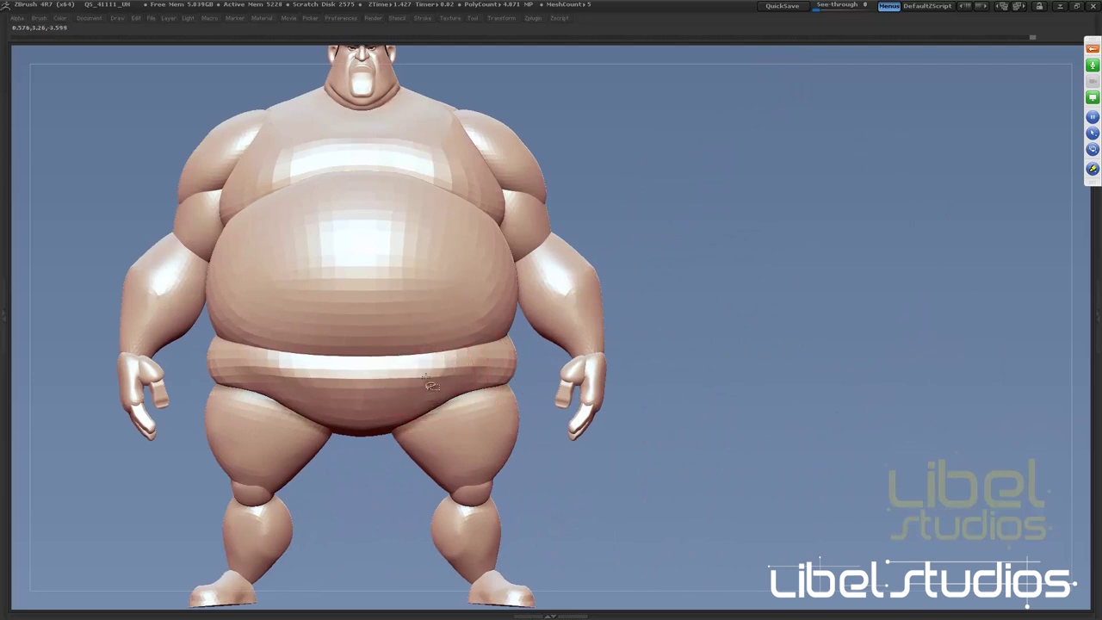
ctrl+shift+click(429, 370)
ctrl+click(663, 349)
ctrl+shift+click(663, 349)
ctrl+click(556, 419)
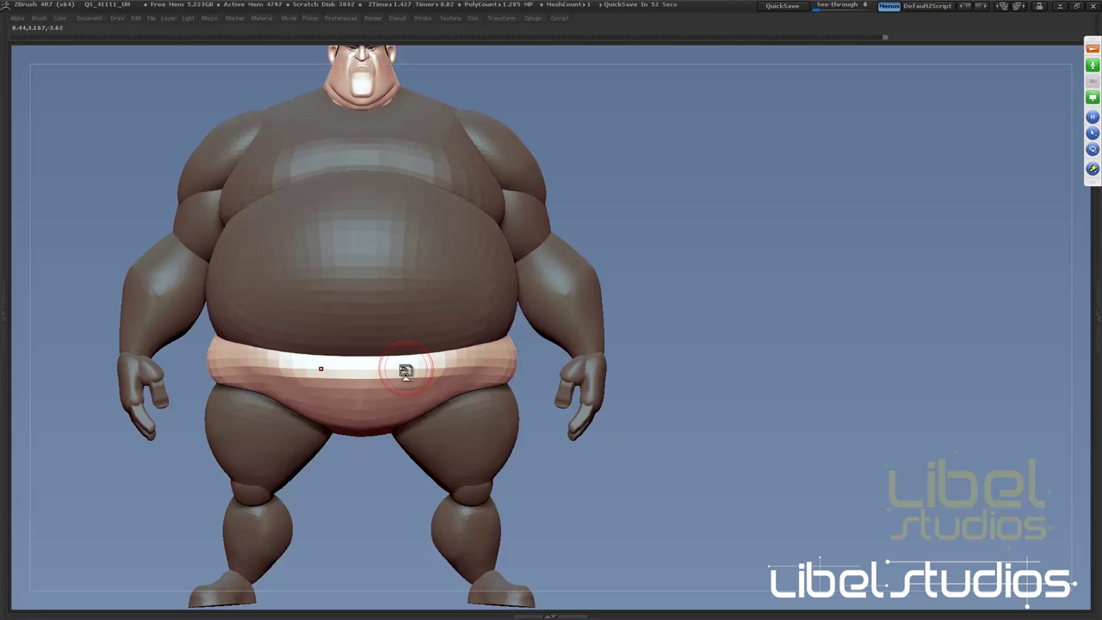
mouse_move(649, 280)
alt+mouse_down()
mouse_move(620, 246)
mouse_move(402, 350)
alt+mouse_up()
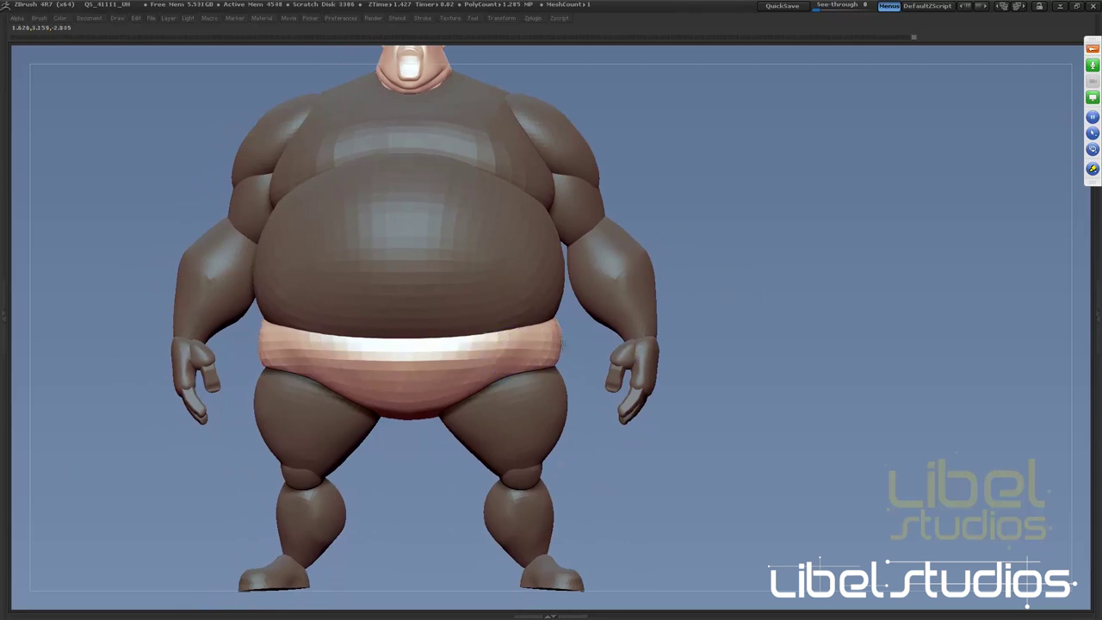
drag(586, 351, 565, 348)
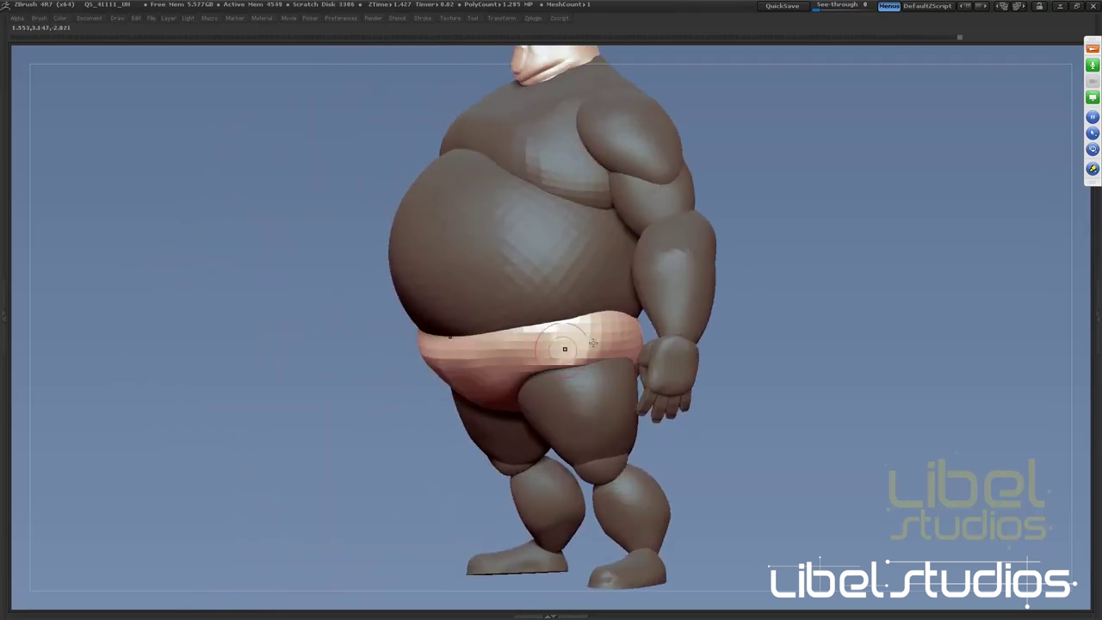
drag(841, 323, 695, 333)
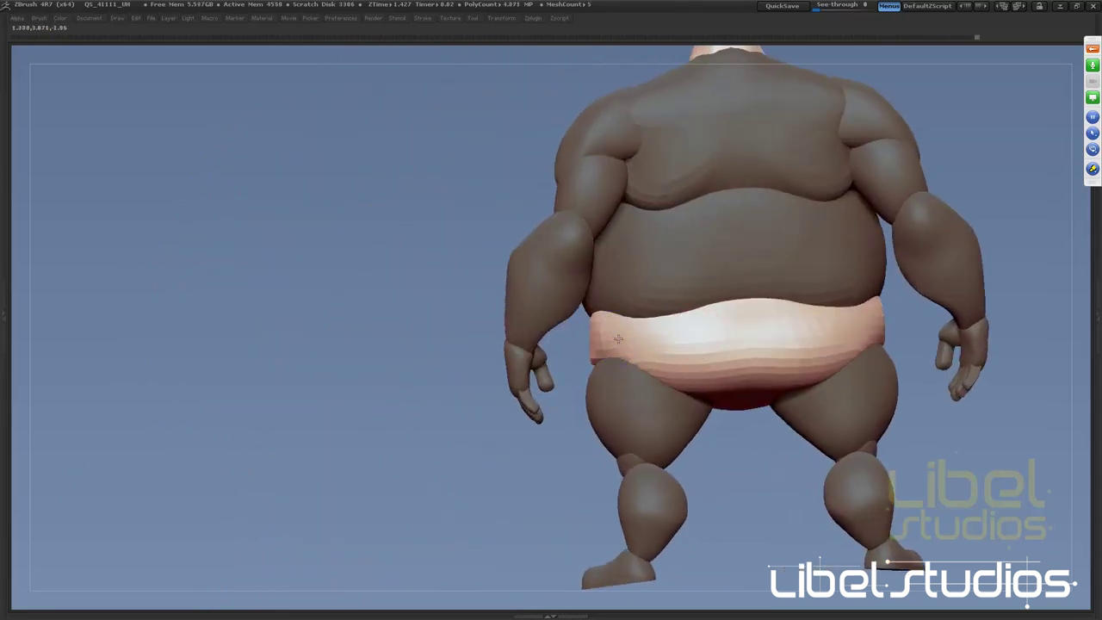
drag(362, 338, 865, 448)
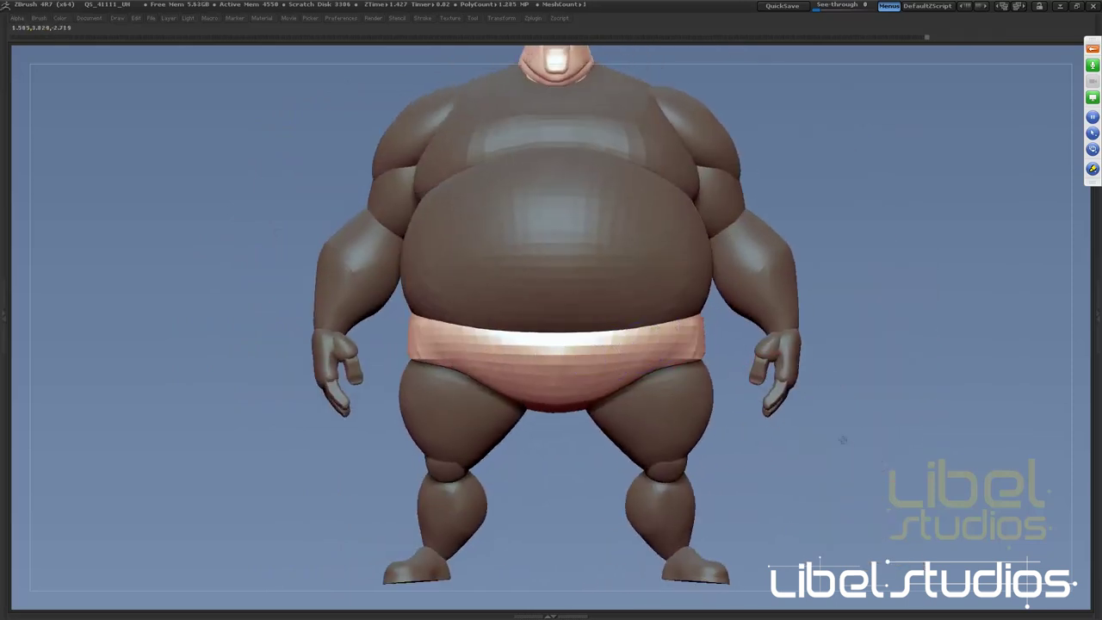
alt+drag(766, 258, 726, 211)
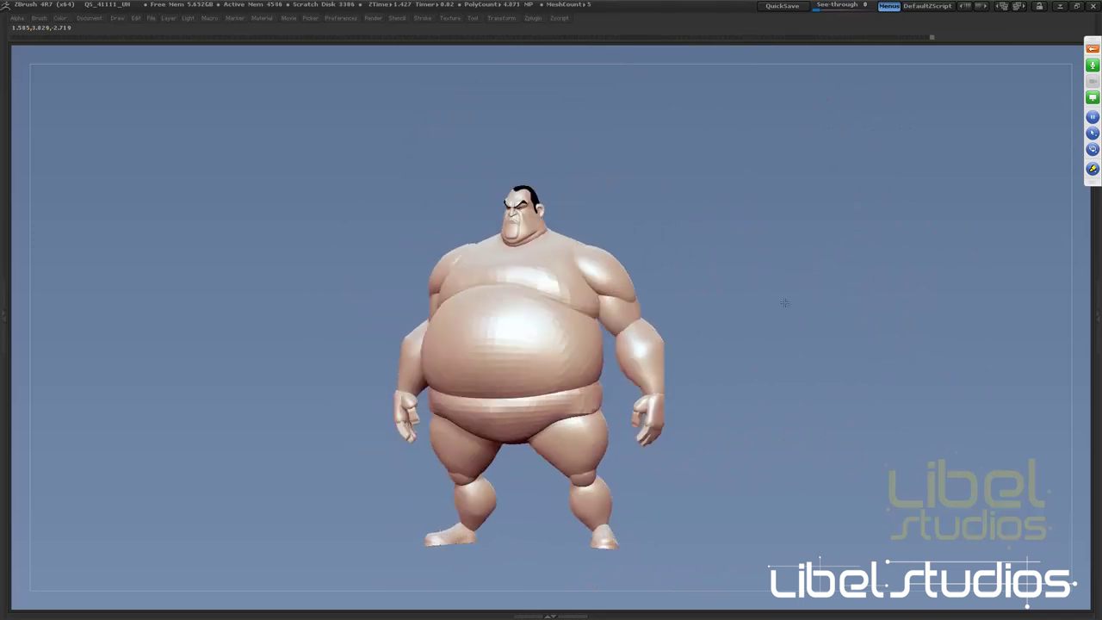
mouse_move(584, 311)
alt+mouse_down()
mouse_move(827, 296)
mouse_move(757, 156)
alt+mouse_up()
Restore the full ZBrush UI, check the three-view Photos reference, and return to ZBrush
key(Tab)
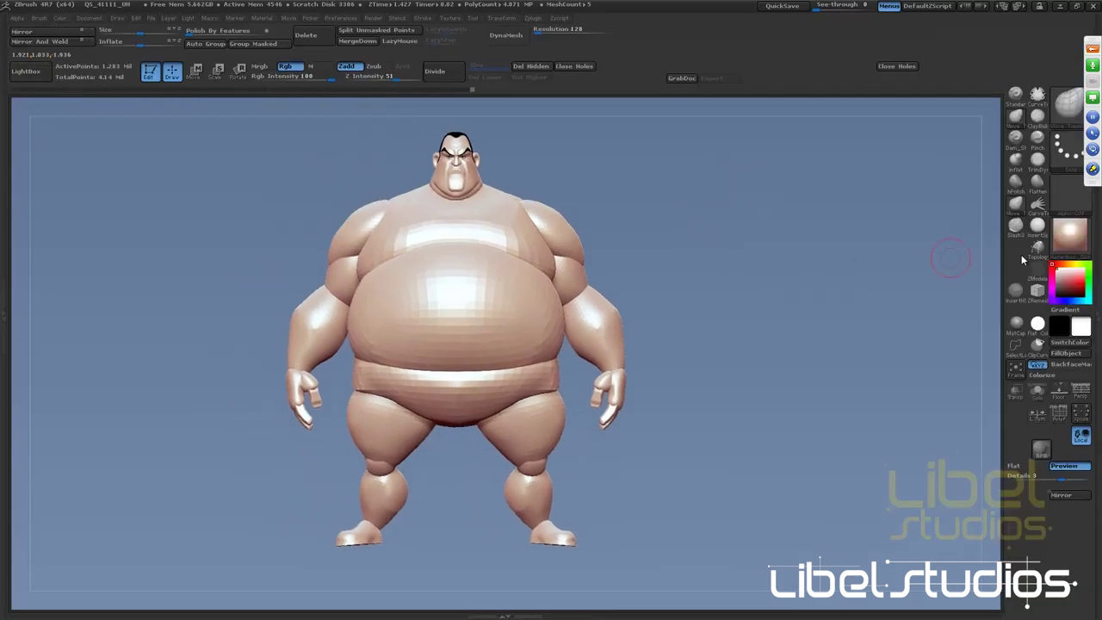
key(alt+Tab)
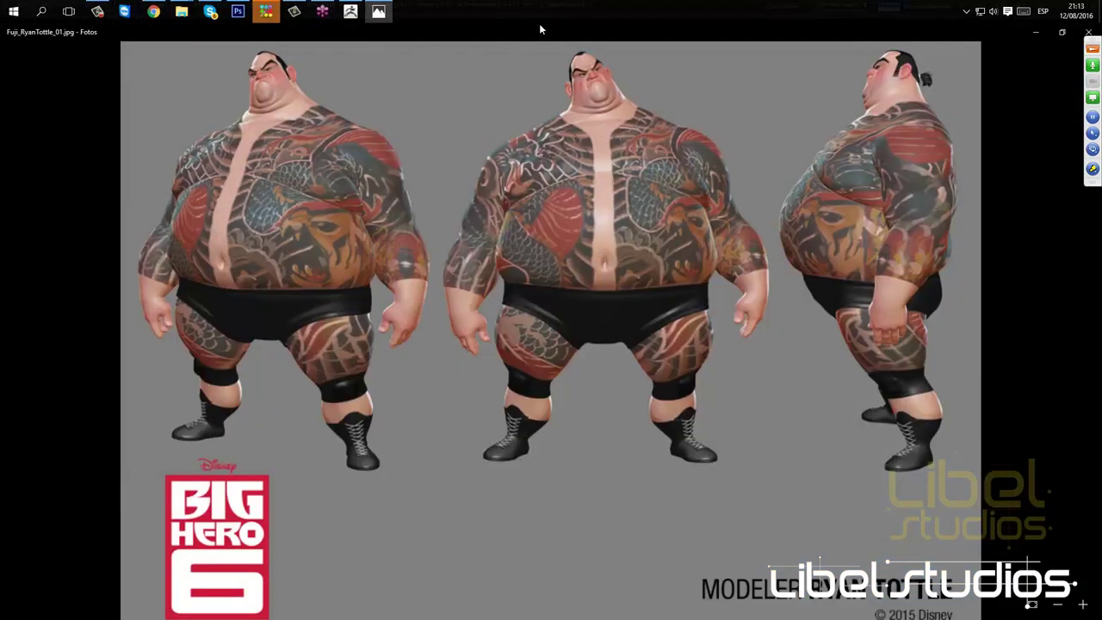
double_click(541, 30)
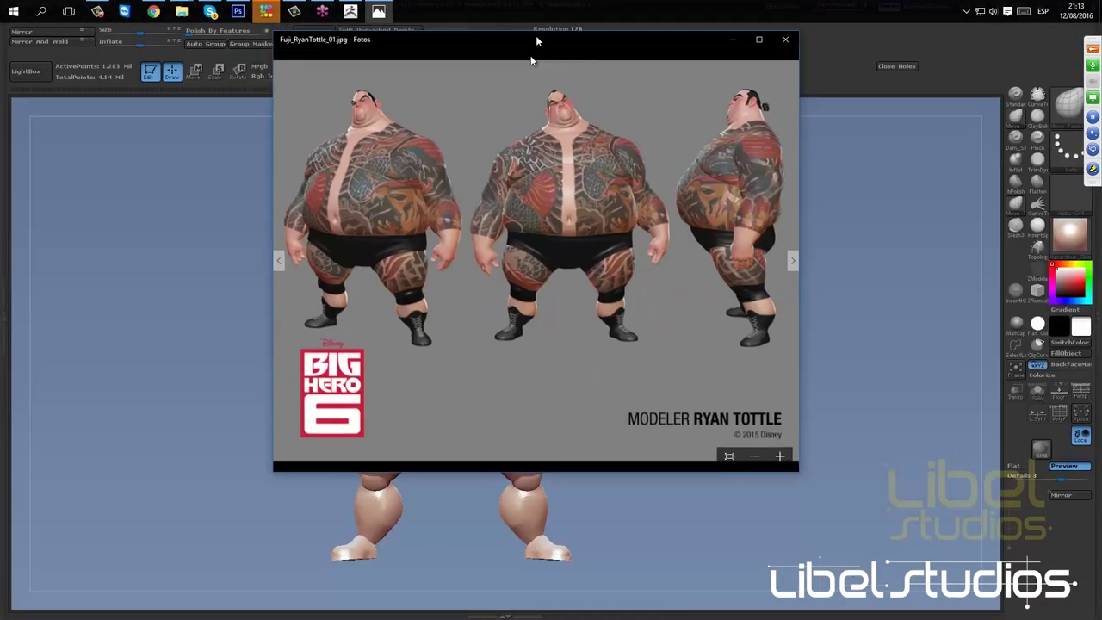
key(alt+Tab)
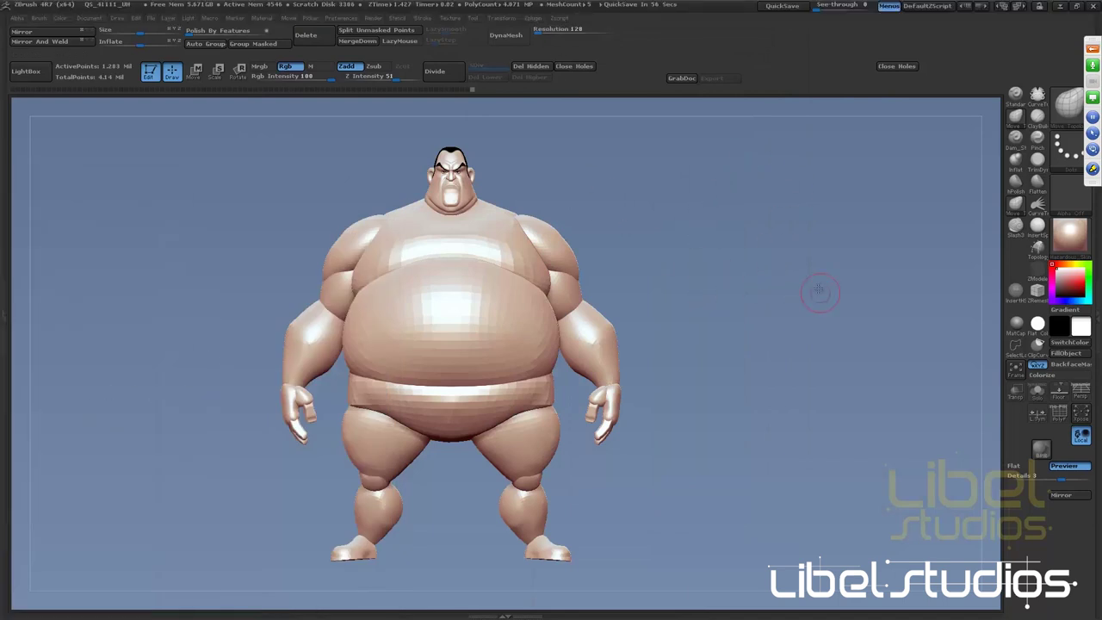
Zoom and orbit around the sumo to inspect it from below and the left side
alt+drag(697, 264, 770, 315)
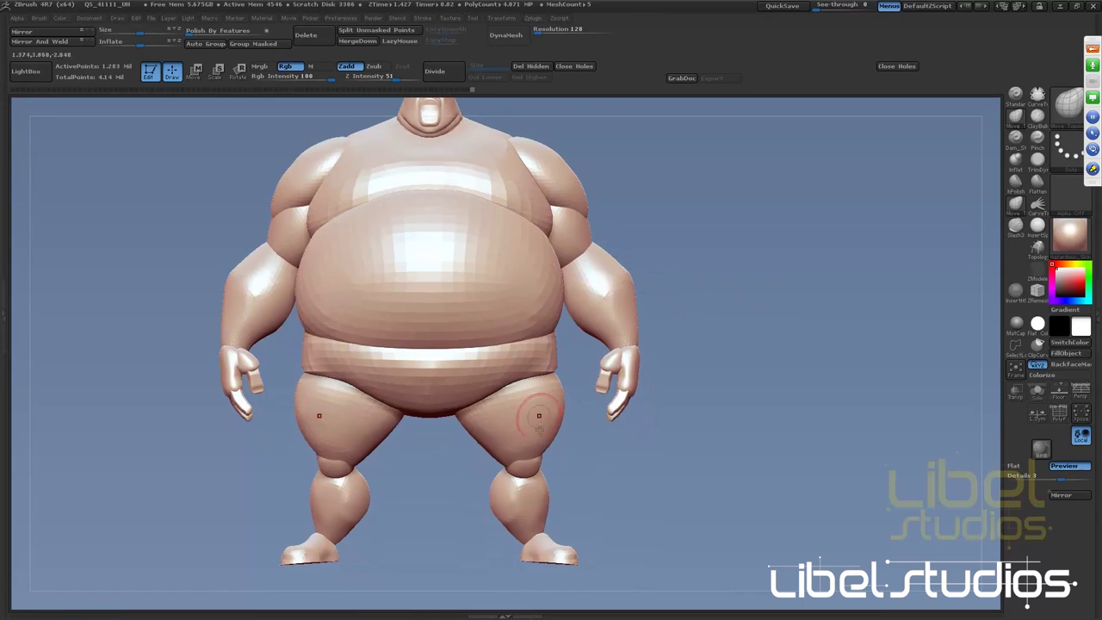
mouse_move(425, 446)
mouse_down()
mouse_move(423, 483)
mouse_move(417, 241)
mouse_up()
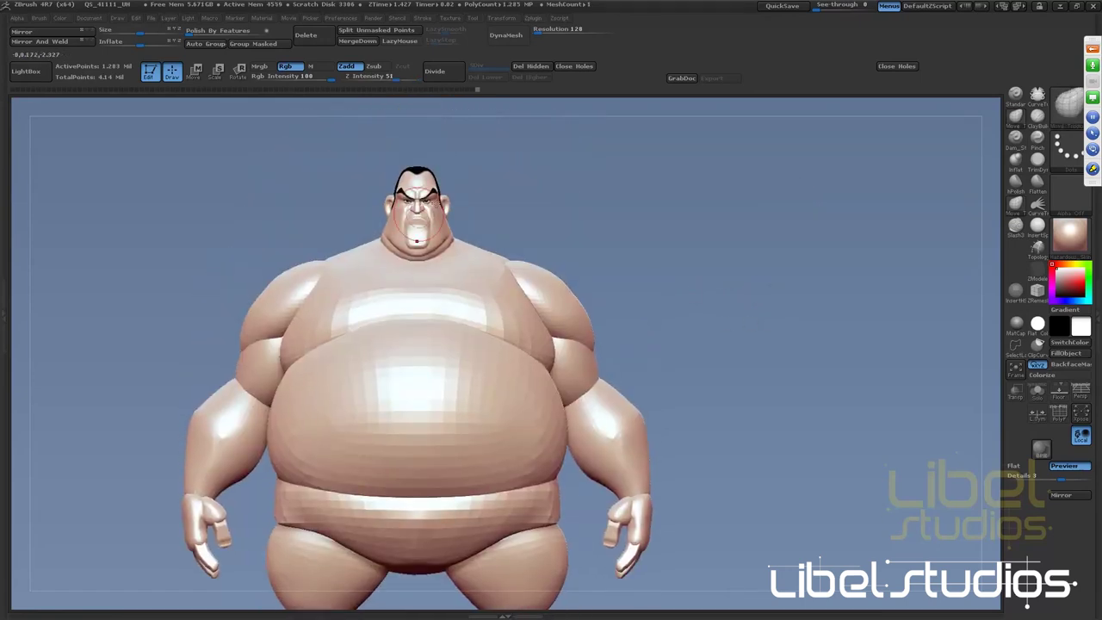
drag(557, 185, 527, 295)
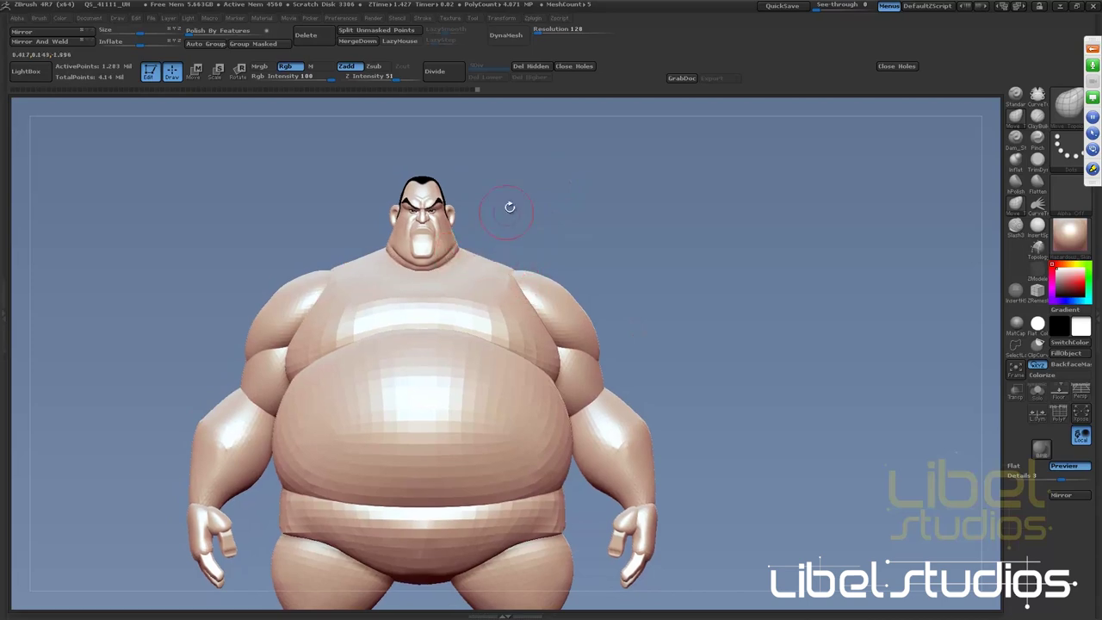
mouse_move(509, 206)
mouse_down()
mouse_move(620, 204)
mouse_move(635, 239)
mouse_move(583, 252)
mouse_move(637, 221)
mouse_move(681, 216)
mouse_move(600, 293)
mouse_move(571, 267)
mouse_up()
mouse_move(688, 271)
mouse_down()
mouse_move(635, 258)
mouse_move(524, 332)
mouse_up()
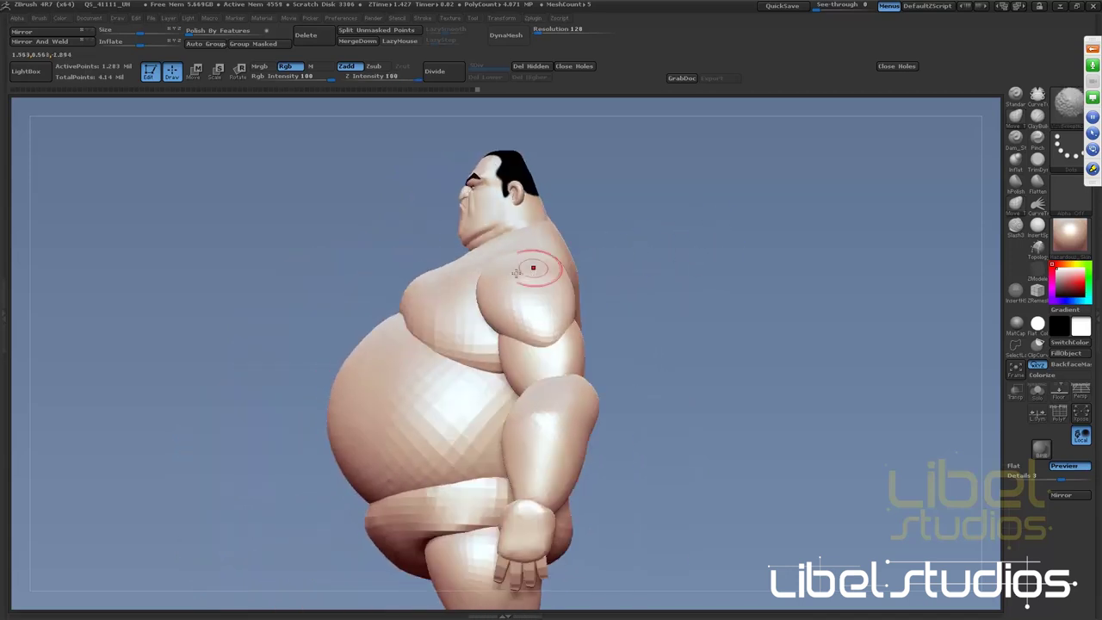
drag(632, 295, 672, 240)
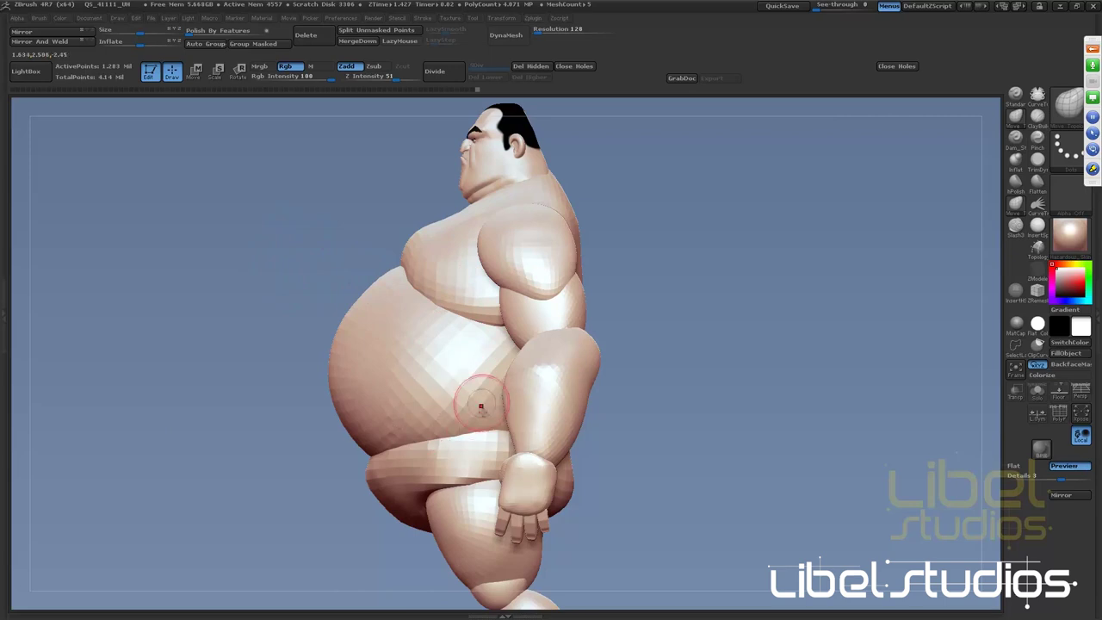
drag(701, 372, 698, 386)
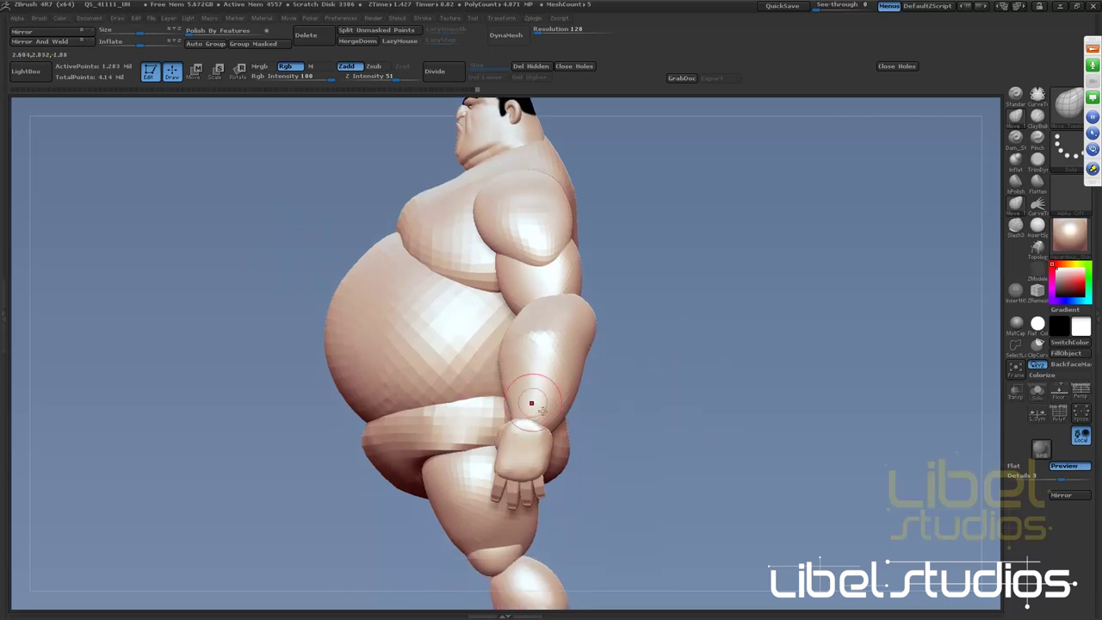
drag(596, 416, 548, 412)
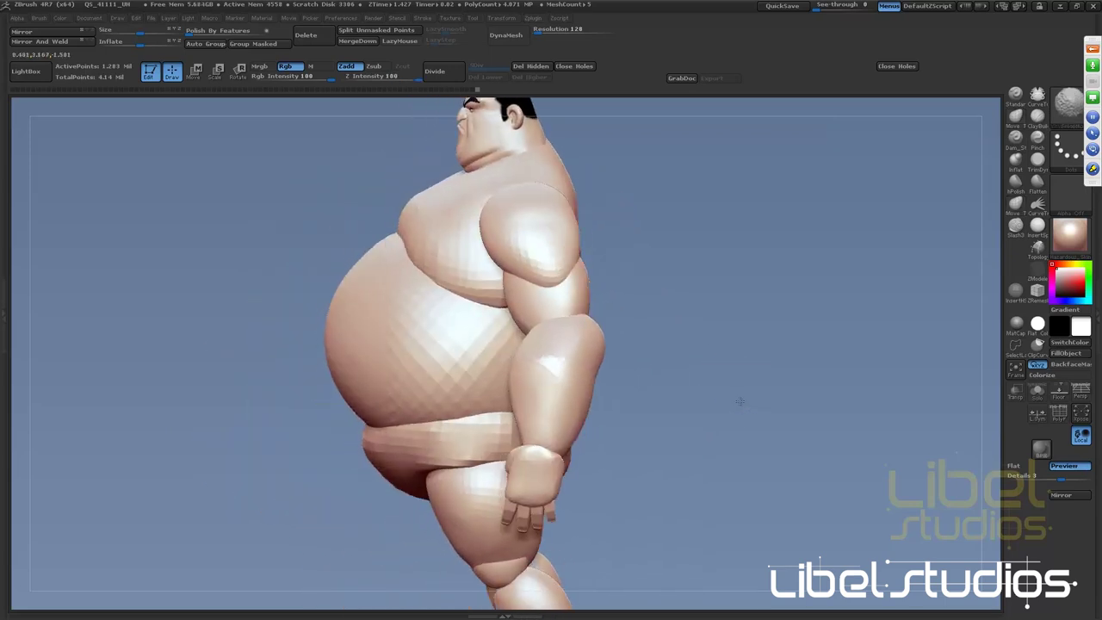
Isolate and mask the forearm, show all parts, then invert so only the forearm is editable
ctrl+shift+click(548, 413)
ctrl+click(661, 391)
ctrl+shift+click(720, 386)
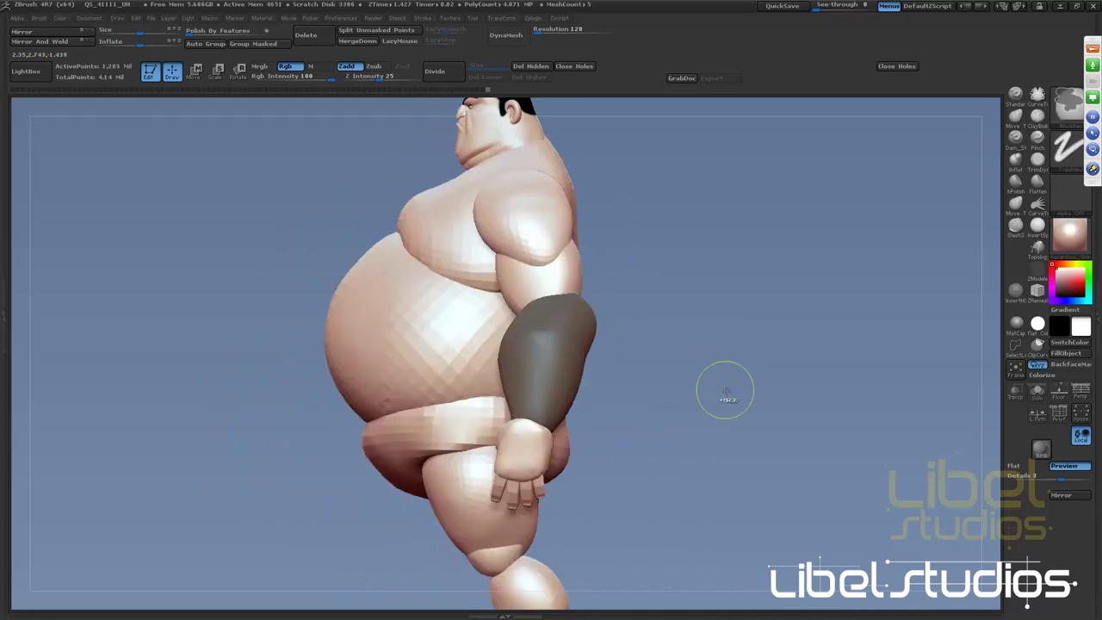
ctrl+click(766, 372)
drag(769, 372, 836, 349)
drag(364, 313, 325, 317)
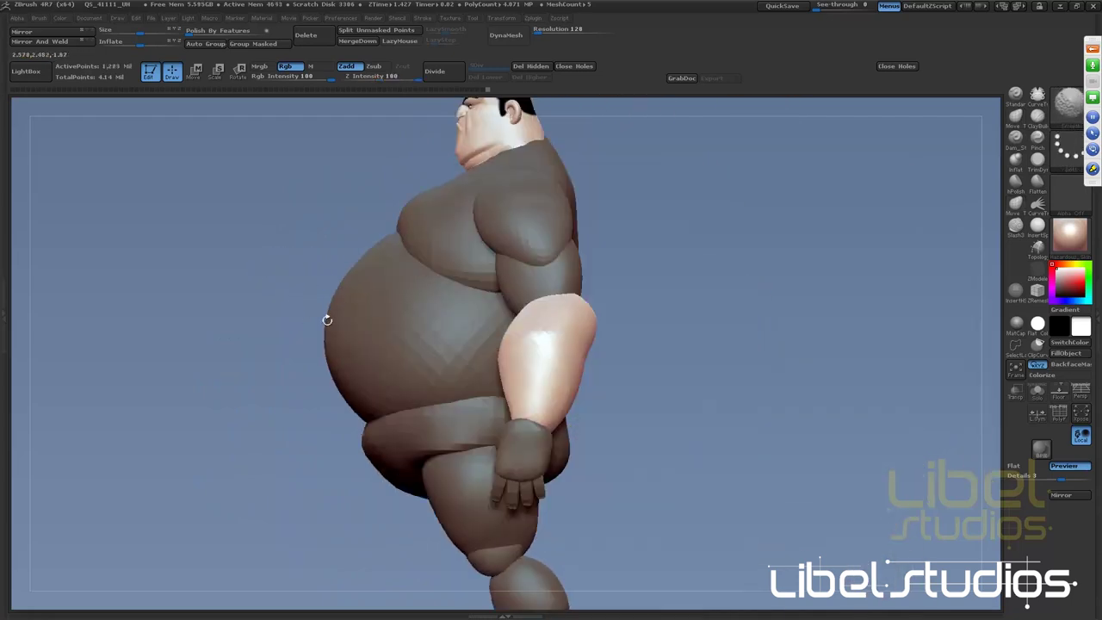
Switch brush, clear the mask from the whole body, and isolate the right foot
key(b)
key(s)
key(t)
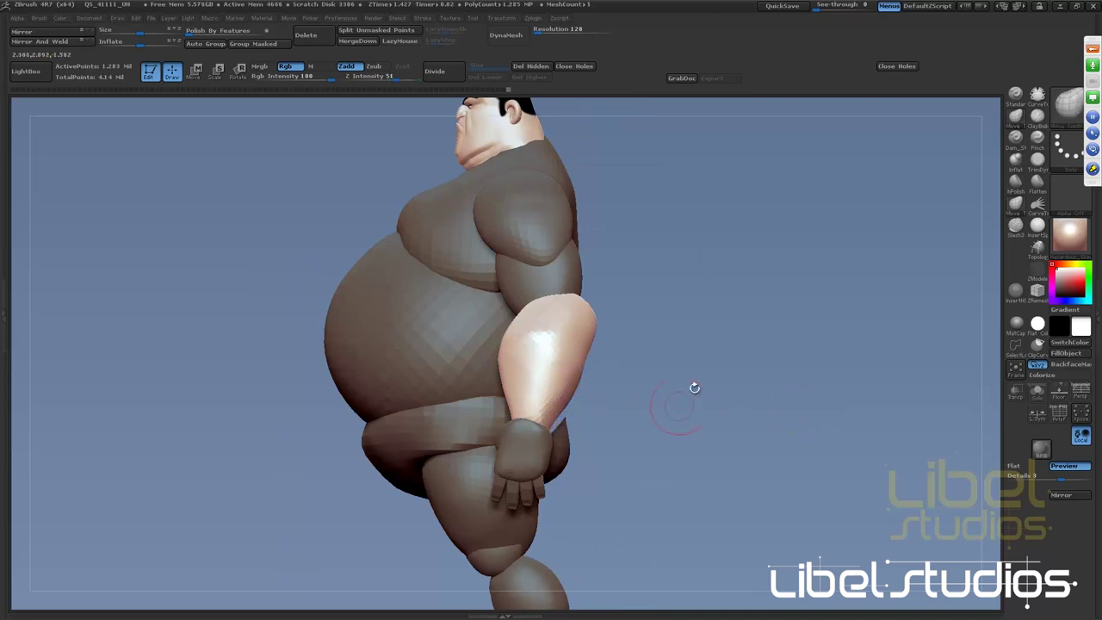
mouse_move(695, 387)
ctrl+mouse_down()
mouse_move(652, 344)
mouse_move(721, 336)
ctrl+mouse_up()
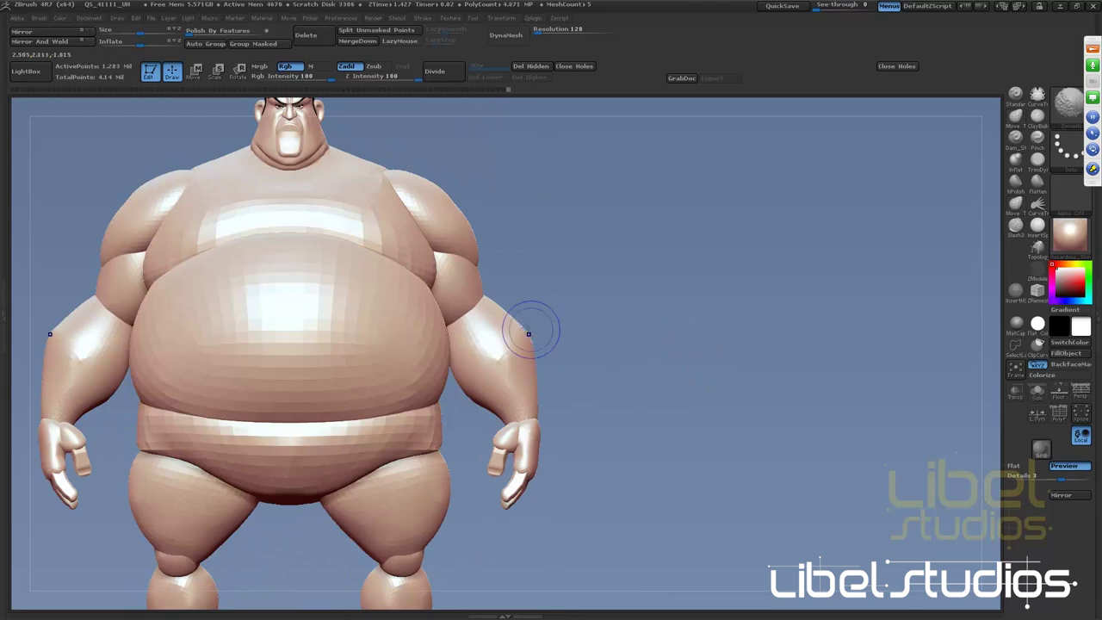
mouse_move(573, 307)
mouse_down()
mouse_move(641, 344)
mouse_move(736, 350)
mouse_move(738, 423)
mouse_move(660, 509)
mouse_move(652, 401)
mouse_up()
ctrl+shift+click(613, 406)
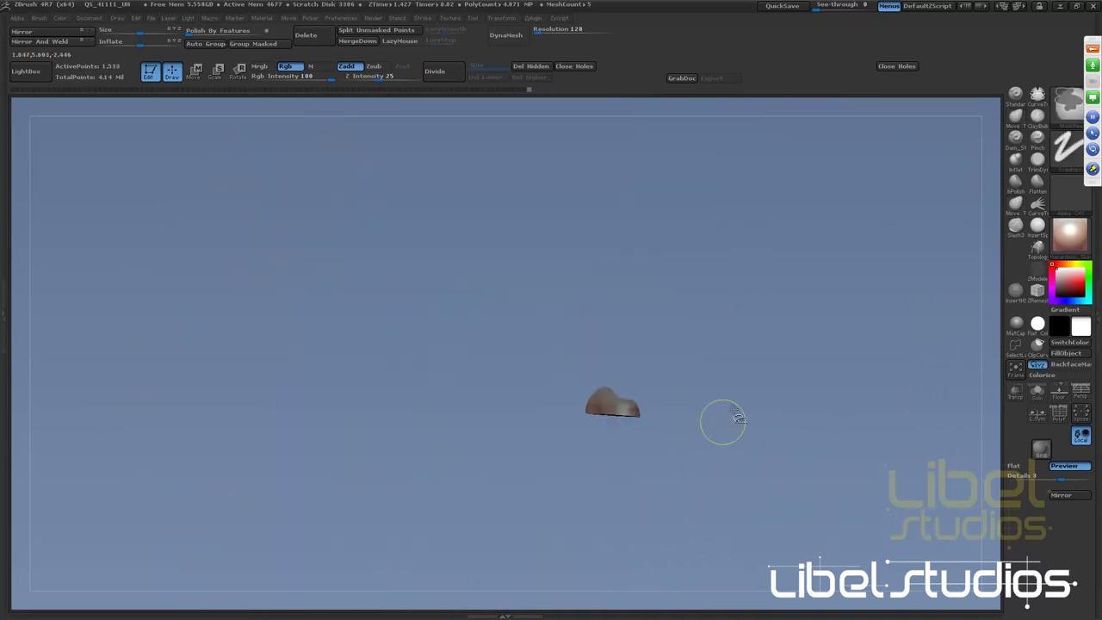
Isolate and mask both feet, show the full model, and invert so only the feet are free
ctrl+shift+click(435, 412)
ctrl+shift+click(396, 405)
ctrl+click(473, 467)
ctrl+shift+click(566, 505)
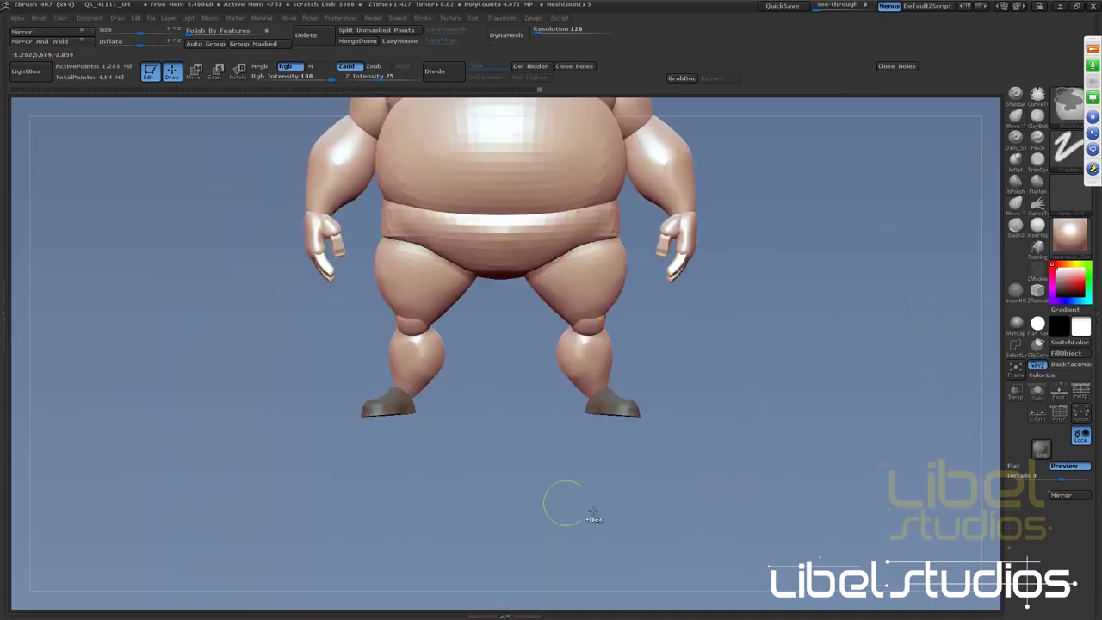
ctrl+click(626, 489)
alt+drag(626, 489, 552, 348)
Rotate the unmasked feet to a new angle using Transpose action lines
key(w)
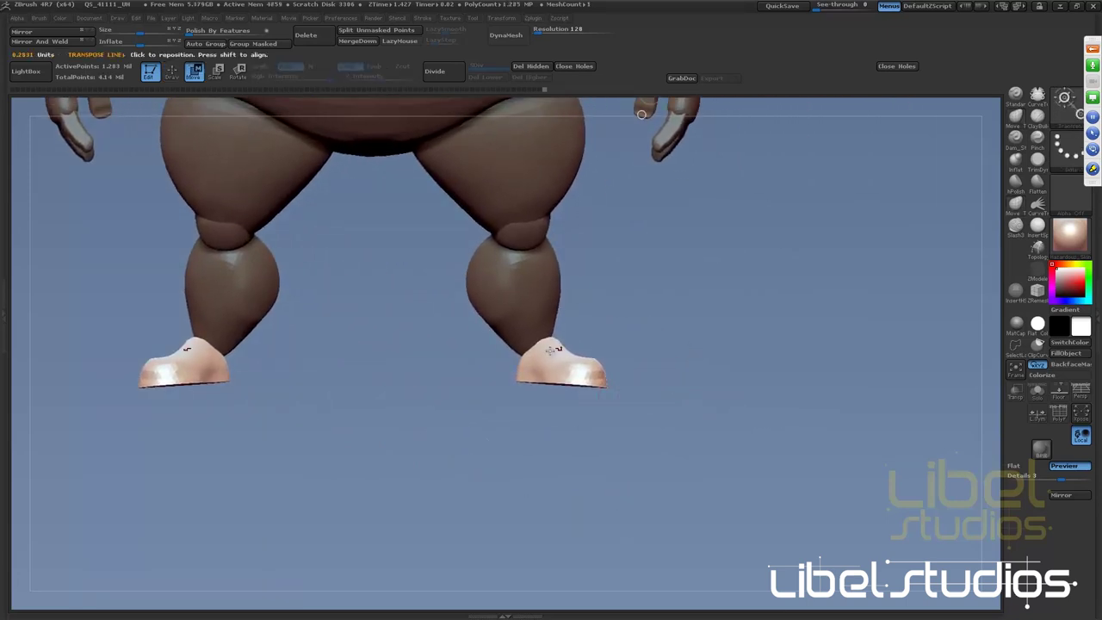
mouse_move(545, 407)
mouse_down()
mouse_move(551, 384)
mouse_move(602, 407)
mouse_up()
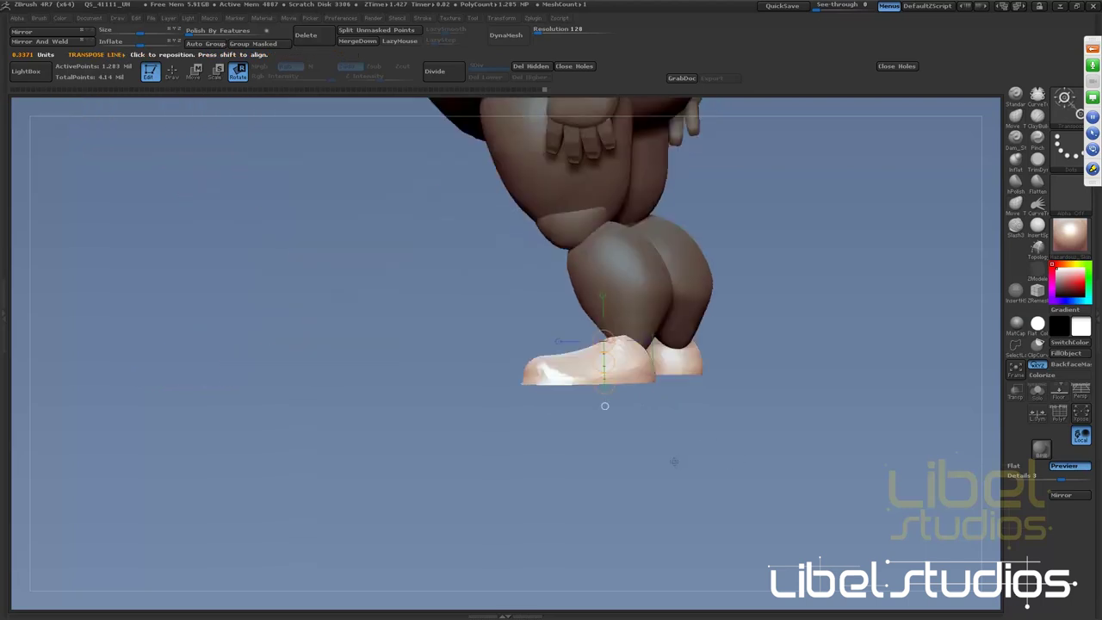
drag(560, 323, 558, 403)
alt+drag(674, 486, 821, 482)
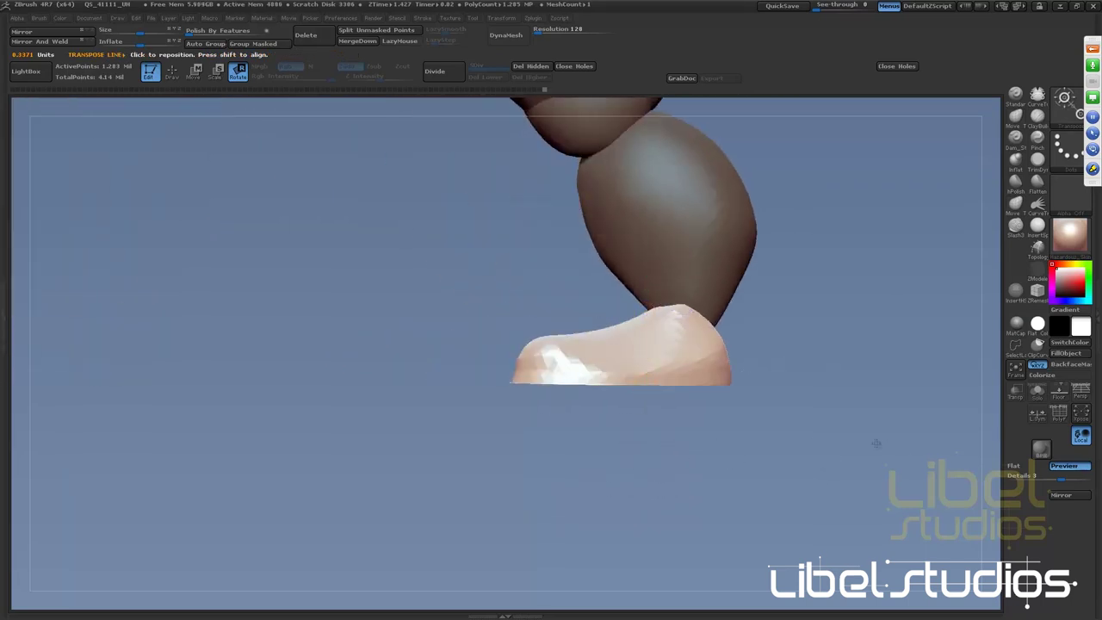
alt+drag(876, 443, 794, 428)
drag(664, 328, 489, 335)
drag(489, 335, 680, 329)
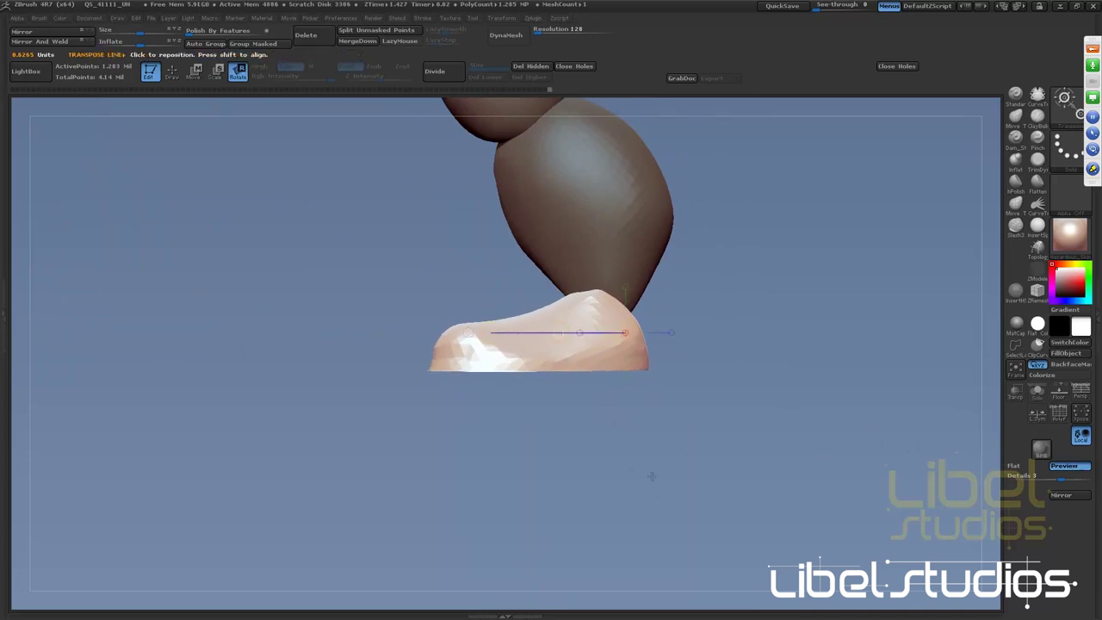
drag(680, 378, 552, 377)
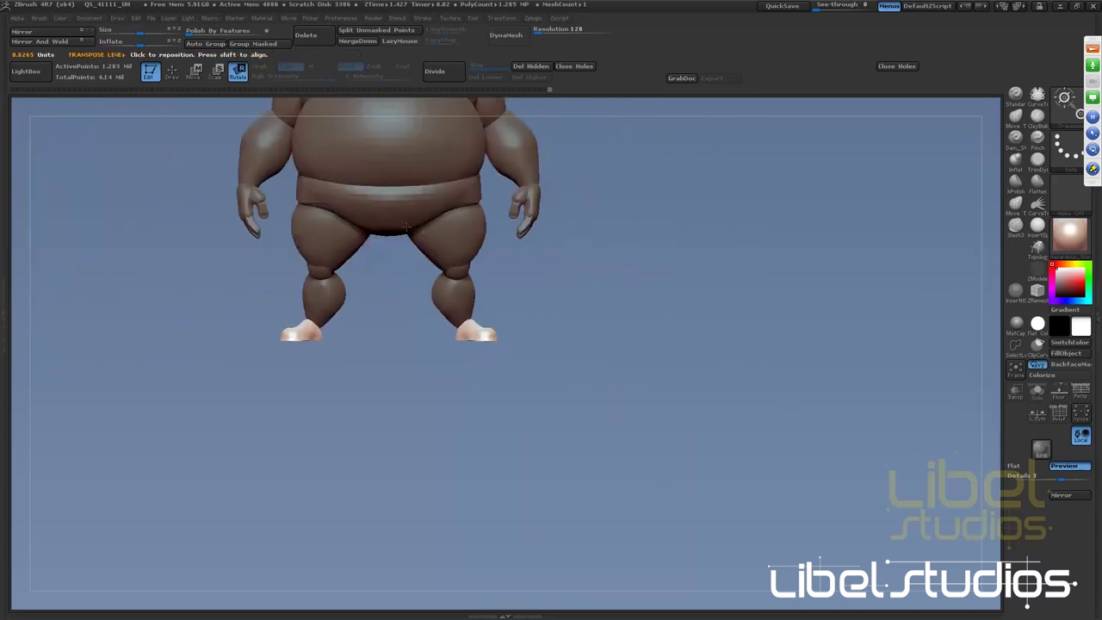
Orbit around the sumo to inspect the upper chest and both sides of the neck
mouse_move(718, 389)
mouse_down()
mouse_move(371, 372)
mouse_move(431, 327)
mouse_up()
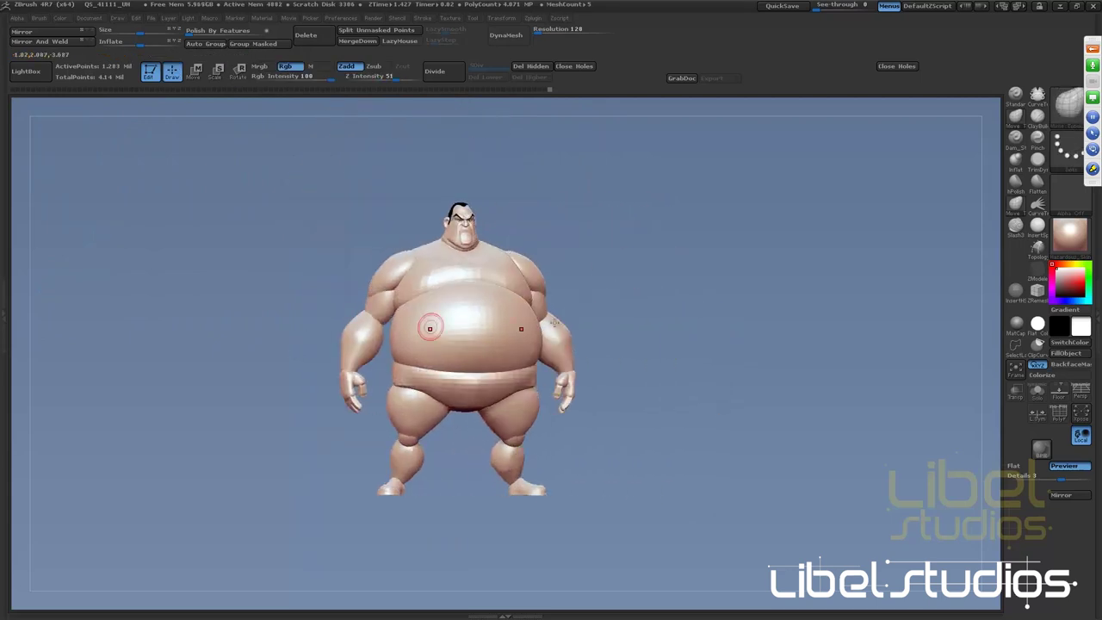
mouse_move(714, 271)
alt+mouse_down()
mouse_move(710, 217)
mouse_move(741, 359)
mouse_move(647, 216)
mouse_move(733, 463)
alt+mouse_up()
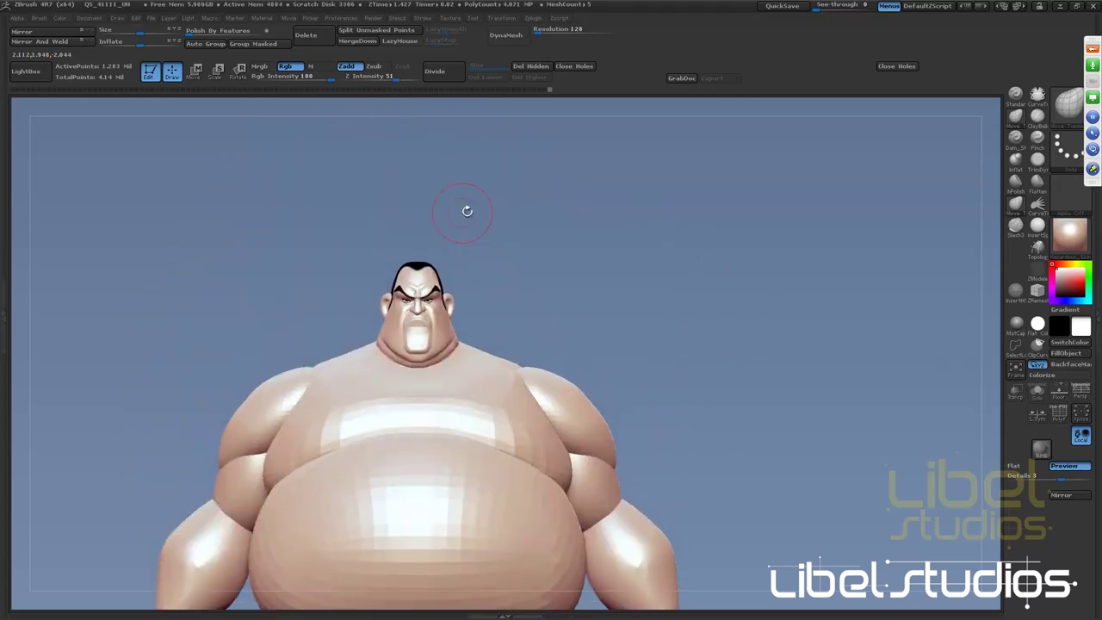
mouse_move(691, 308)
mouse_down()
mouse_move(654, 319)
mouse_move(783, 301)
mouse_move(765, 285)
mouse_up()
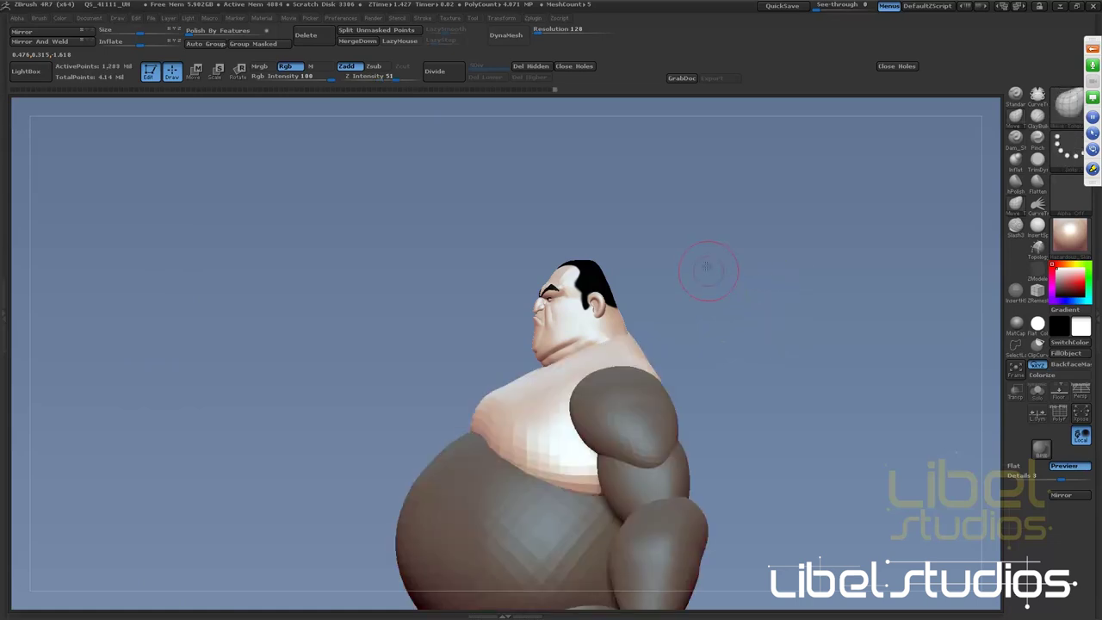
mouse_move(709, 255)
mouse_down()
mouse_move(767, 290)
mouse_move(541, 327)
mouse_up()
mouse_move(689, 293)
mouse_down()
mouse_move(745, 305)
mouse_move(989, 158)
mouse_up()
drag(718, 298, 529, 319)
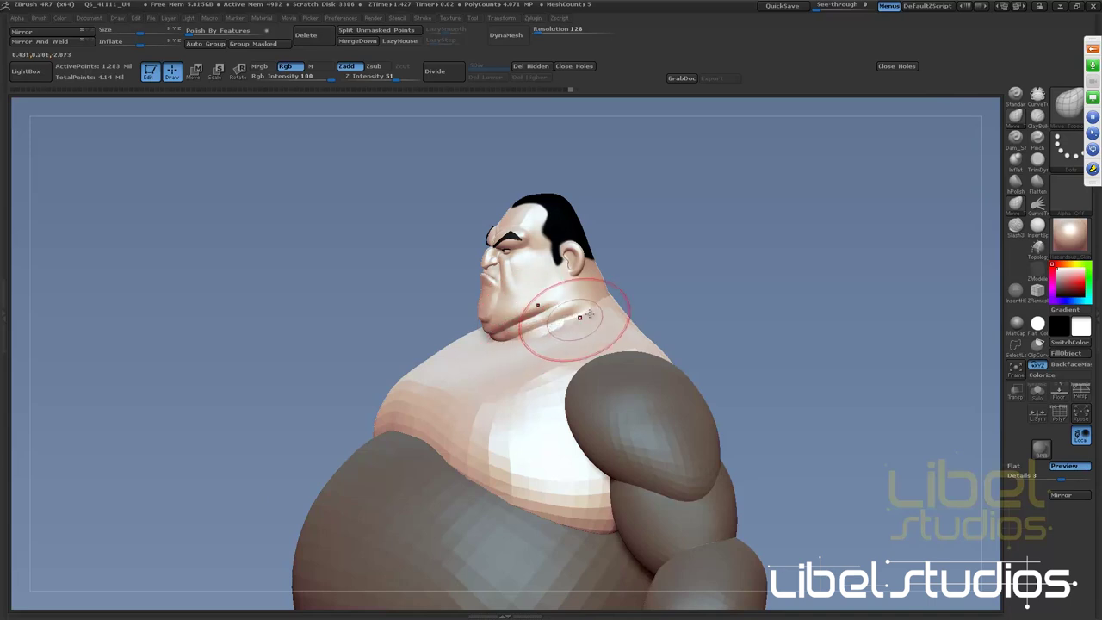
drag(700, 271, 652, 308)
drag(513, 347, 514, 357)
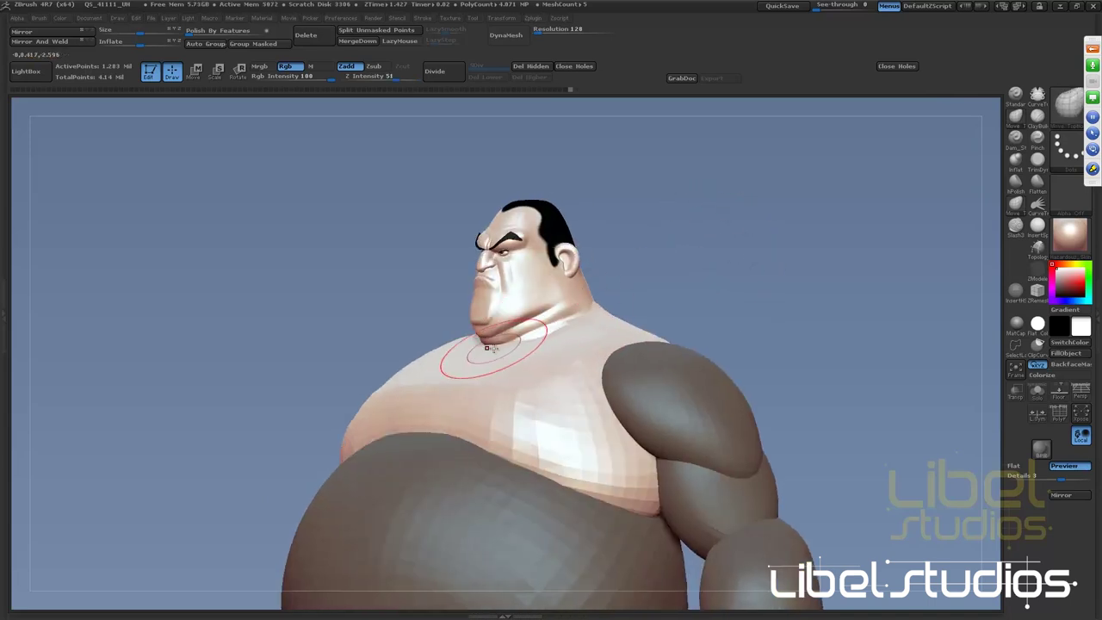
drag(659, 336, 583, 328)
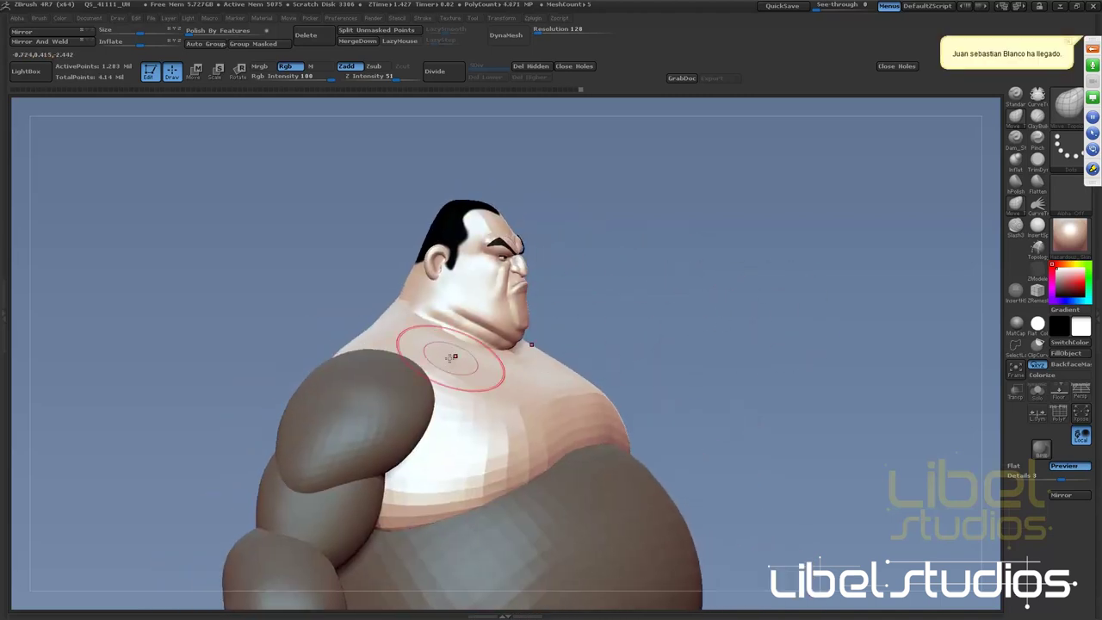
mouse_move(681, 322)
mouse_down()
mouse_move(863, 234)
mouse_move(697, 231)
mouse_move(664, 301)
mouse_move(738, 369)
mouse_move(746, 251)
mouse_move(754, 255)
mouse_move(695, 233)
mouse_up()
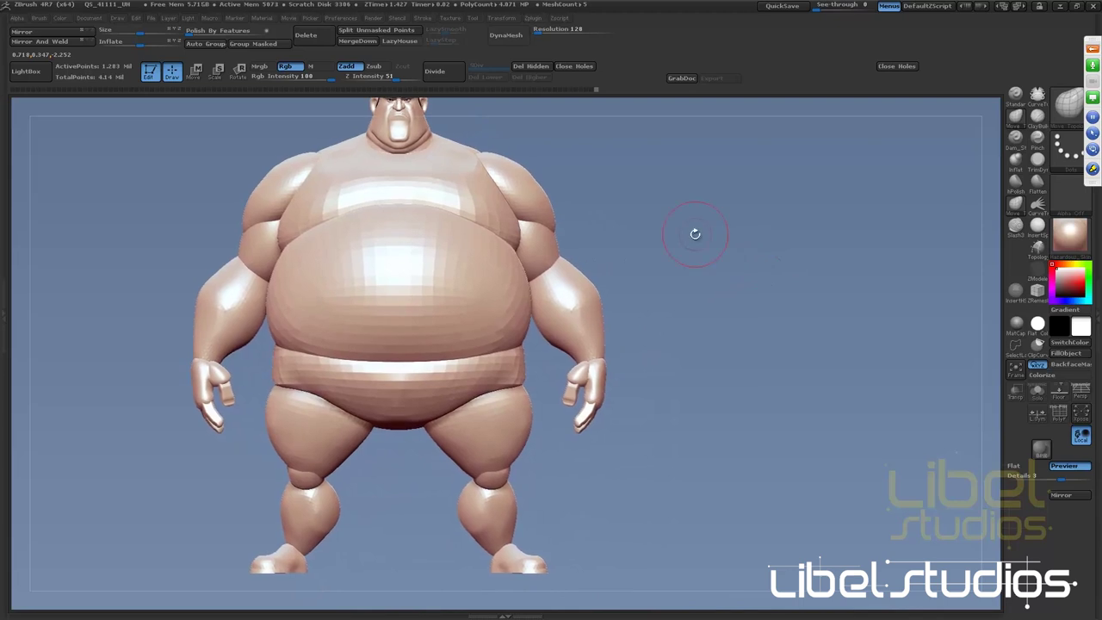
Orbit and zoom around the whole sumo body to inspect the sculpt
mouse_move(732, 219)
alt+mouse_down()
mouse_move(698, 223)
mouse_move(682, 257)
mouse_move(699, 258)
alt+mouse_up()
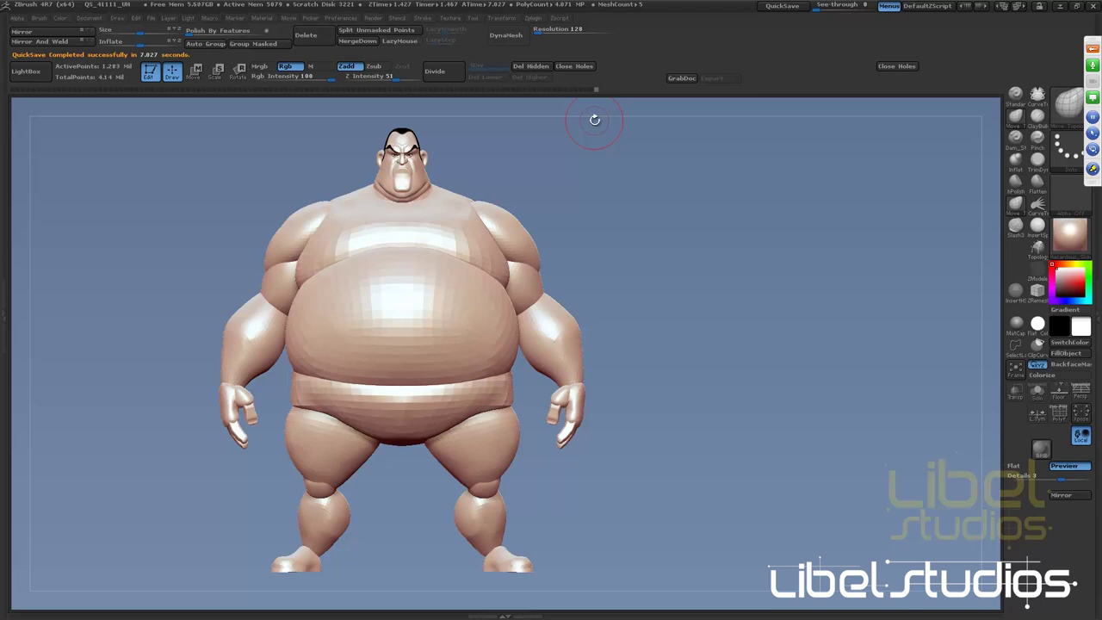
drag(729, 276, 620, 271)
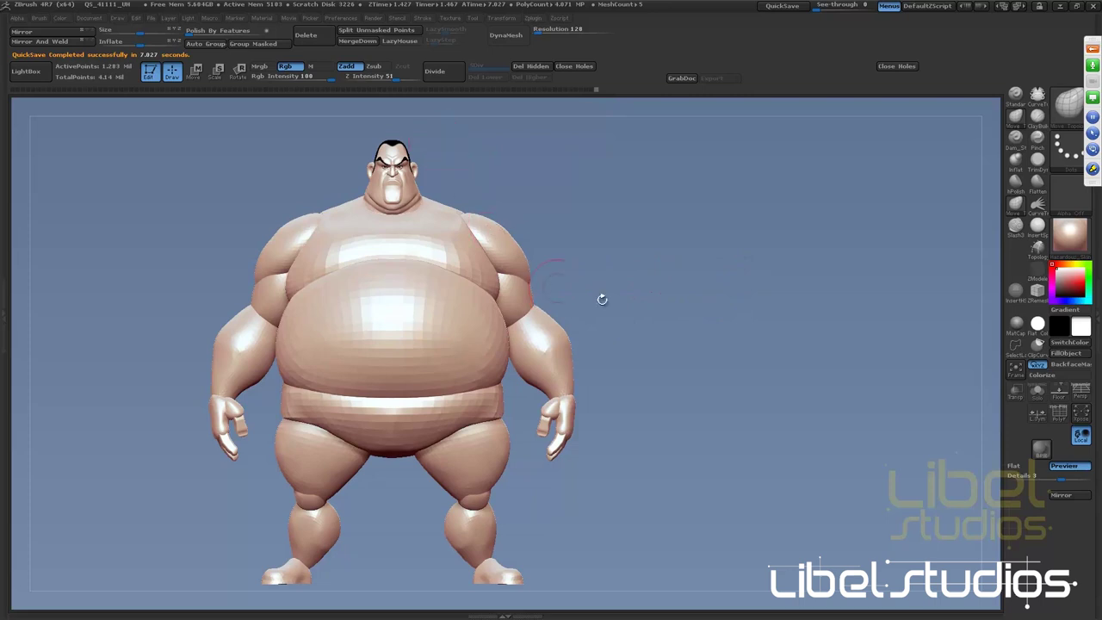
alt+drag(662, 354, 664, 315)
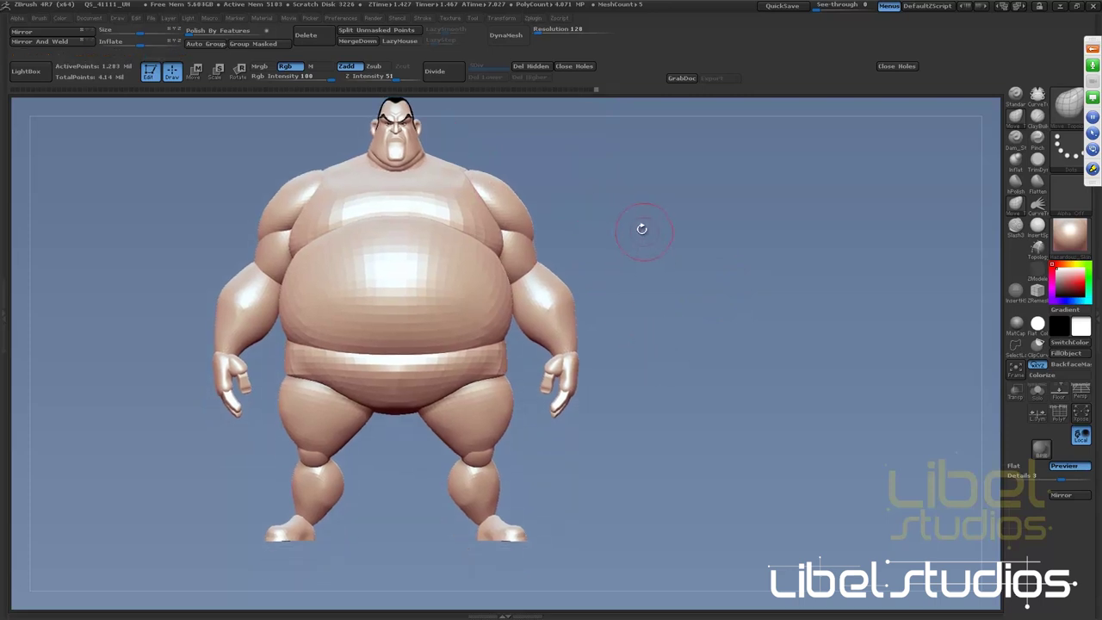
mouse_move(642, 228)
mouse_down()
mouse_move(652, 278)
mouse_move(638, 385)
mouse_up()
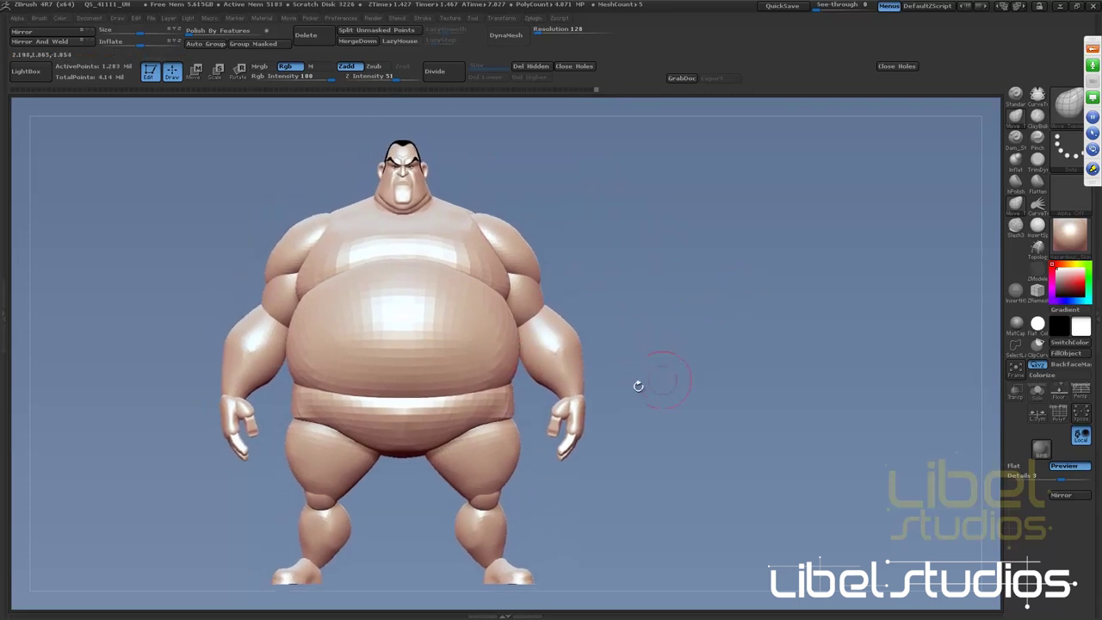
mouse_move(698, 355)
mouse_down()
mouse_move(603, 349)
mouse_move(613, 342)
mouse_up()
mouse_move(691, 295)
mouse_down()
mouse_move(664, 300)
mouse_move(713, 304)
mouse_move(571, 224)
mouse_move(652, 318)
mouse_move(669, 369)
mouse_move(676, 363)
mouse_move(477, 244)
mouse_move(756, 280)
mouse_move(659, 319)
mouse_up()
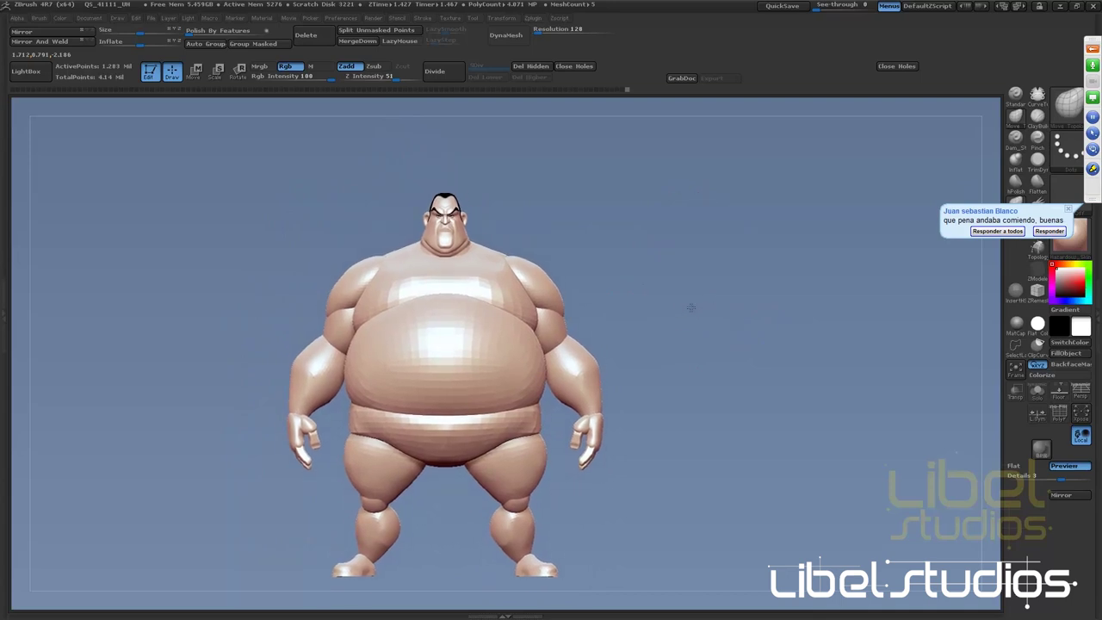
drag(688, 280, 654, 430)
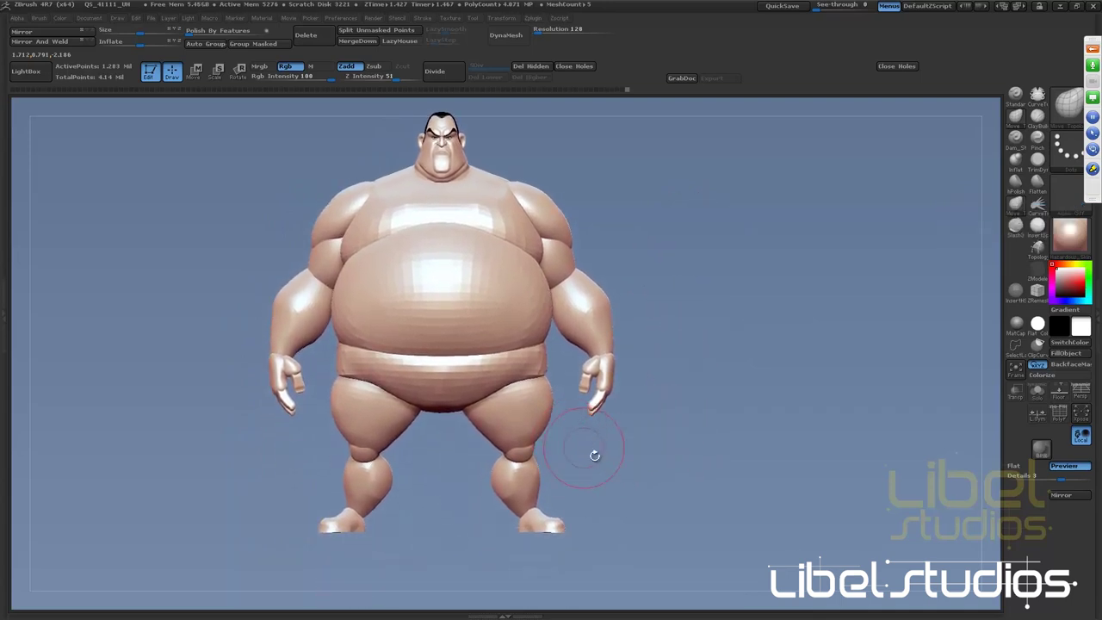
mouse_move(594, 450)
mouse_down()
mouse_move(660, 474)
mouse_move(736, 360)
mouse_move(777, 342)
mouse_up()
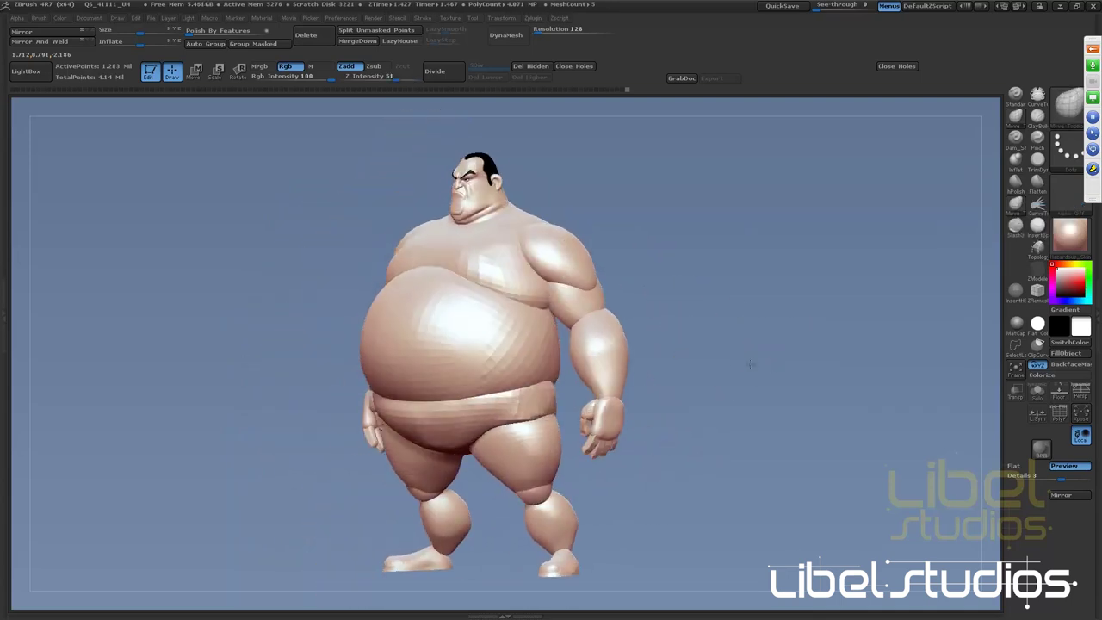
Select the Move brush, scrub the undo history back and to the latest state, then QuickSave
key(b)
key(m)
key(v)
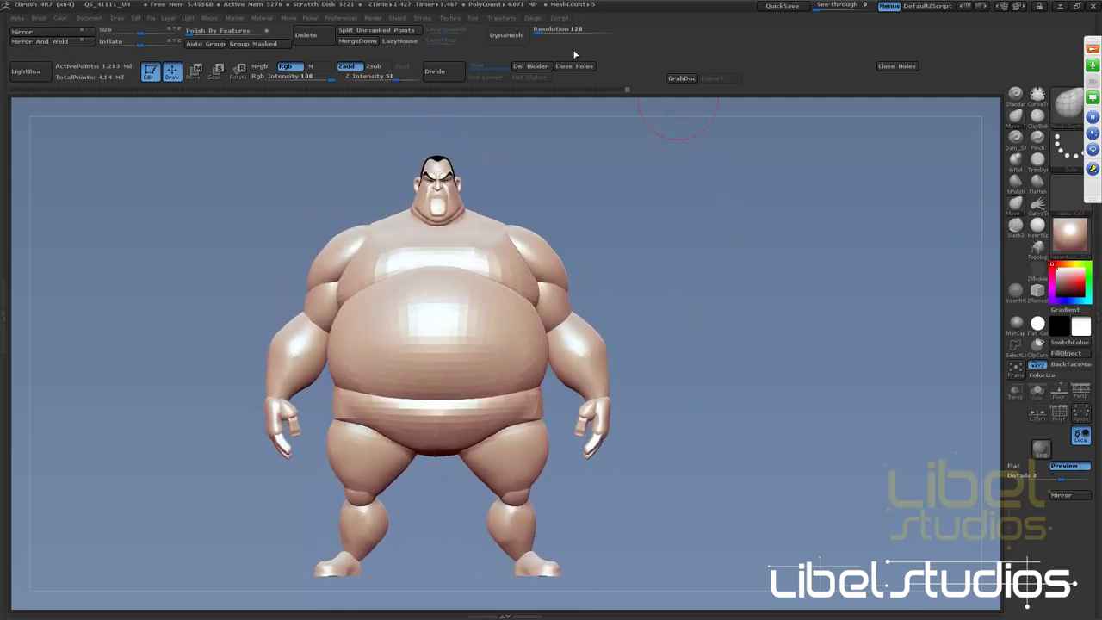
click(626, 88)
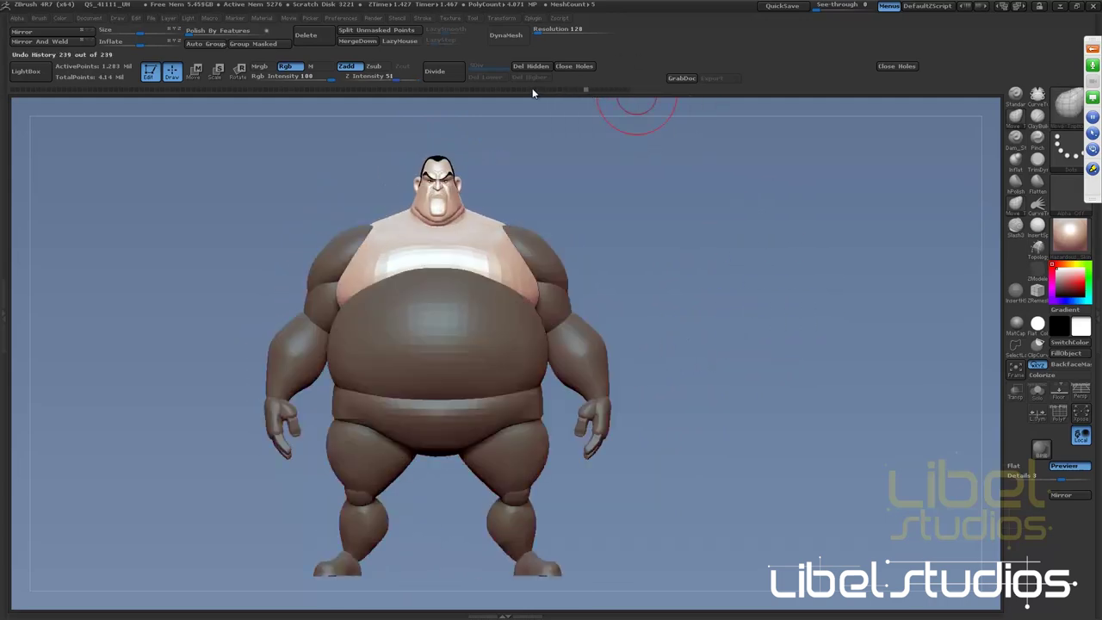
drag(479, 88, 27, 93)
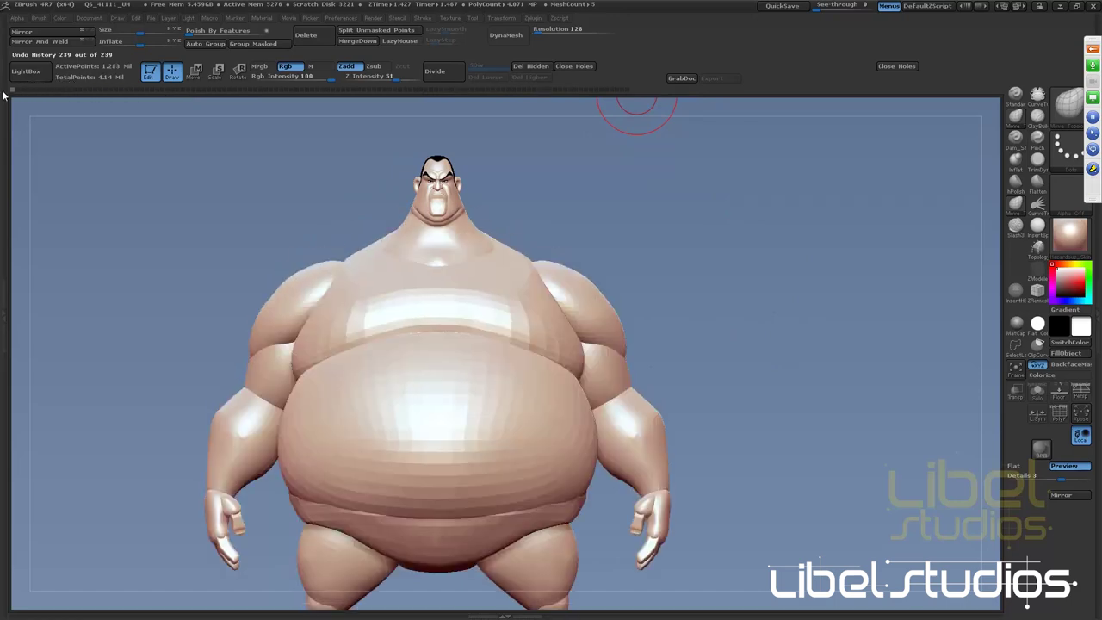
drag(75, 89, 639, 123)
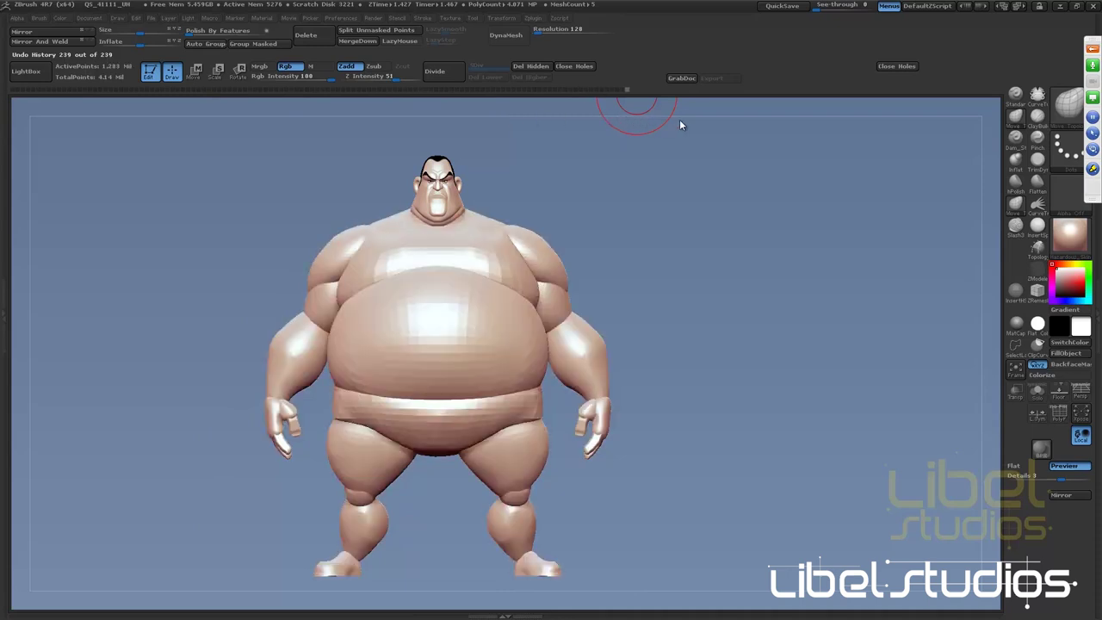
click(785, 8)
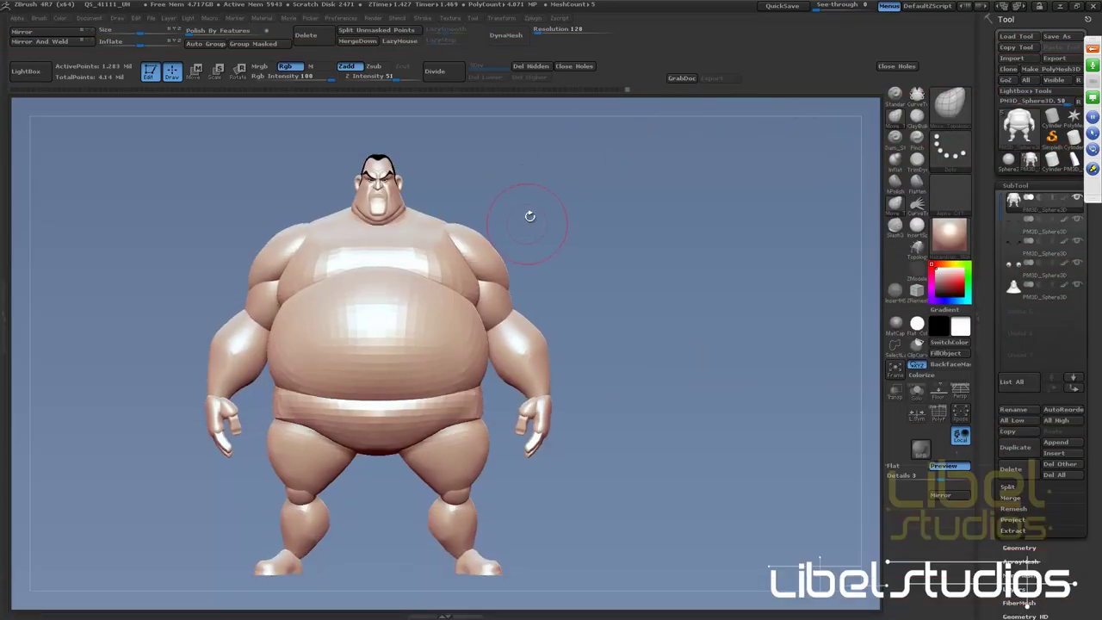
Raise the DynaMesh resolution to 560 and zoom out to frame the whole sumo
drag(548, 32, 543, 31)
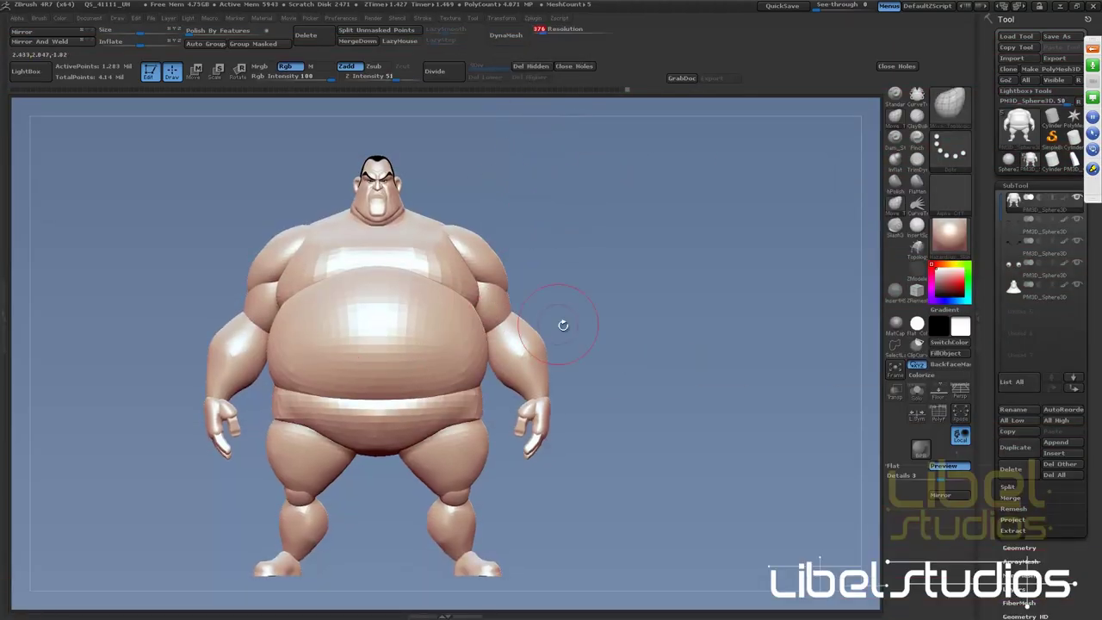
mouse_move(660, 330)
mouse_down()
mouse_move(615, 333)
mouse_move(645, 332)
mouse_move(641, 286)
mouse_move(660, 332)
mouse_move(659, 394)
mouse_move(709, 423)
mouse_move(622, 129)
mouse_up()
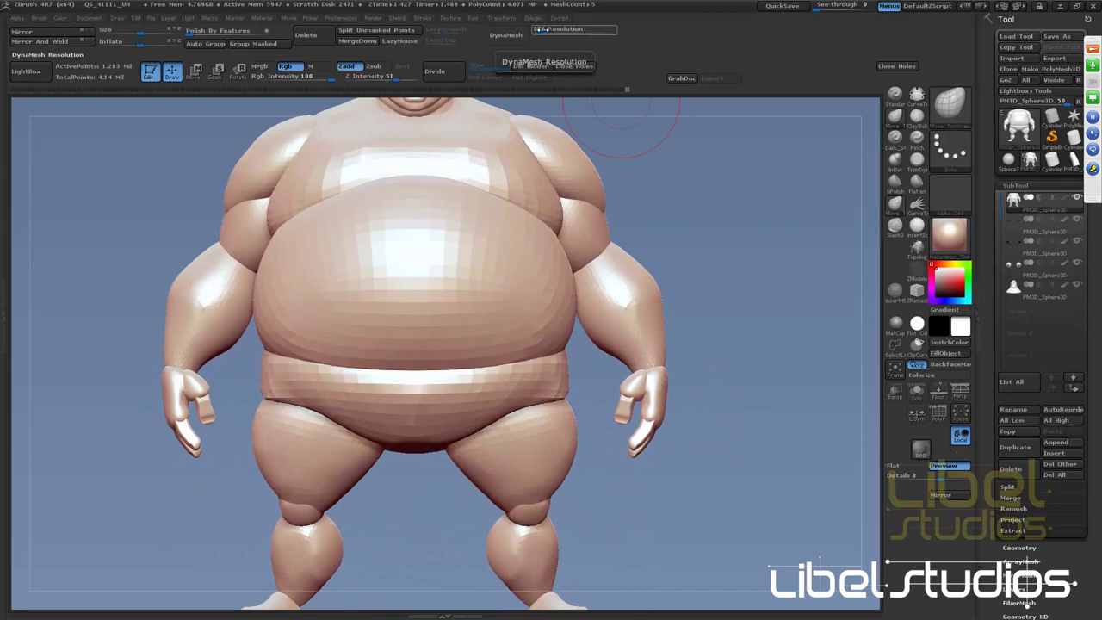
drag(546, 31, 548, 31)
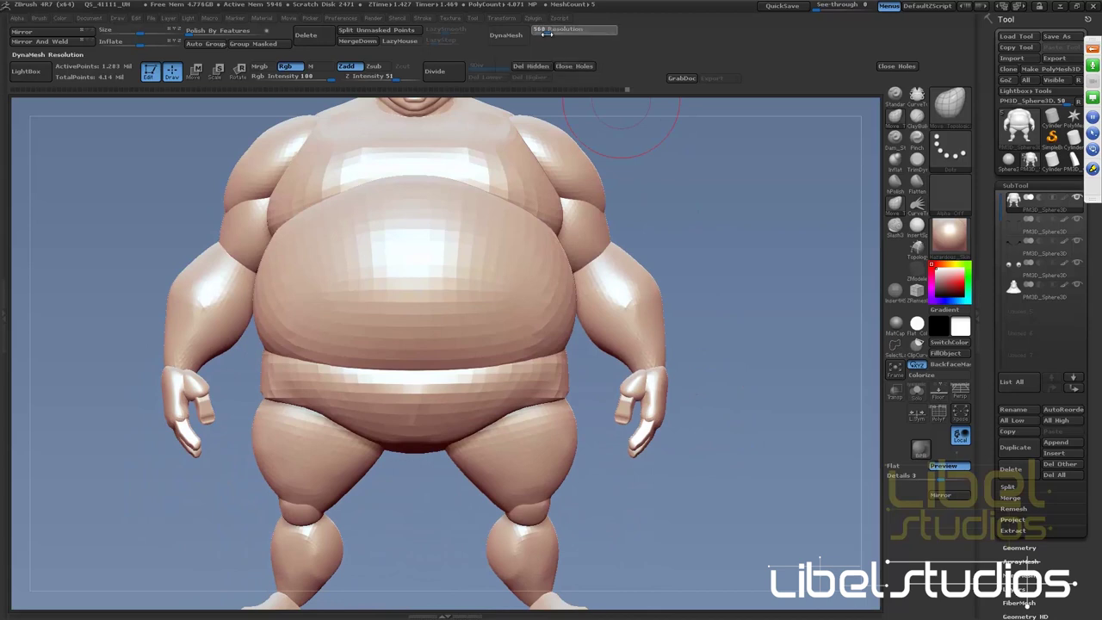
mouse_move(637, 169)
alt+mouse_down()
mouse_move(782, 239)
mouse_move(681, 177)
mouse_move(735, 249)
alt+mouse_up()
Show the model's XYZ size values under Tool > Geometry, then hide the side tray
scroll(1036, 315, down, 5)
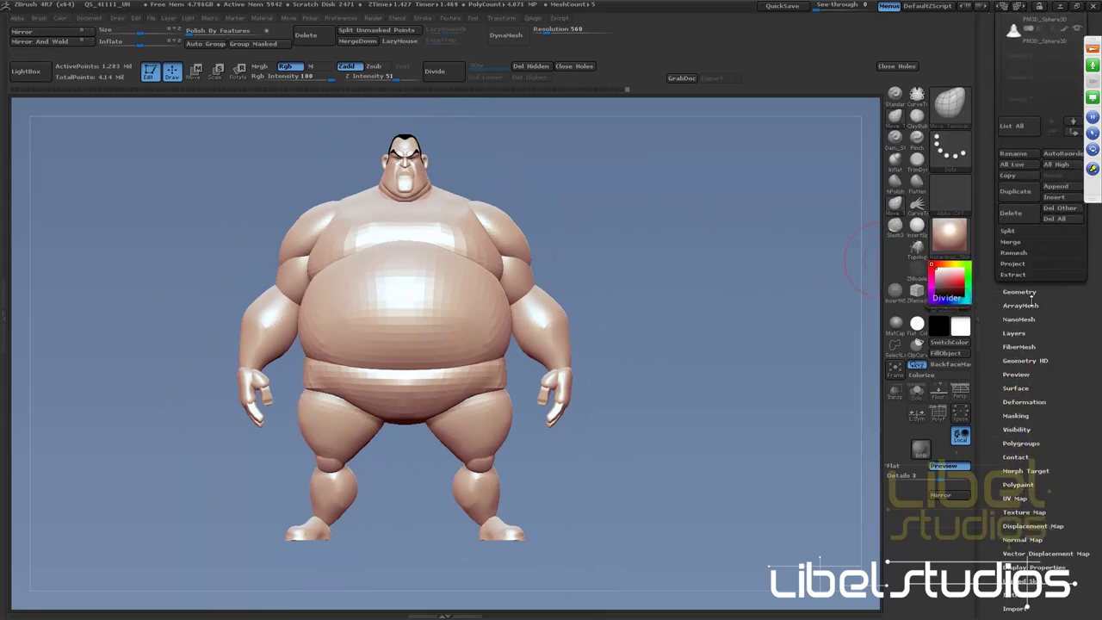
click(1029, 293)
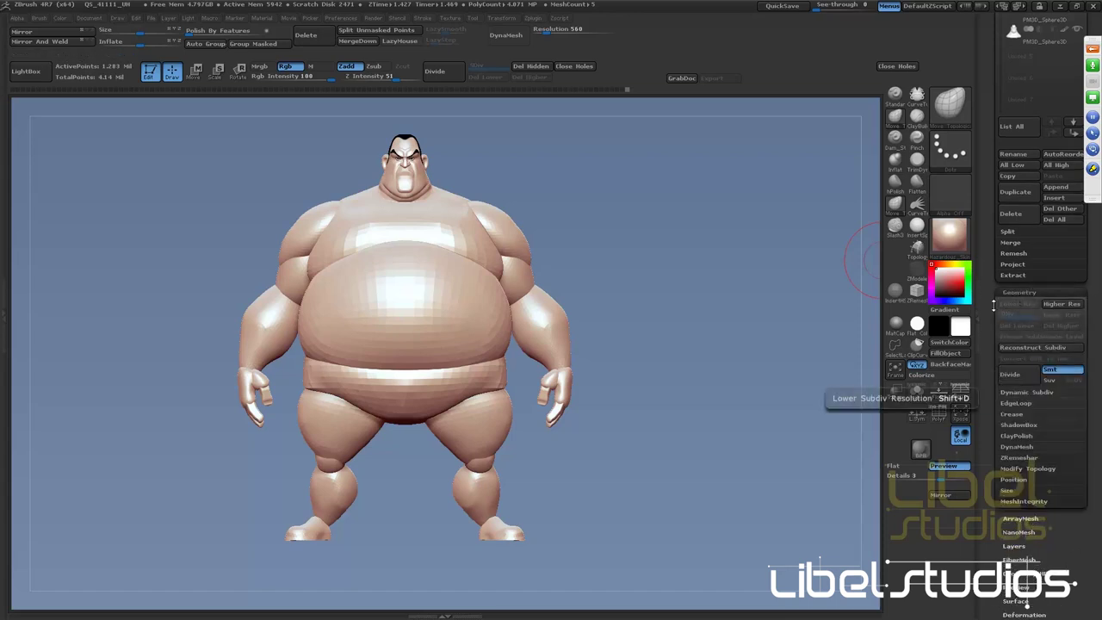
drag(992, 437, 995, 388)
click(1010, 442)
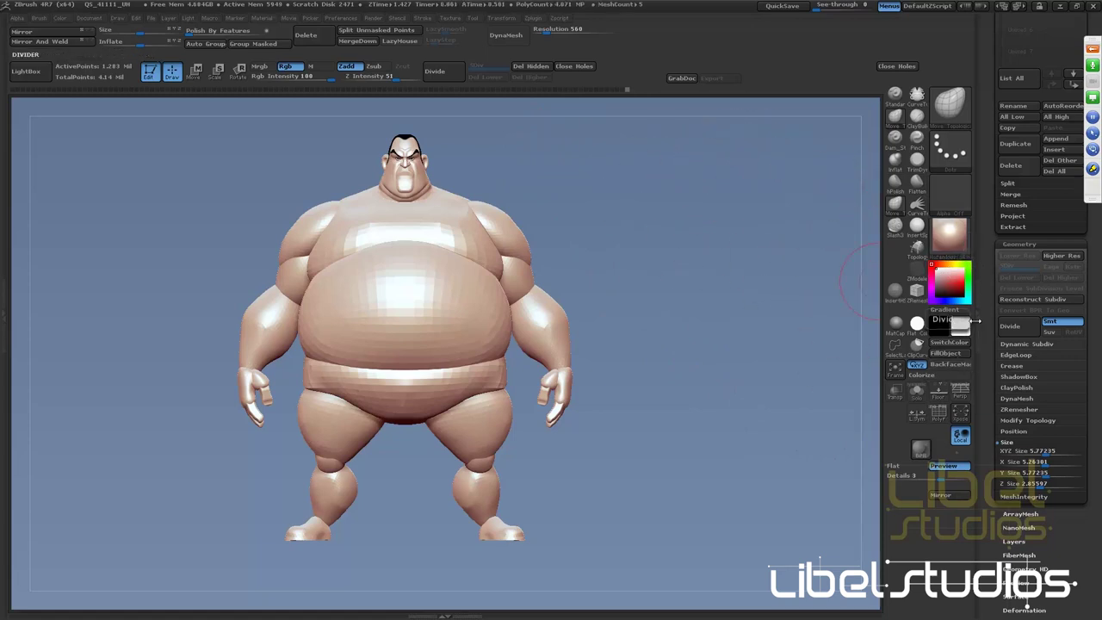
click(975, 321)
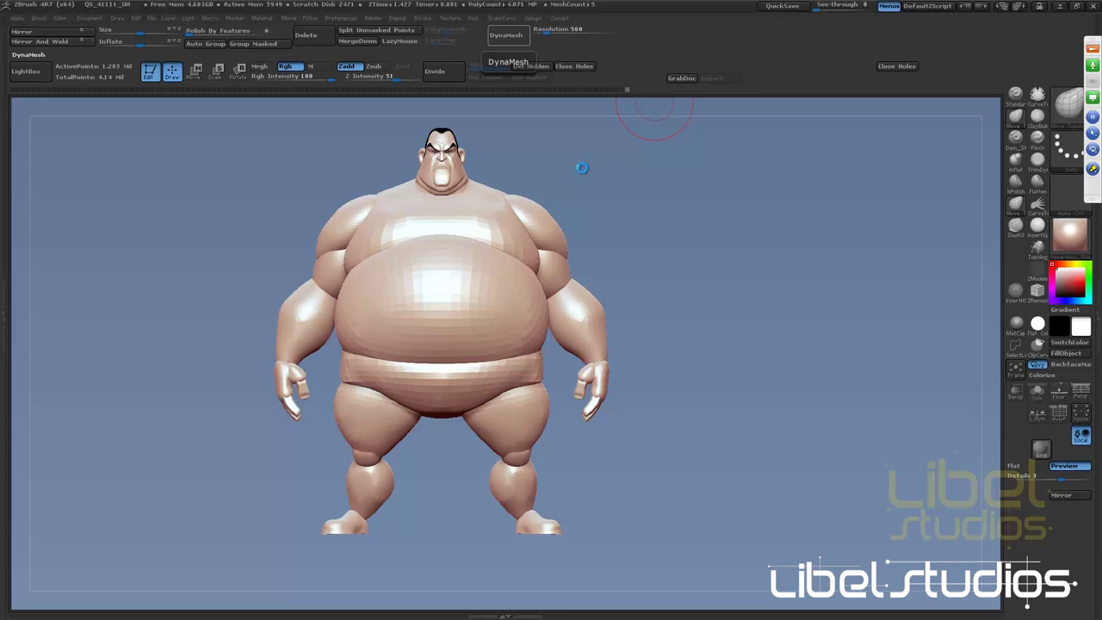
Bring the Photos reference over the model and browse forward to the FatguyBH6.png face image
key(alt+Tab)
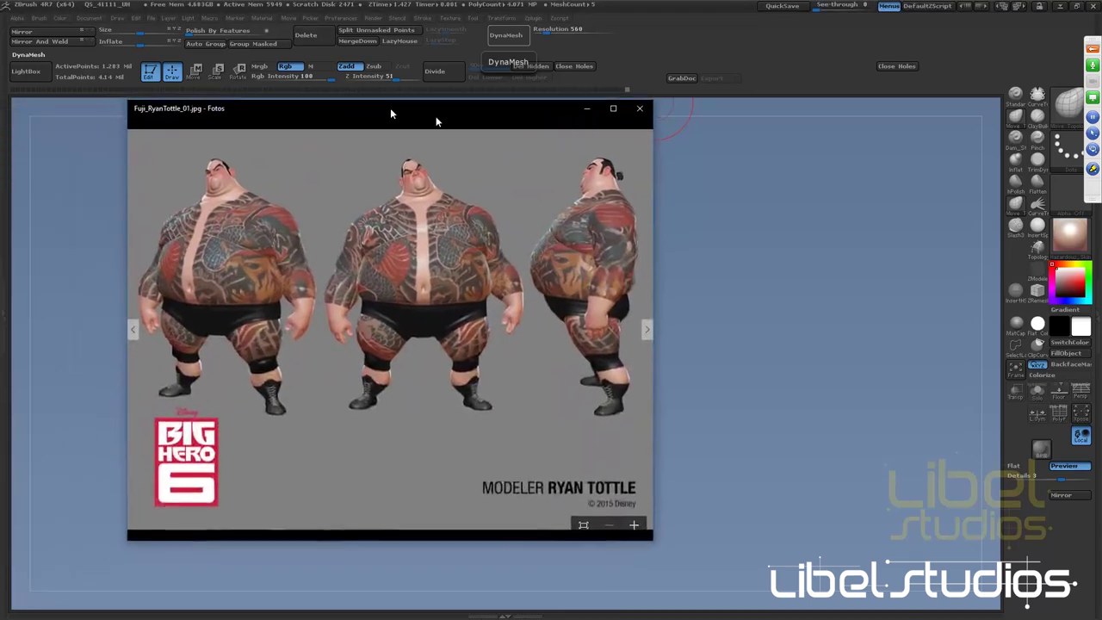
mouse_move(0, 129)
mouse_down()
mouse_move(470, 55)
mouse_move(470, 0)
mouse_up()
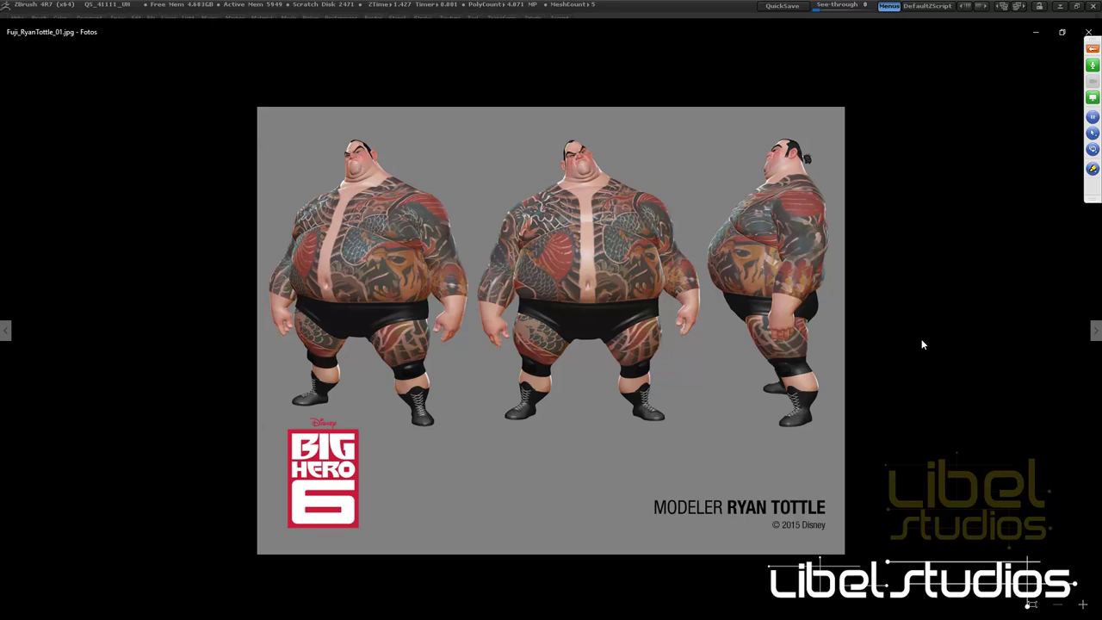
key(Right)
key(Right)
key(Right)
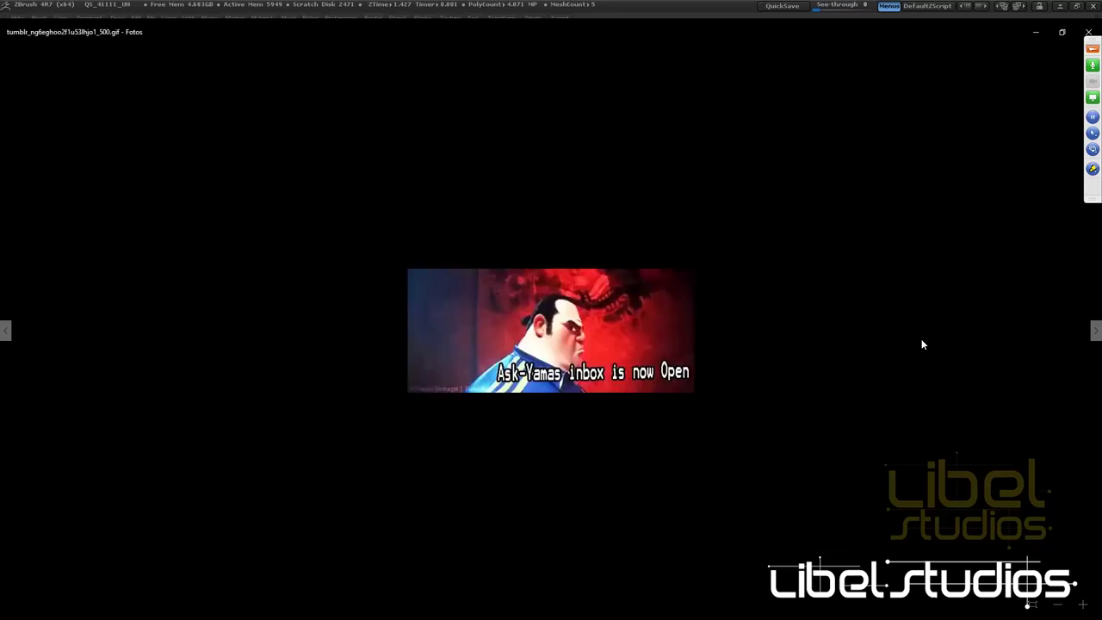
key(Right)
key(Right)
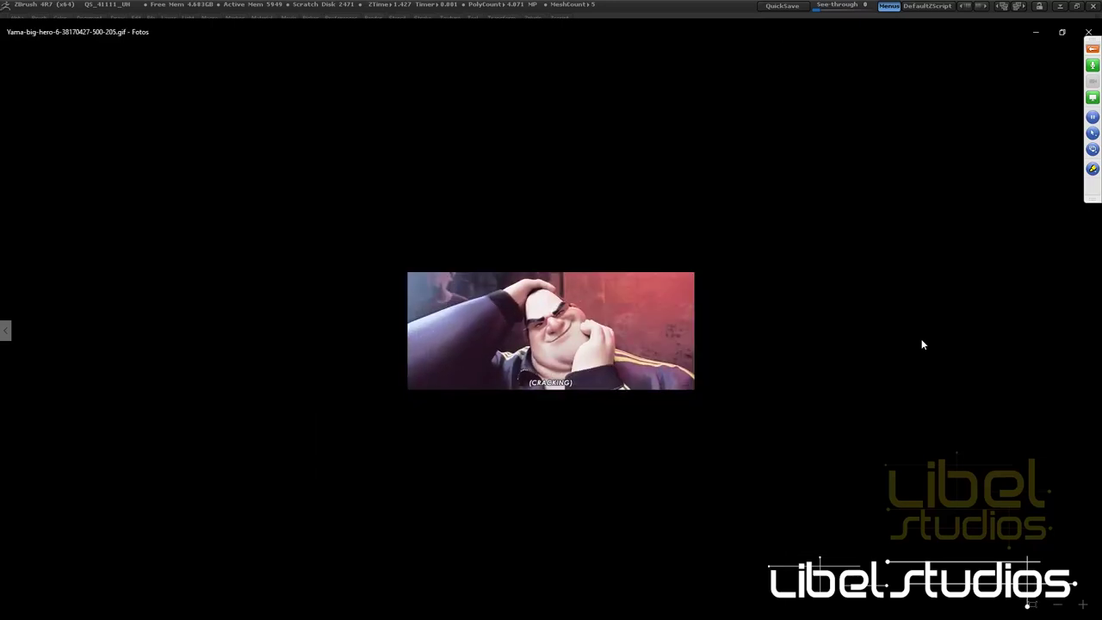
key(Right)
key(Right)
key(Right)
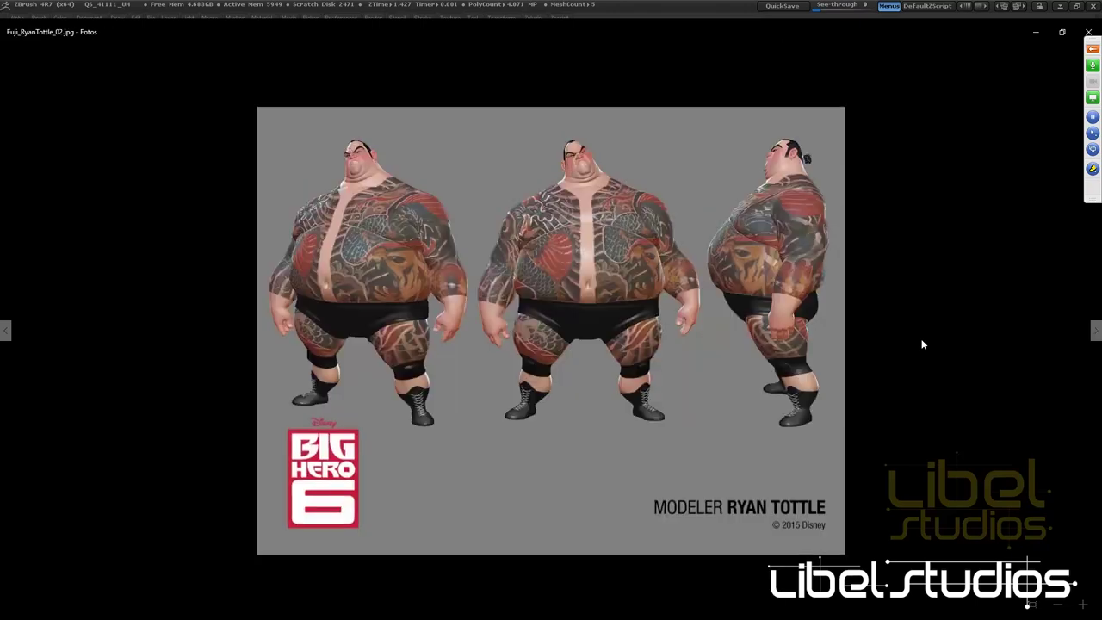
key(Right)
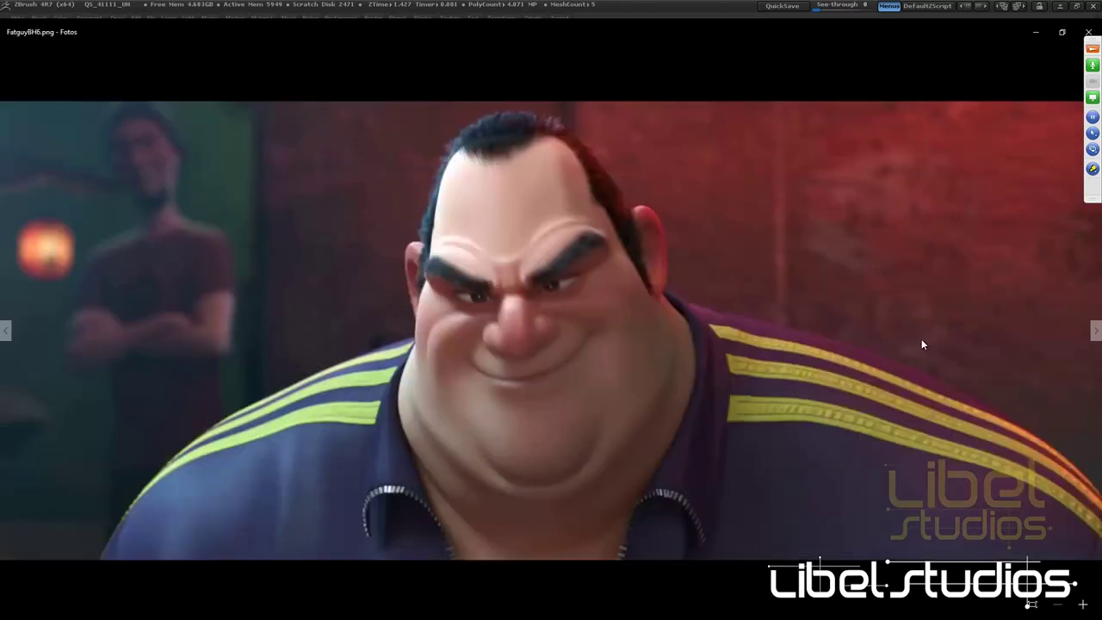
key(Right)
key(Right)
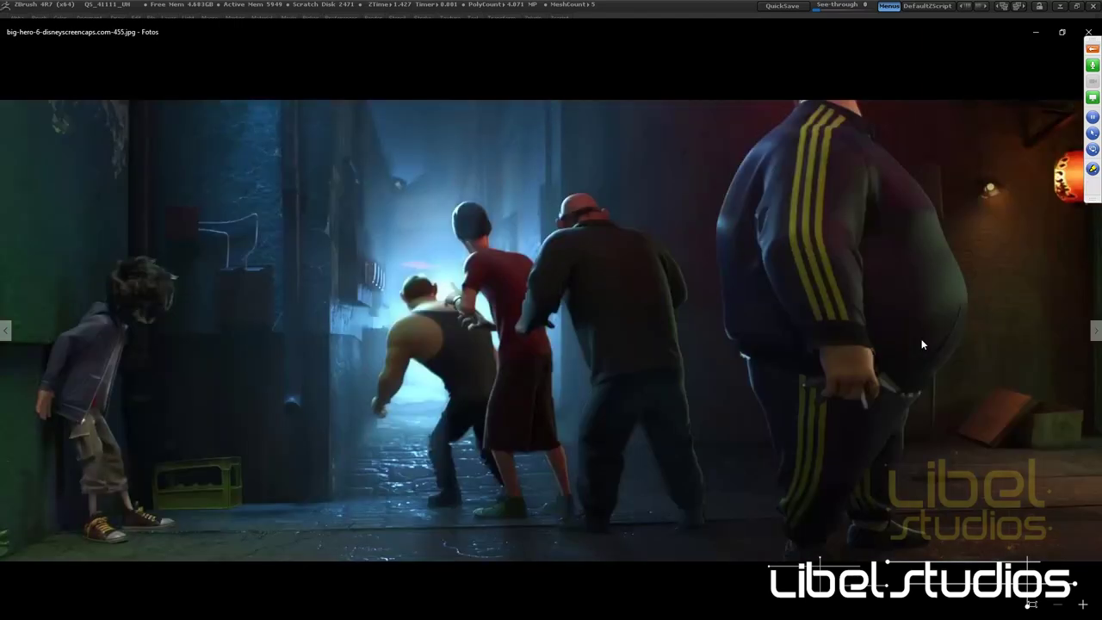
key(Right)
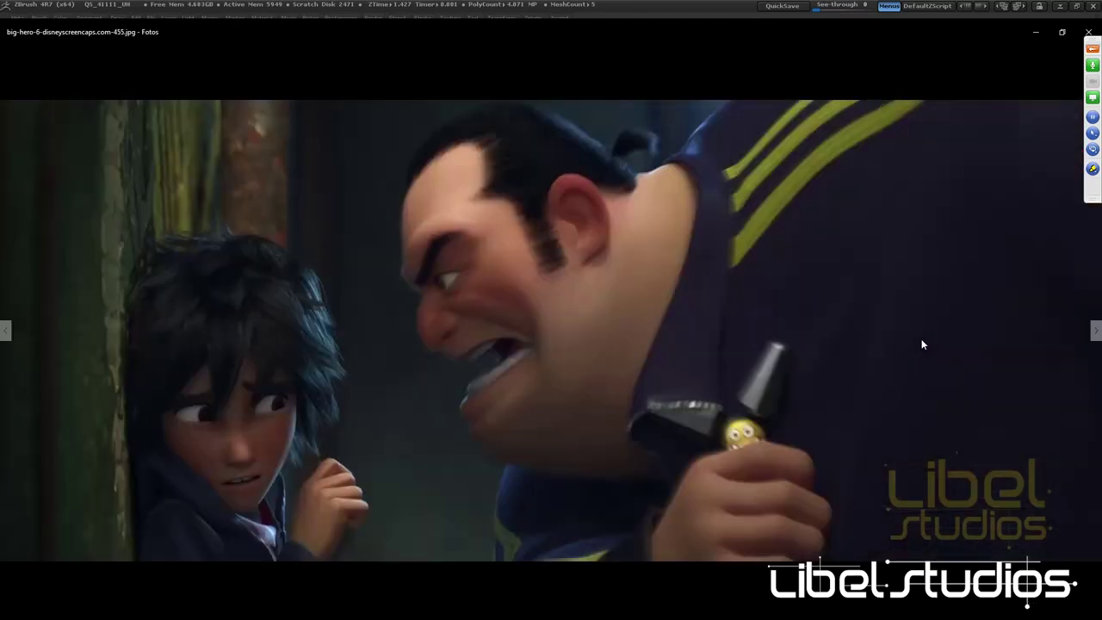
key(Right)
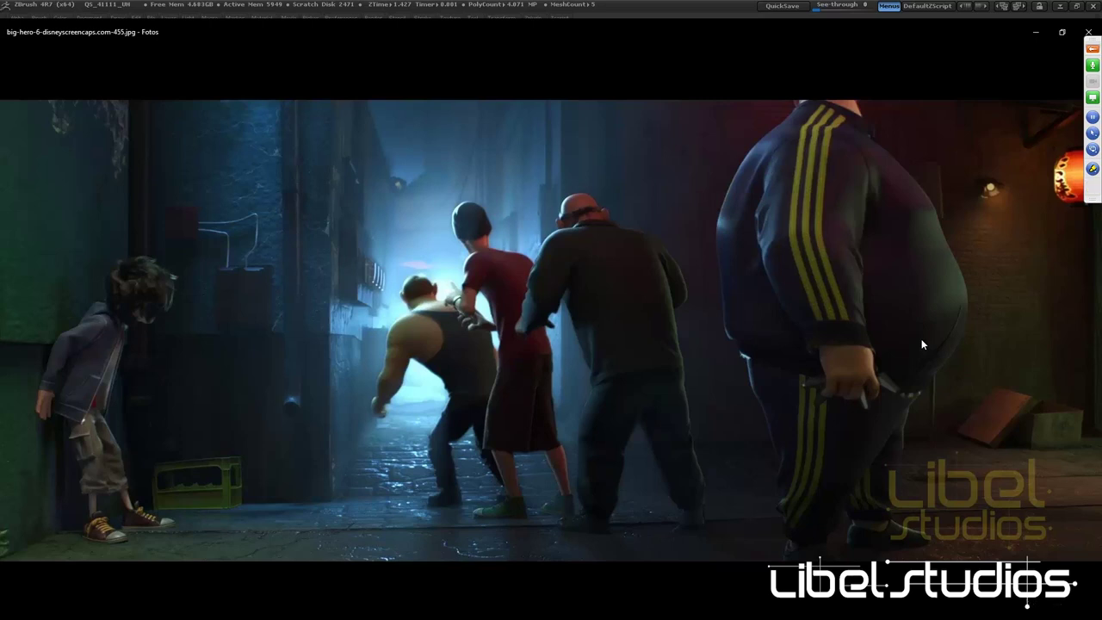
key(Right)
key(Right)
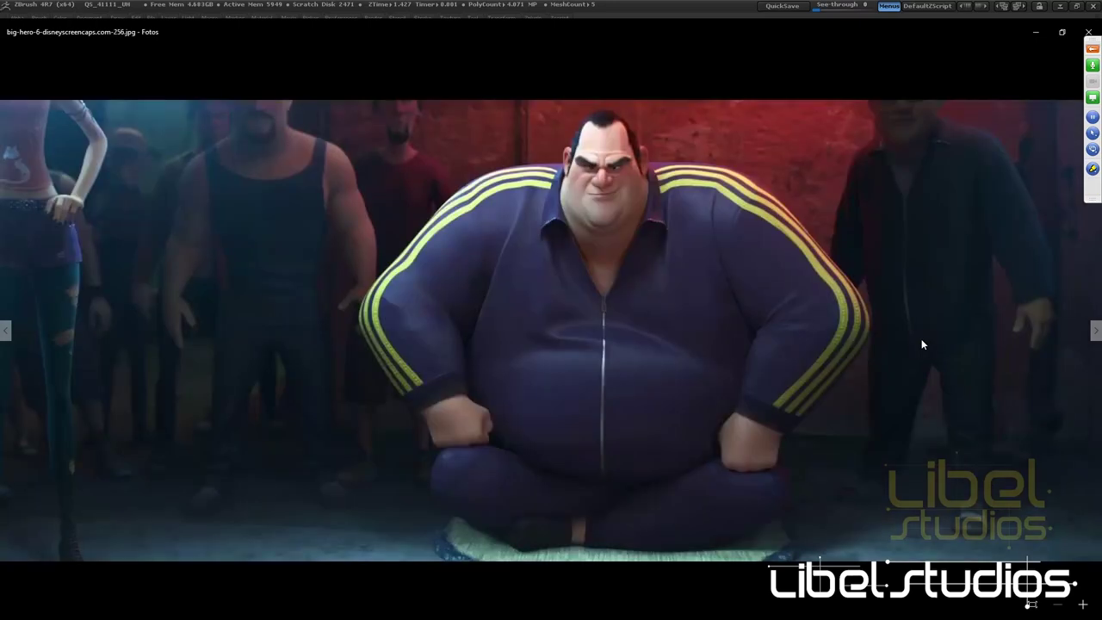
key(Right)
key(Right)
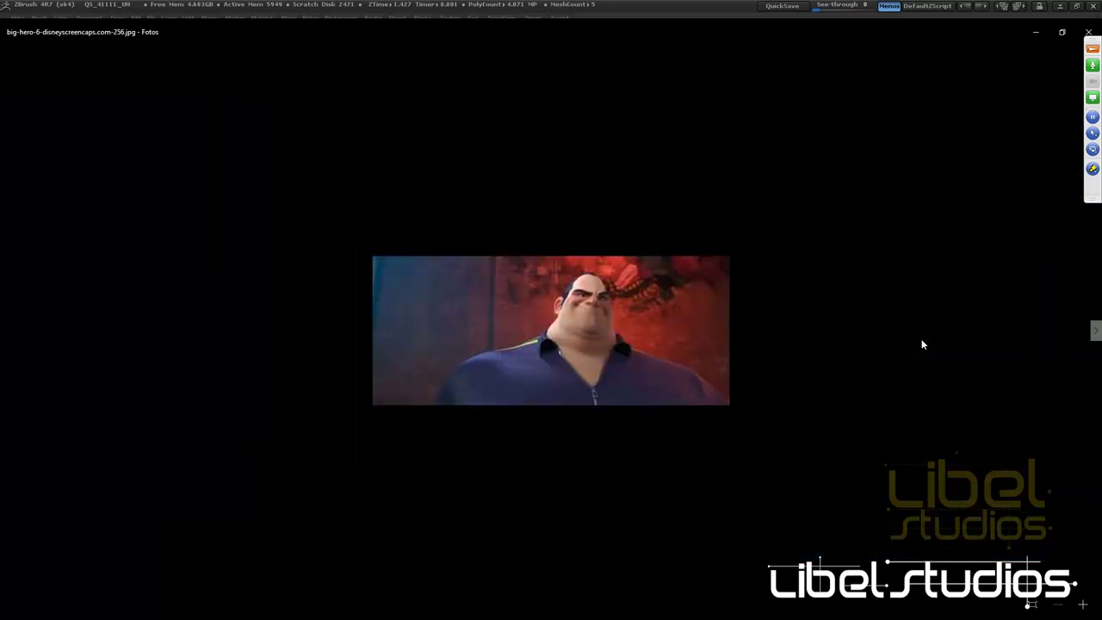
key(Right)
key(Right)
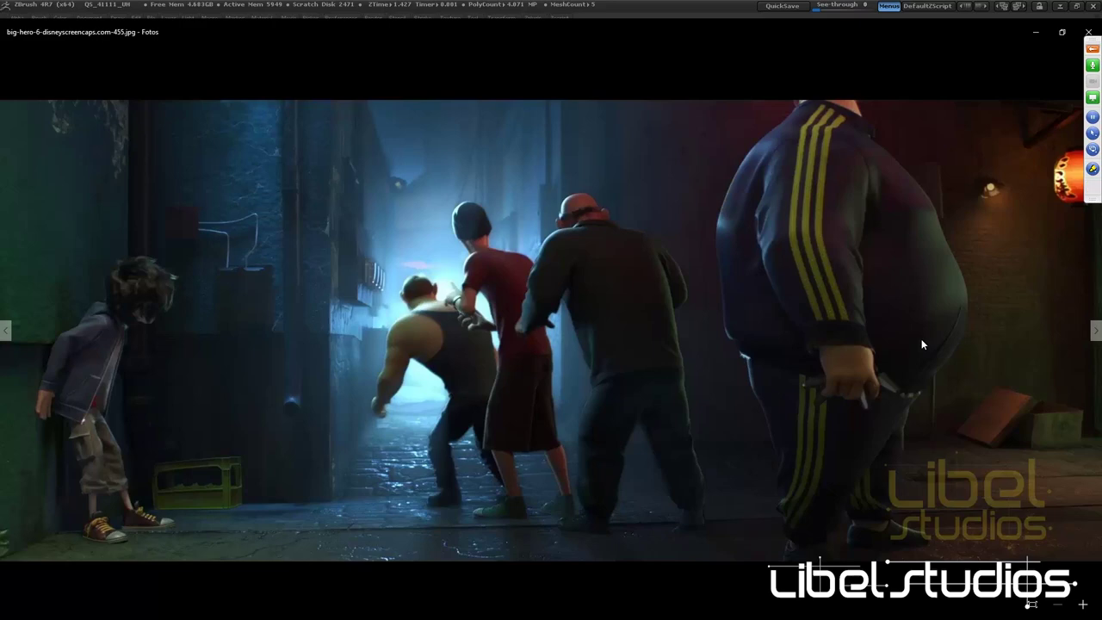
key(Right)
key(Right)
key(Right)
key(Right)
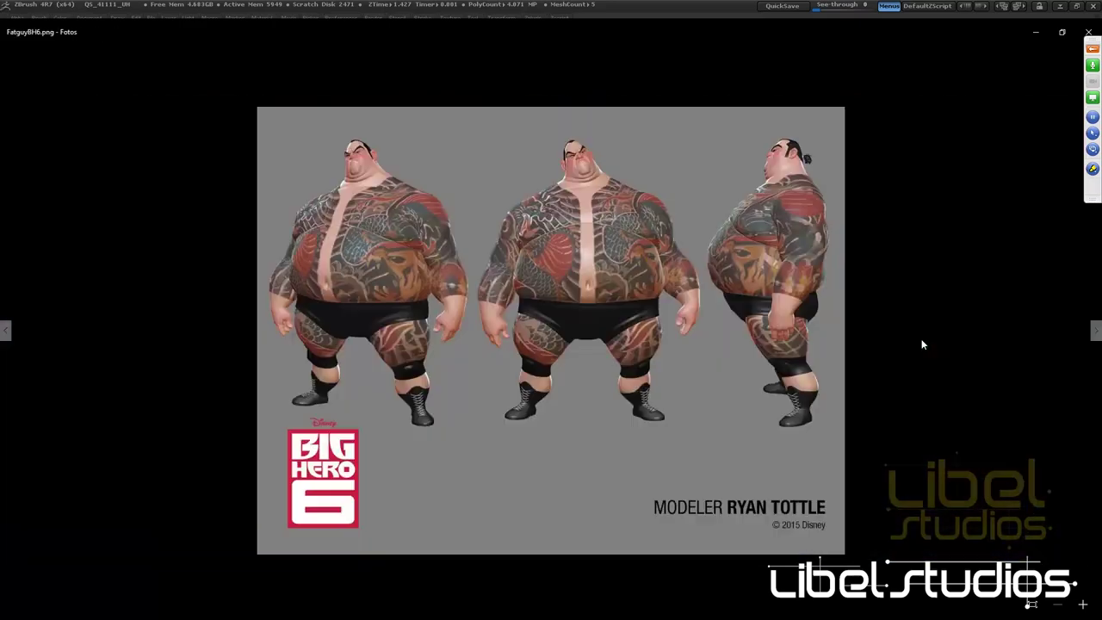
key(Right)
key(Right)
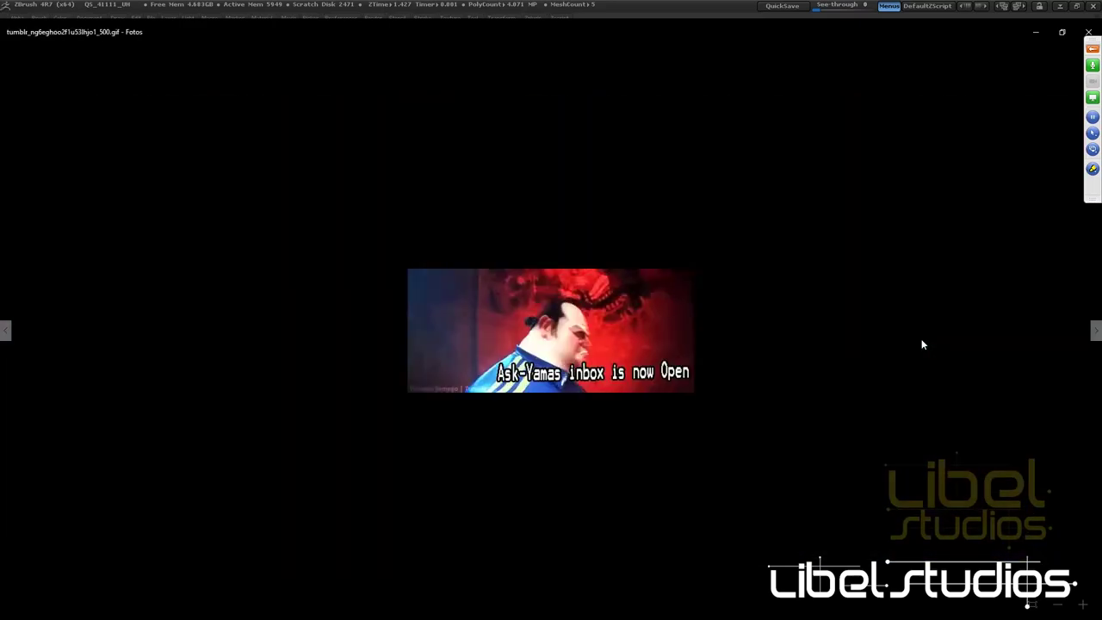
key(Left)
key(Right)
key(Right)
key(Right)
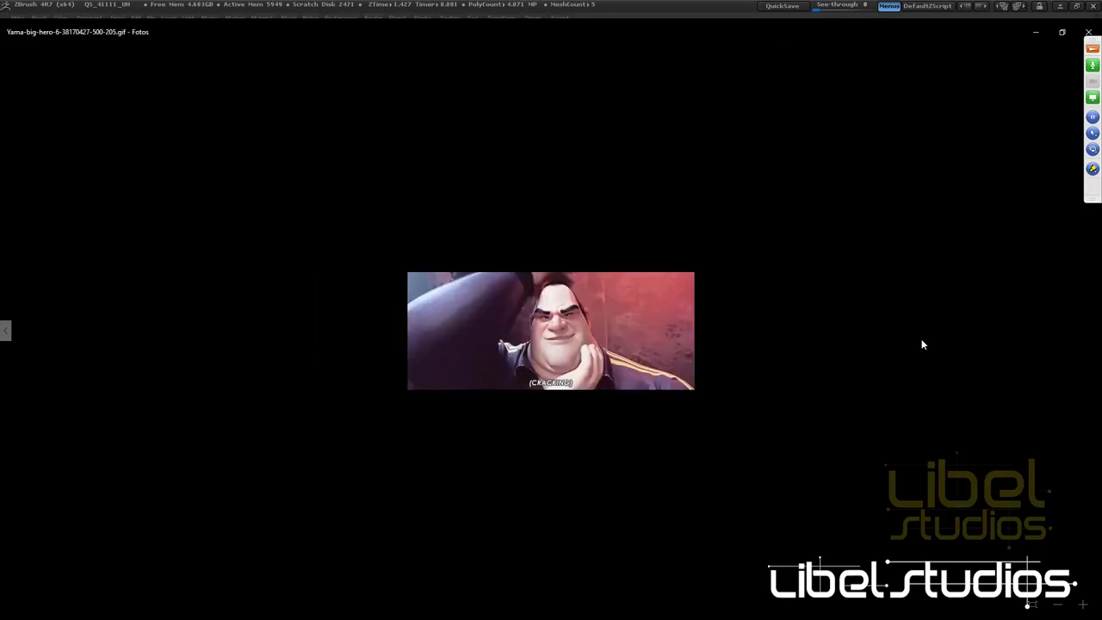
key(Right)
key(Right)
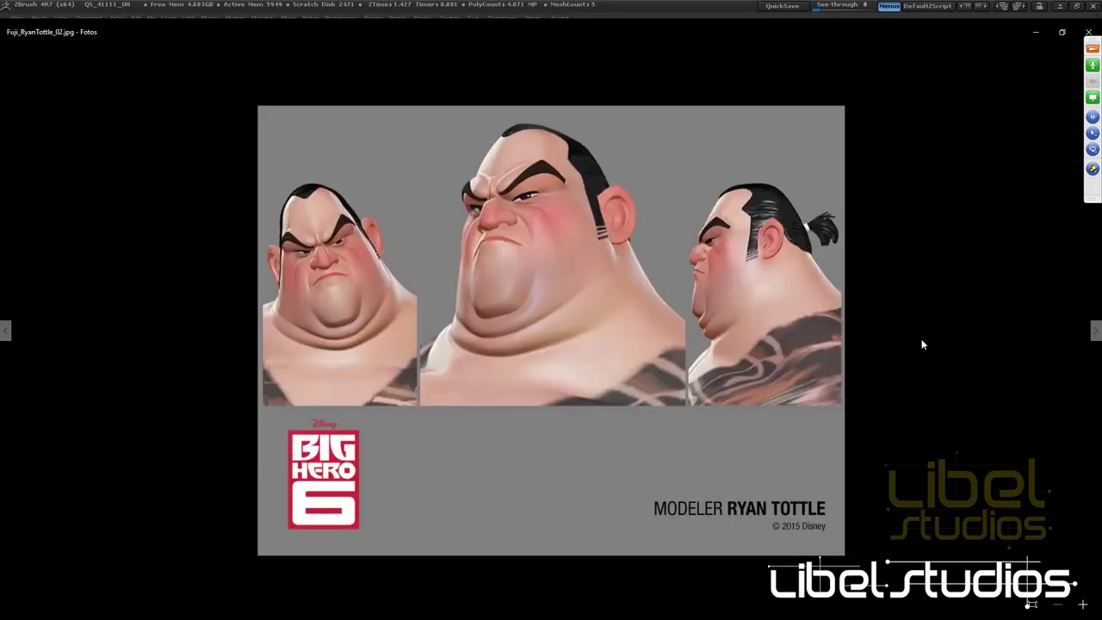
key(Right)
key(Right)
key(Right)
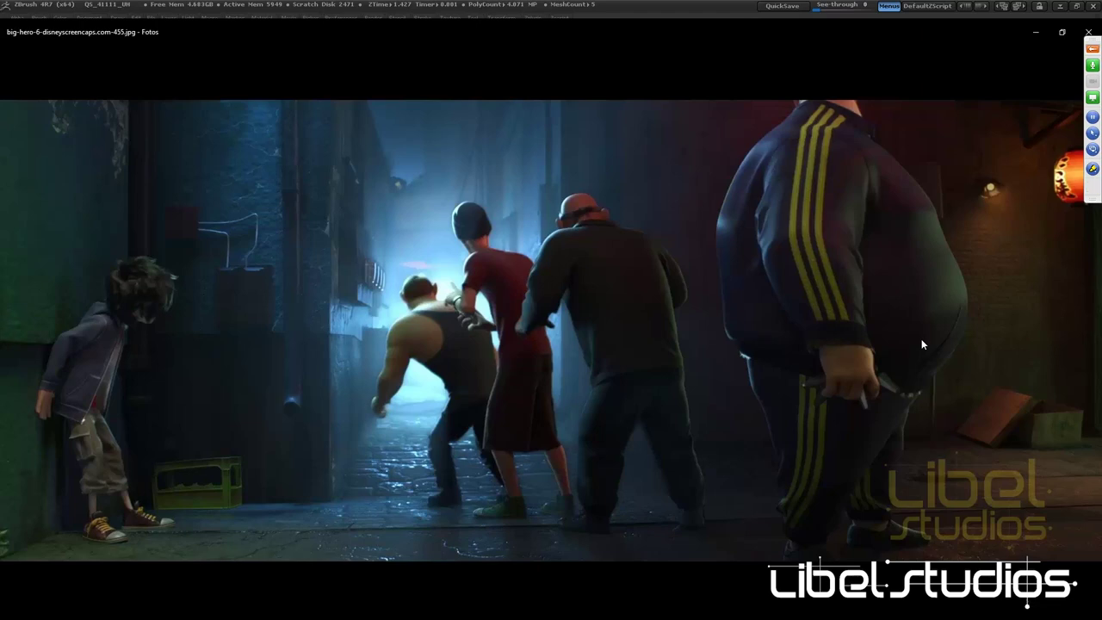
Compare screencaps and the full-body model sheet, settling back on the FatguyBH6 close-up
key(Right)
key(Left)
key(Right)
key(Right)
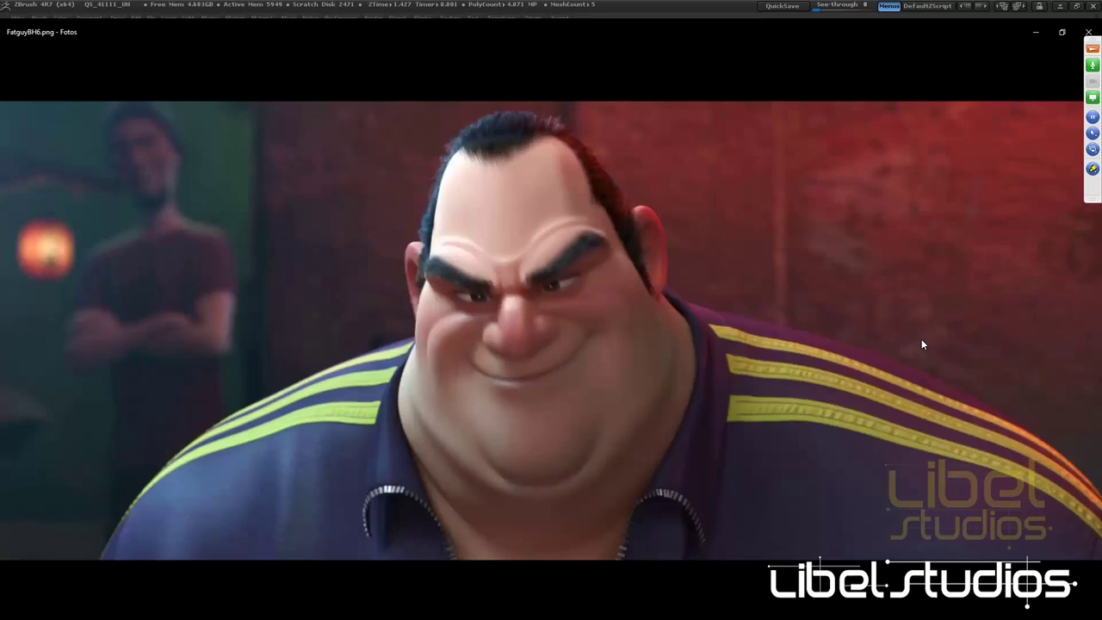
key(Right)
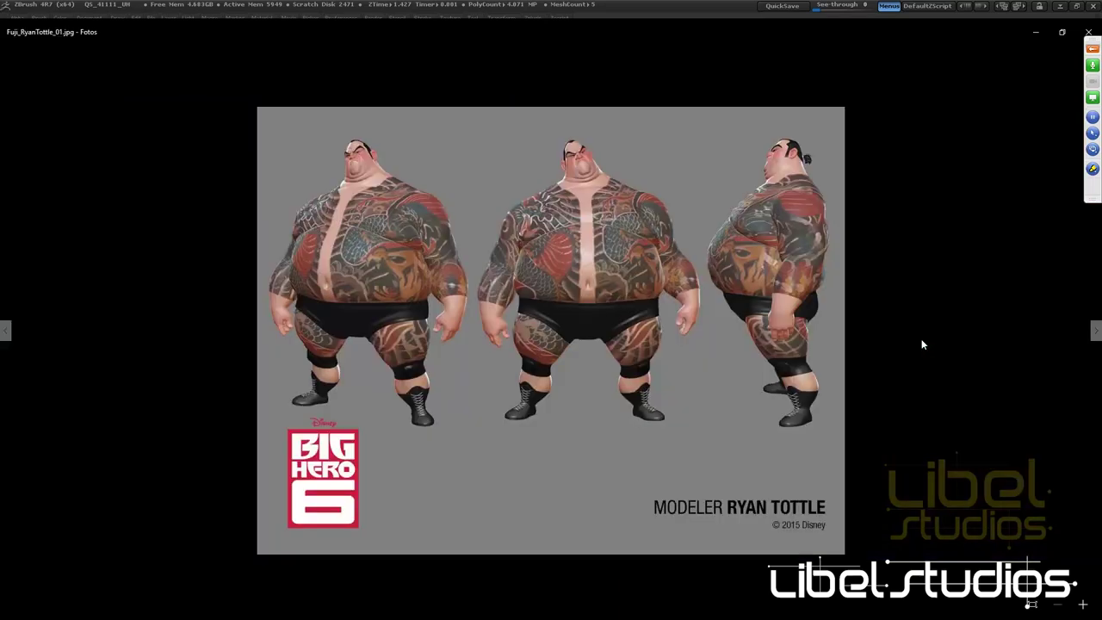
key(Left)
key(Right)
key(Left)
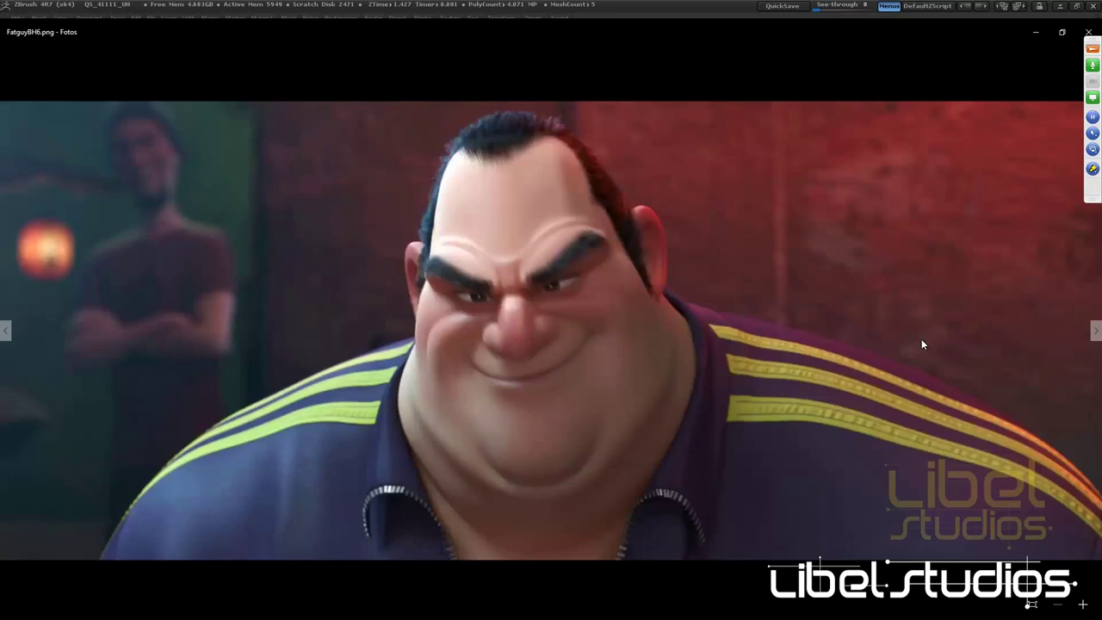
key(Right)
key(Left)
key(Right)
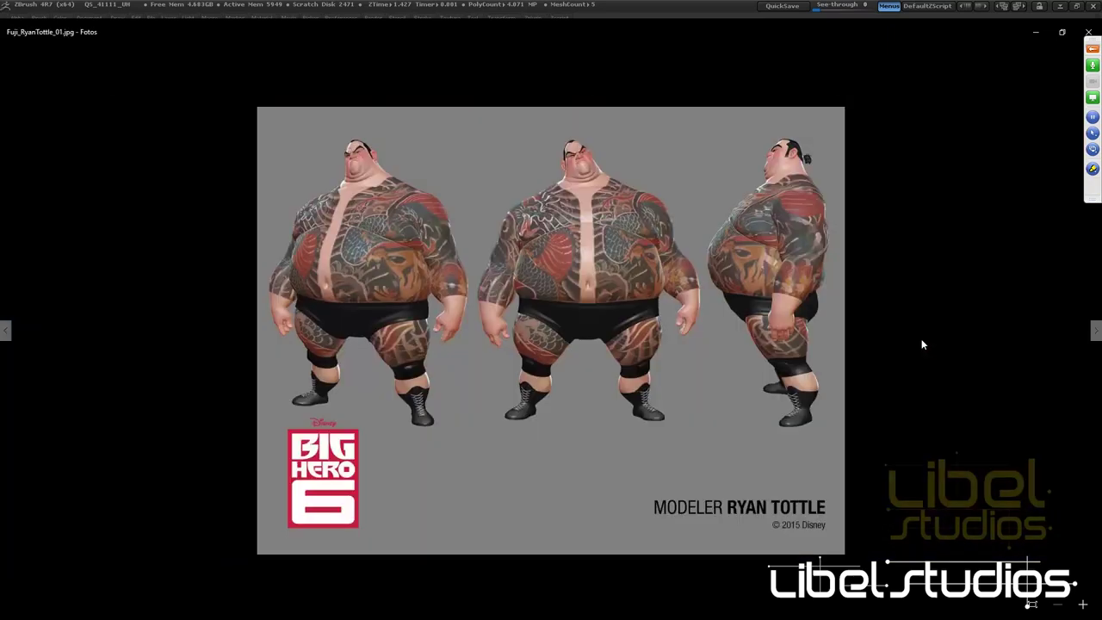
key(Left)
key(Right)
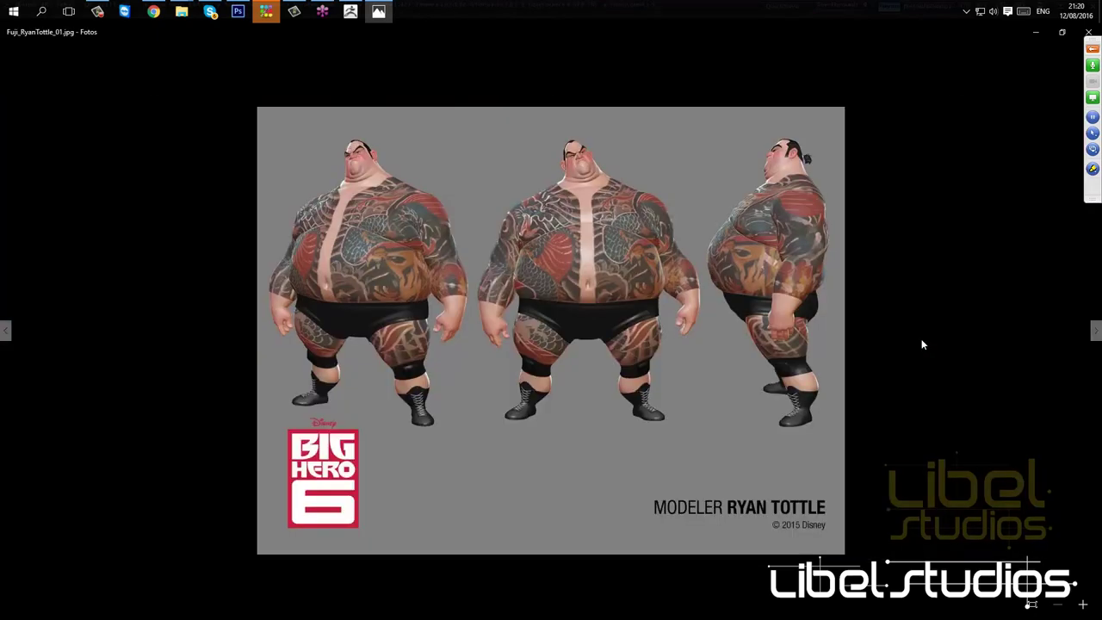
key(Right)
key(Right)
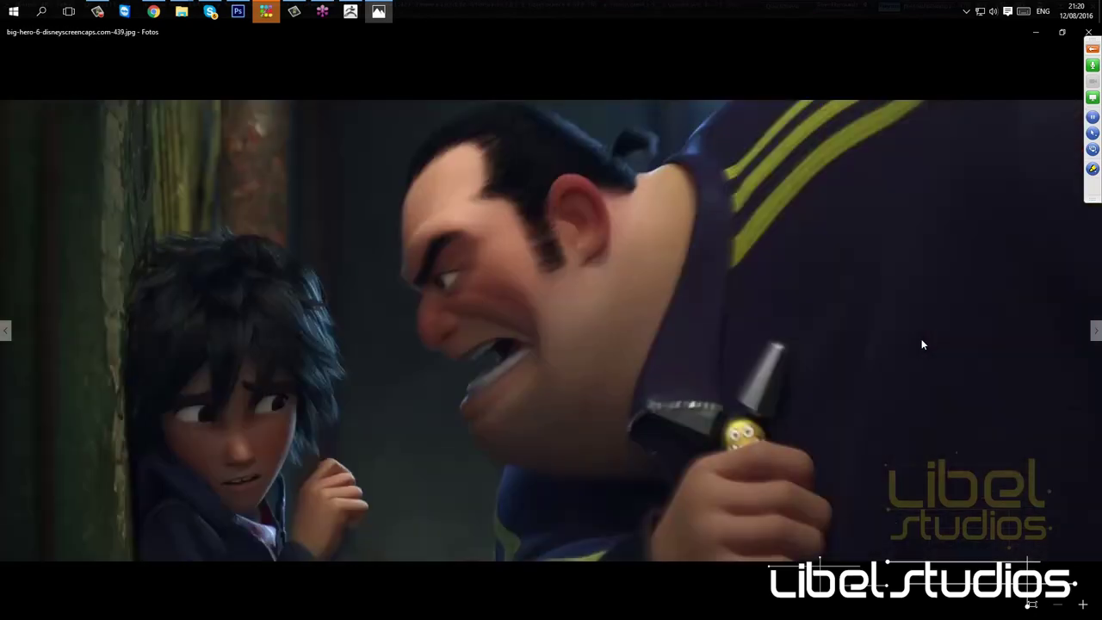
key(Right)
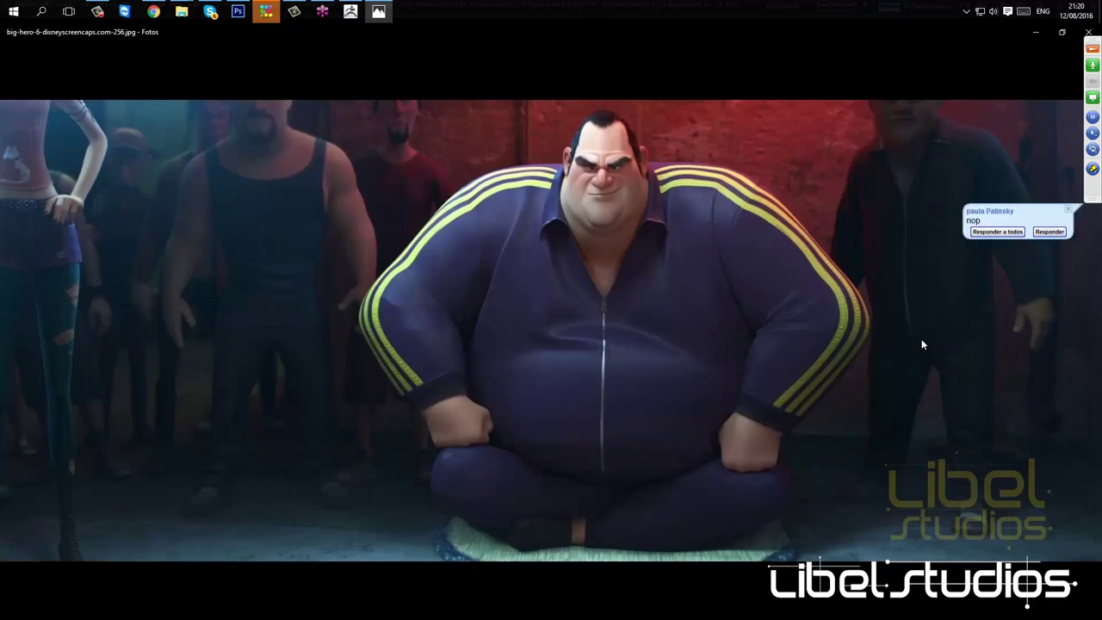
key(Right)
key(Right)
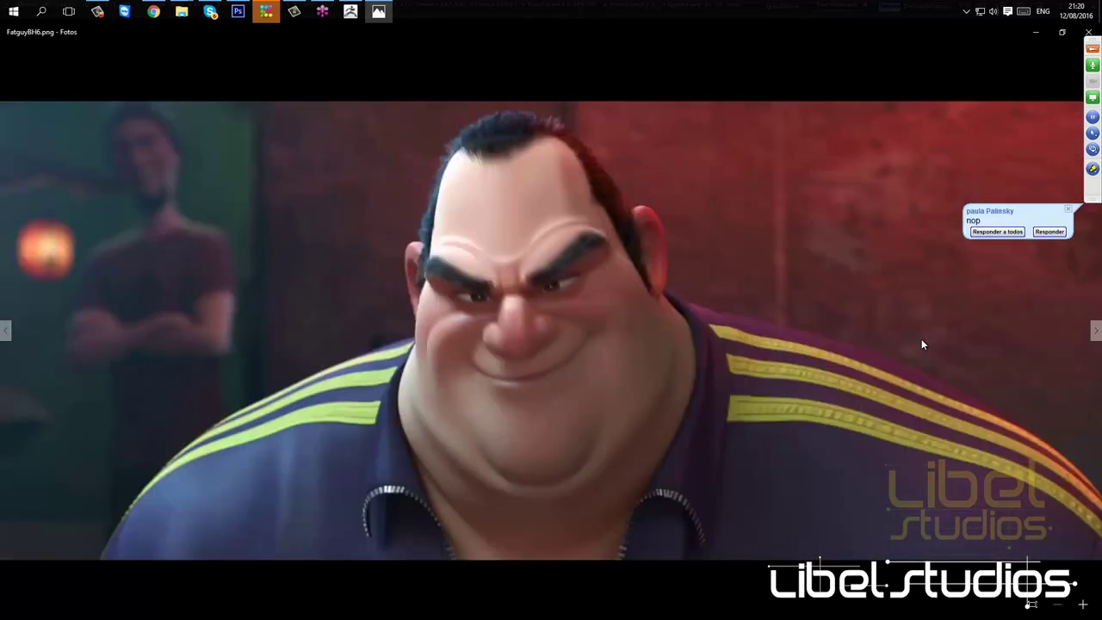
key(Right)
key(Left)
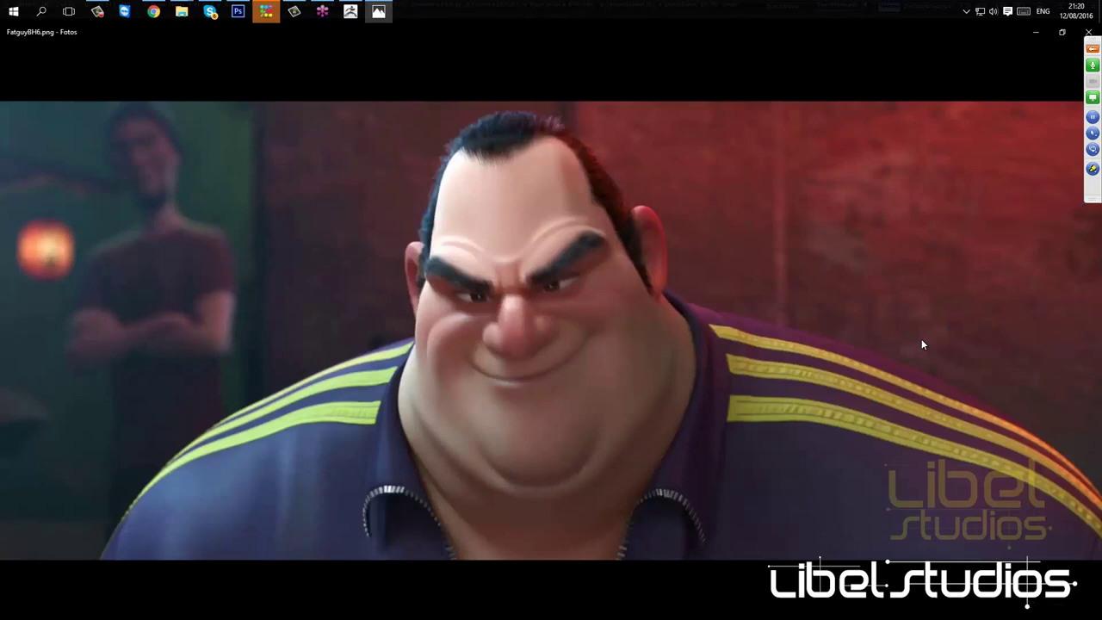
key(Right)
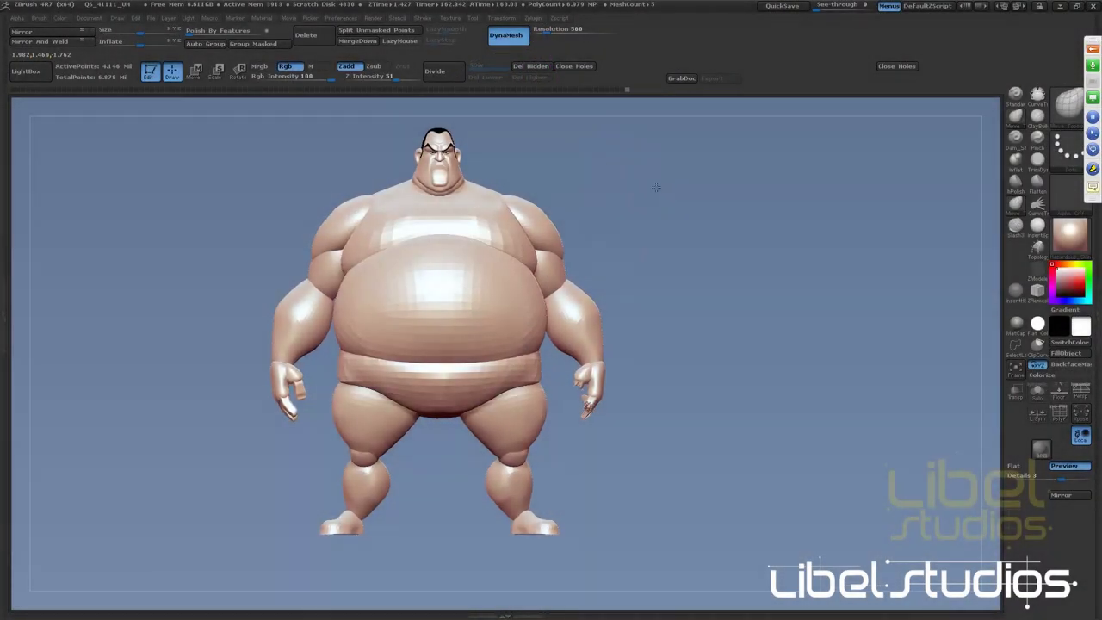
Orbit and frame the whole sumo body, toggling the PolyF wireframe on and off
drag(656, 187, 564, 225)
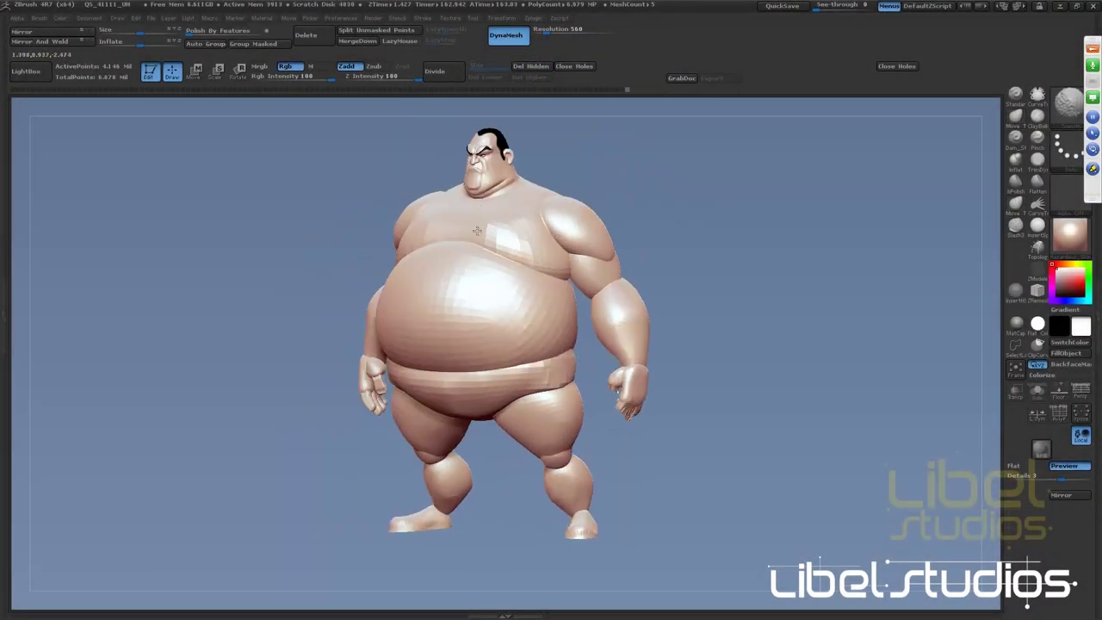
mouse_move(699, 296)
mouse_down()
mouse_move(751, 291)
mouse_move(781, 318)
mouse_move(770, 315)
mouse_move(798, 301)
mouse_up()
mouse_move(755, 273)
alt+mouse_down()
mouse_move(696, 197)
mouse_move(731, 474)
alt+mouse_up()
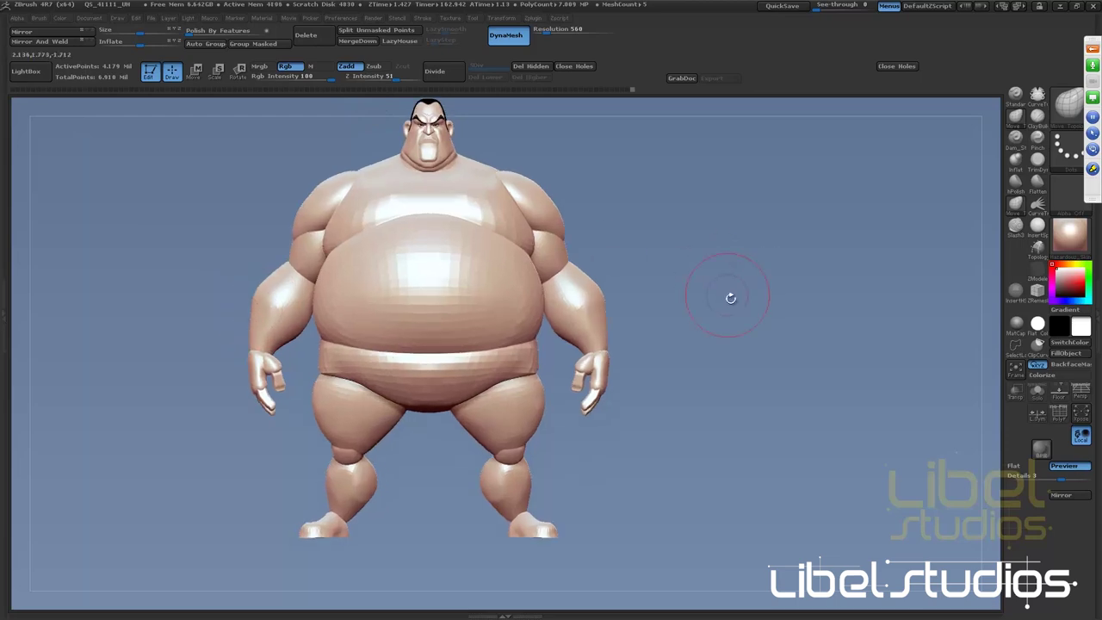
drag(729, 295, 896, 347)
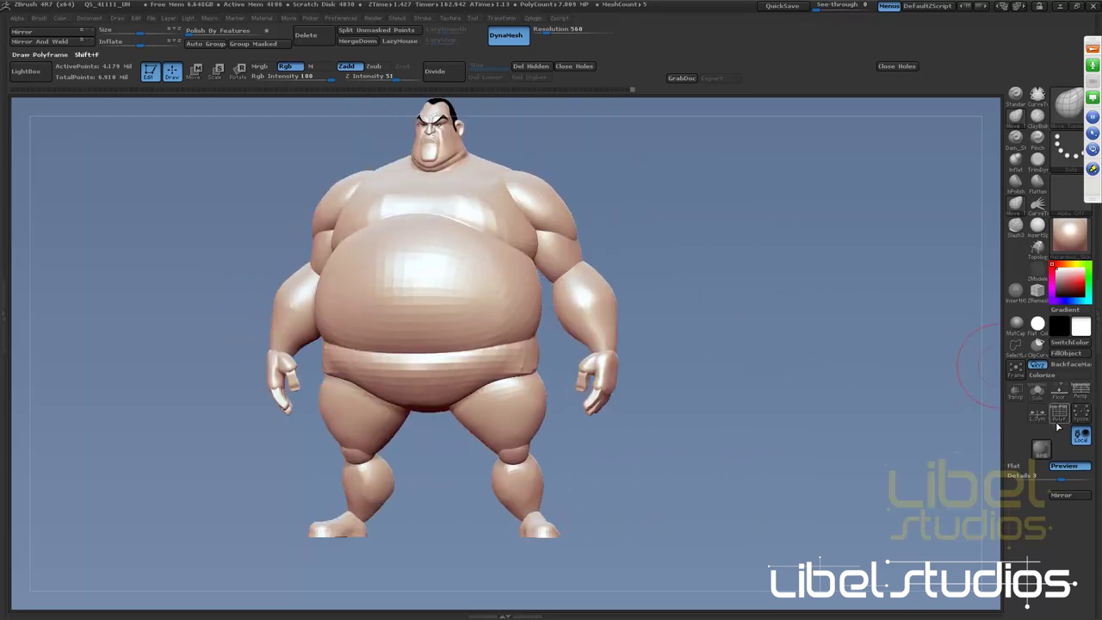
click(1059, 418)
click(1059, 418)
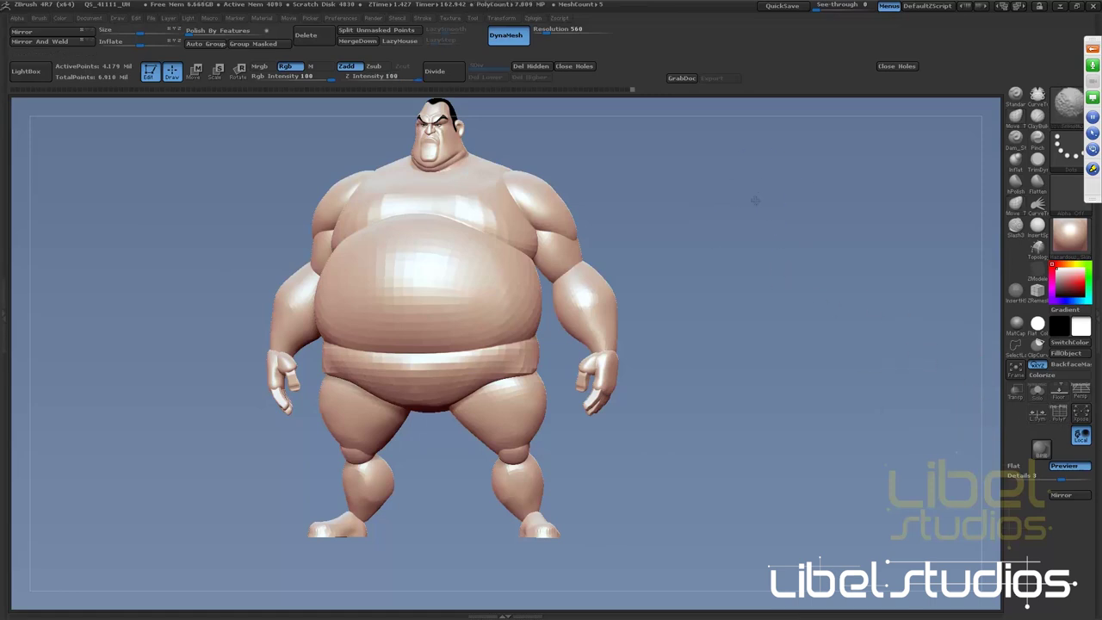
drag(637, 226, 623, 216)
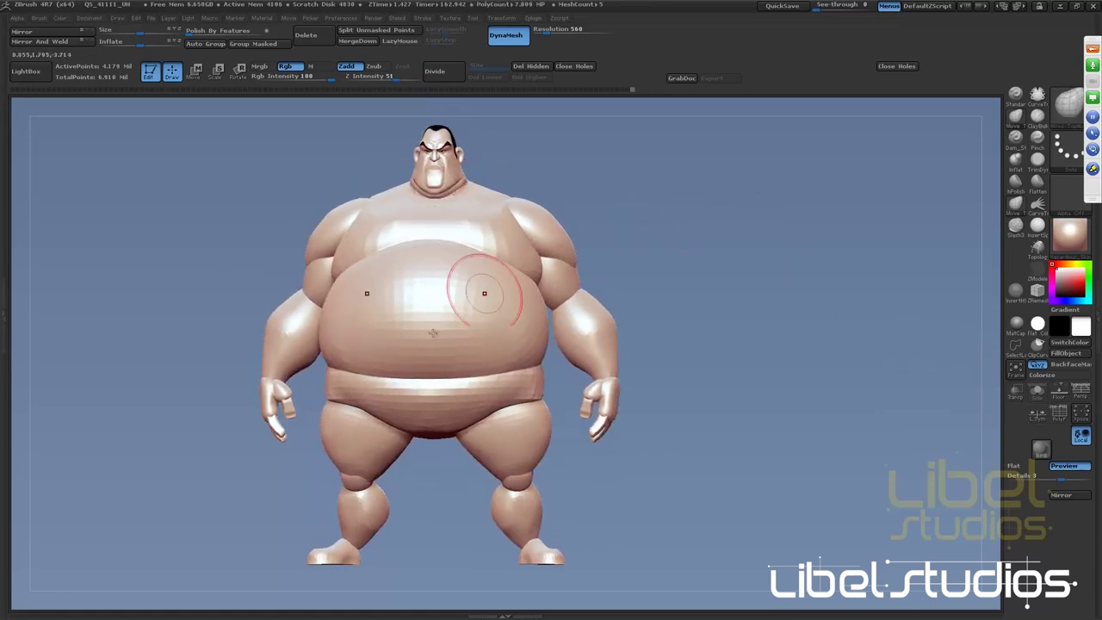
Expand the Tool > Deformation options and QuickSave the project
click(1097, 319)
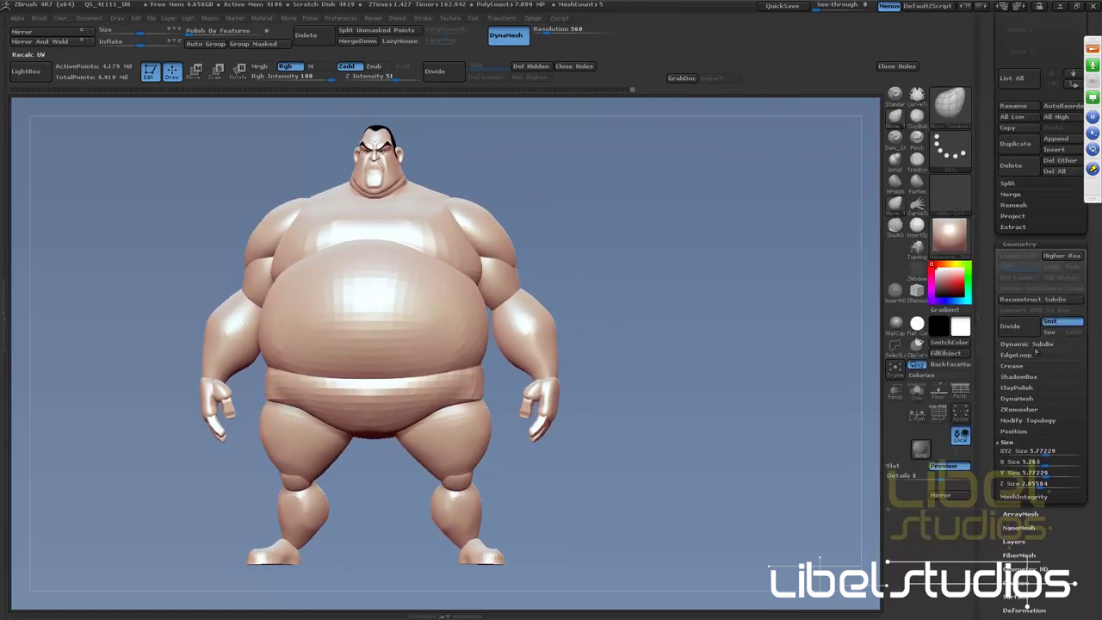
scroll(1047, 508, down, 2)
click(1024, 475)
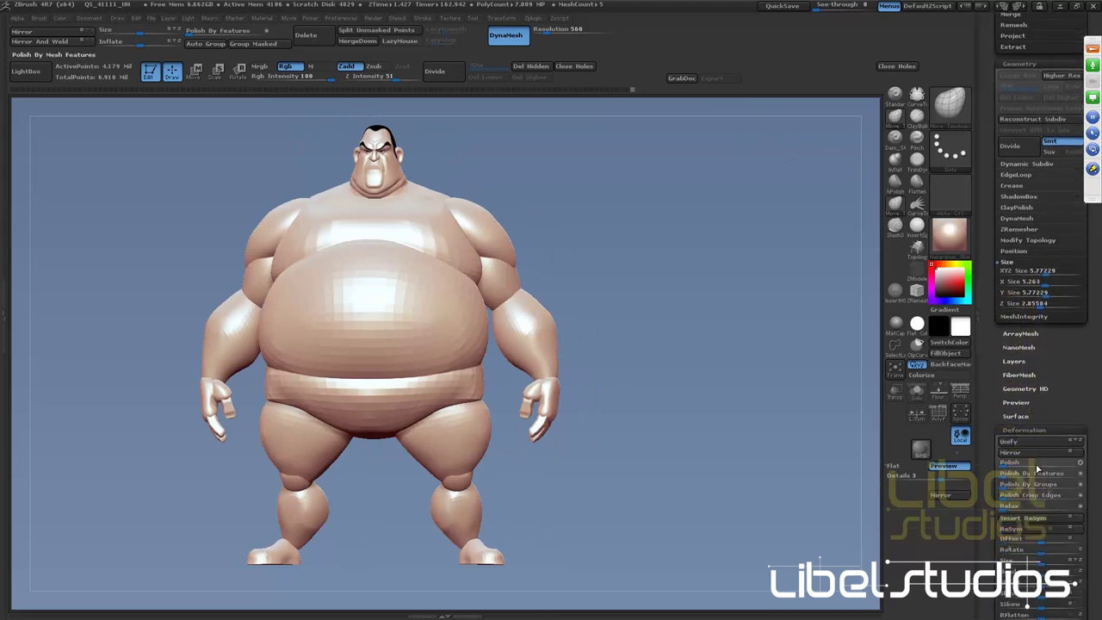
click(783, 5)
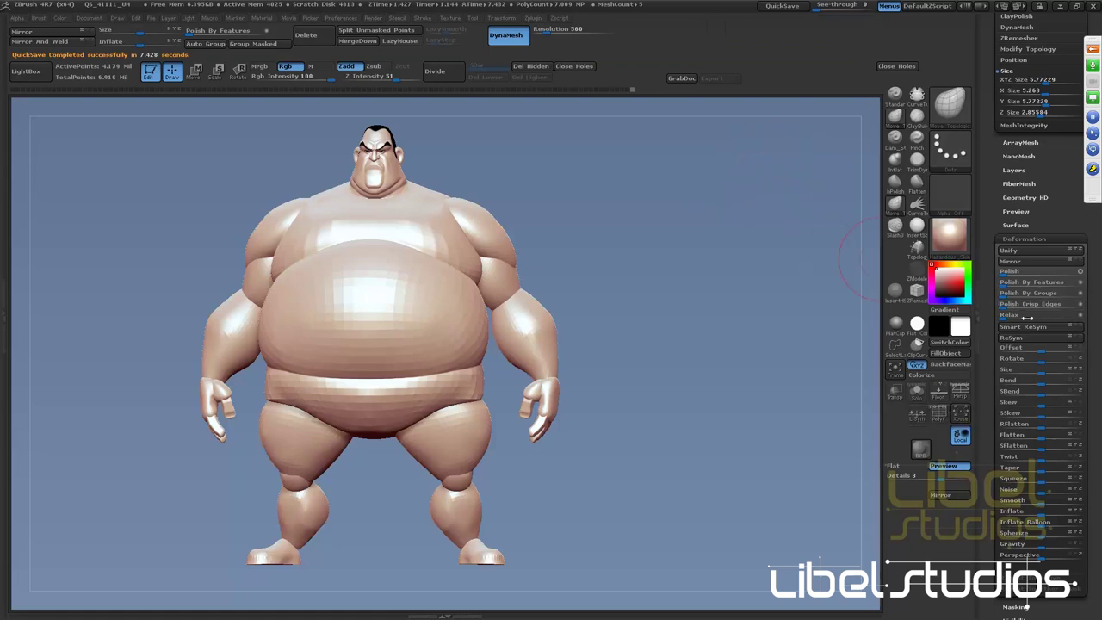
Apply several Polish Crisp Edges passes (strengths up to 82), bringing XYZ size to 5.76491
drag(1014, 304, 1013, 305)
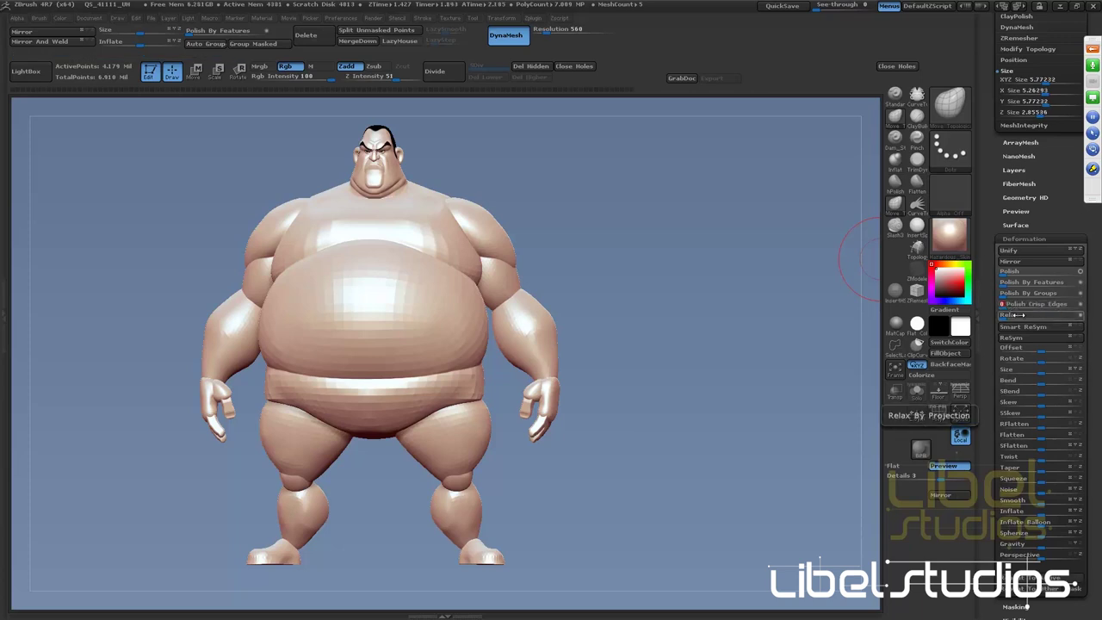
drag(1049, 305, 1051, 306)
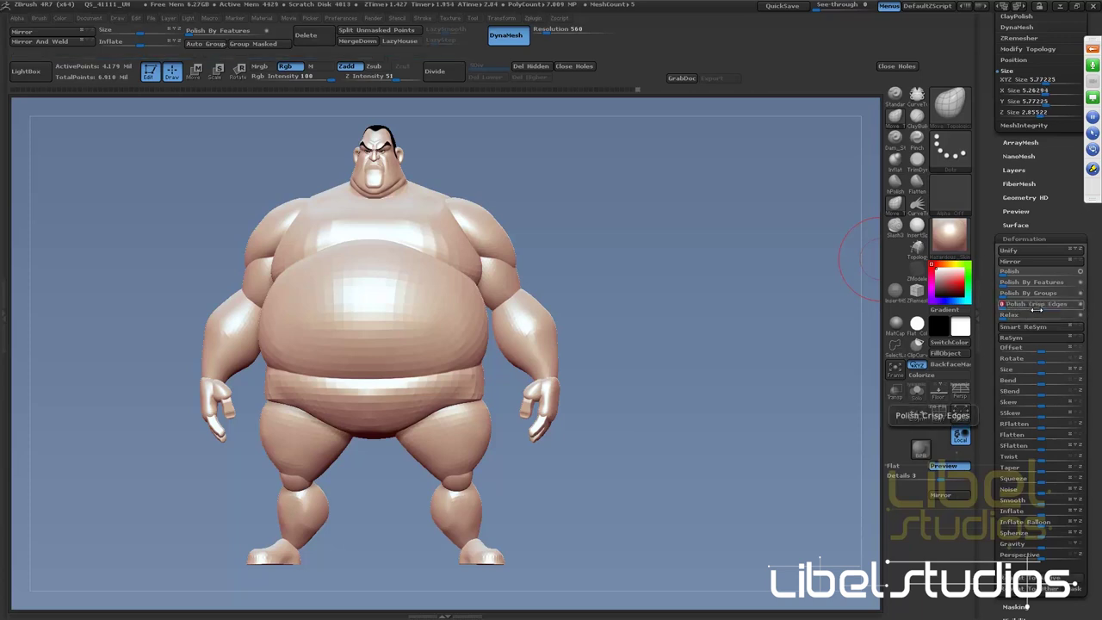
drag(1036, 308, 1080, 305)
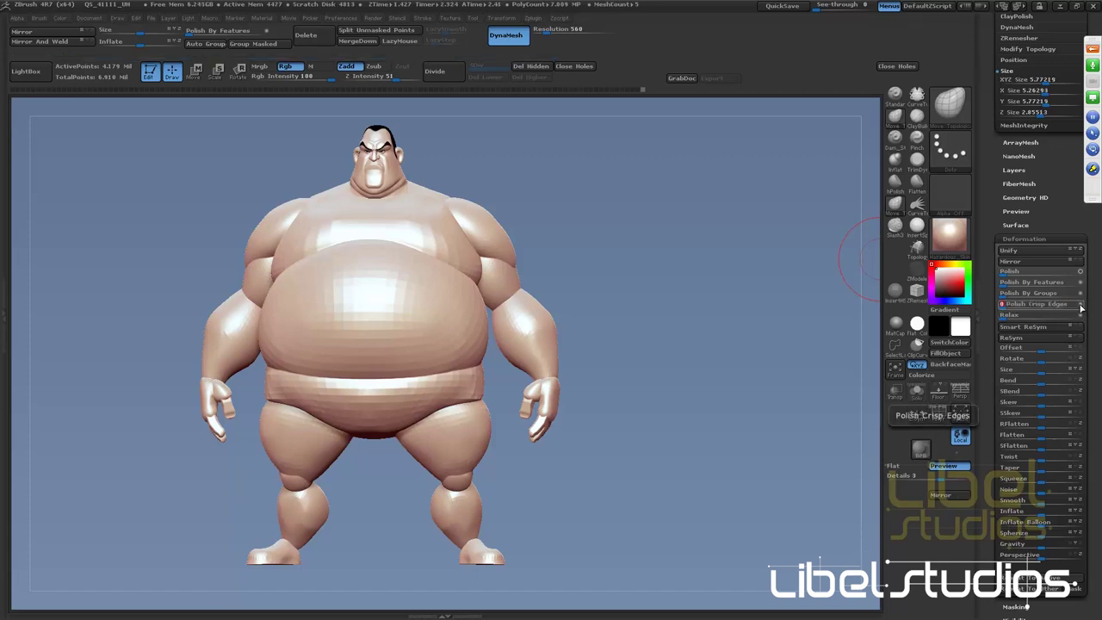
drag(1080, 309, 1054, 307)
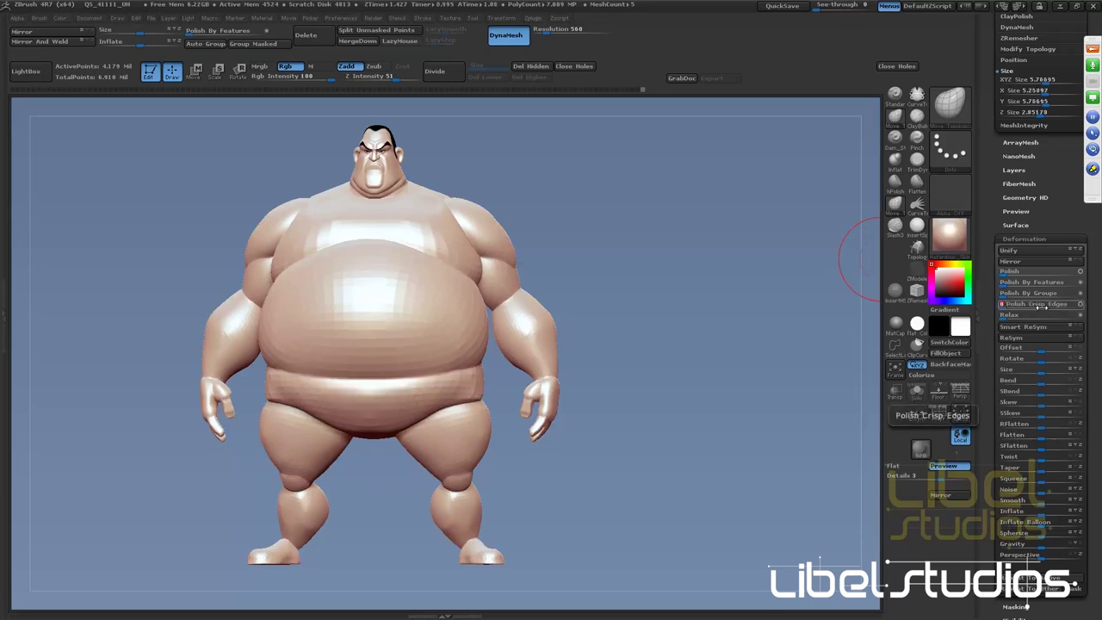
drag(1042, 304, 1046, 305)
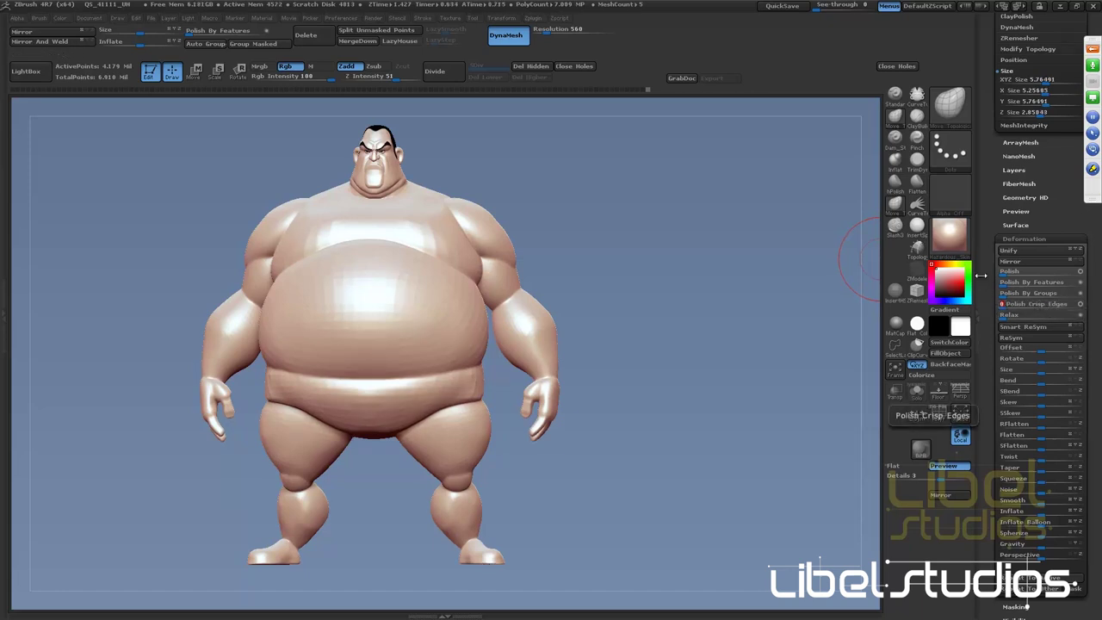
key(shift)
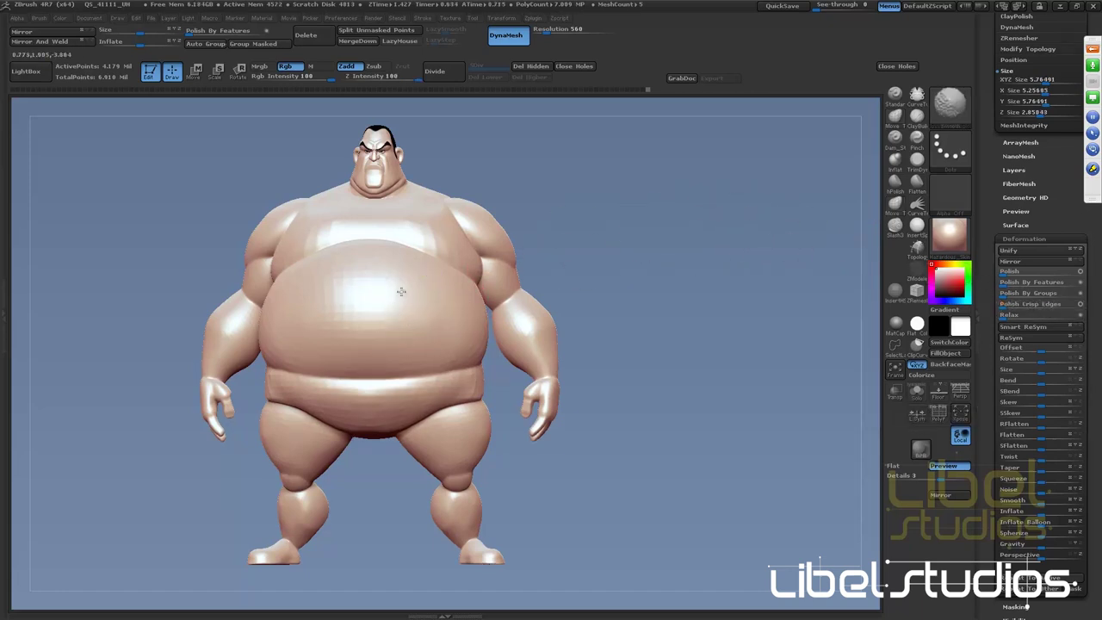
mouse_move(594, 293)
mouse_down()
mouse_move(704, 262)
mouse_move(586, 307)
mouse_up()
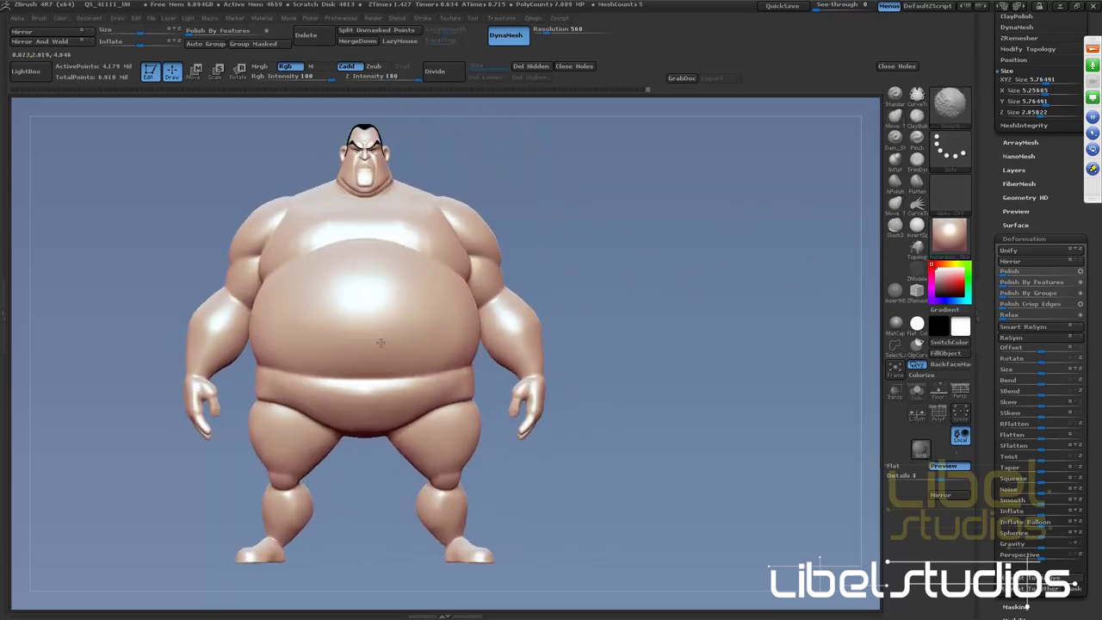
drag(551, 298, 627, 295)
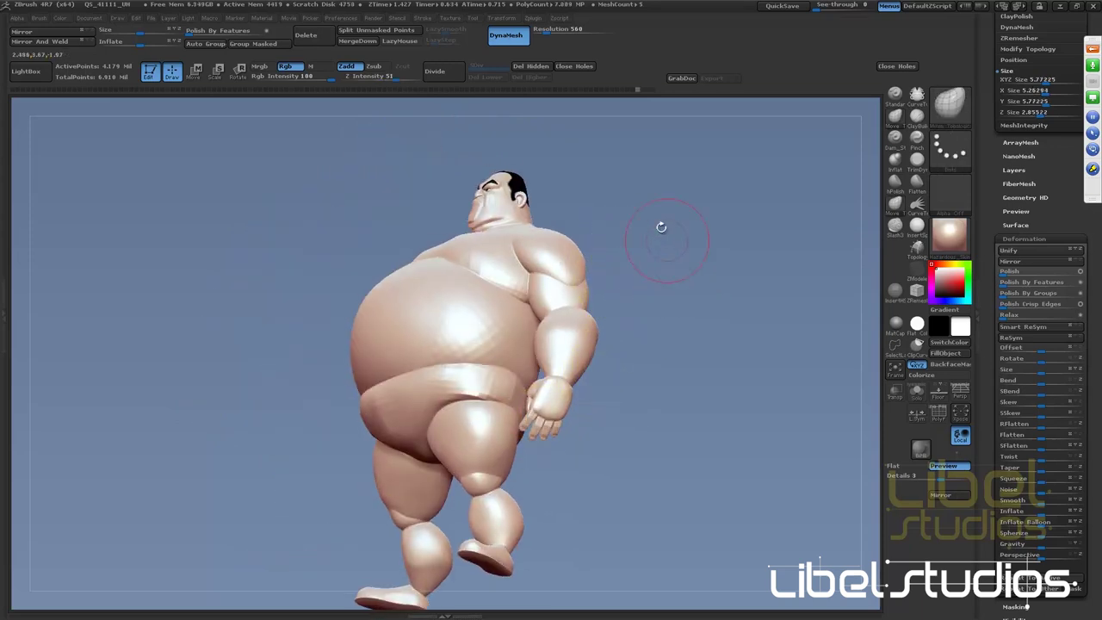
drag(660, 227, 677, 246)
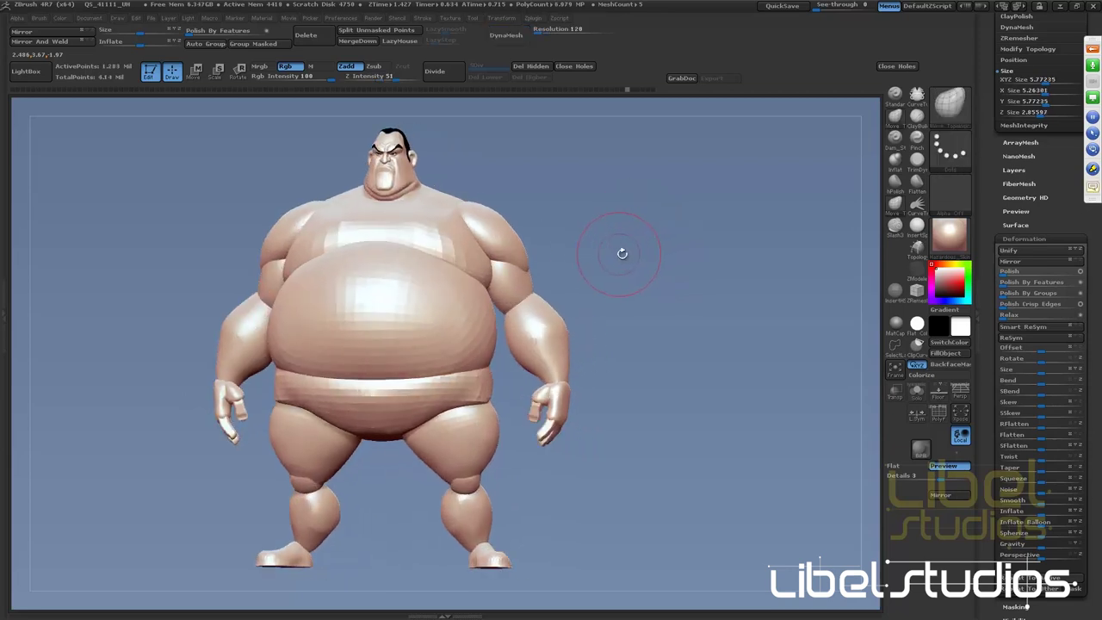
Set DynaMesh resolution to 312 and remesh the sumo to about 1.3 million points
drag(623, 251, 635, 261)
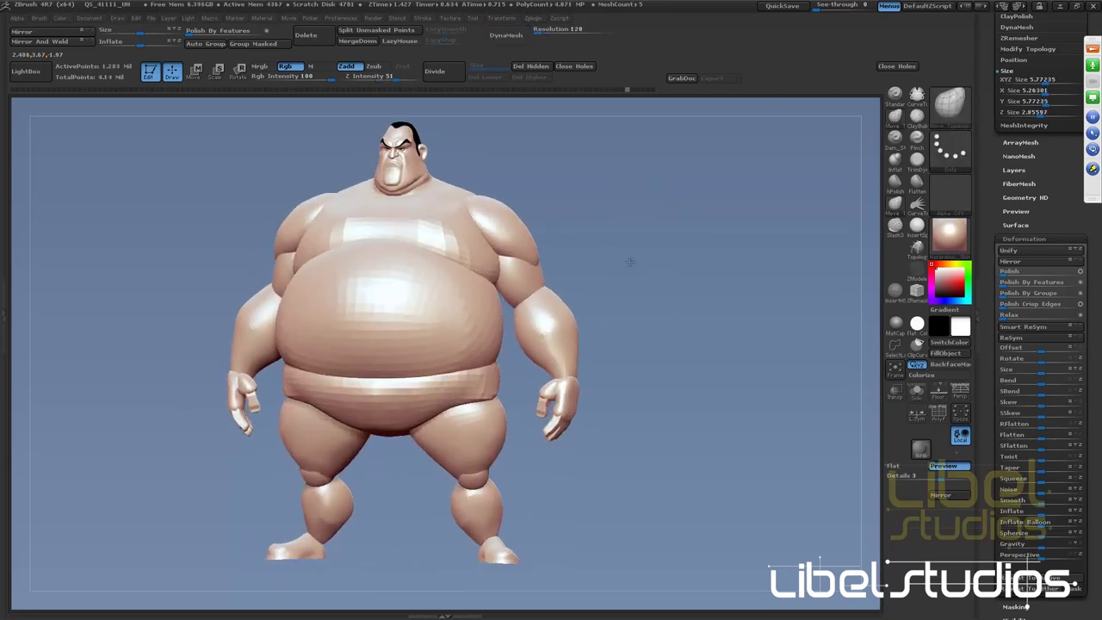
drag(549, 36, 535, 31)
drag(568, 148, 563, 157)
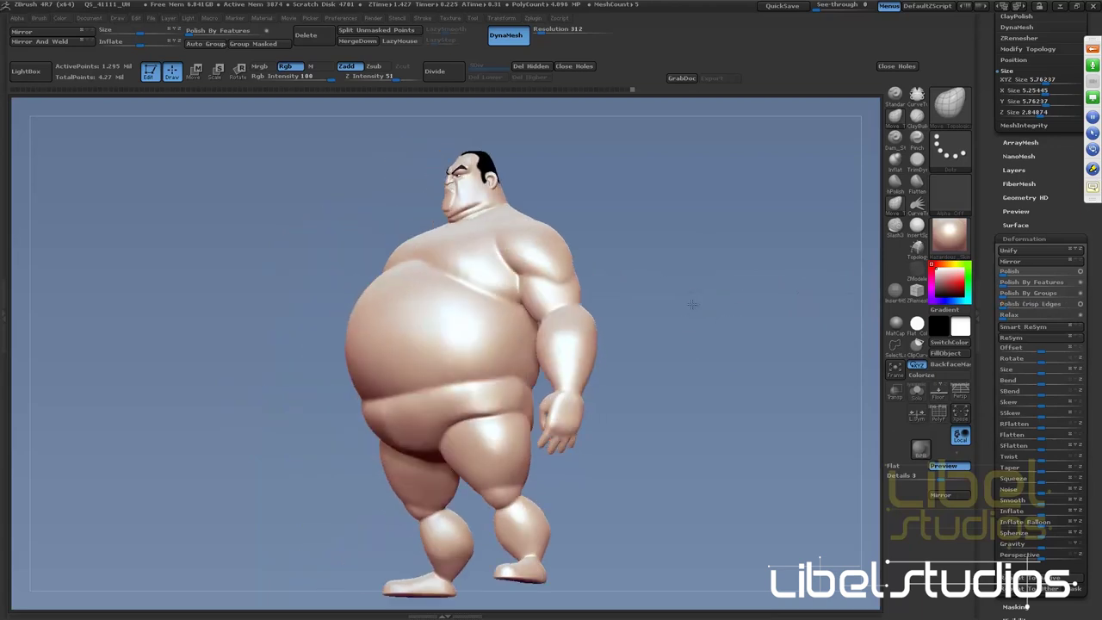
Polish the remeshed sumo body with repeated, increasingly strong crisp-edge passes
mouse_move(692, 304)
mouse_down()
mouse_move(701, 266)
mouse_move(680, 361)
mouse_up()
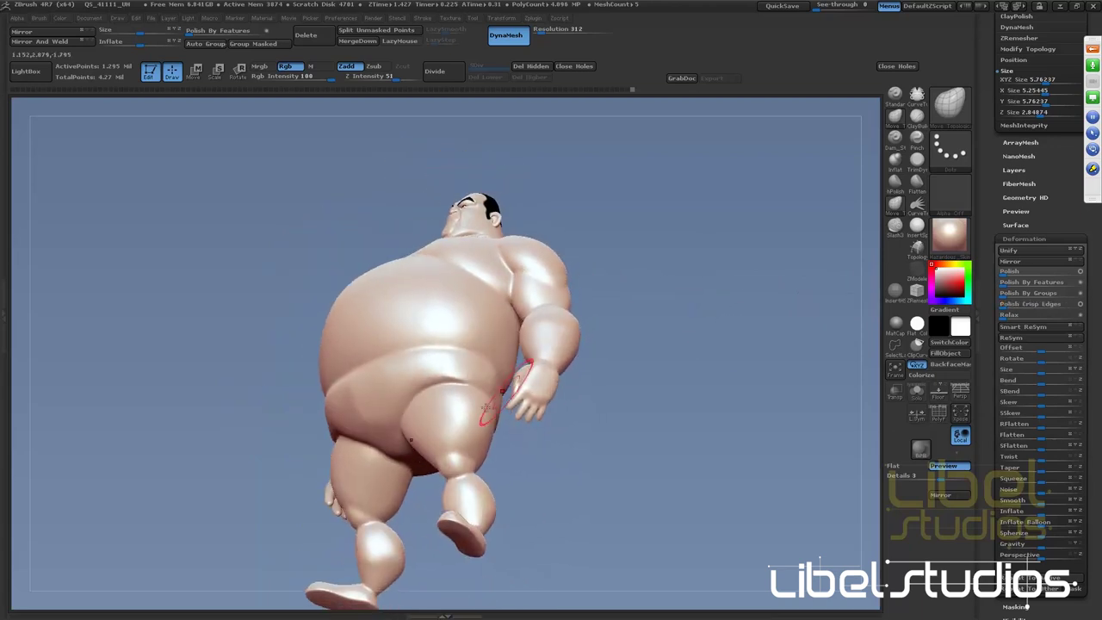
click(1081, 304)
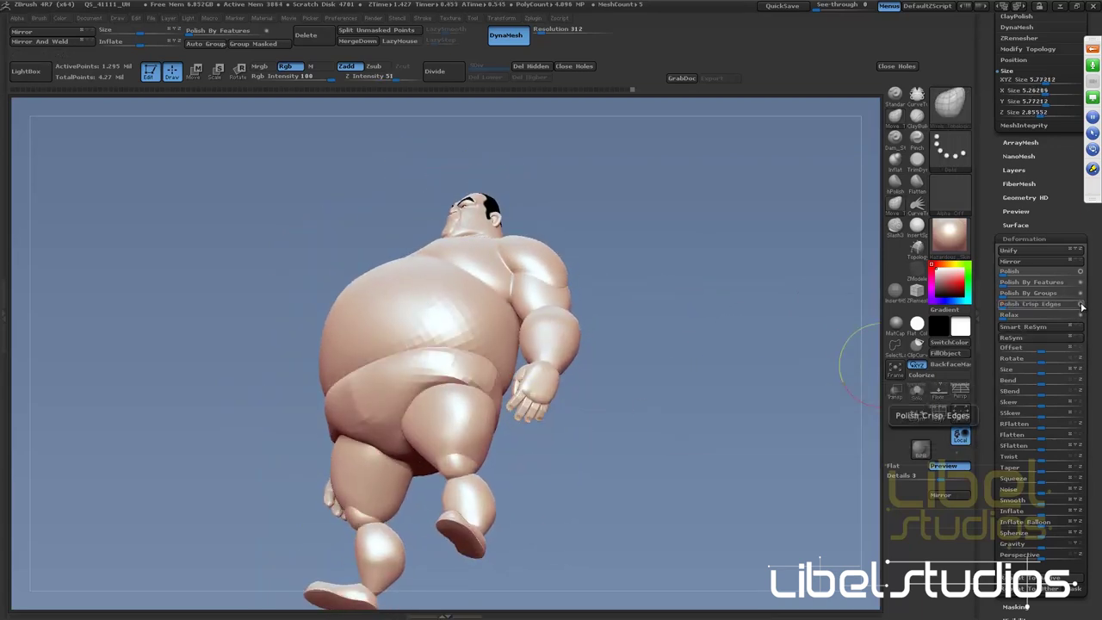
click(1019, 305)
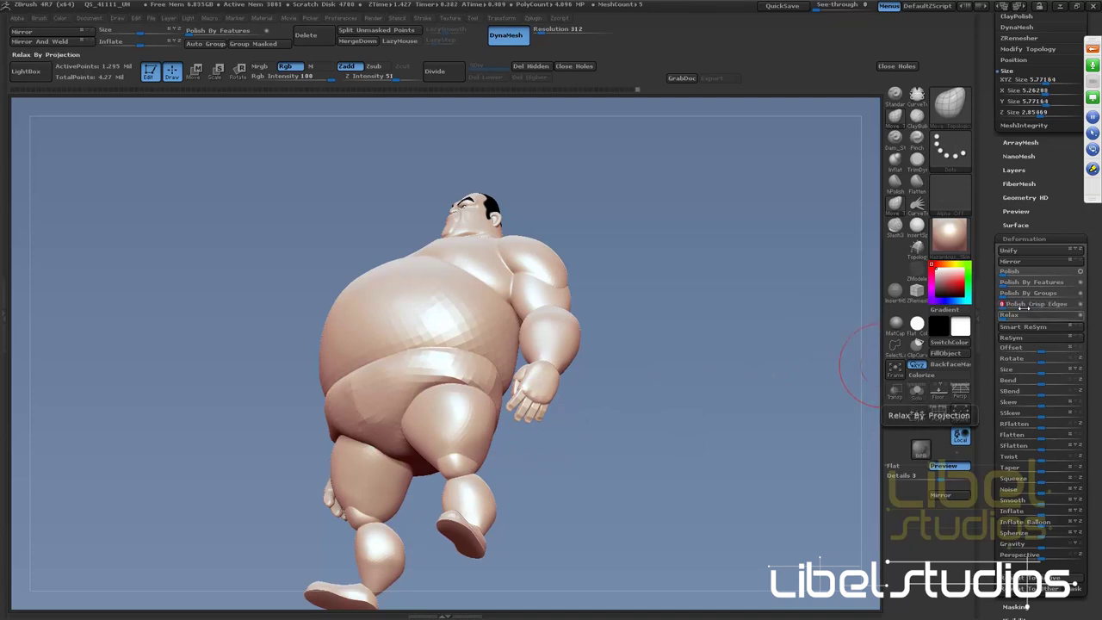
click(1044, 304)
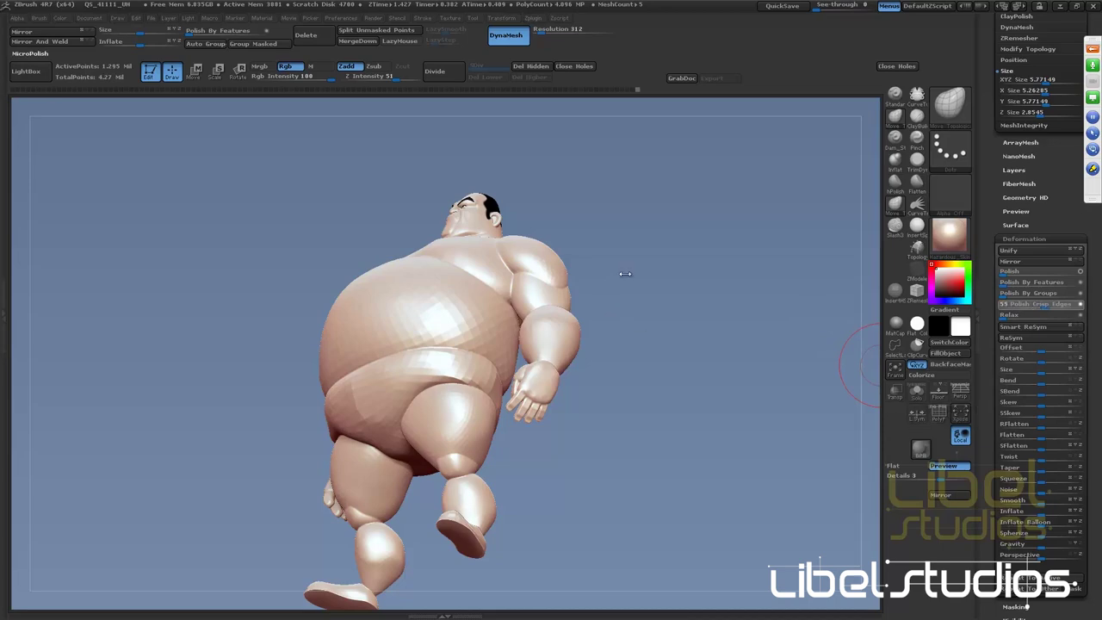
Rotate the sumo through side and back views until it faces front
shift+drag(665, 273, 606, 291)
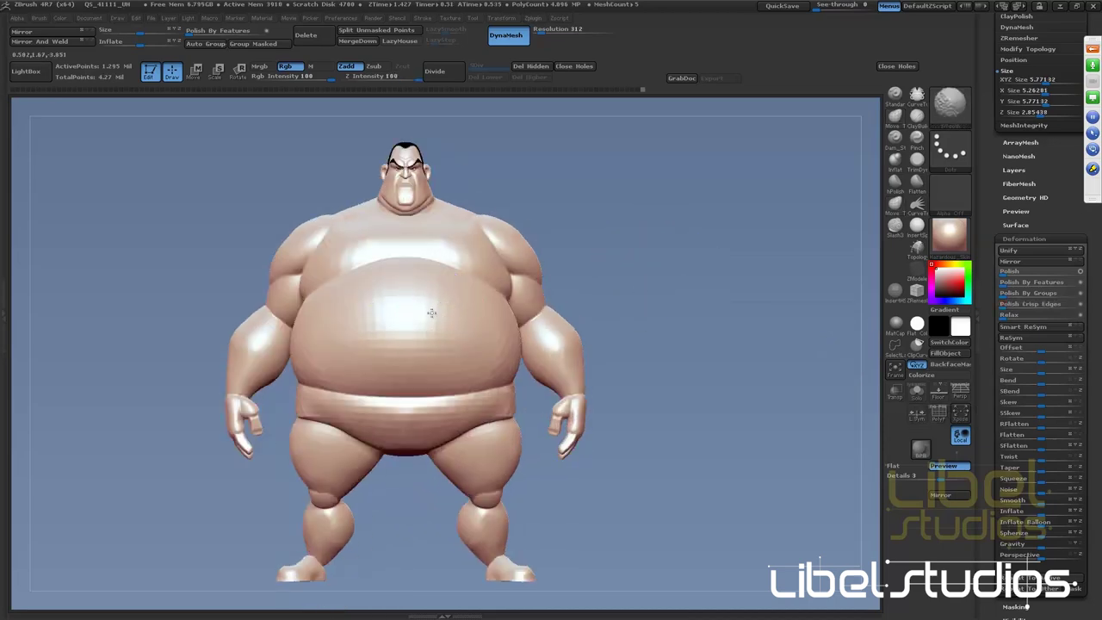
drag(479, 362, 496, 253)
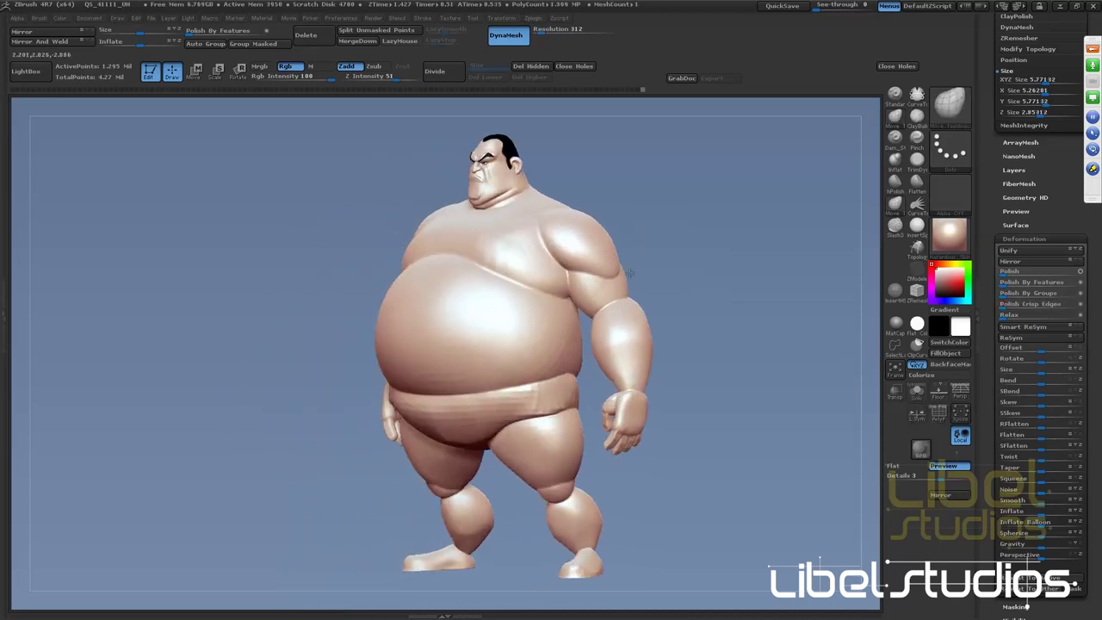
shift+drag(627, 258, 519, 248)
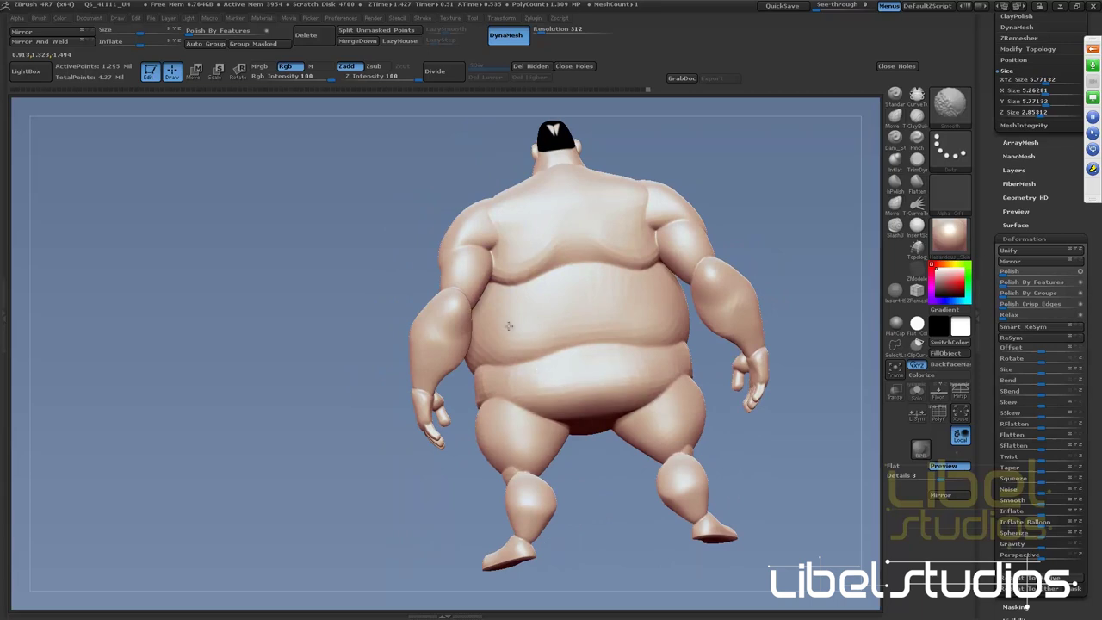
shift+drag(379, 259, 627, 226)
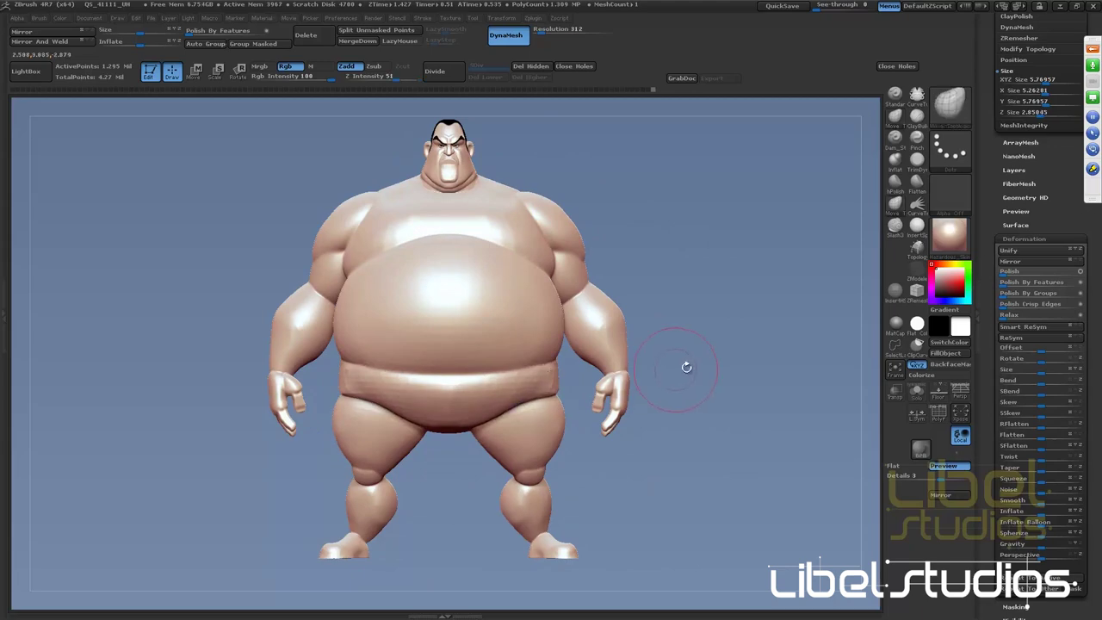
Zoom in on the hand and push out the curled finger with a smaller brush
mouse_move(687, 369)
alt+mouse_down()
mouse_move(652, 151)
mouse_move(551, 187)
alt+mouse_up()
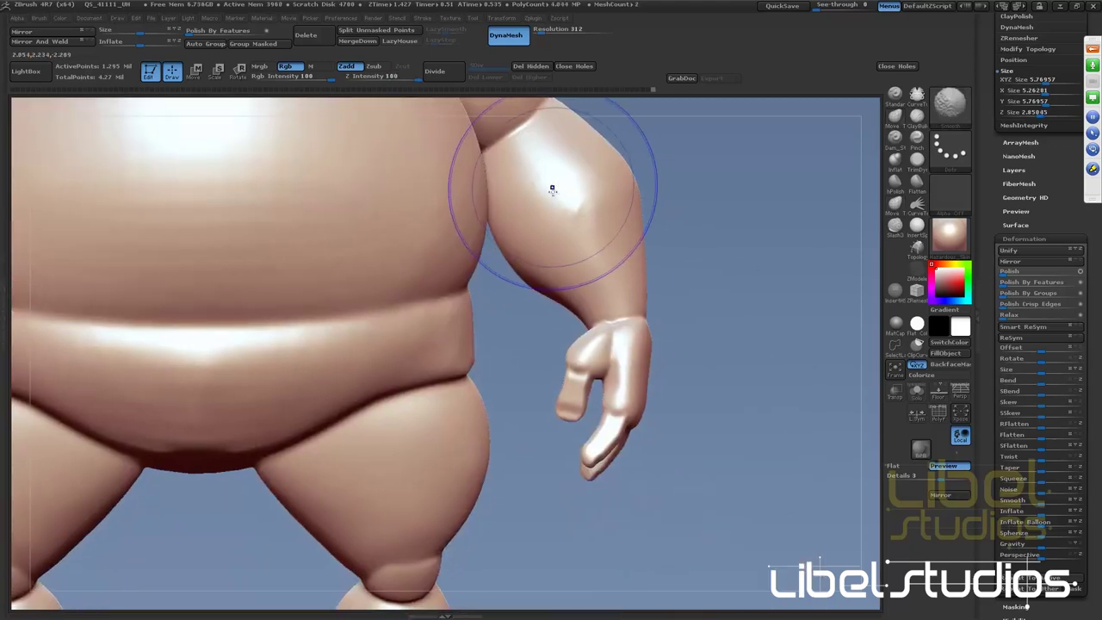
key(s)
mouse_move(571, 392)
mouse_down()
mouse_move(551, 393)
mouse_move(559, 383)
mouse_up()
alt+drag(722, 345, 859, 253)
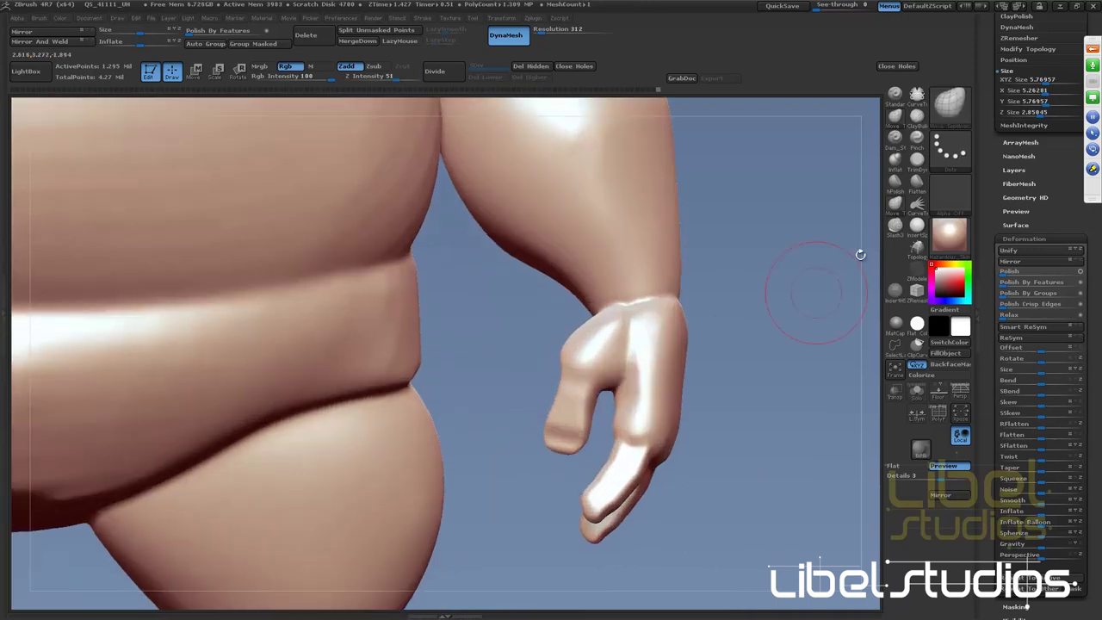
key(s)
drag(566, 369, 544, 370)
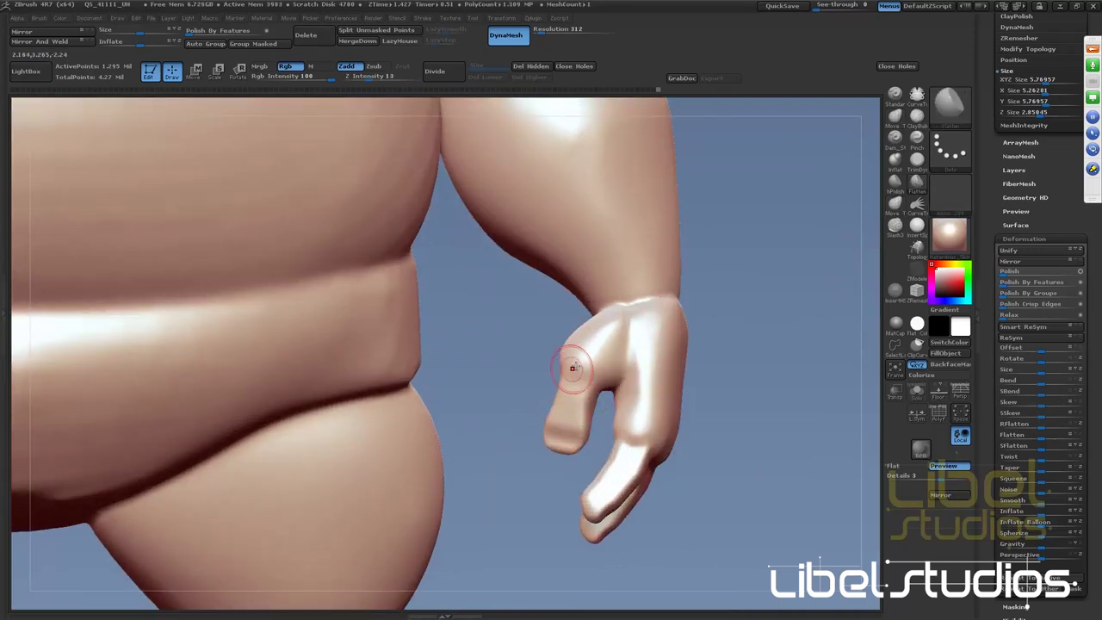
Switch to the Smooth brush and smooth the finger, back of the hand and wrist crease
key(b)
key(s)
key(t)
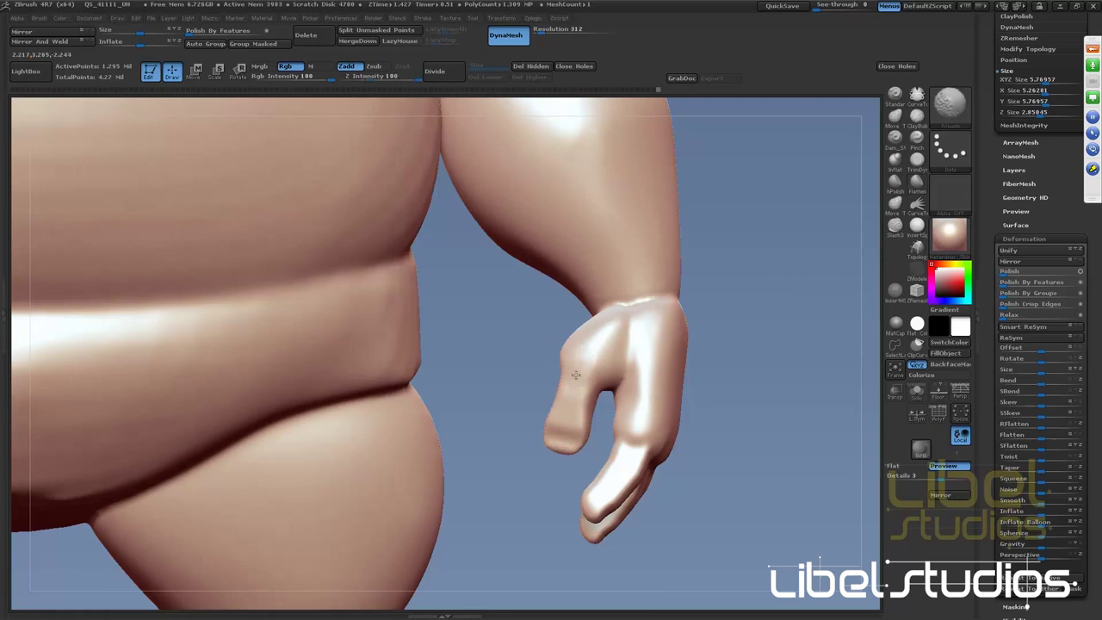
mouse_move(575, 356)
shift+mouse_down()
mouse_move(560, 345)
mouse_move(569, 382)
mouse_move(577, 356)
mouse_move(611, 334)
mouse_move(630, 342)
mouse_move(646, 377)
shift+mouse_up()
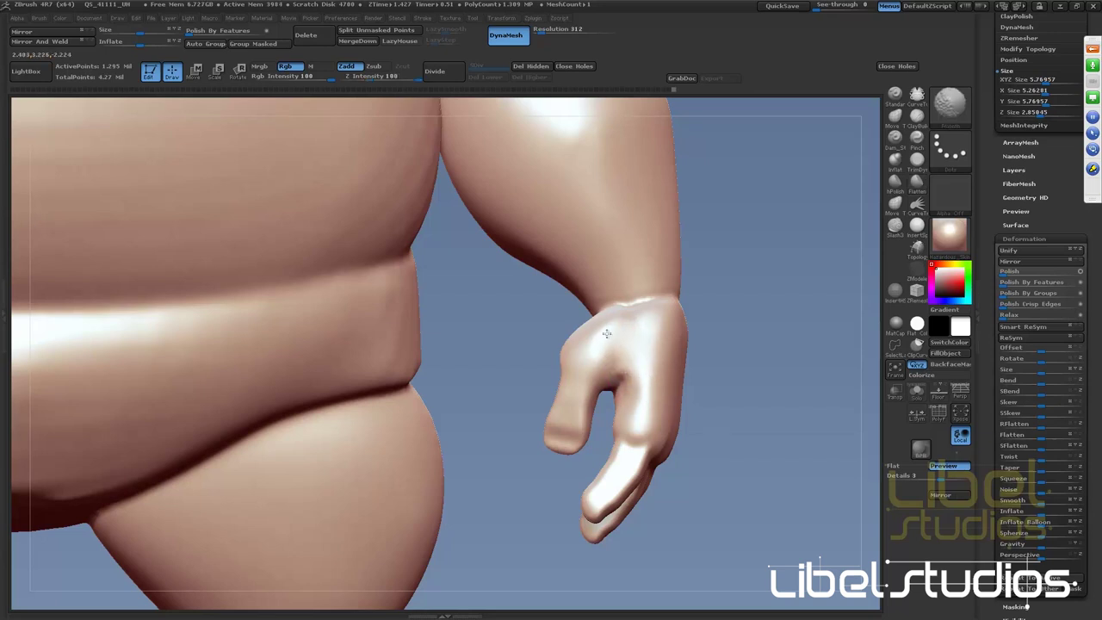
shift+drag(607, 334, 608, 346)
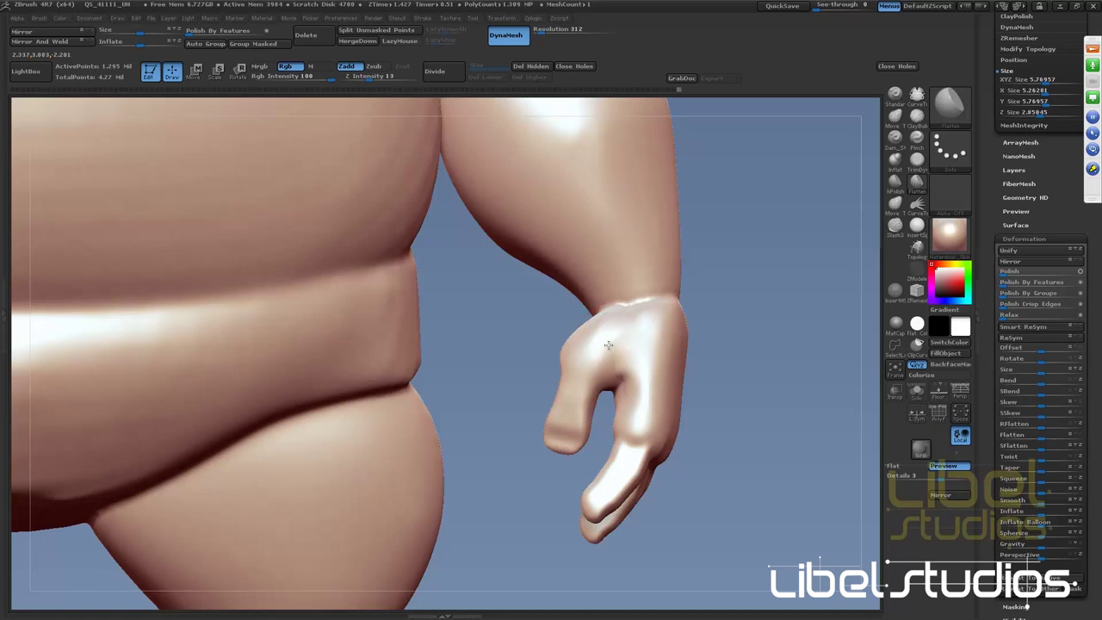
shift+drag(619, 328, 613, 341)
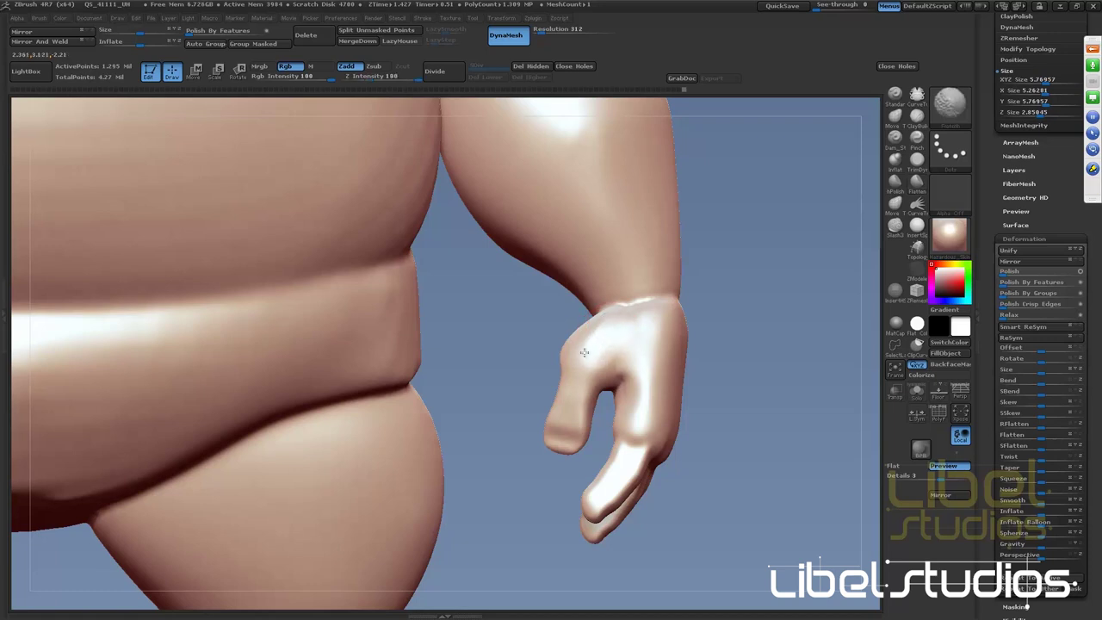
drag(713, 344, 656, 232)
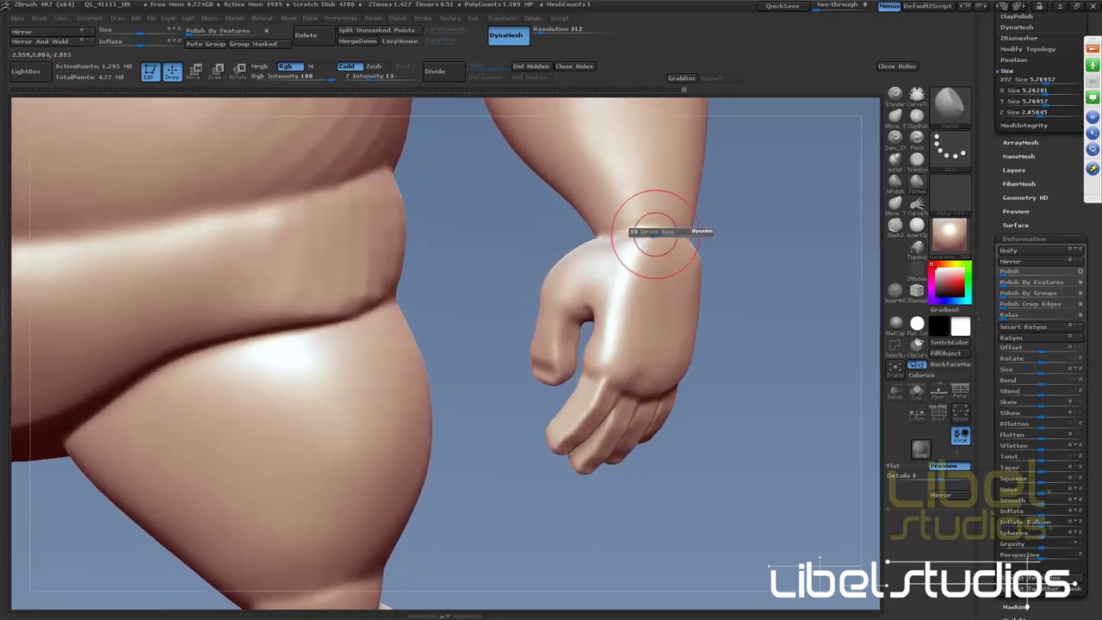
mouse_move(655, 232)
shift+mouse_down()
mouse_move(618, 309)
mouse_move(666, 220)
shift+mouse_up()
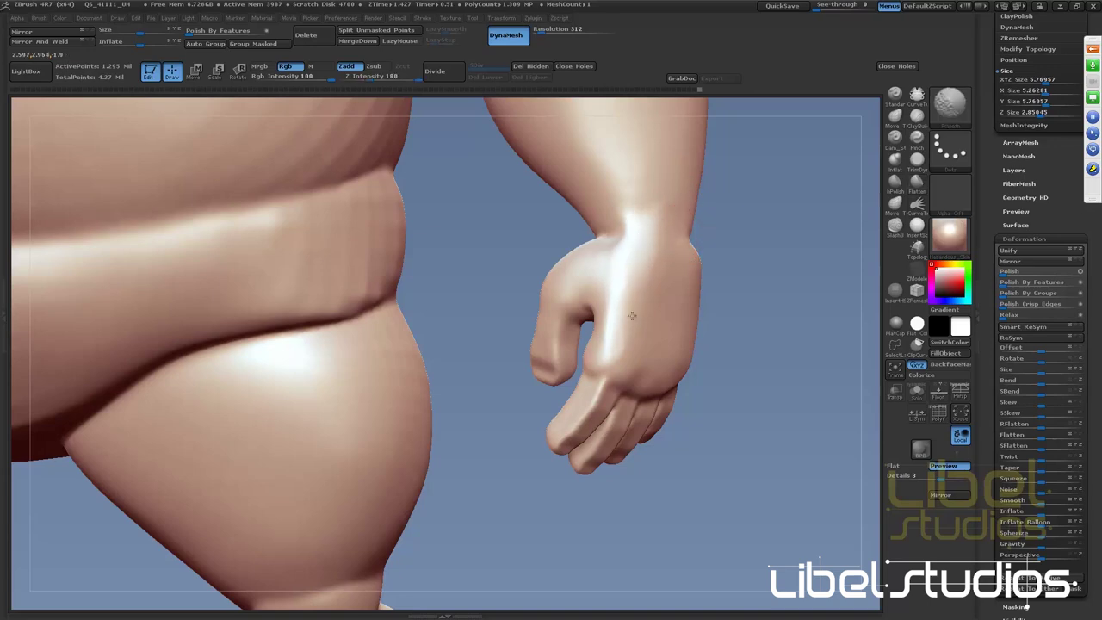
mouse_move(638, 317)
mouse_down()
mouse_move(702, 231)
mouse_move(705, 242)
mouse_up()
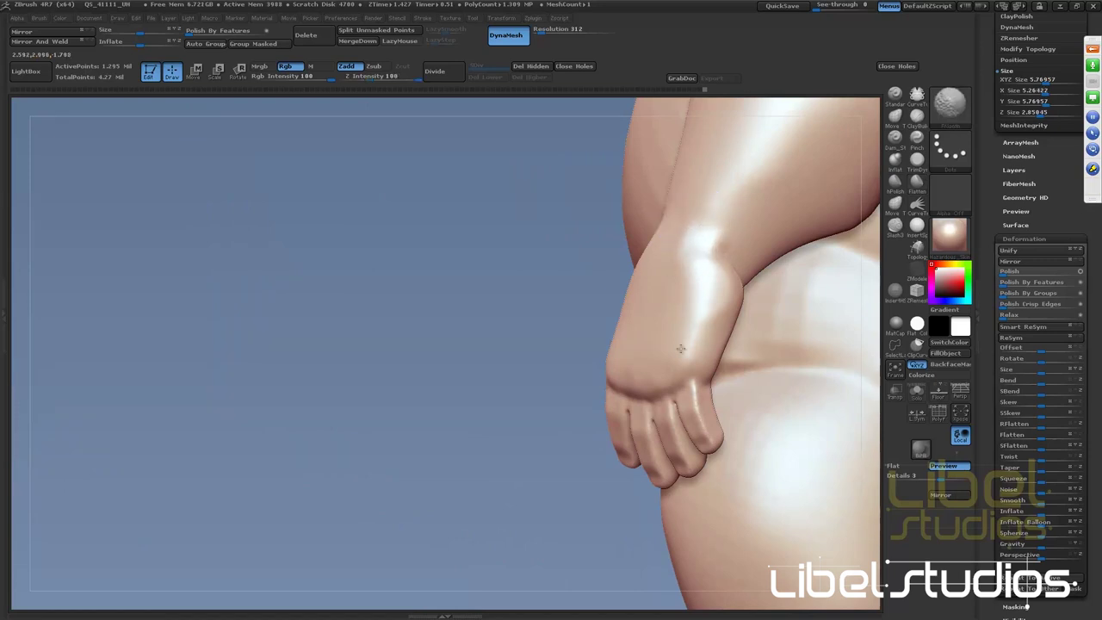
Smooth the wrist, lower palm, finger bases and knuckle crease
shift+drag(680, 348, 708, 299)
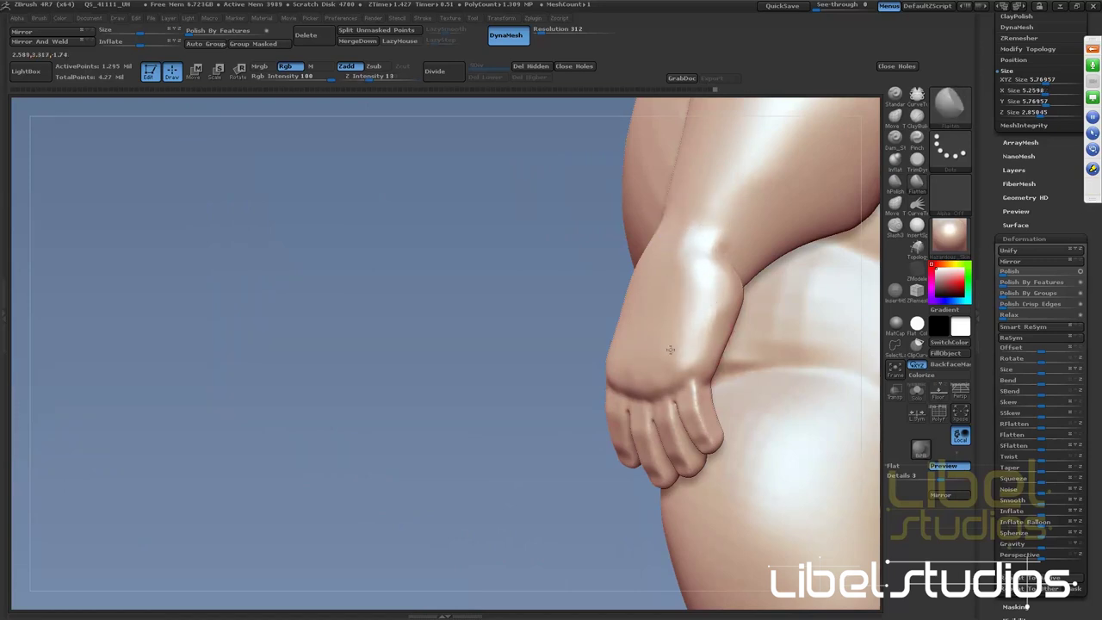
drag(445, 401, 475, 389)
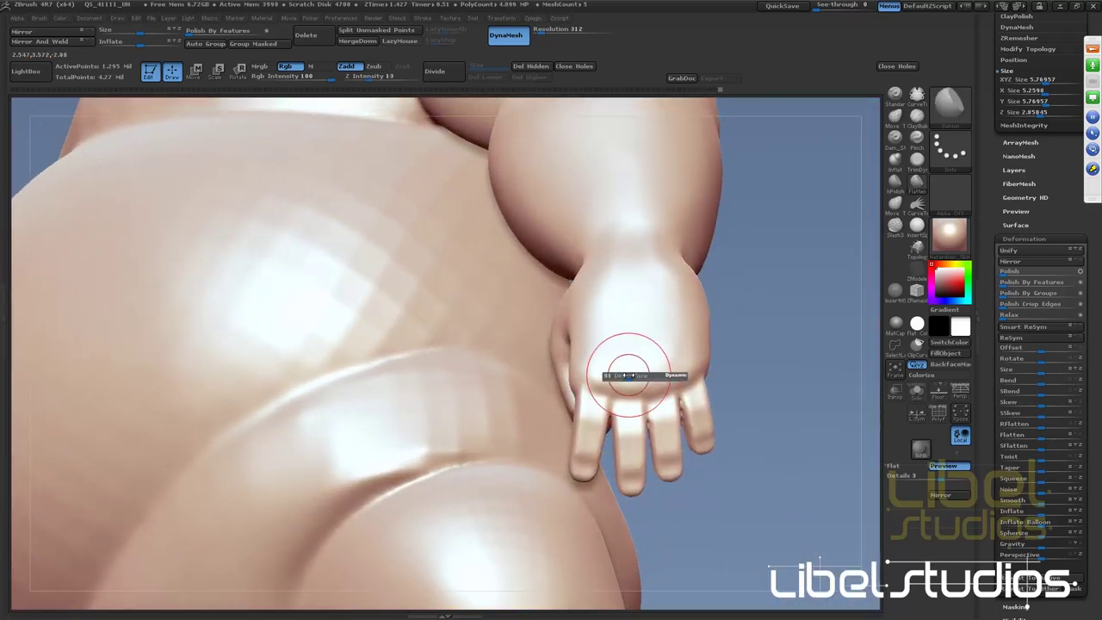
mouse_move(629, 376)
shift+mouse_down()
mouse_move(591, 381)
mouse_move(631, 390)
shift+mouse_up()
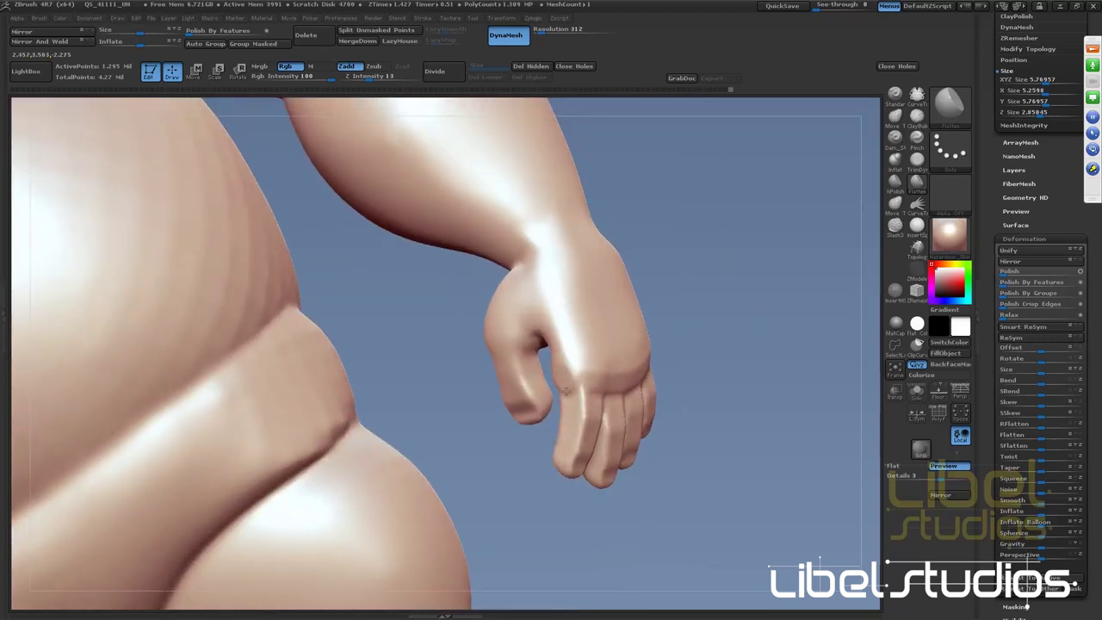
key(shift)
drag(532, 331, 564, 357)
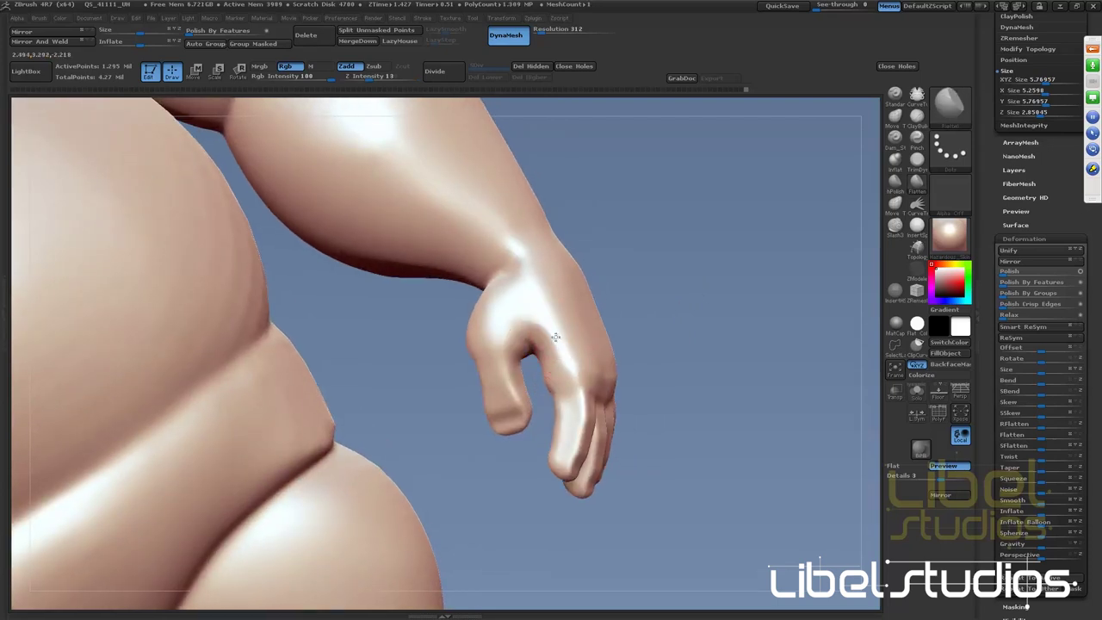
Turn to a close, low view of the hand and smooth the crease artifacts between the fingers
mouse_move(748, 364)
mouse_down()
mouse_move(683, 360)
mouse_move(537, 380)
mouse_up()
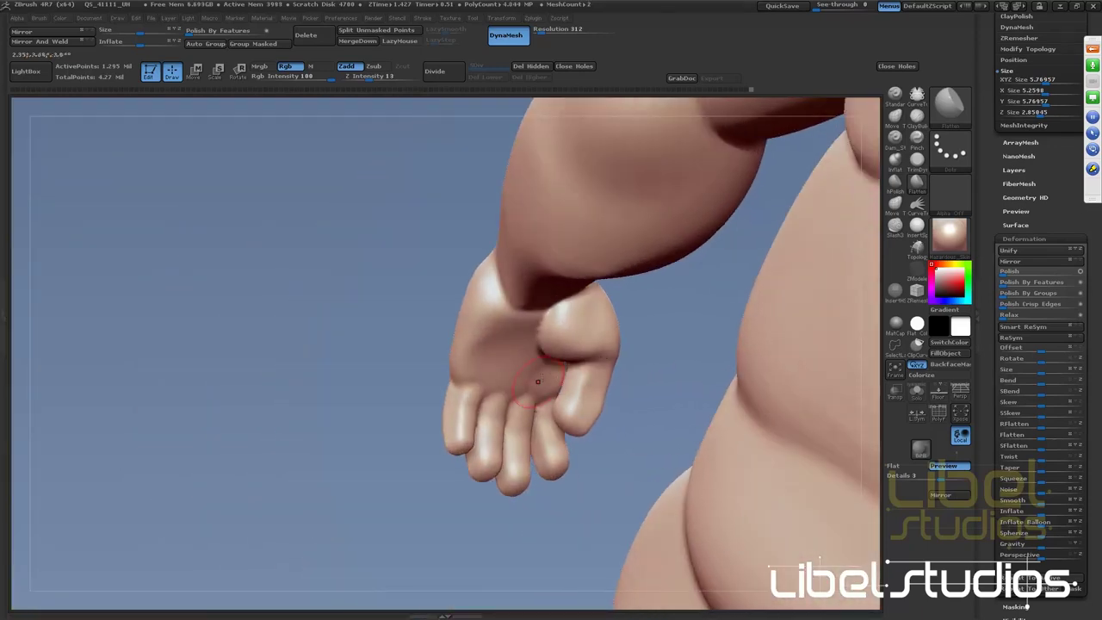
drag(674, 354, 522, 308)
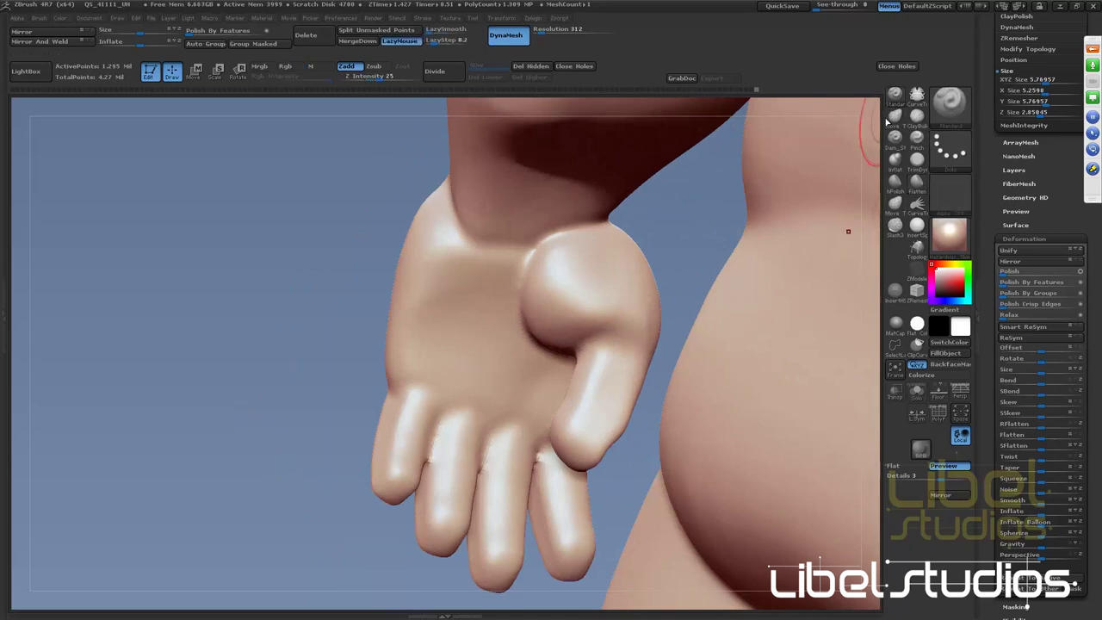
drag(291, 423, 438, 446)
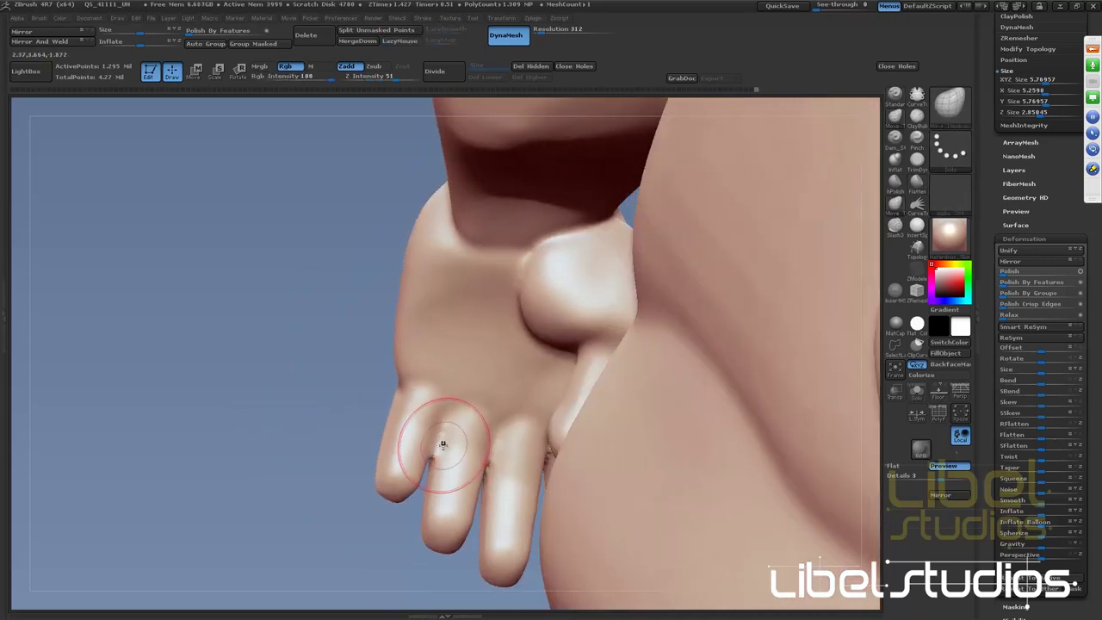
key(s)
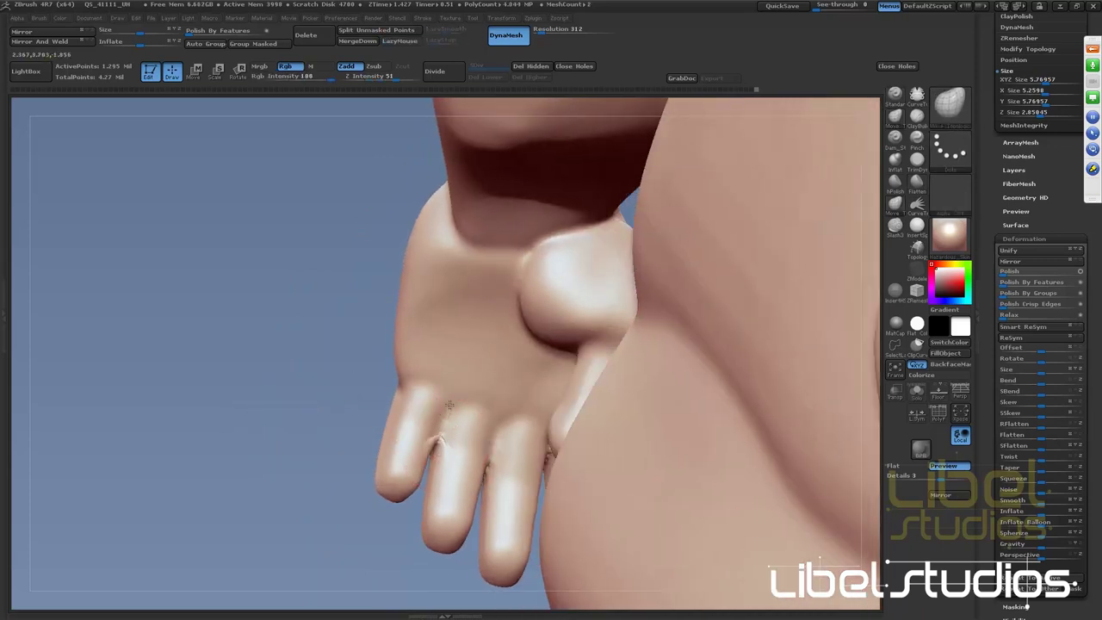
shift+drag(439, 439, 451, 395)
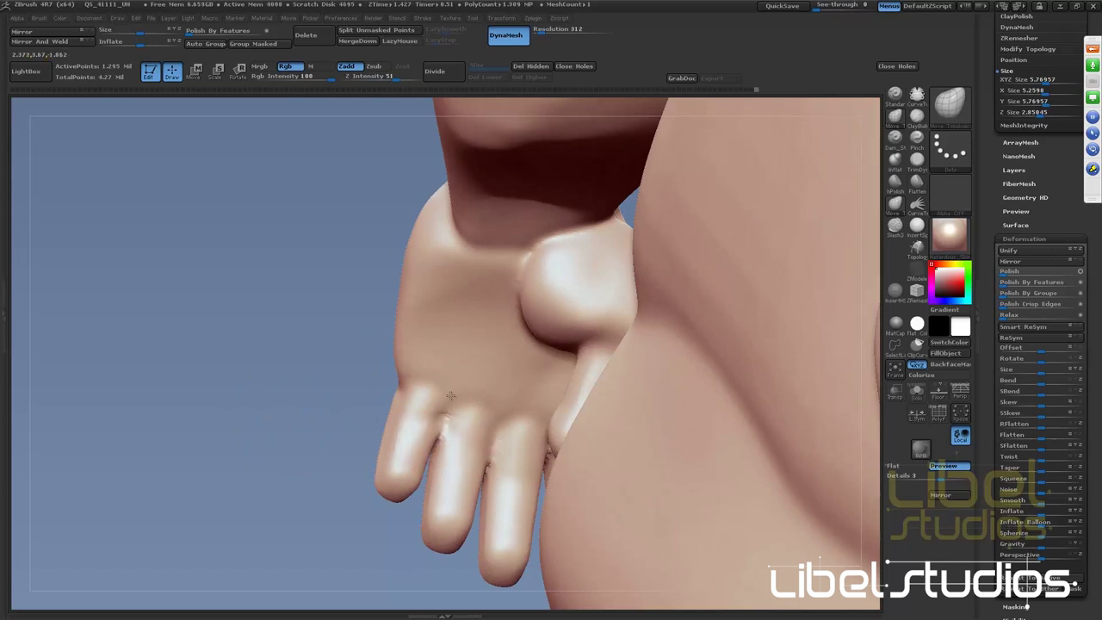
Isolate two fingers, clear the mask and set Z Intensity to 51
ctrl+shift+click(430, 460)
key(ctrl+a)
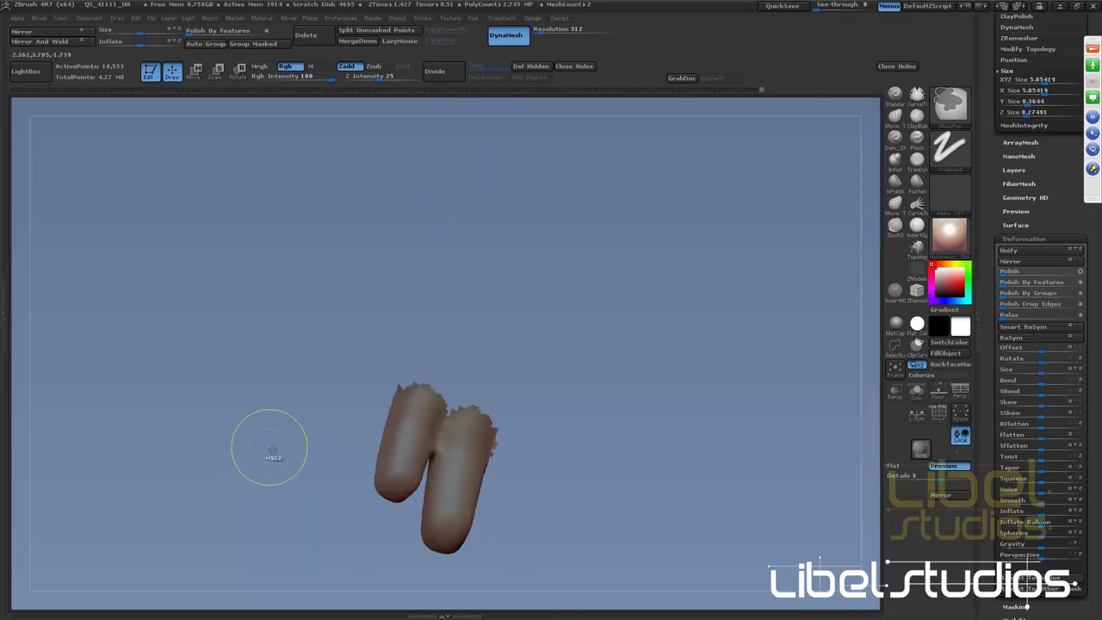
ctrl+click(271, 406)
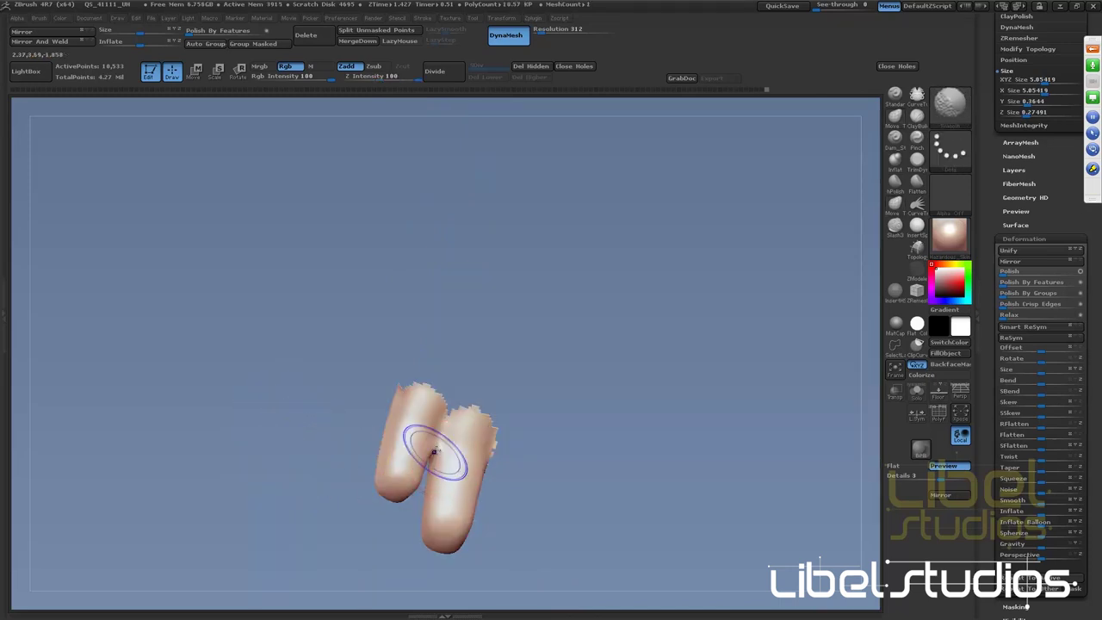
key(u)
drag(419, 451, 436, 451)
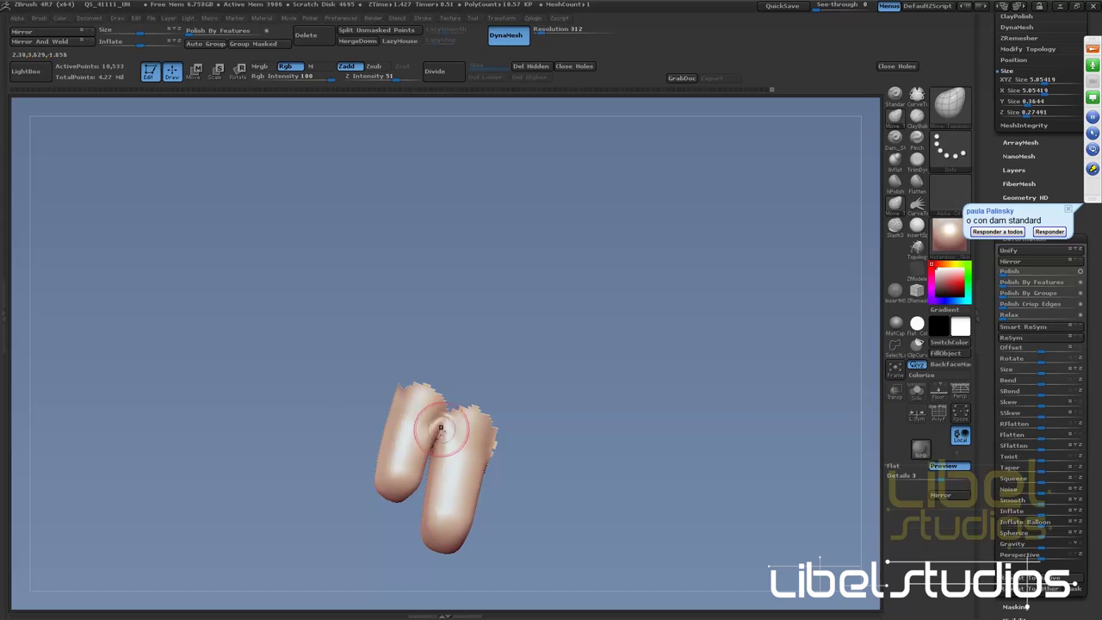
Orbit the isolated fingers to an upright angle and switch to smoothing
drag(327, 396, 393, 393)
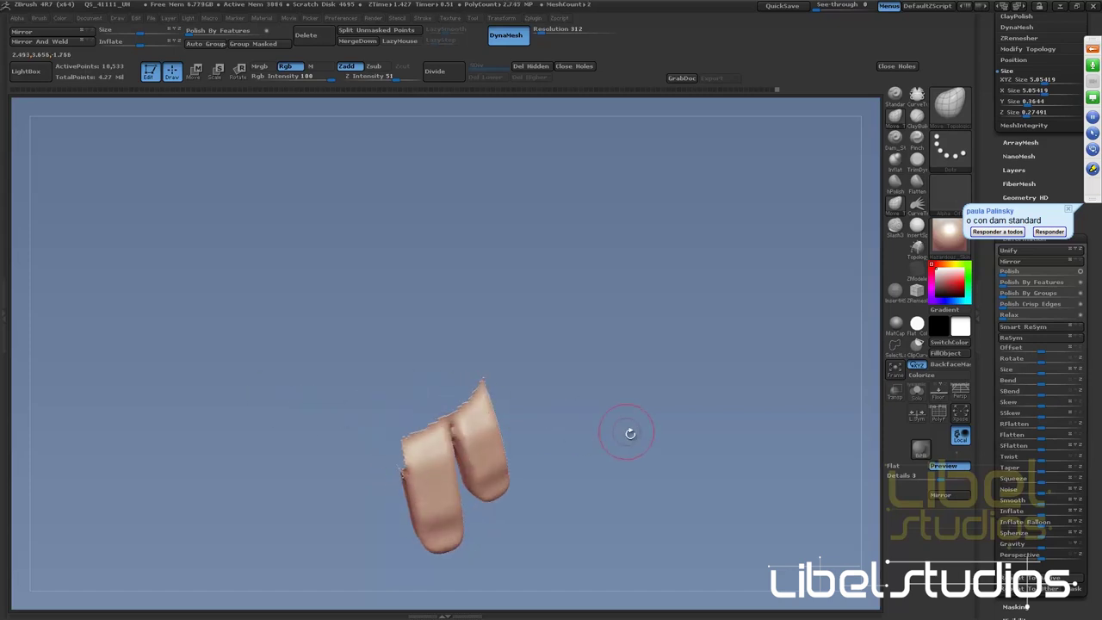
drag(620, 372, 517, 410)
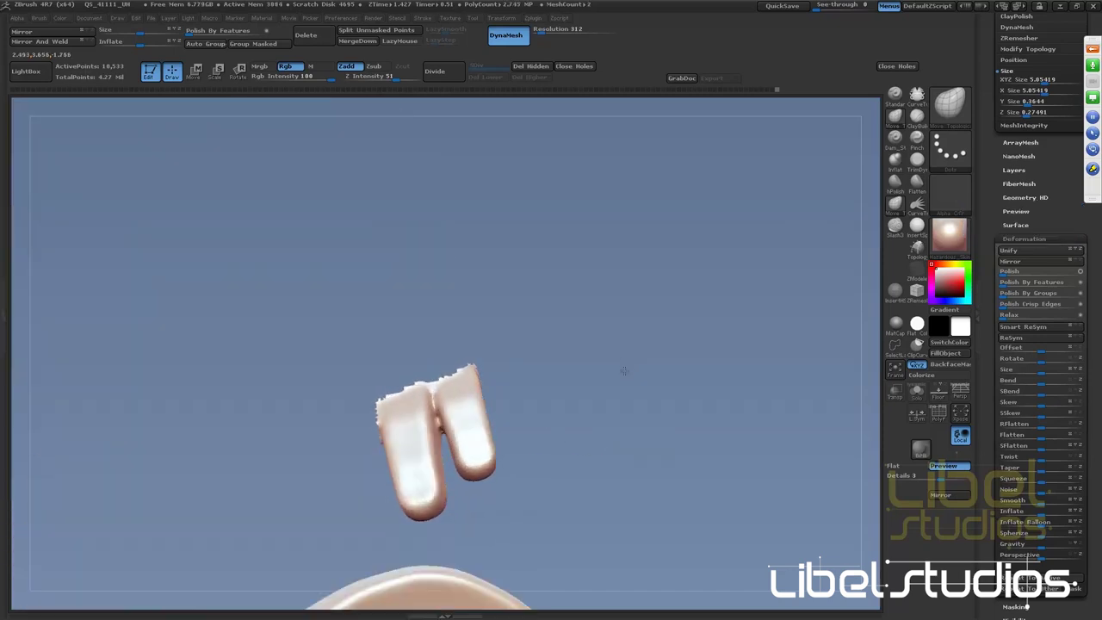
drag(517, 410, 449, 424)
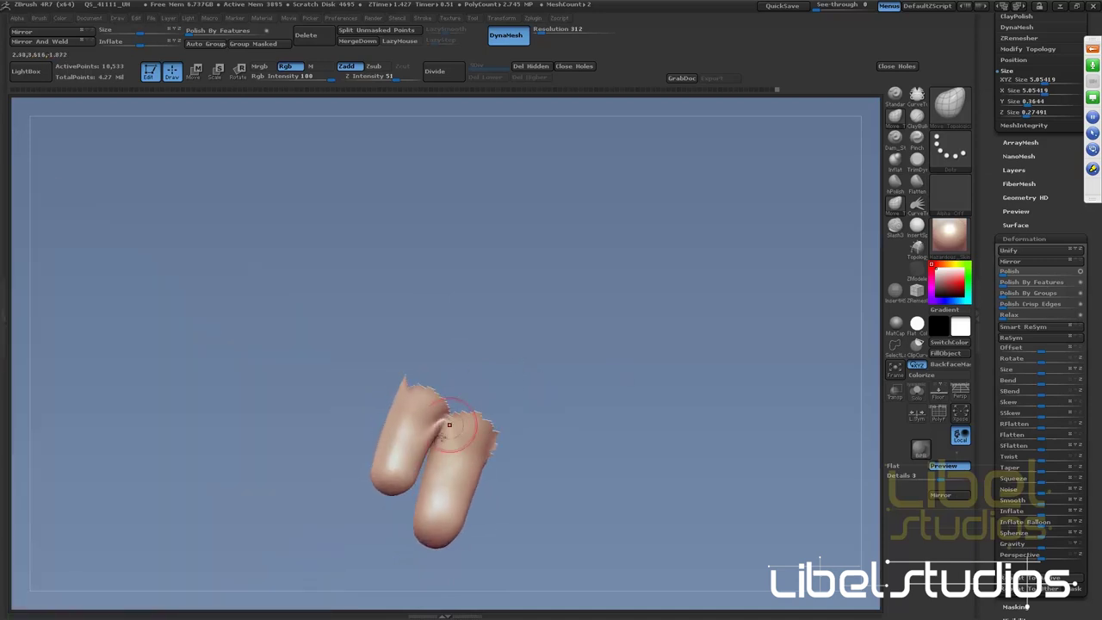
drag(514, 370, 509, 359)
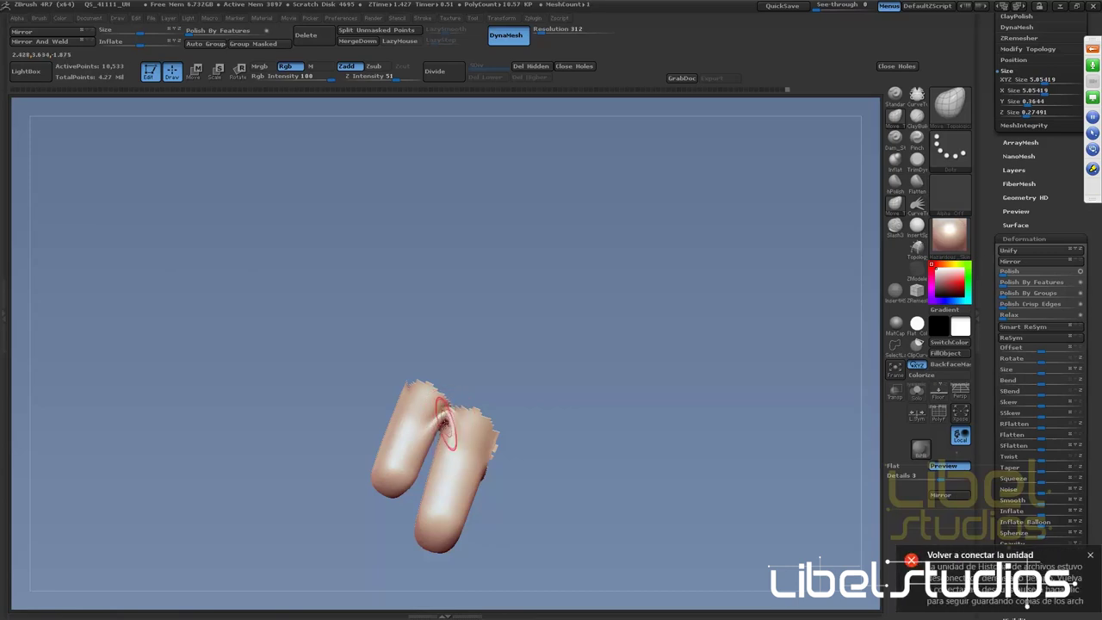
key(shift)
Isolate a single finger, reveal all geometry again, and orbit so the fingers point up
drag(482, 377, 591, 381)
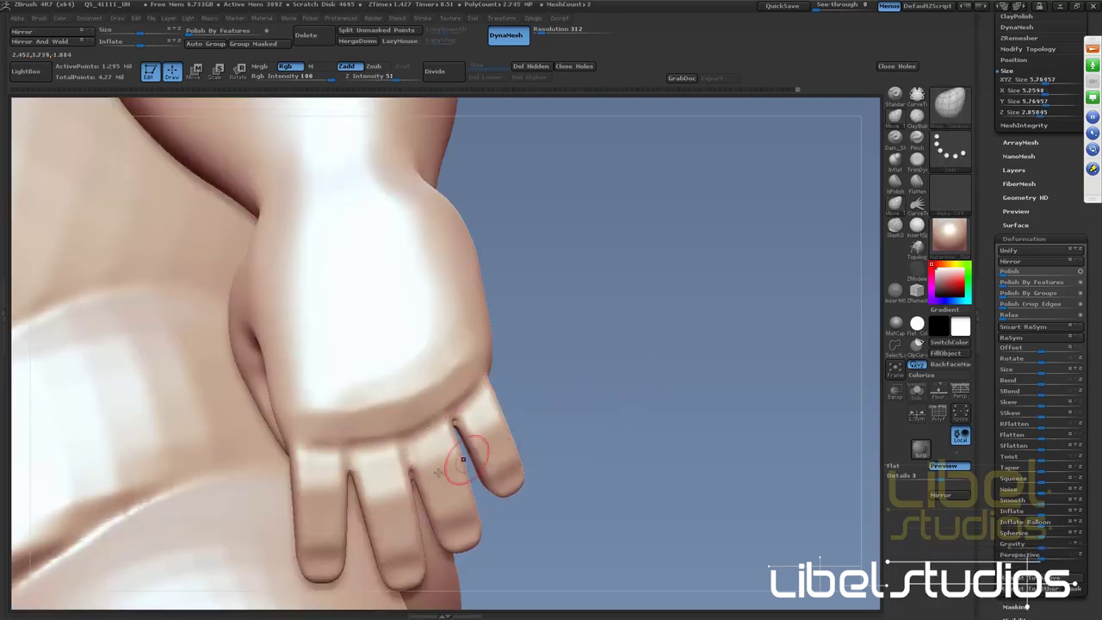
ctrl+shift+click(420, 474)
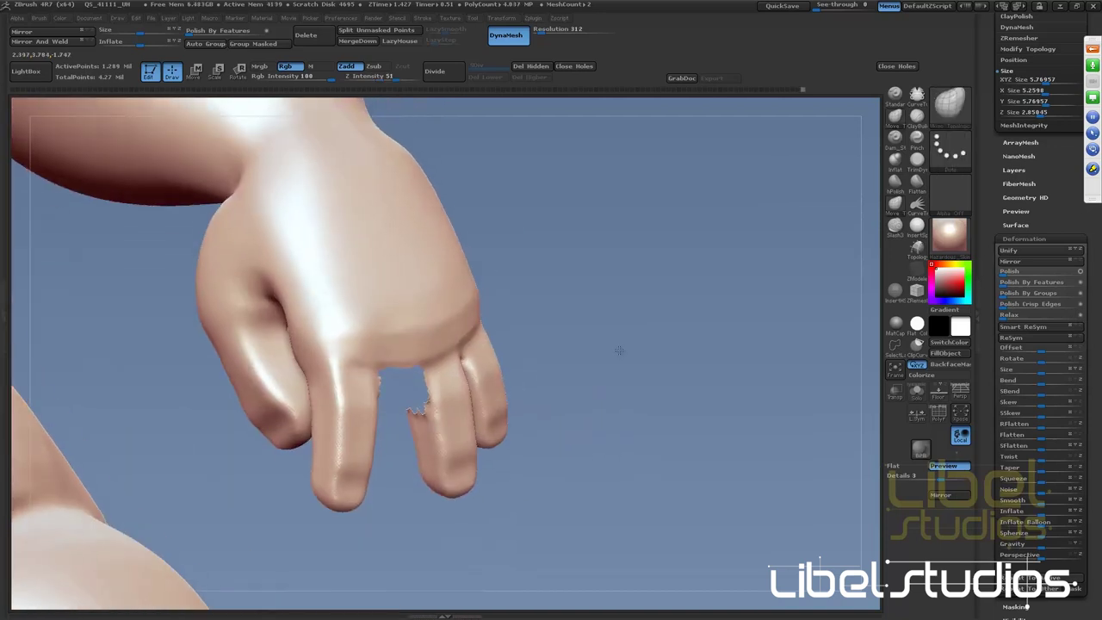
ctrl+shift+drag(424, 416, 418, 385)
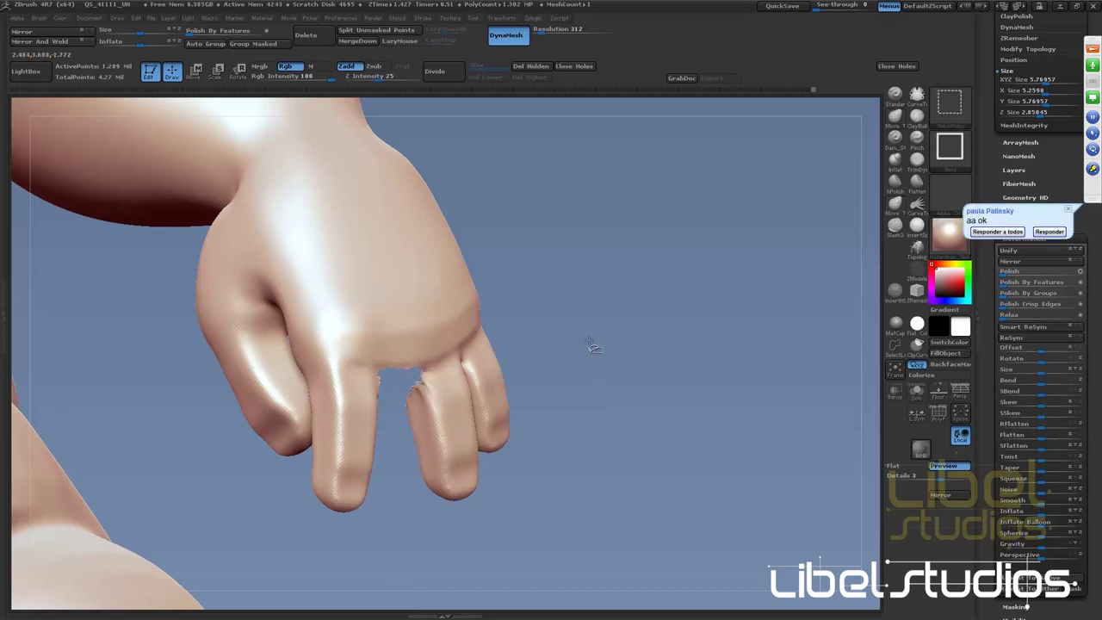
ctrl+shift+click(615, 364)
drag(615, 365, 565, 381)
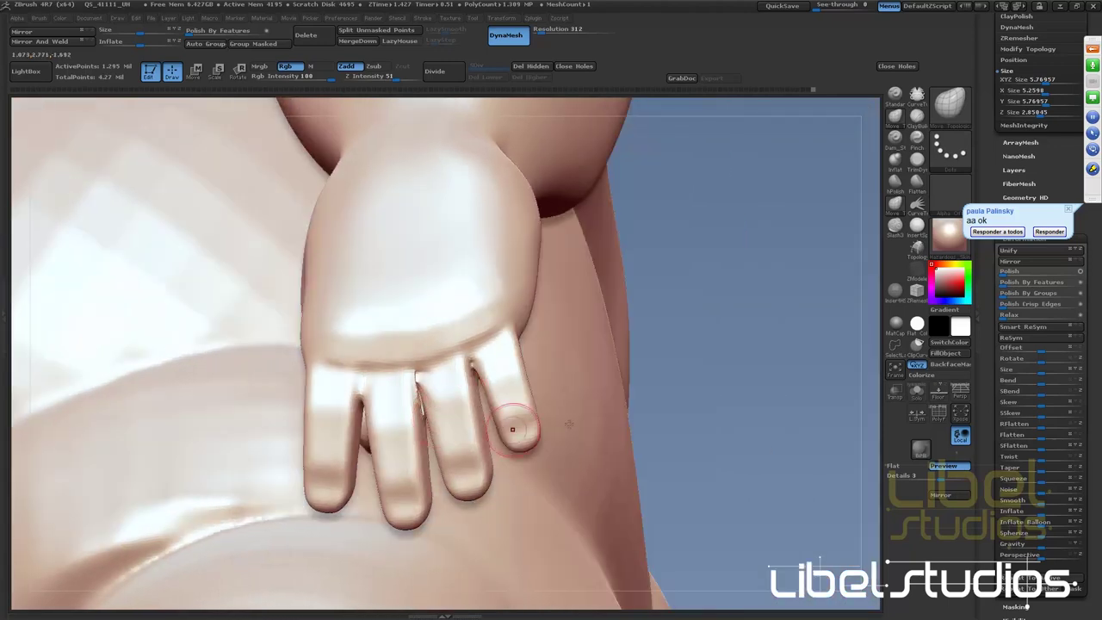
mouse_move(734, 363)
mouse_down()
mouse_move(680, 215)
mouse_move(456, 386)
mouse_up()
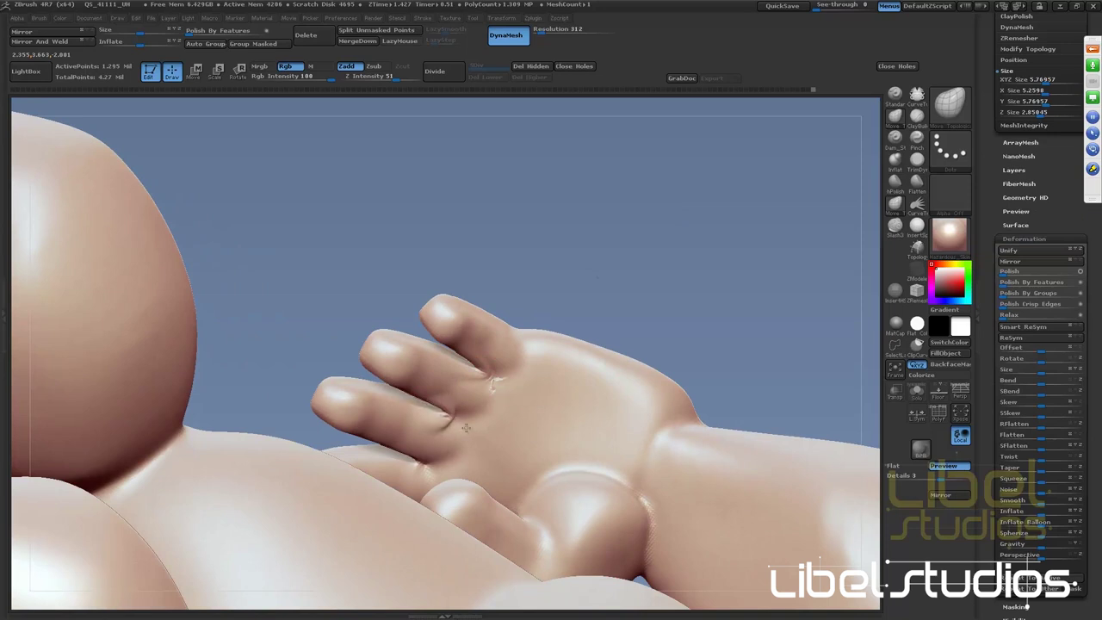
drag(600, 292, 591, 283)
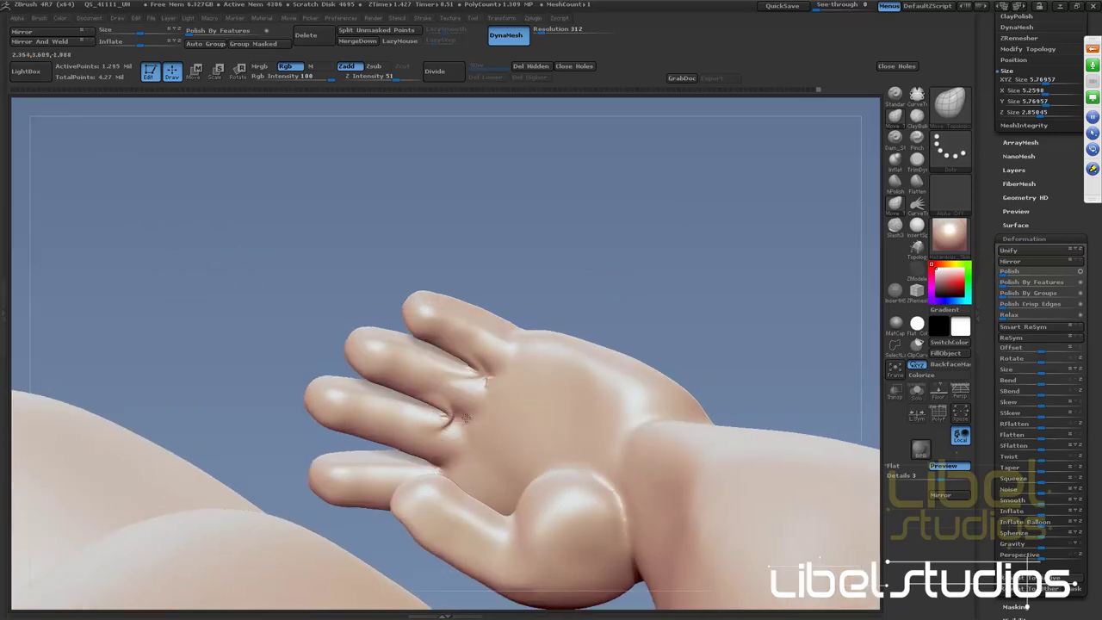
mouse_move(534, 278)
mouse_down()
mouse_move(578, 239)
mouse_move(651, 374)
mouse_move(635, 333)
mouse_move(554, 253)
mouse_move(564, 242)
mouse_move(573, 256)
mouse_move(546, 288)
mouse_up()
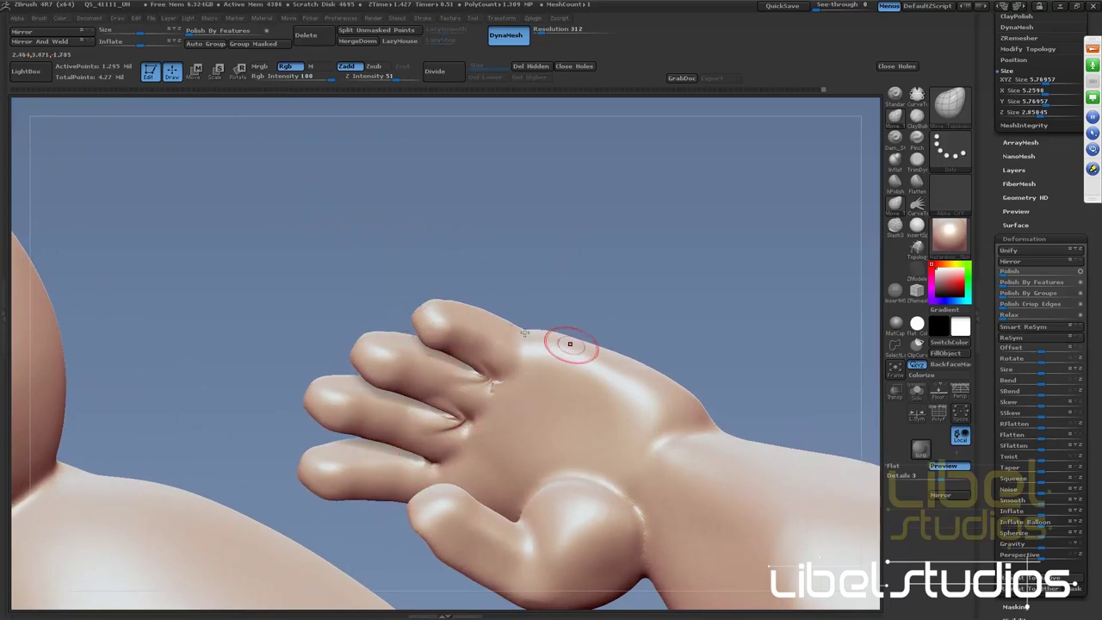
mouse_move(593, 281)
mouse_down()
mouse_move(598, 264)
mouse_move(631, 339)
mouse_move(491, 443)
mouse_up()
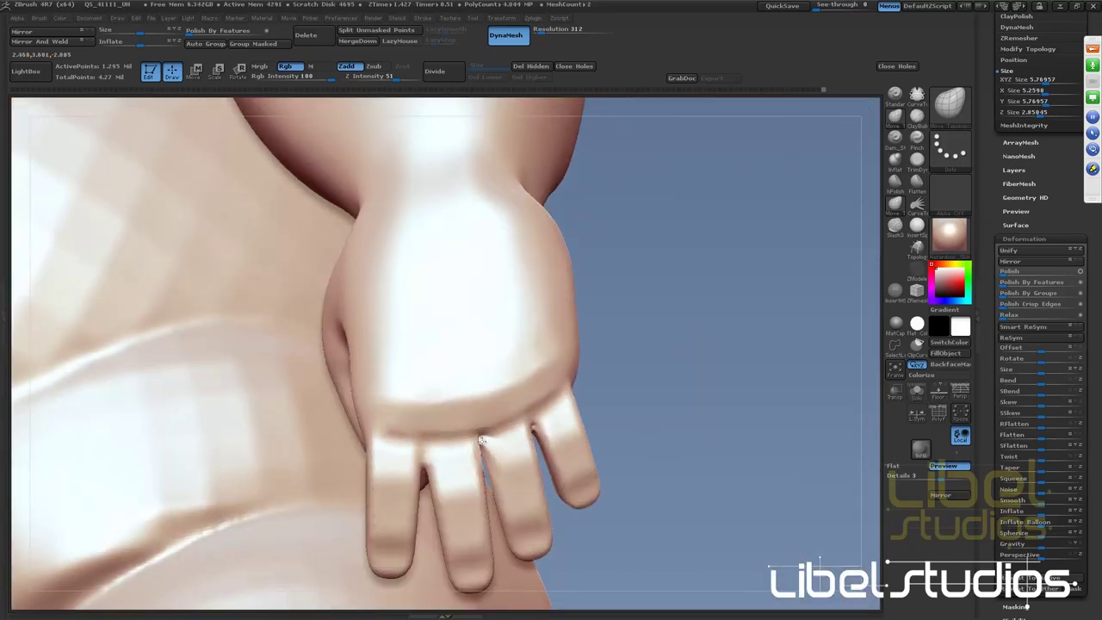
Build a ClayBuildup ridge along the knuckle line, then smooth the middle and ring fingers
click(918, 116)
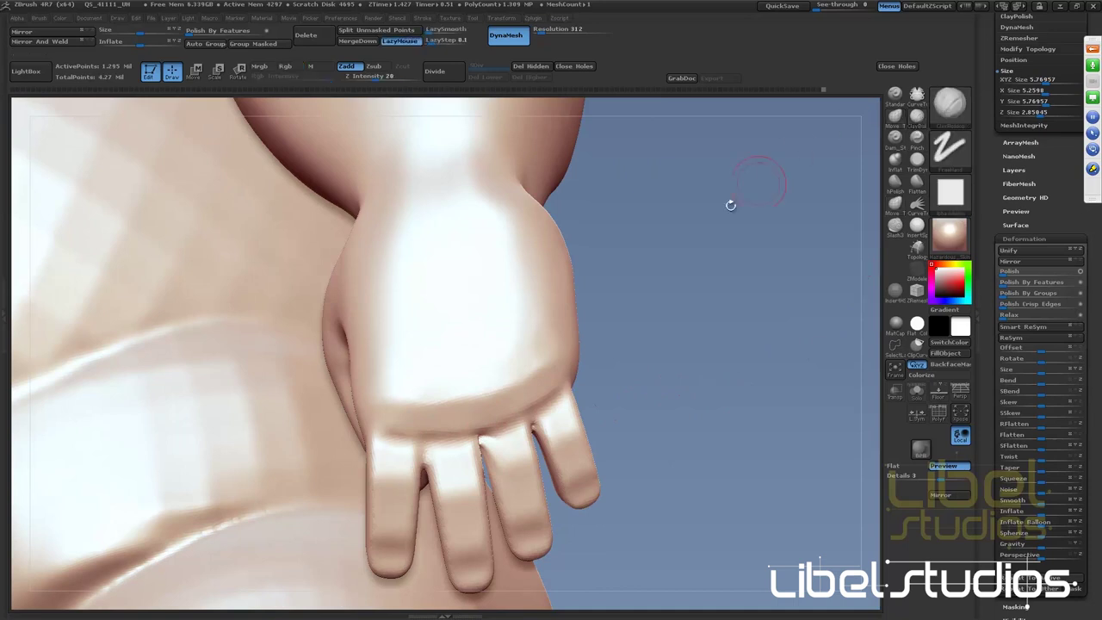
mouse_move(392, 408)
mouse_down()
mouse_move(383, 412)
mouse_move(448, 419)
mouse_up()
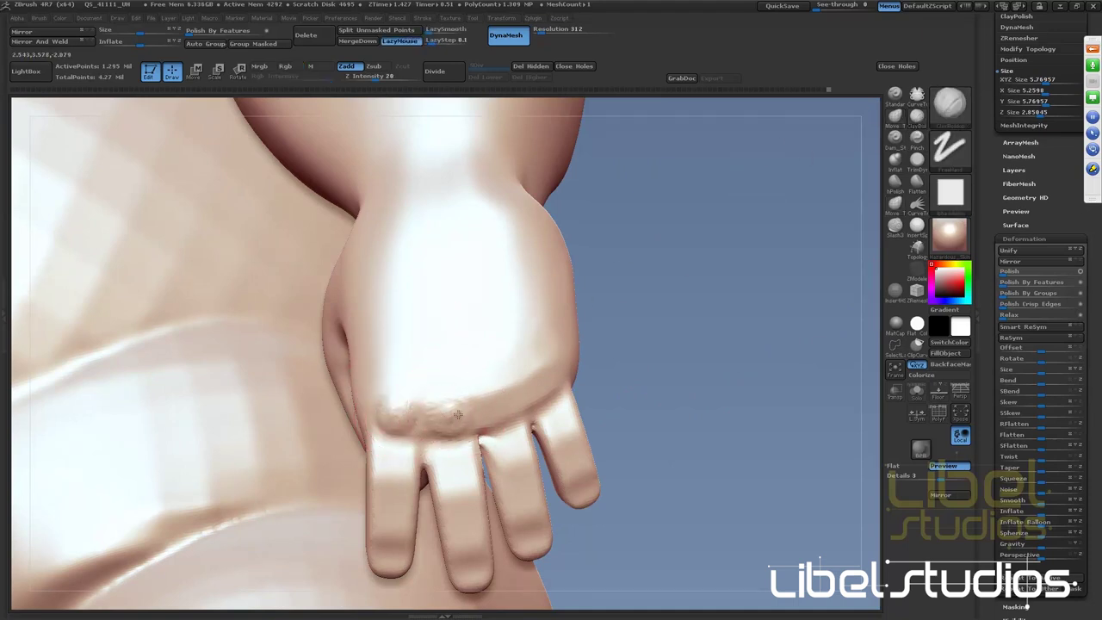
drag(504, 394, 542, 375)
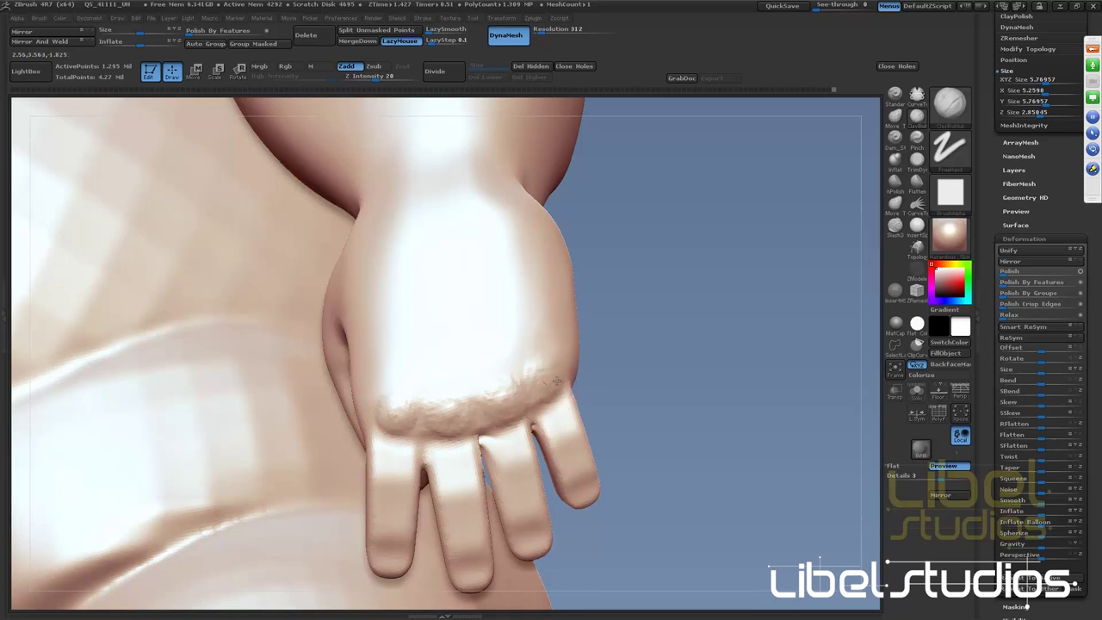
drag(485, 425, 474, 319)
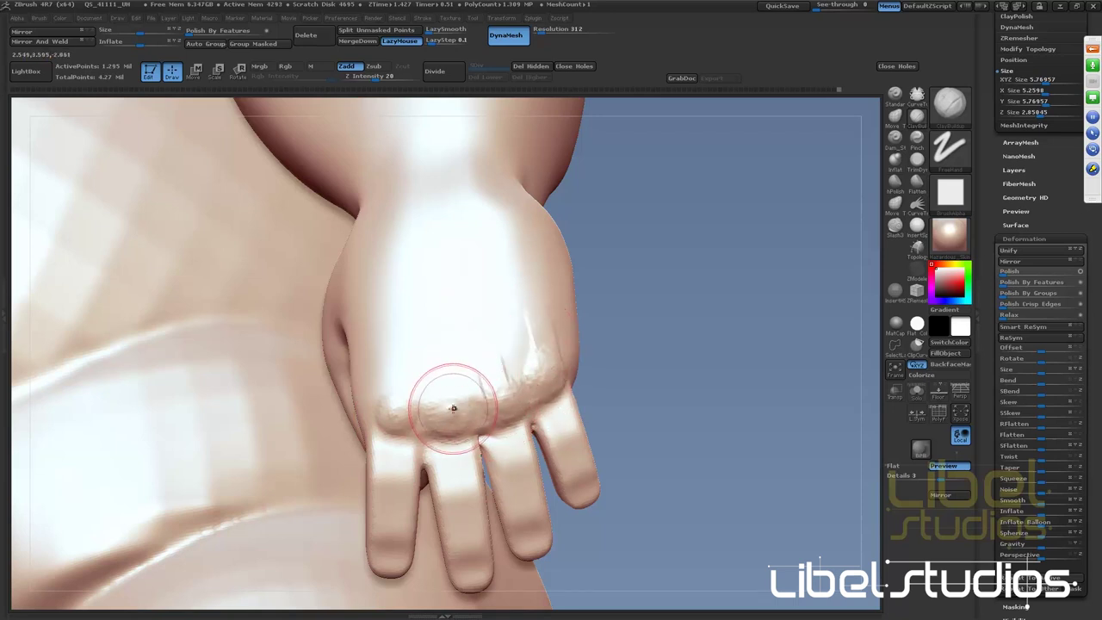
drag(453, 409, 419, 364)
key(b)
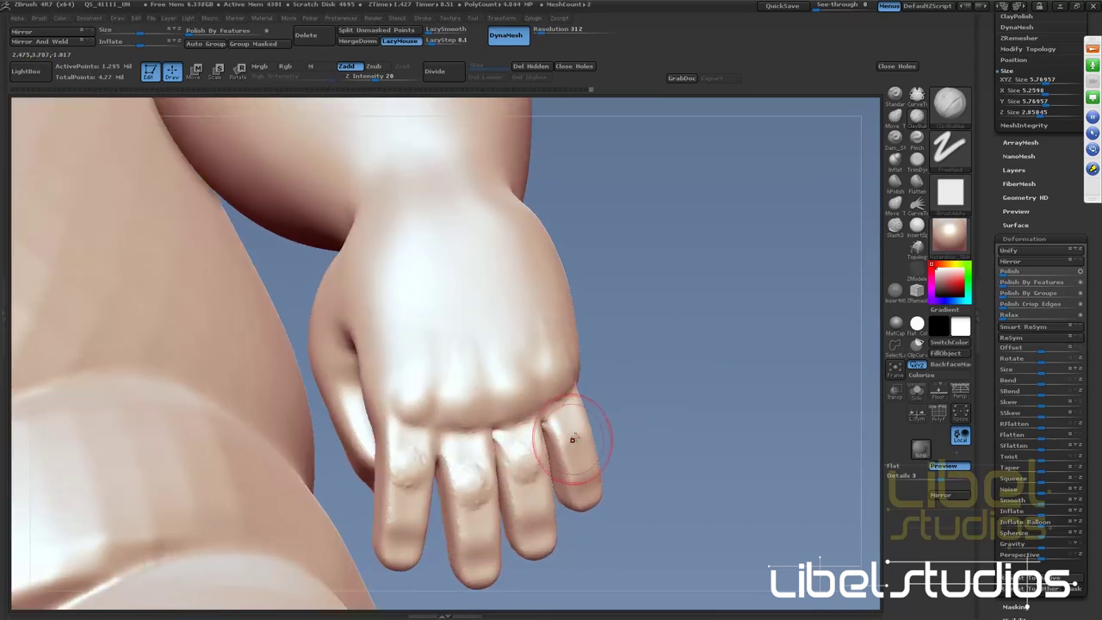
shift+drag(578, 437, 521, 463)
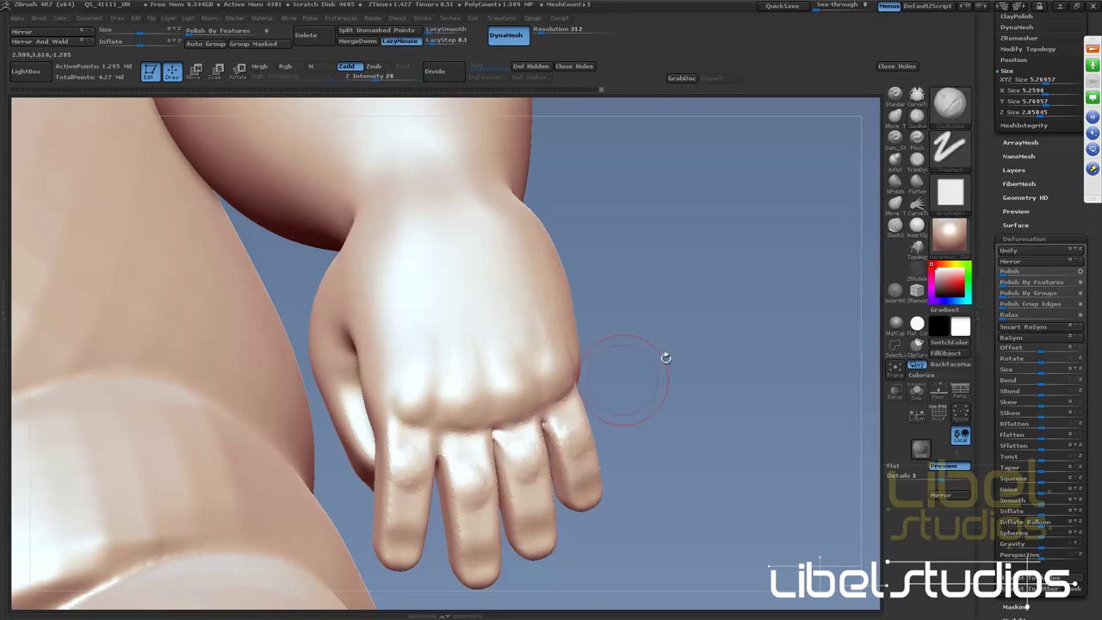
Smooth the crease beside the thumb and switch to the Pinch brush
drag(664, 357, 706, 346)
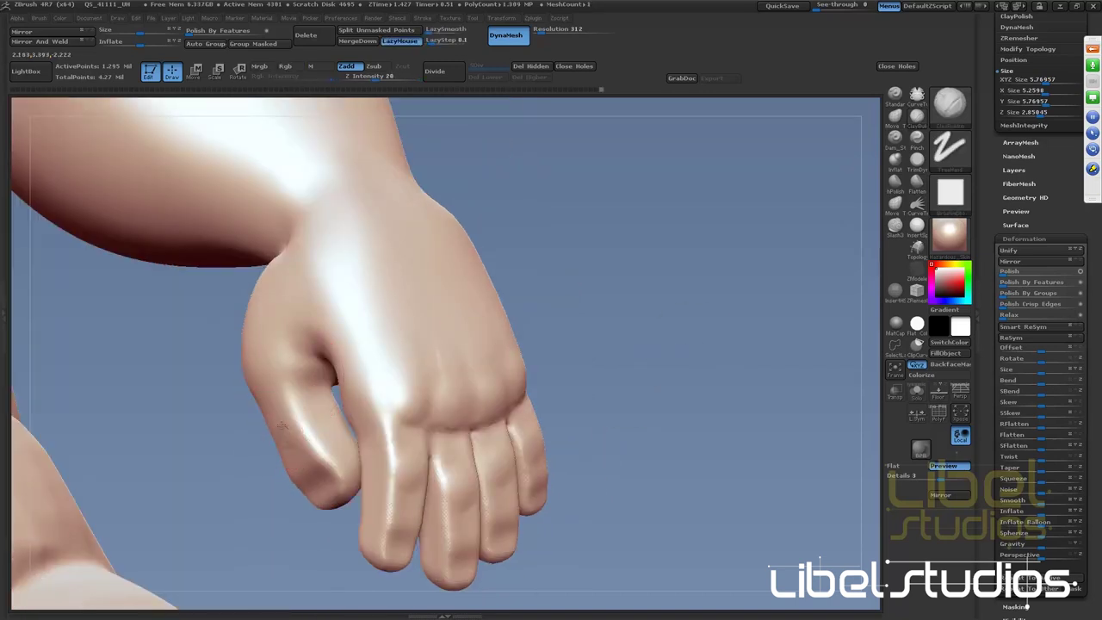
shift+drag(283, 429, 287, 427)
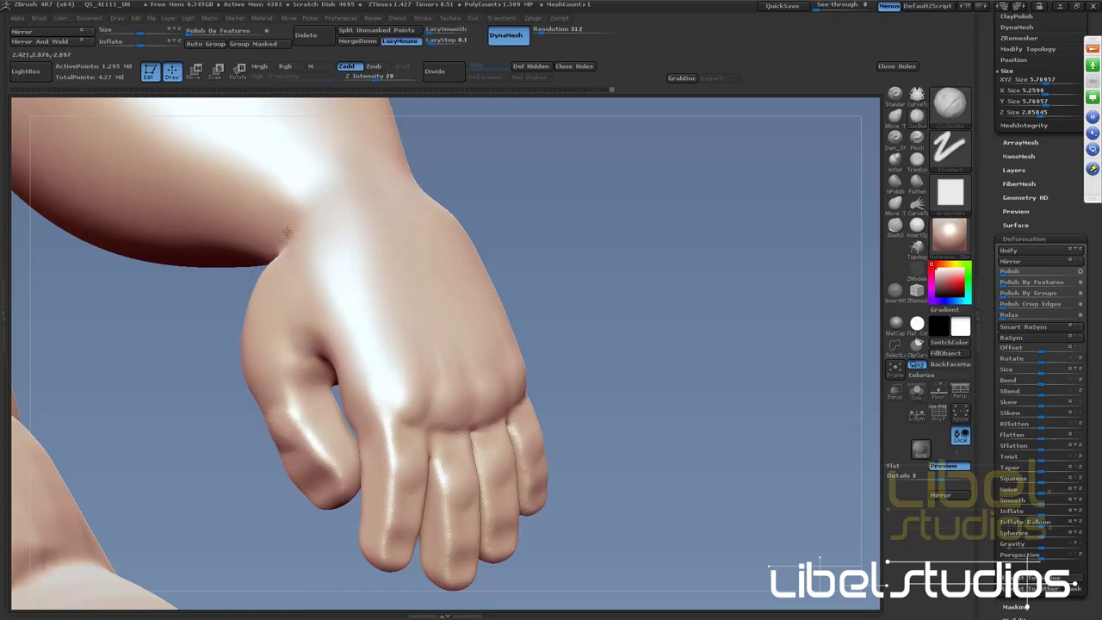
mouse_move(344, 246)
alt+mouse_down()
mouse_move(568, 373)
mouse_move(414, 271)
mouse_move(416, 260)
mouse_move(473, 253)
mouse_move(396, 283)
mouse_move(529, 290)
mouse_move(405, 388)
alt+mouse_up()
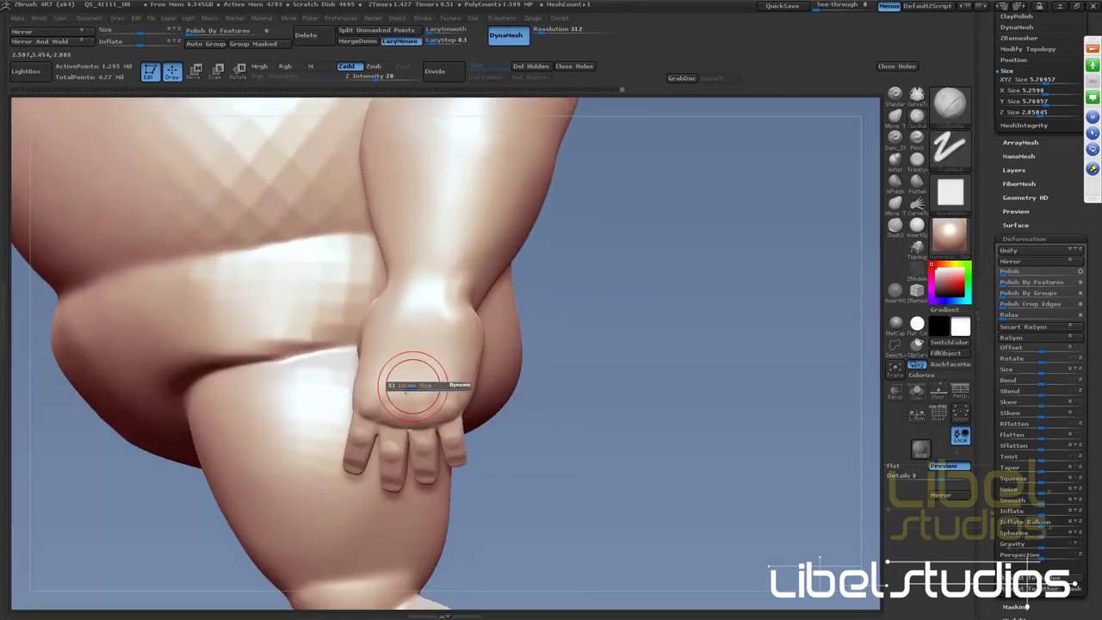
drag(566, 450, 585, 398)
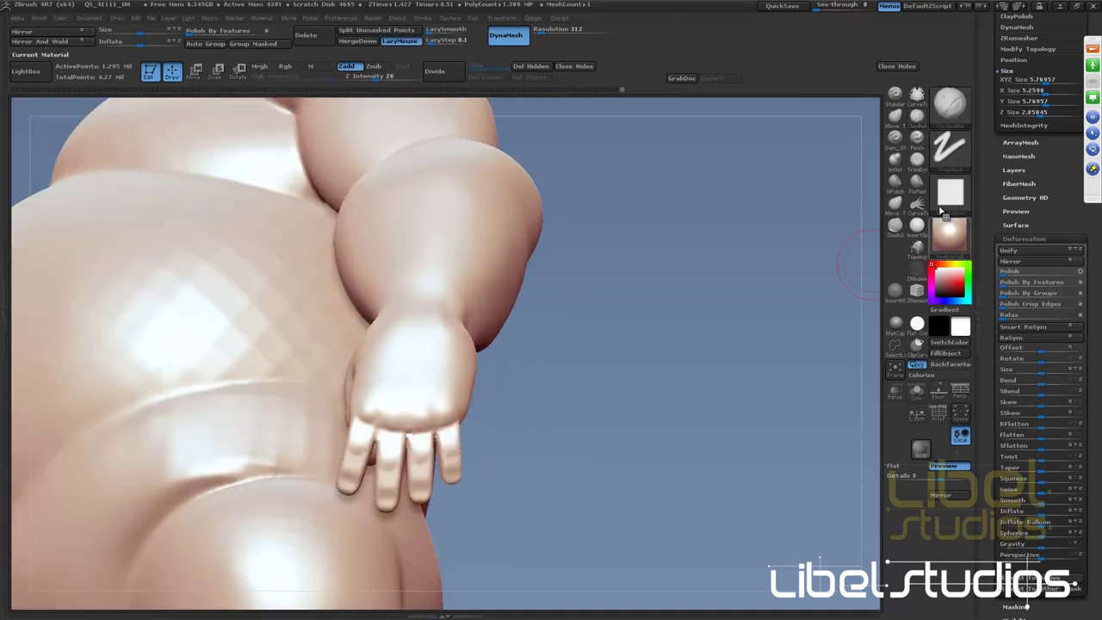
click(918, 161)
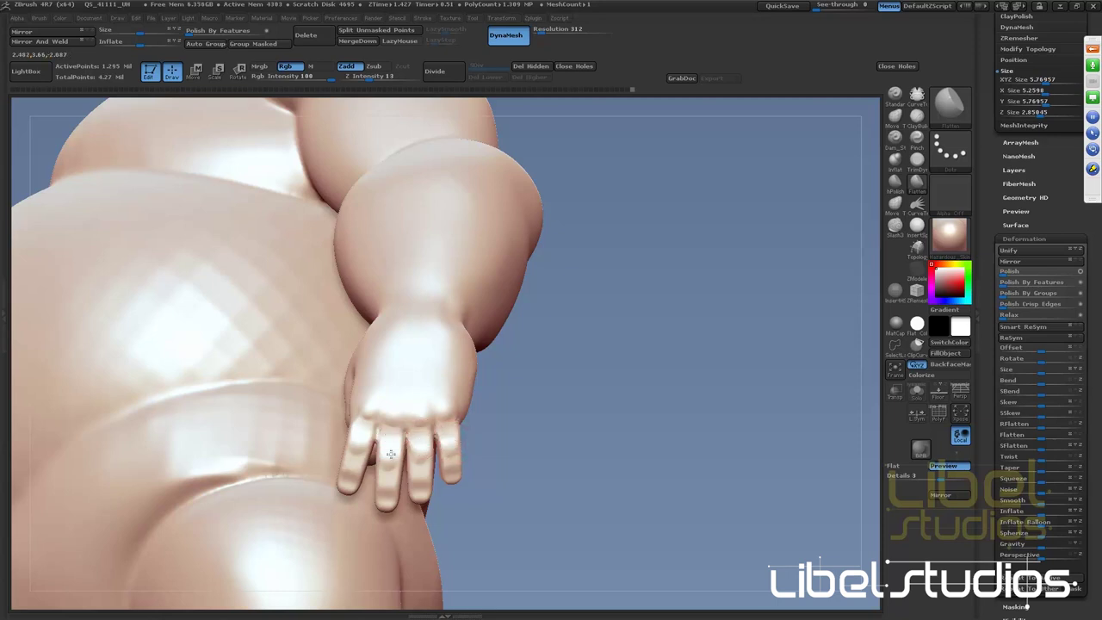
mouse_move(577, 358)
mouse_down()
mouse_move(603, 392)
mouse_move(570, 409)
mouse_move(497, 352)
mouse_move(556, 332)
mouse_move(502, 273)
mouse_move(491, 317)
mouse_move(511, 302)
mouse_move(482, 301)
mouse_up()
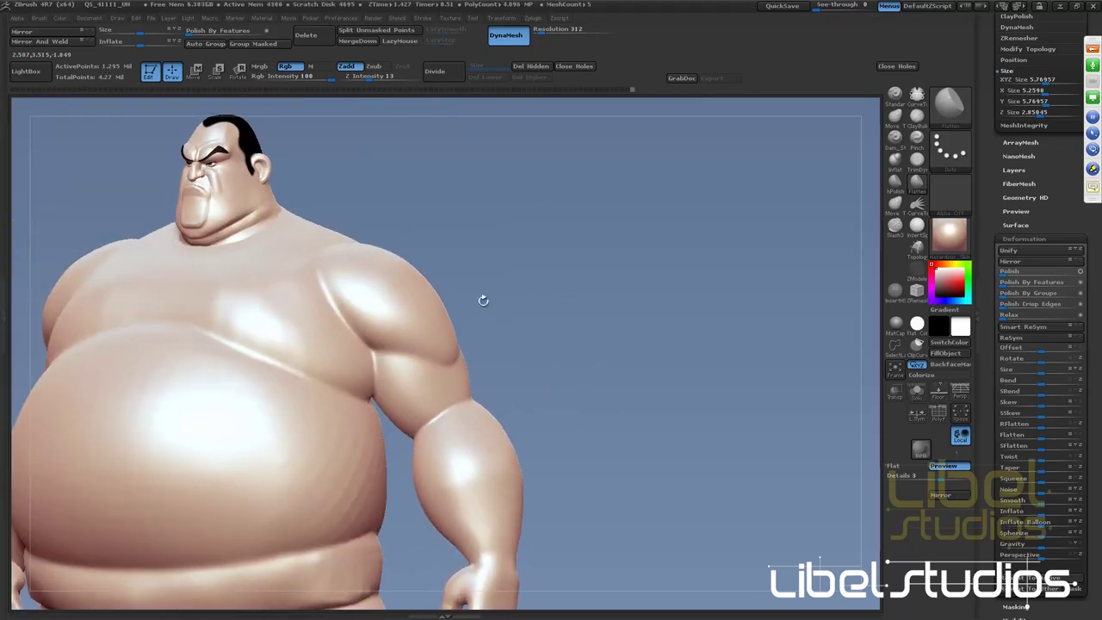
Select TrimDynamic and hide everything except the head and a belly slab with SelectRect
click(916, 160)
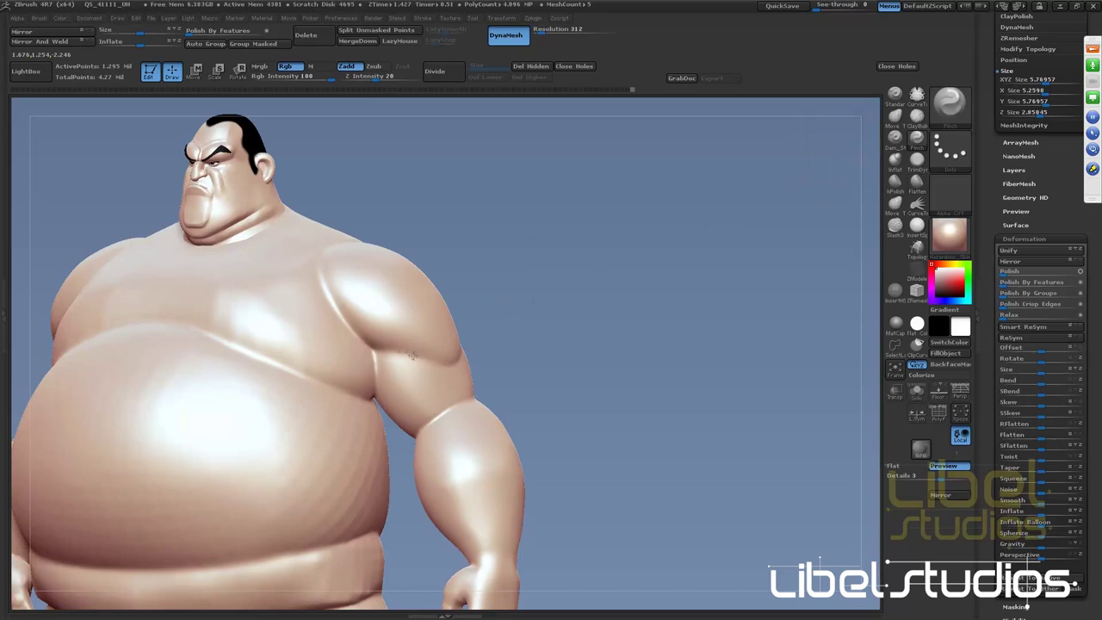
drag(513, 337, 451, 340)
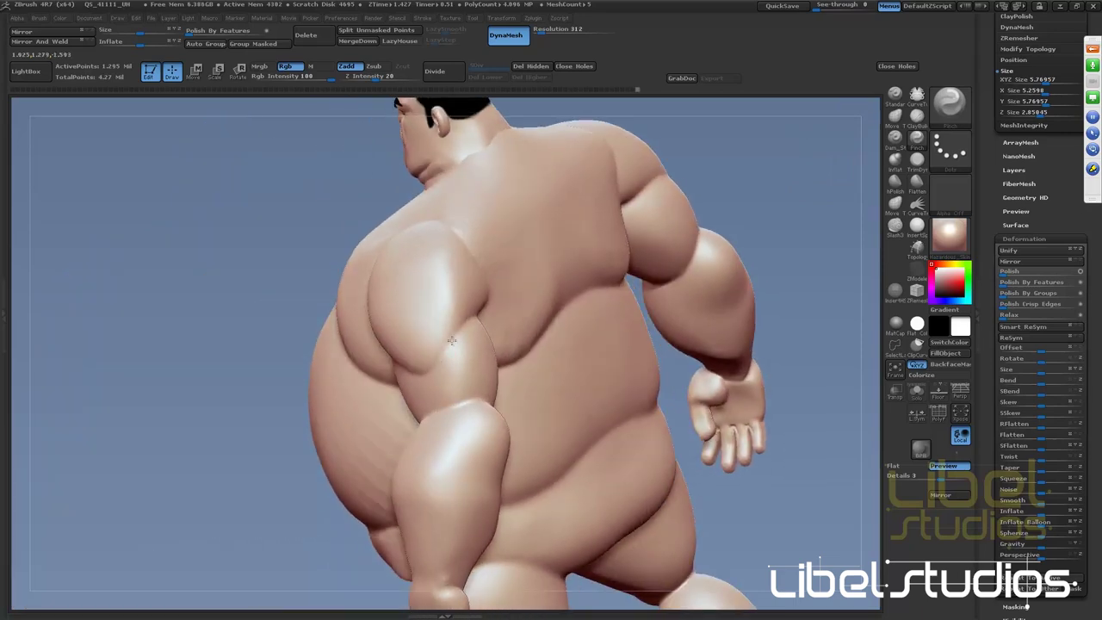
drag(215, 414, 232, 325)
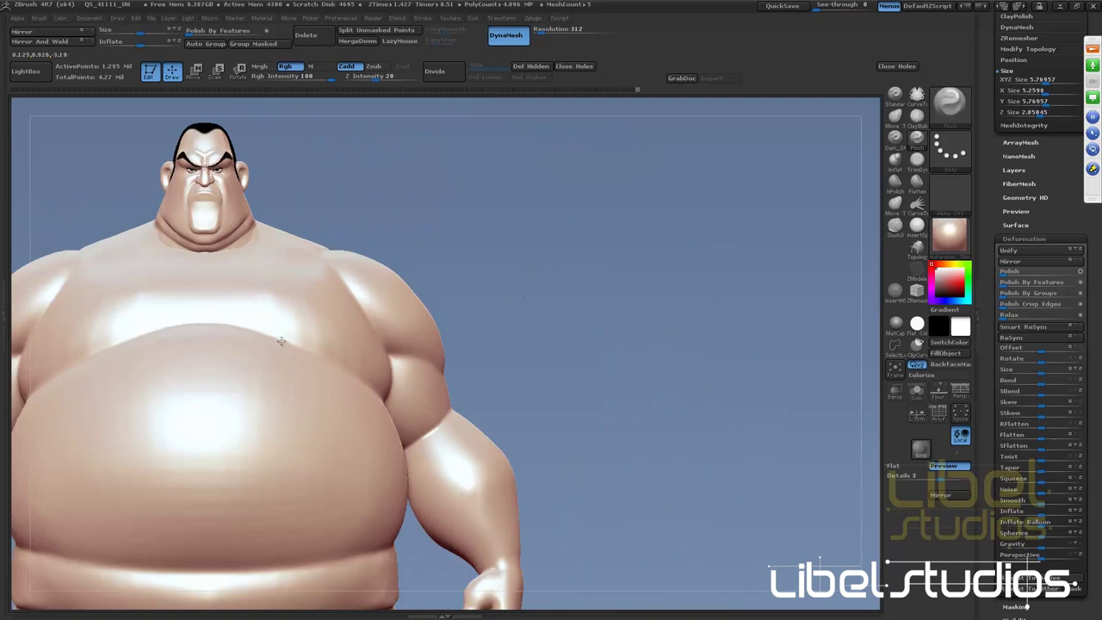
drag(517, 280, 281, 380)
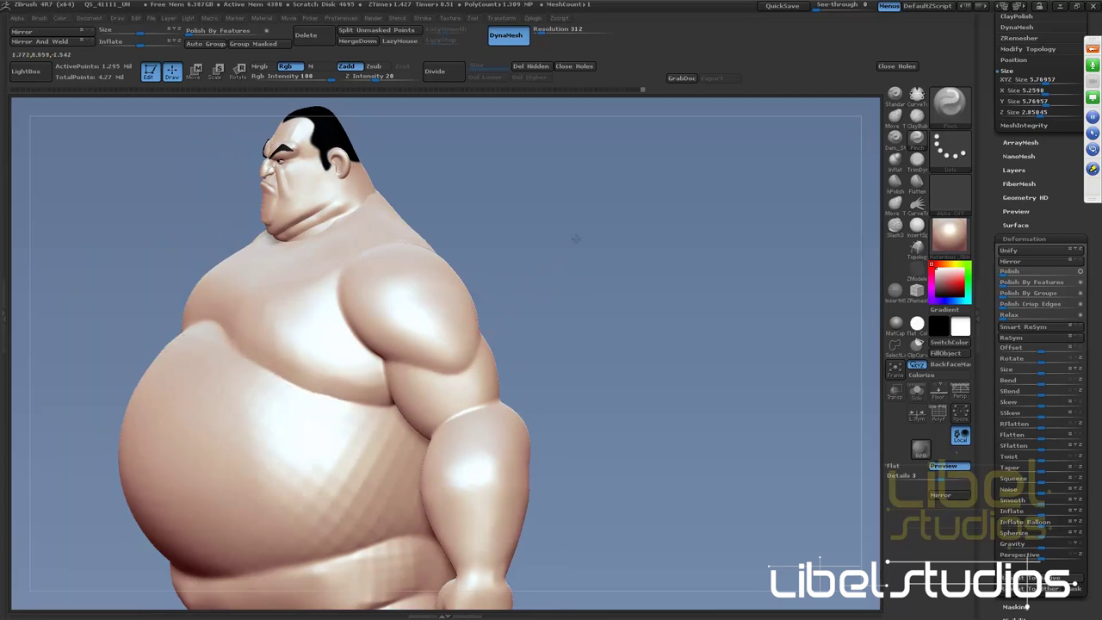
drag(576, 239, 286, 435)
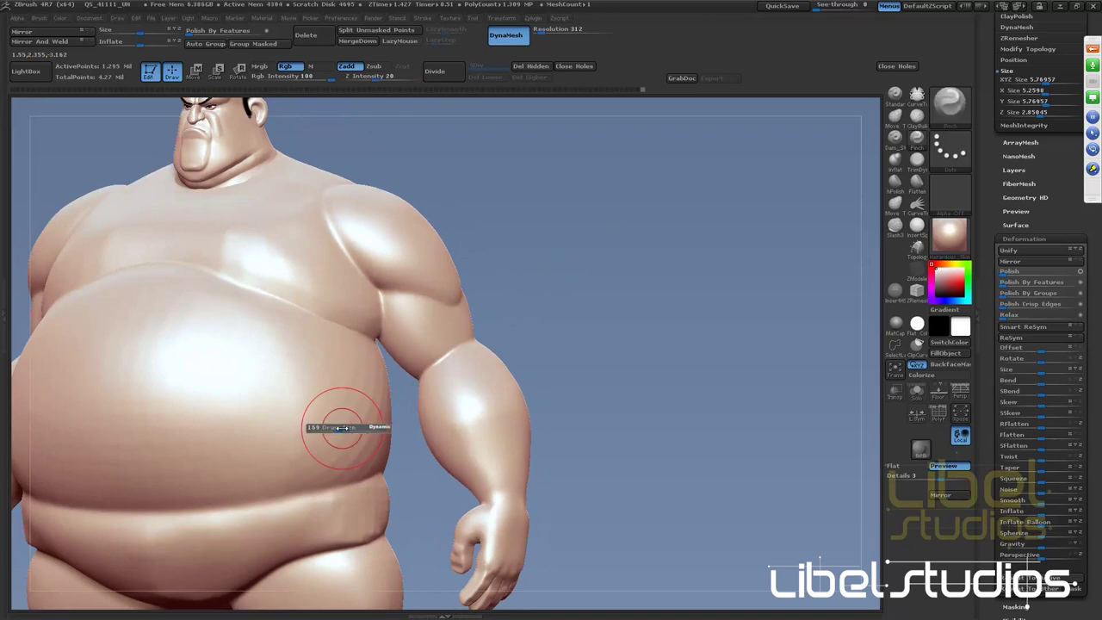
key(shift)
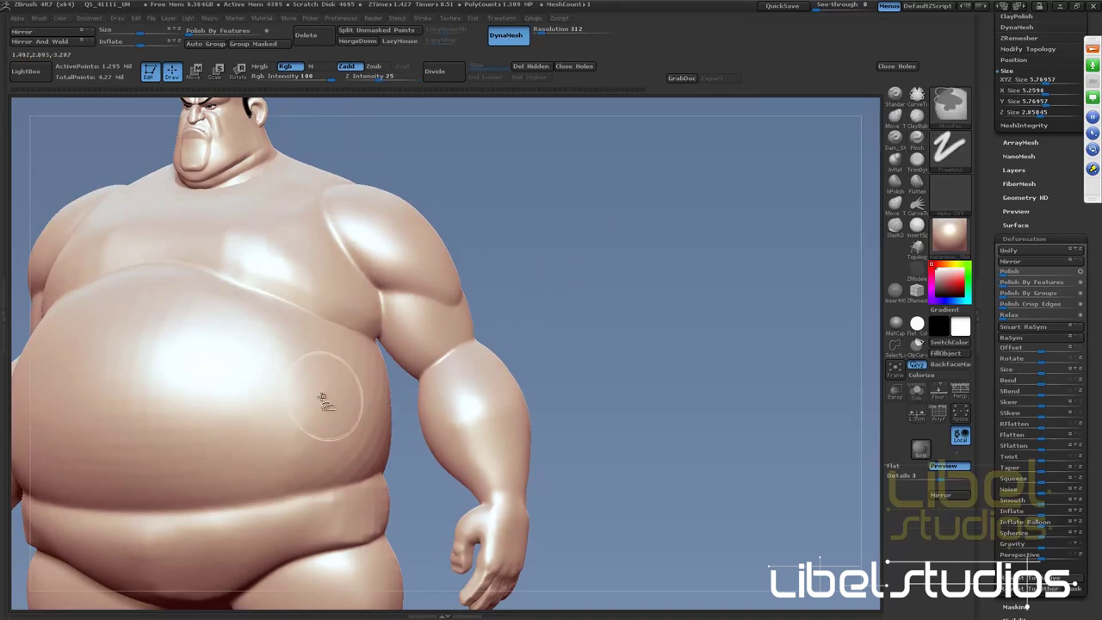
ctrl+shift+click(320, 393)
drag(615, 278, 328, 367)
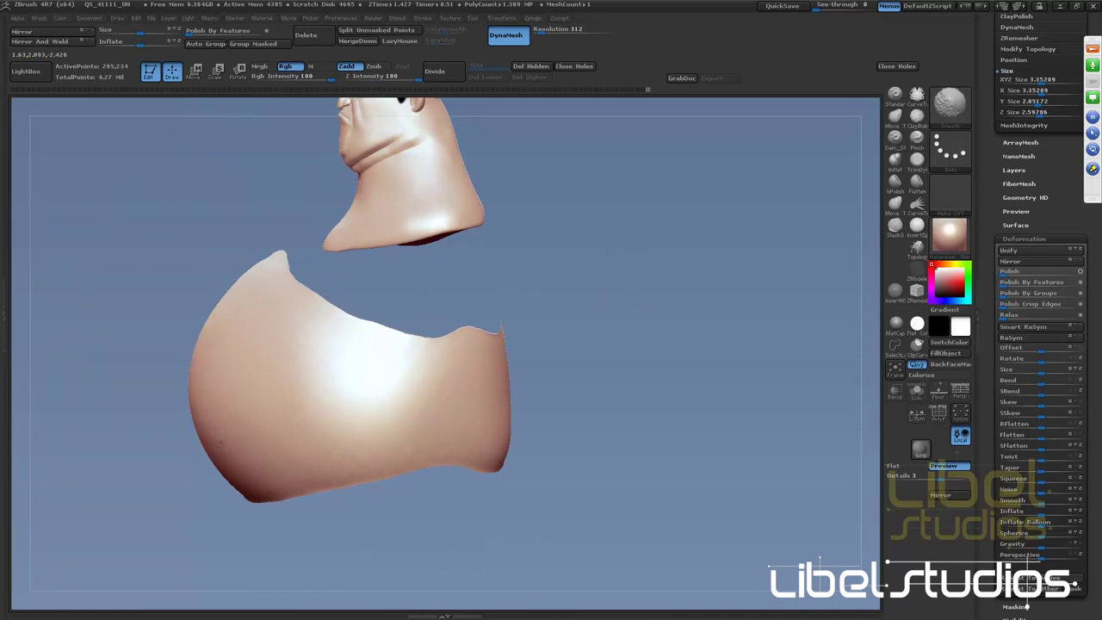
Reveal the whole sumo, turn it to a straight front view, and pick a Zsub carving brush
drag(220, 445, 195, 404)
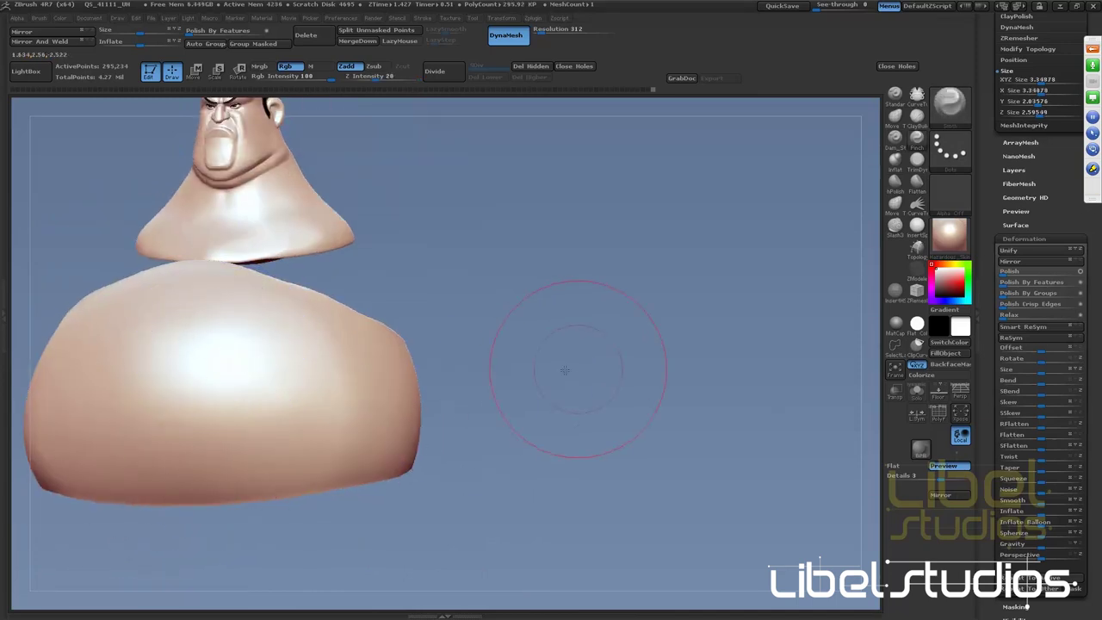
drag(560, 462, 338, 417)
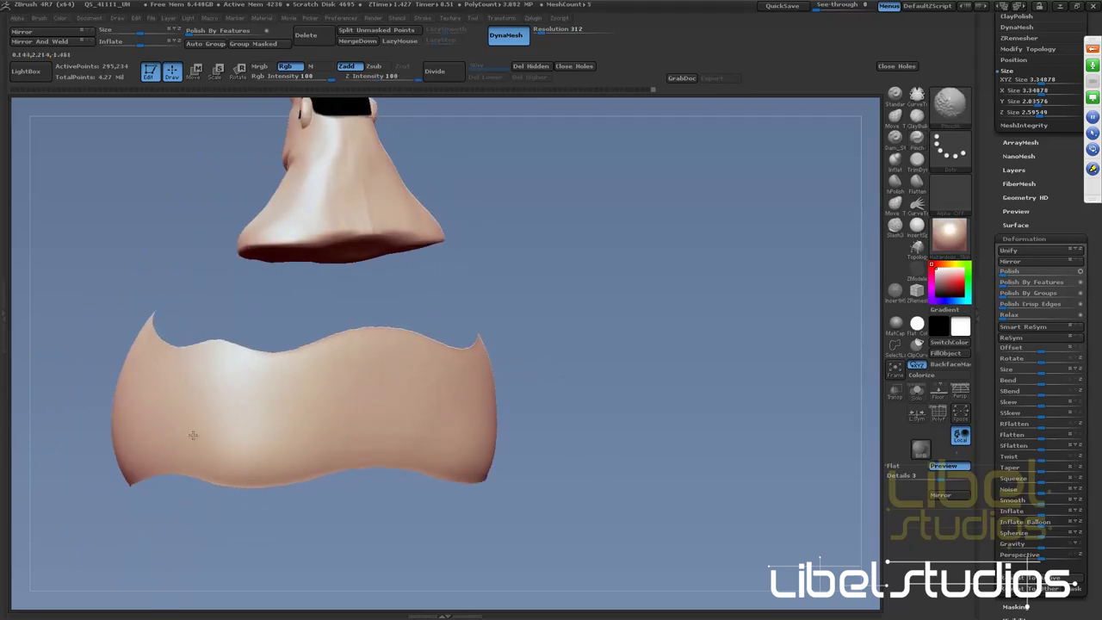
ctrl+shift+click(580, 298)
drag(691, 216, 492, 266)
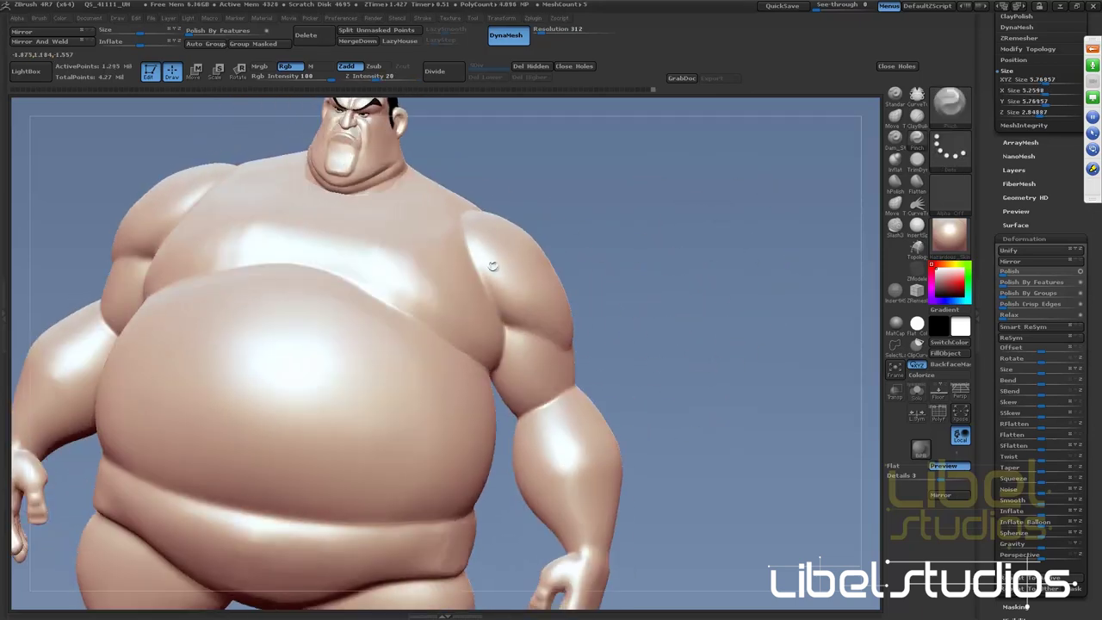
drag(677, 198, 599, 327)
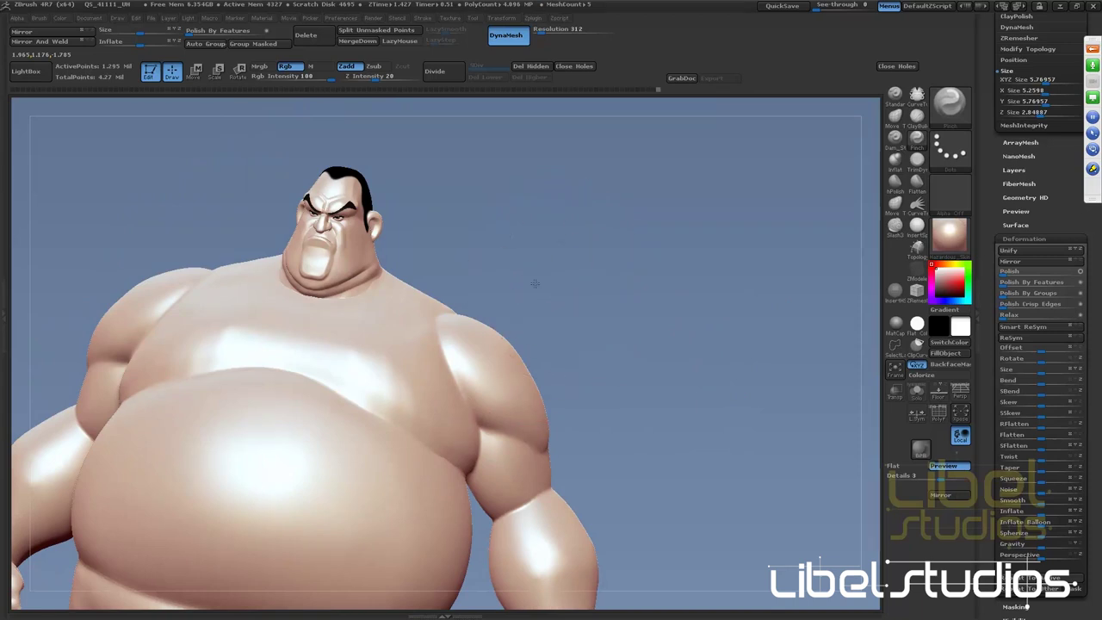
drag(535, 284, 315, 345)
shift+drag(866, 270, 981, 185)
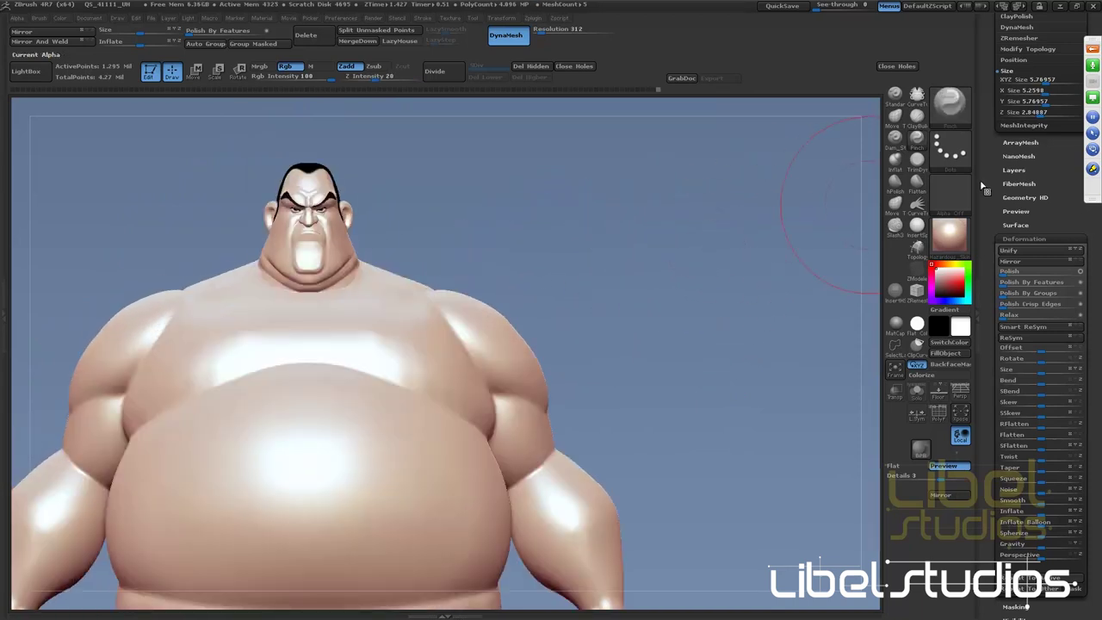
click(896, 138)
Shrink the brush, carve mirrored grooves along the collarbone line, and smooth them
key(s)
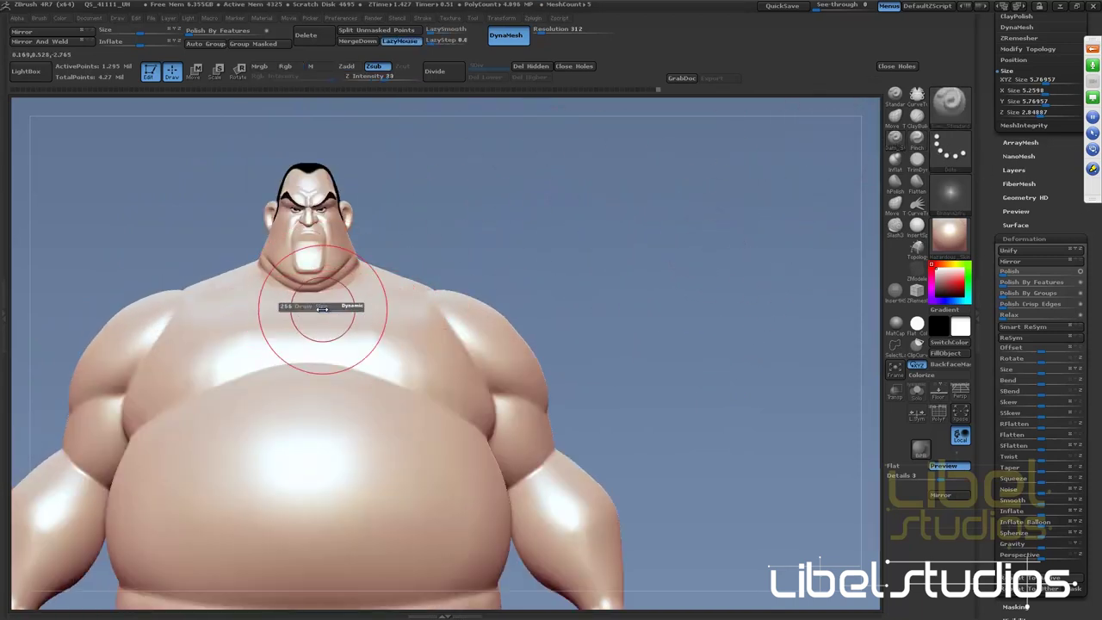
drag(323, 309, 297, 309)
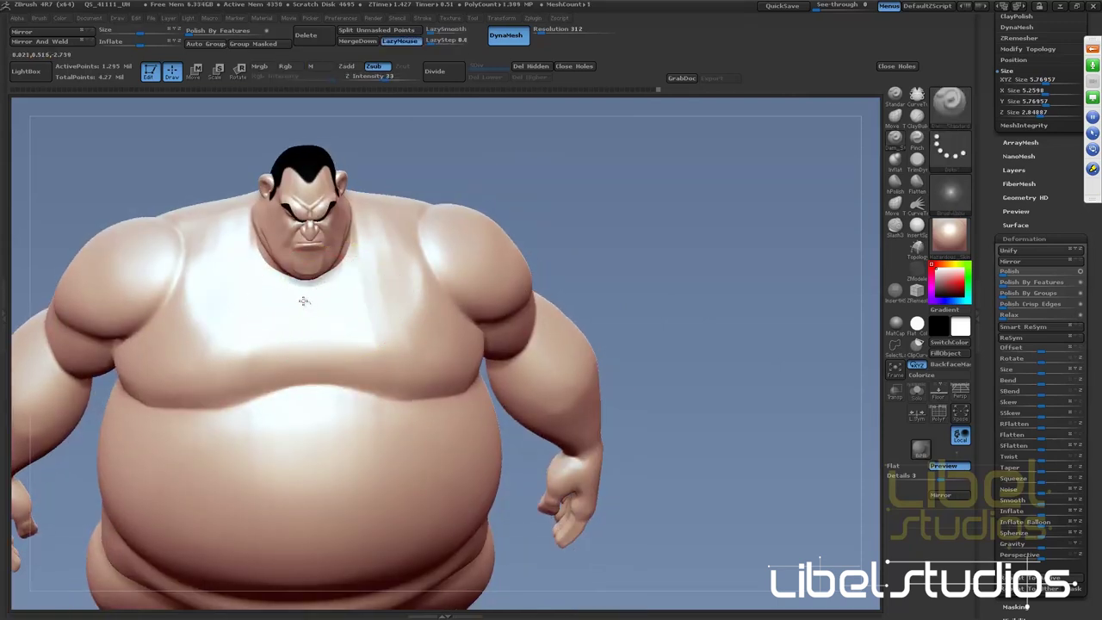
drag(304, 293, 193, 277)
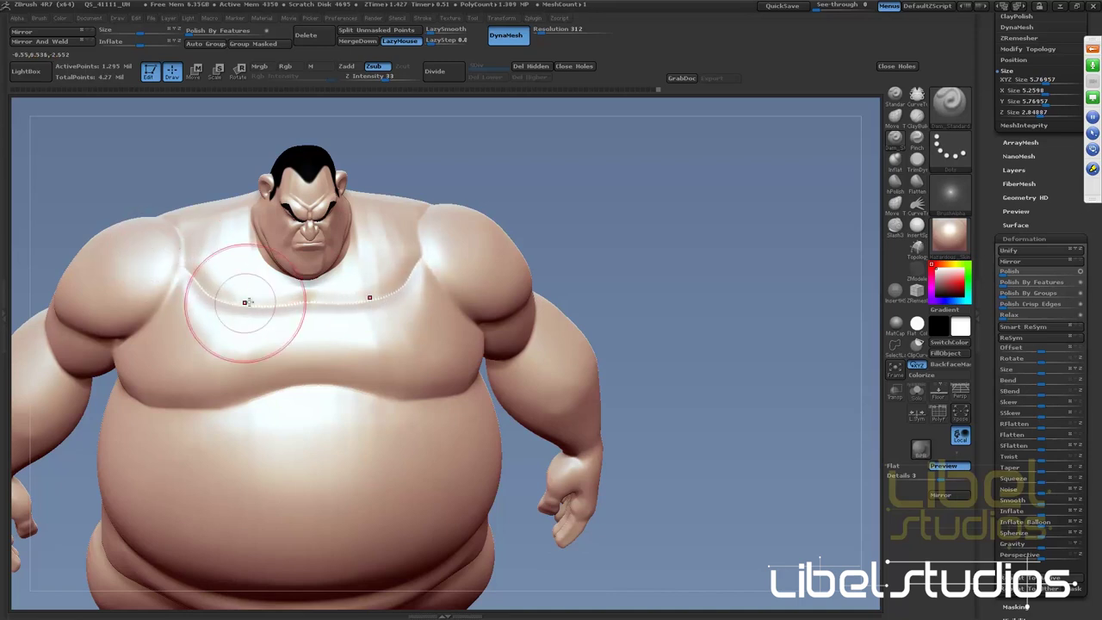
mouse_move(185, 257)
mouse_down()
mouse_move(247, 246)
mouse_move(261, 258)
mouse_up()
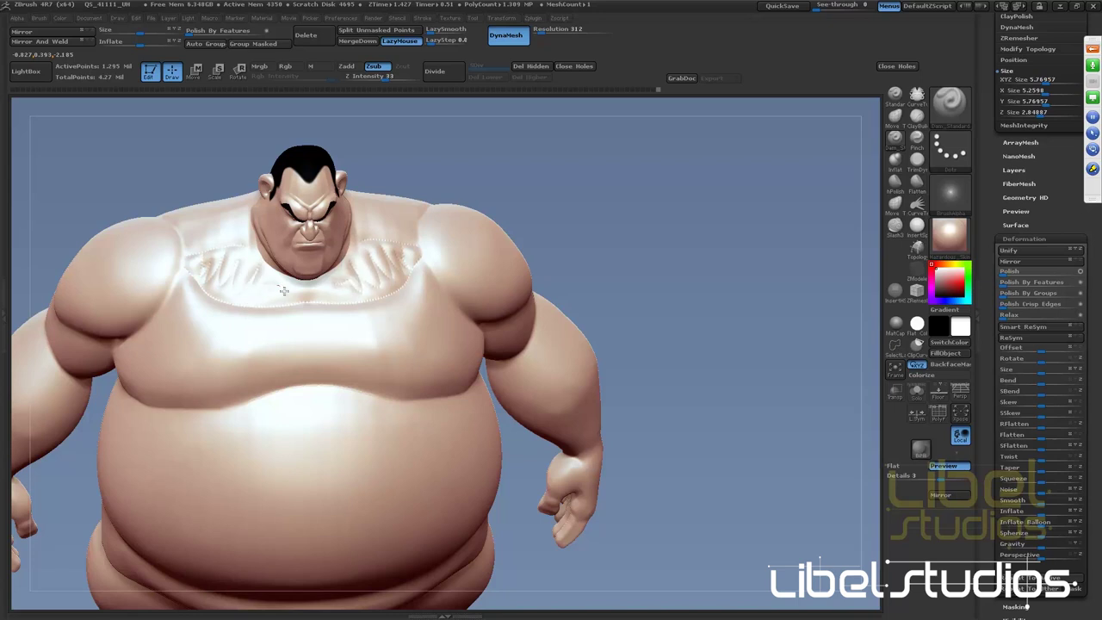
key(shift)
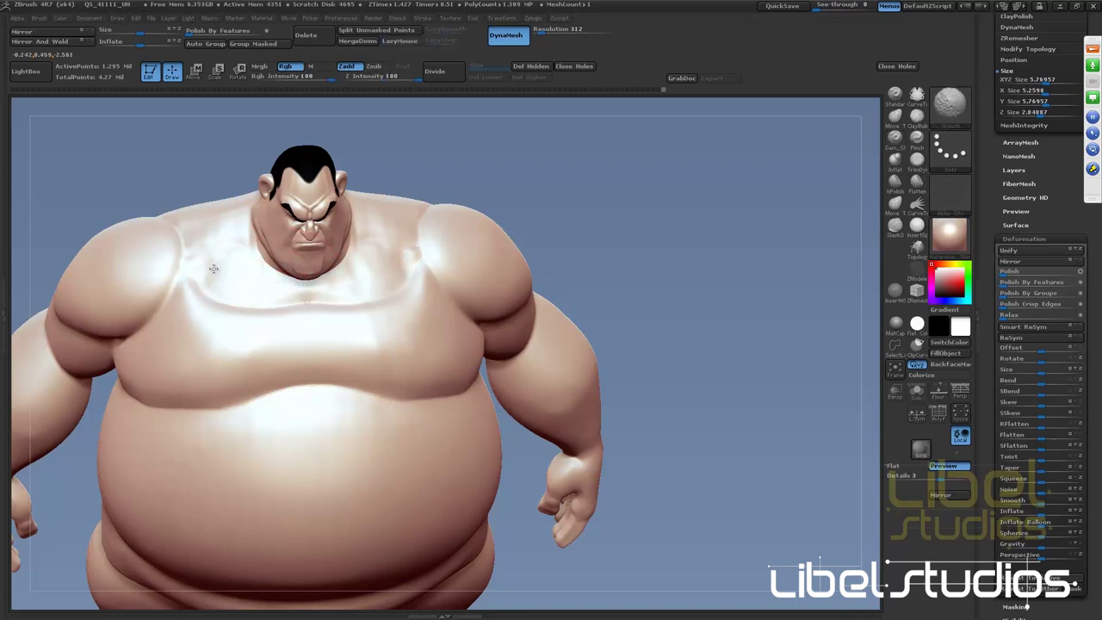
alt+right_drag(274, 279, 544, 201)
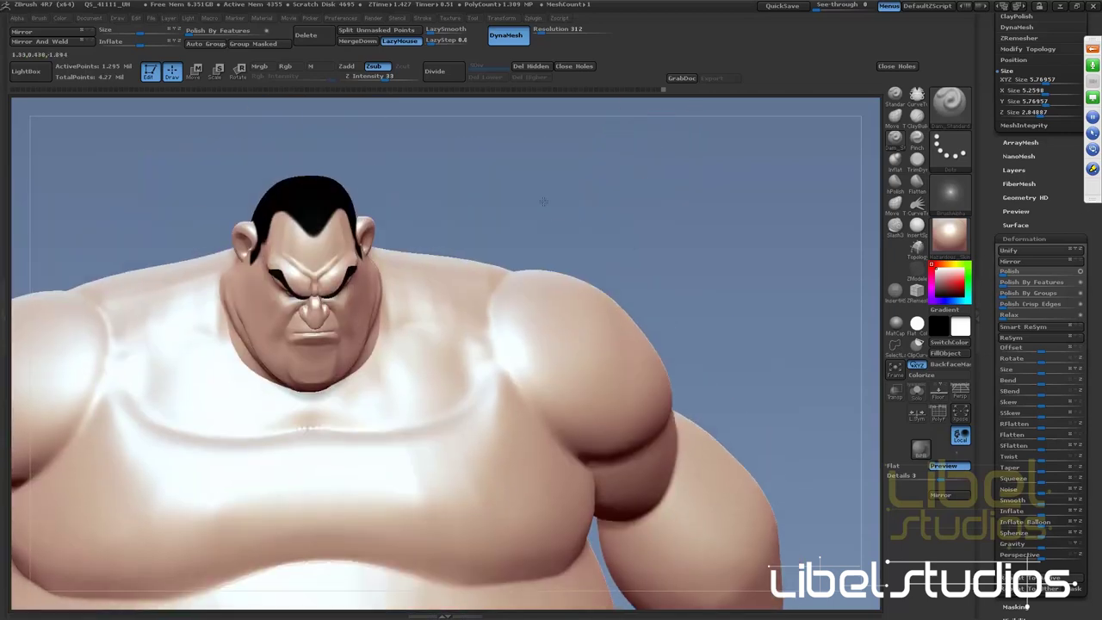
Turn the sumo to a front view and smooth the upper pectoral crease
shift+drag(544, 202, 444, 320)
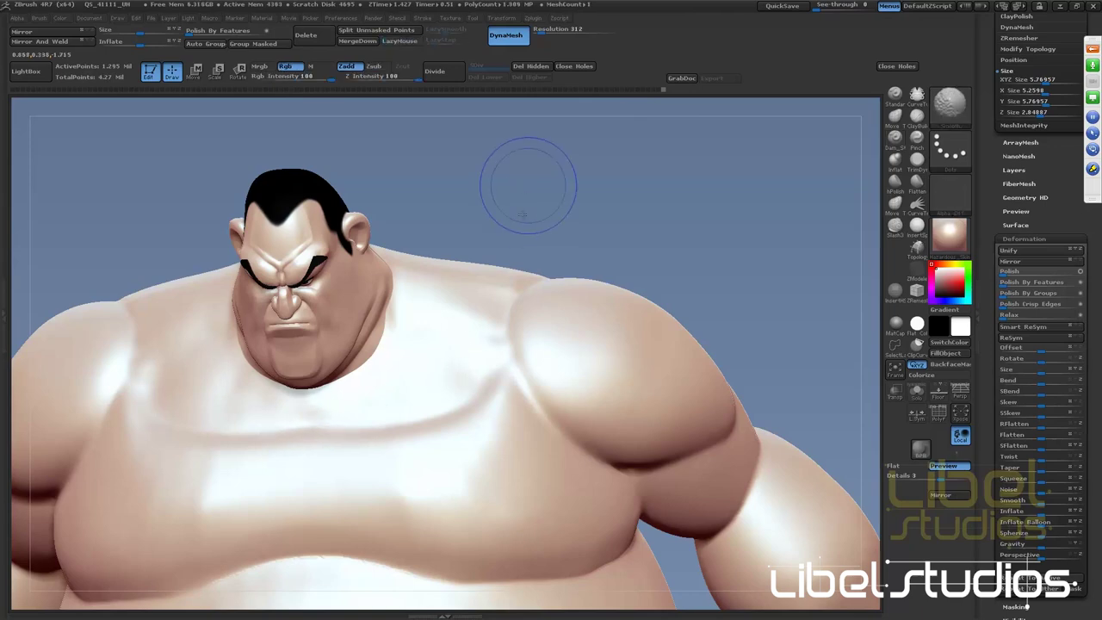
shift+drag(528, 177, 419, 344)
right_drag(480, 308, 482, 319)
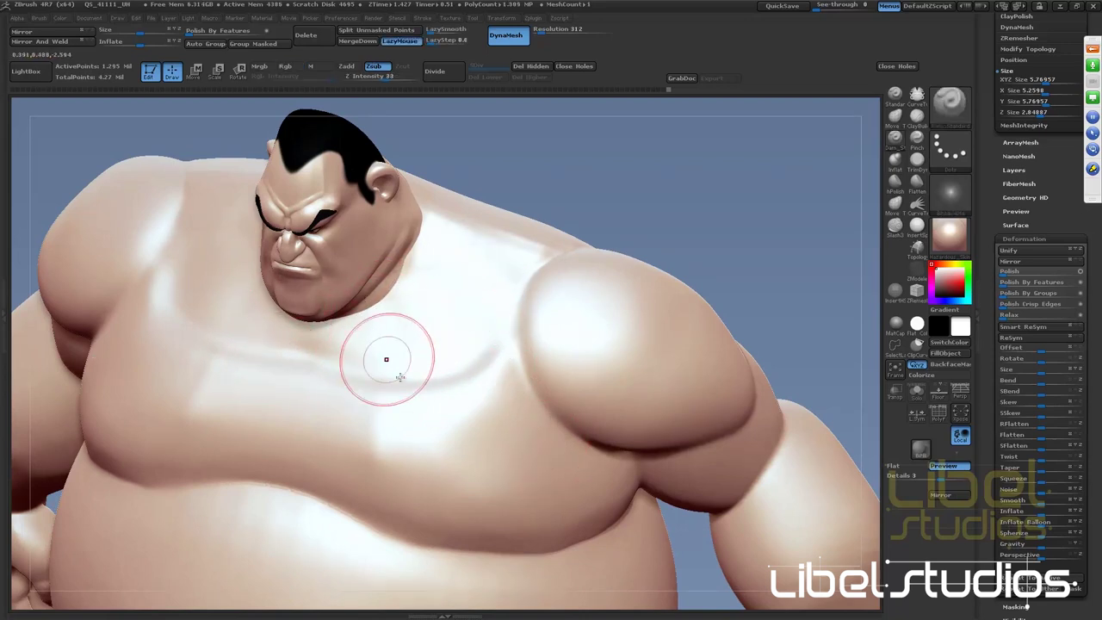
key(shift)
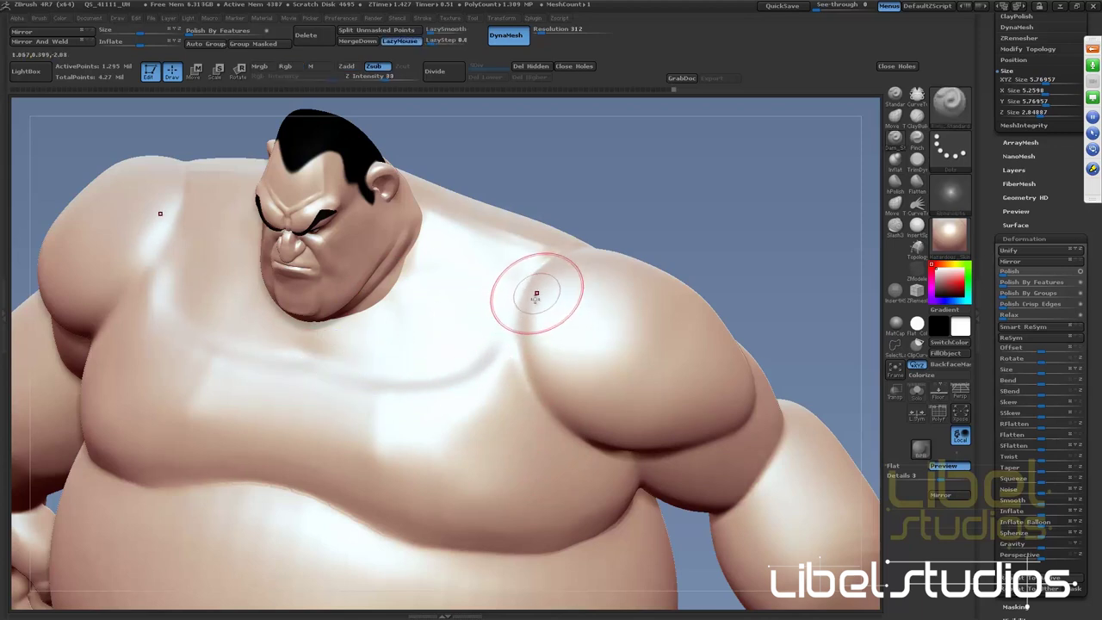
shift+drag(512, 301, 411, 325)
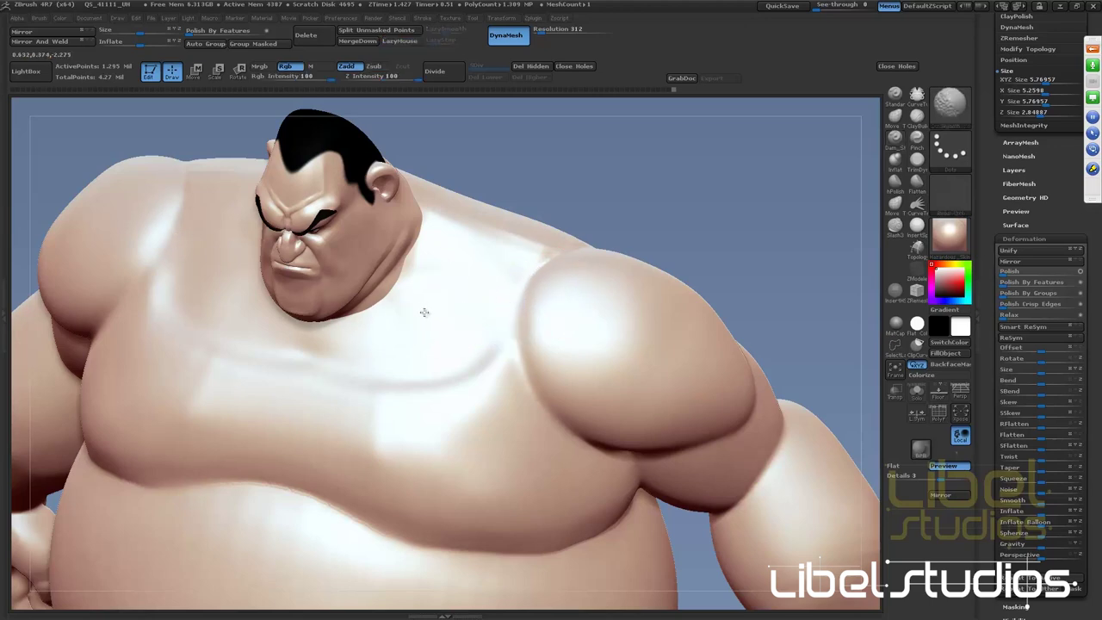
drag(568, 197, 507, 240)
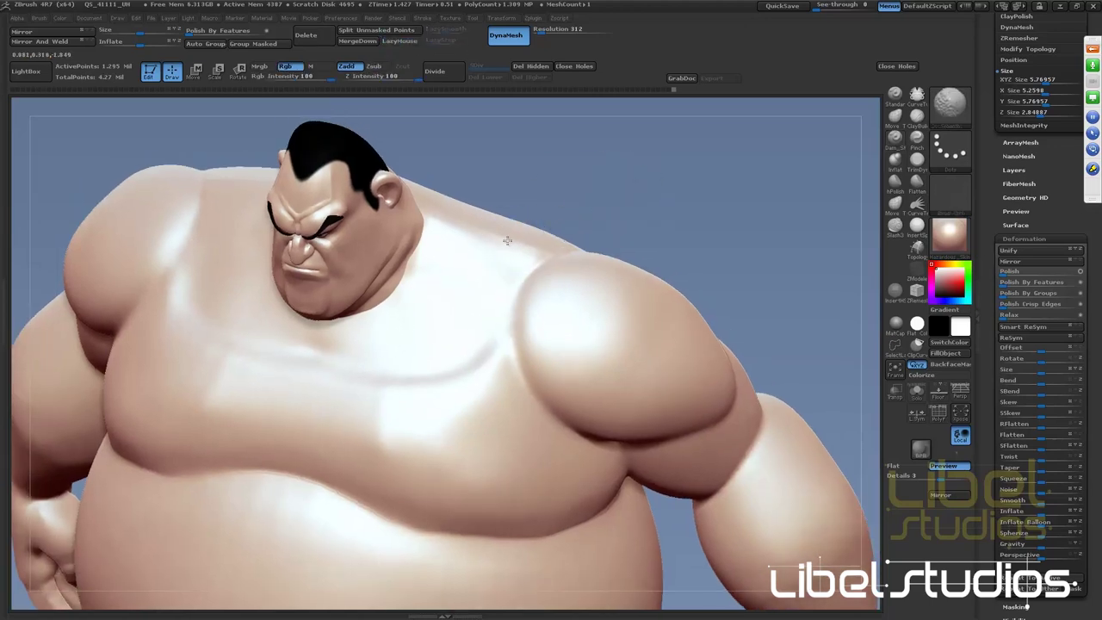
shift+drag(617, 216, 457, 259)
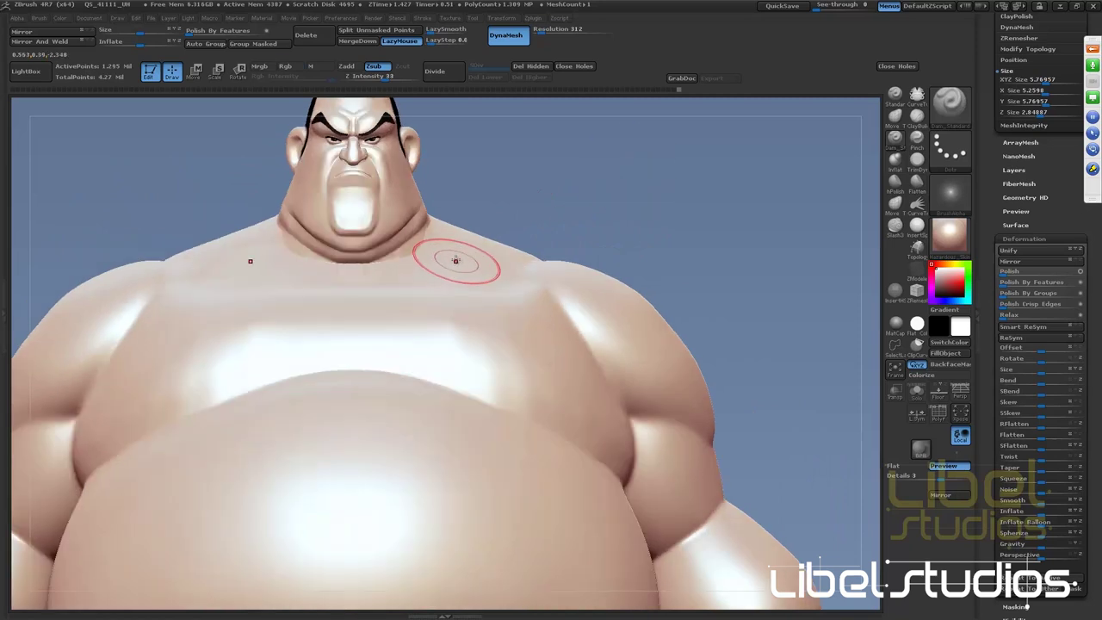
Carve a Zsub groove down the sternum and smooth the chest near the right shoulder
key(b)
key(d)
key(s)
shift+drag(529, 196, 499, 261)
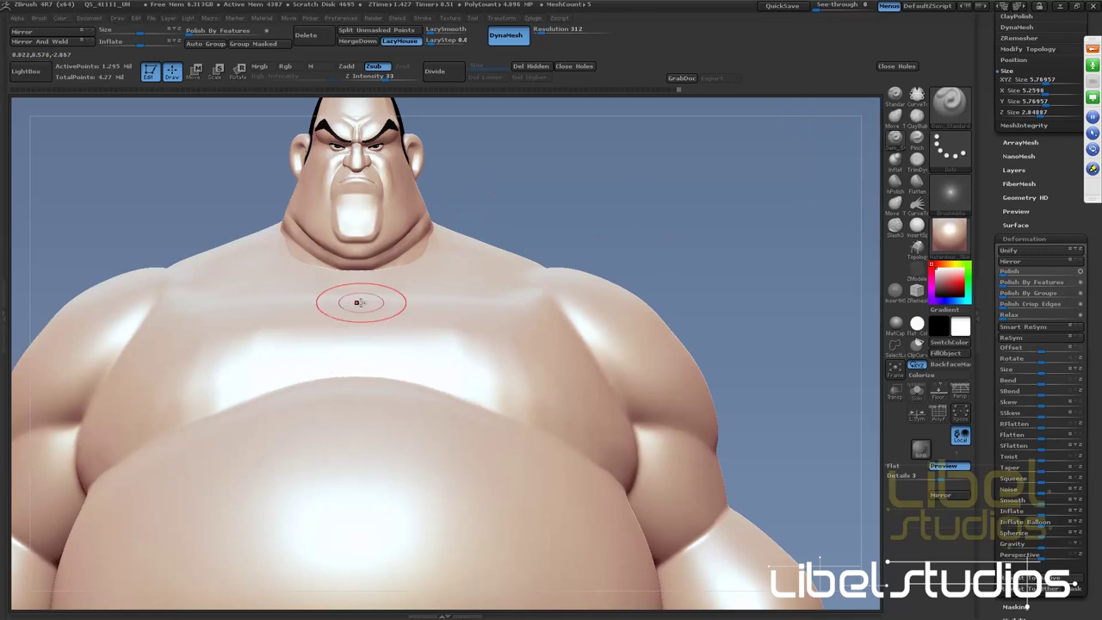
drag(357, 302, 352, 370)
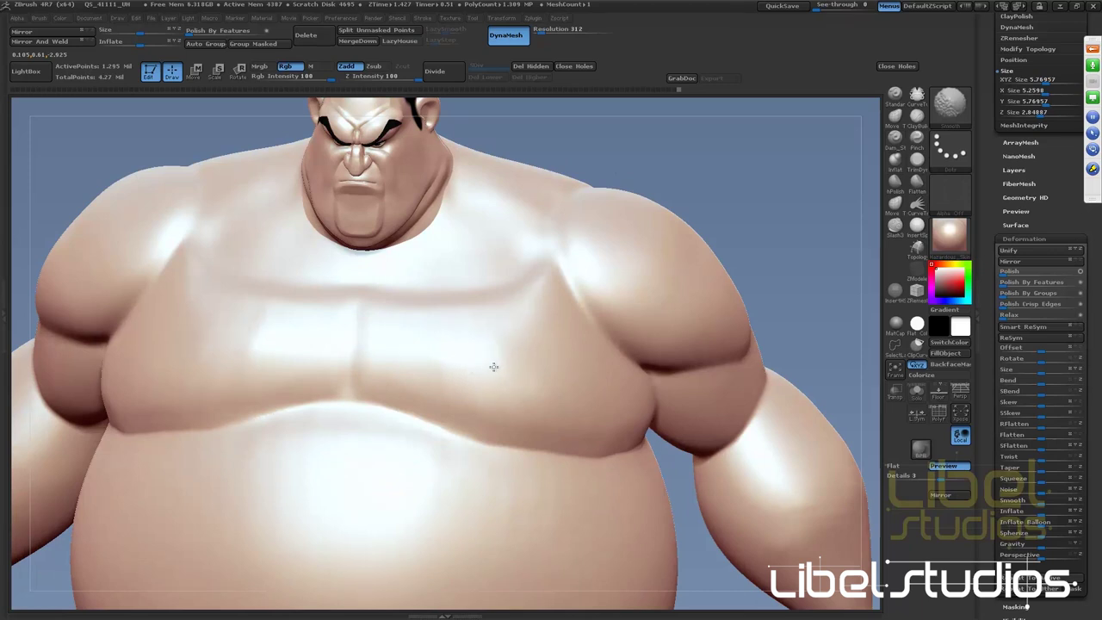
key(shift)
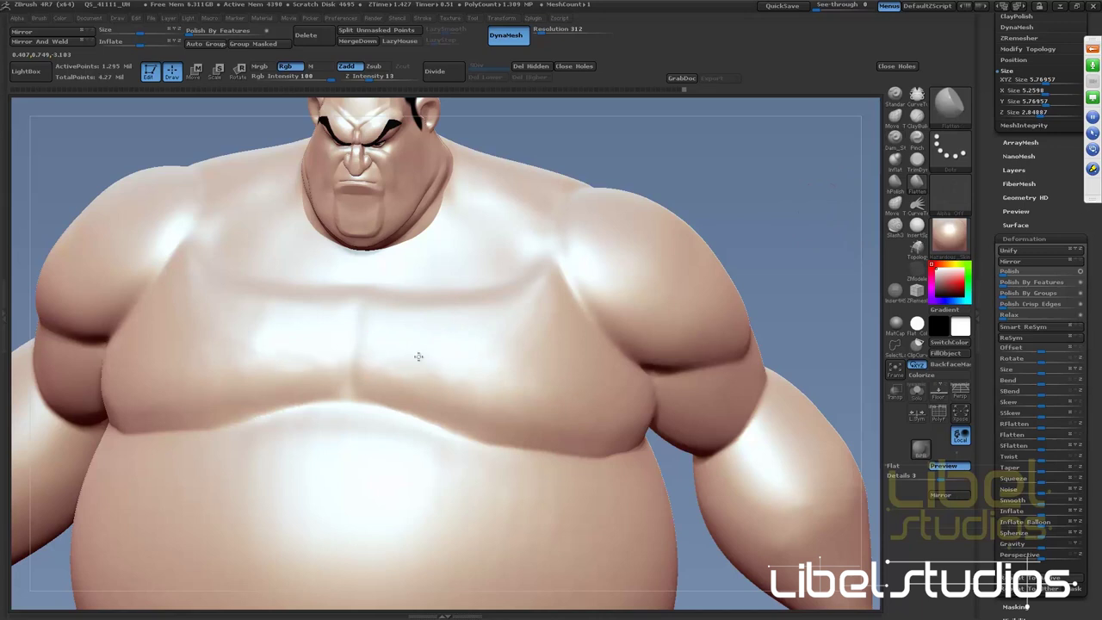
key(shift)
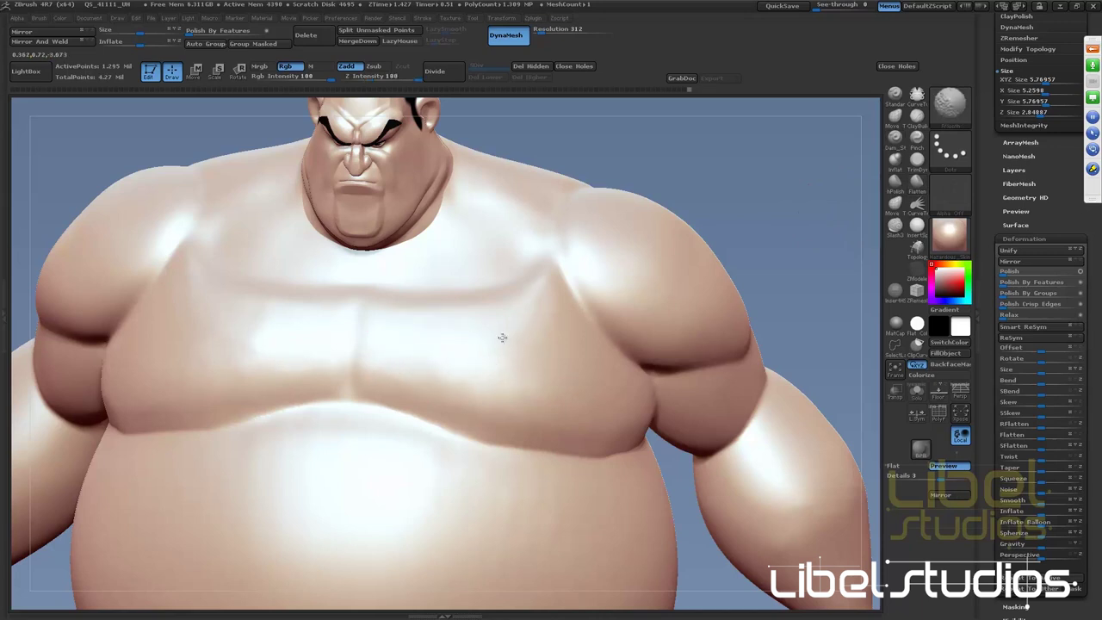
shift+drag(517, 209, 482, 222)
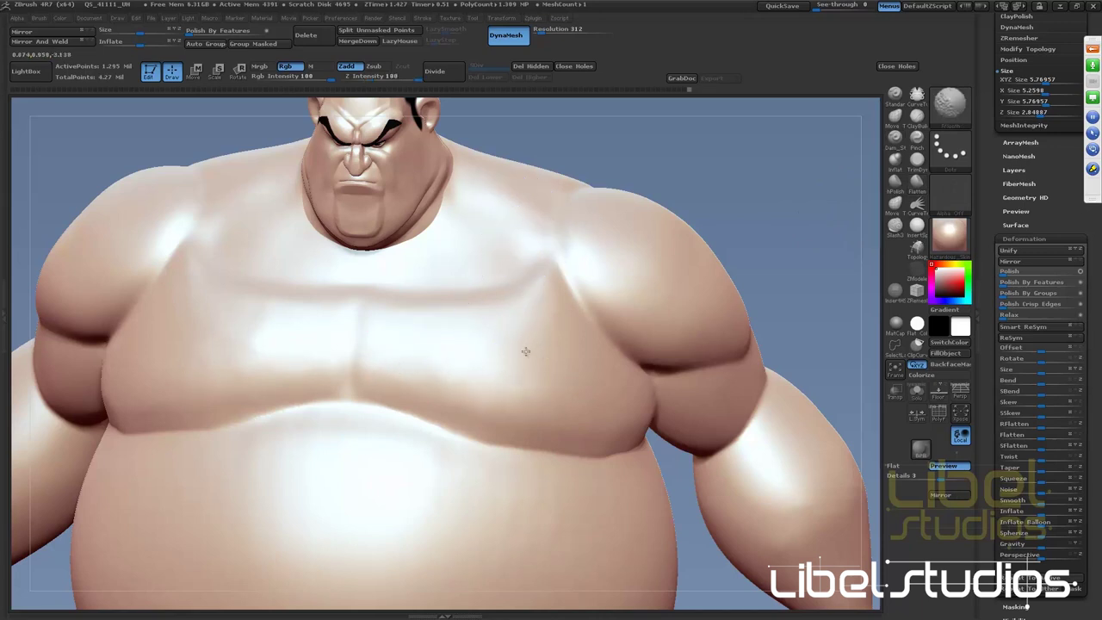
drag(726, 177, 590, 388)
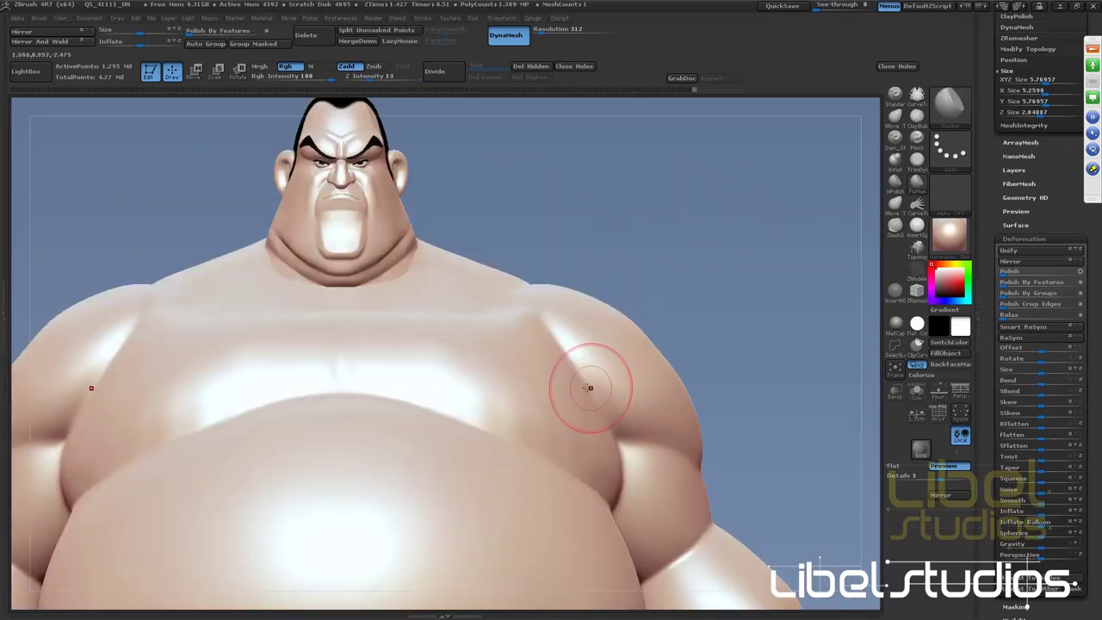
drag(704, 336, 727, 321)
Paint a textured Freehand alpha stroke across the lower chest patch
click(918, 127)
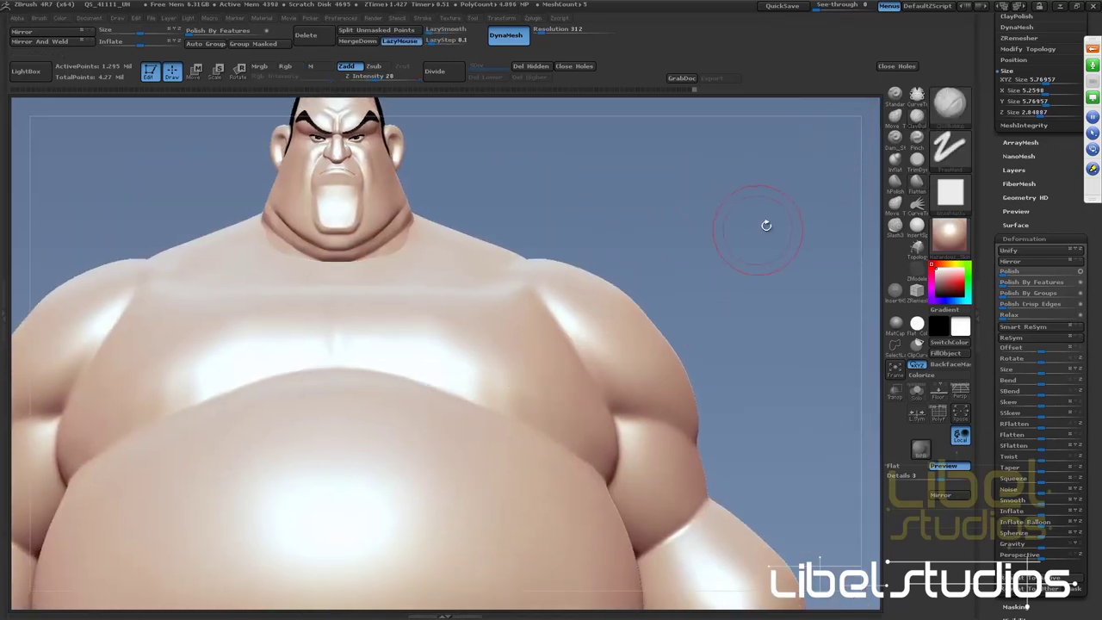
drag(763, 227, 561, 364)
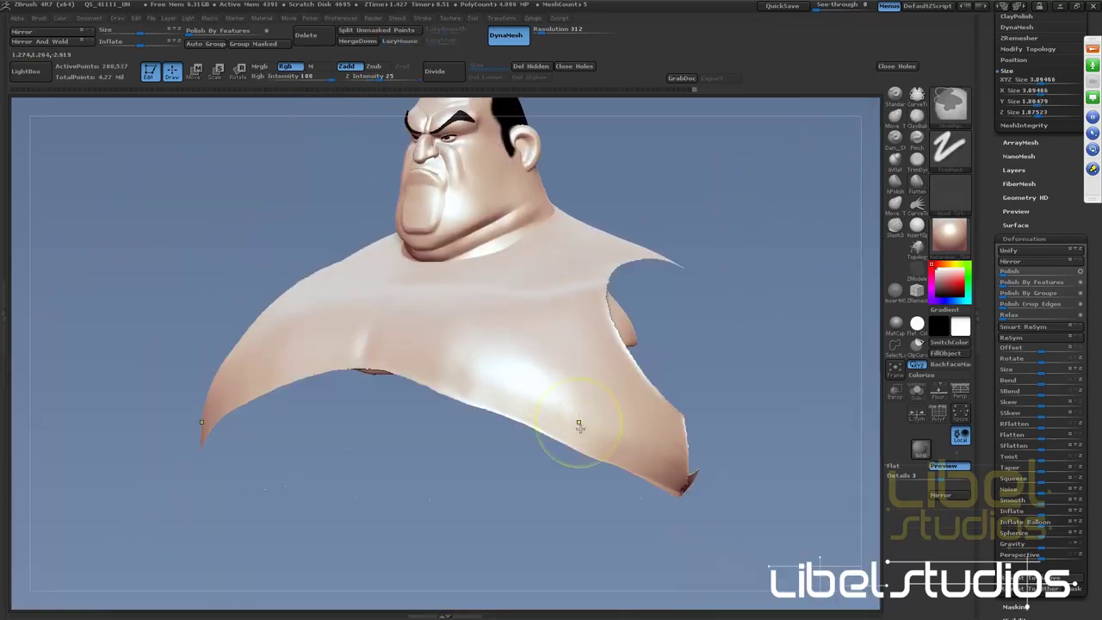
key(s)
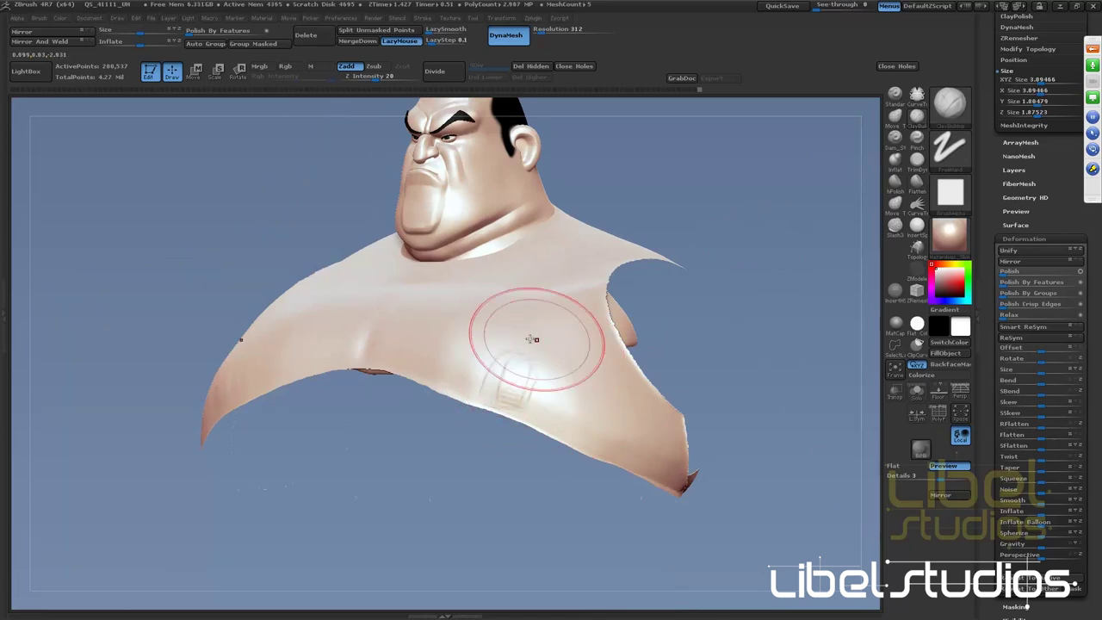
mouse_move(524, 327)
mouse_down()
mouse_move(557, 417)
mouse_move(583, 438)
mouse_up()
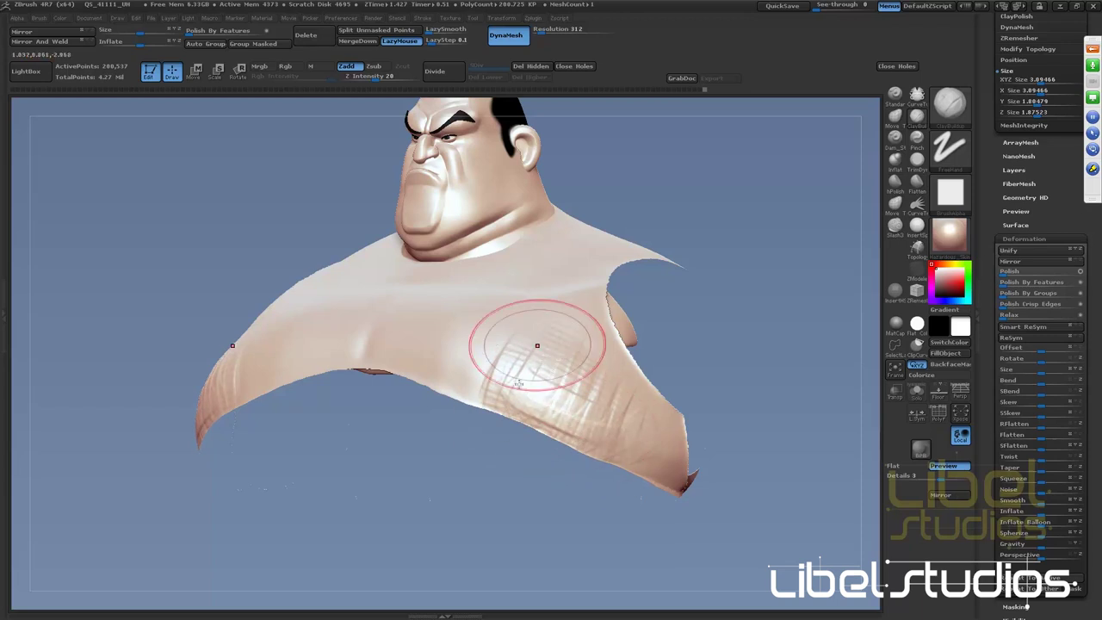
drag(529, 344, 500, 343)
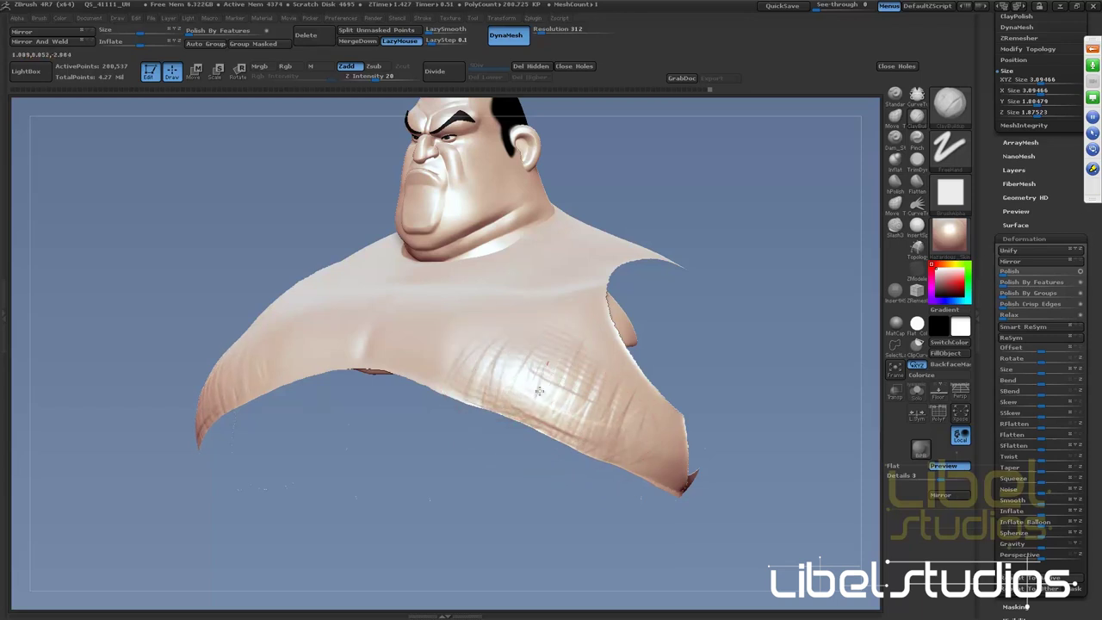
alt+drag(550, 317, 733, 352)
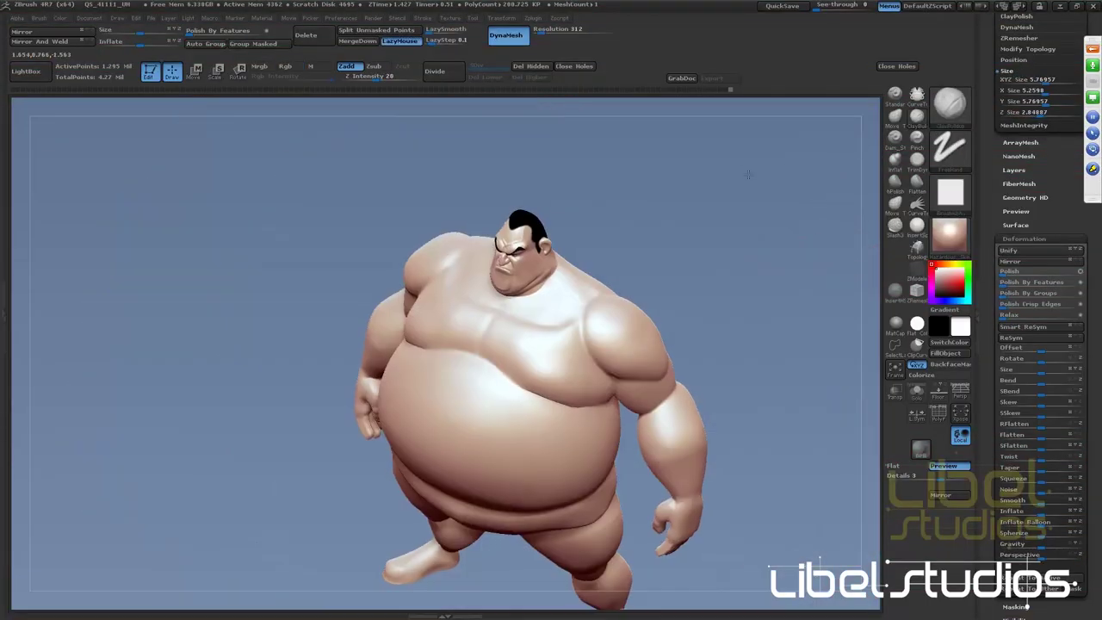
Turn to a straight back view and soften the spine groove with one Zadd stroke
drag(712, 252, 520, 418)
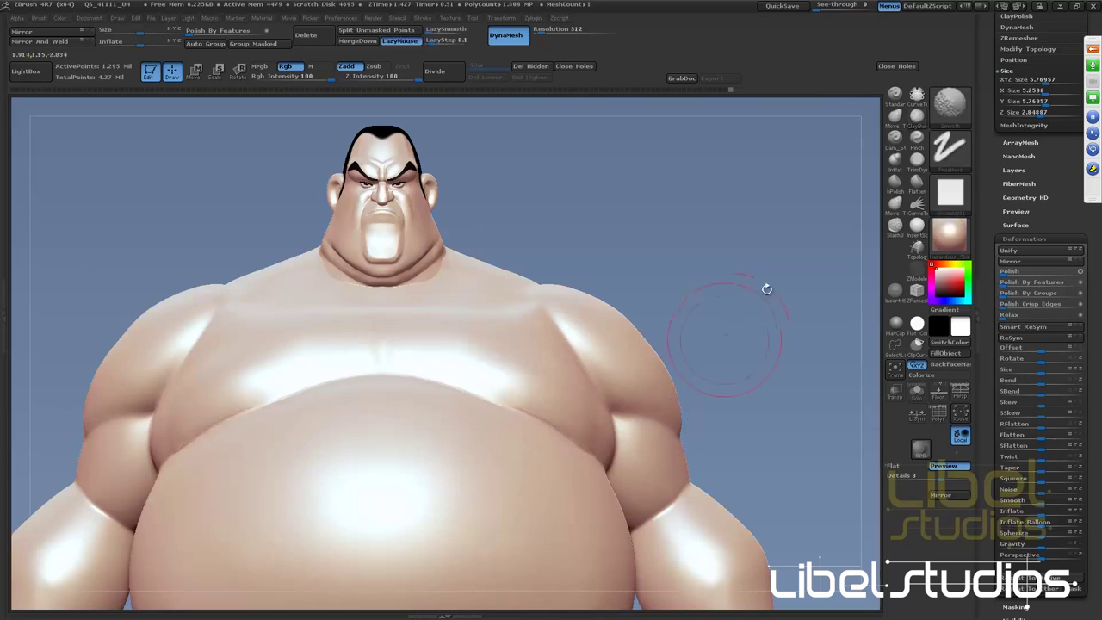
key(f)
mouse_move(585, 221)
mouse_down()
mouse_move(691, 253)
mouse_move(571, 241)
mouse_move(504, 264)
mouse_move(648, 257)
mouse_move(517, 258)
mouse_up()
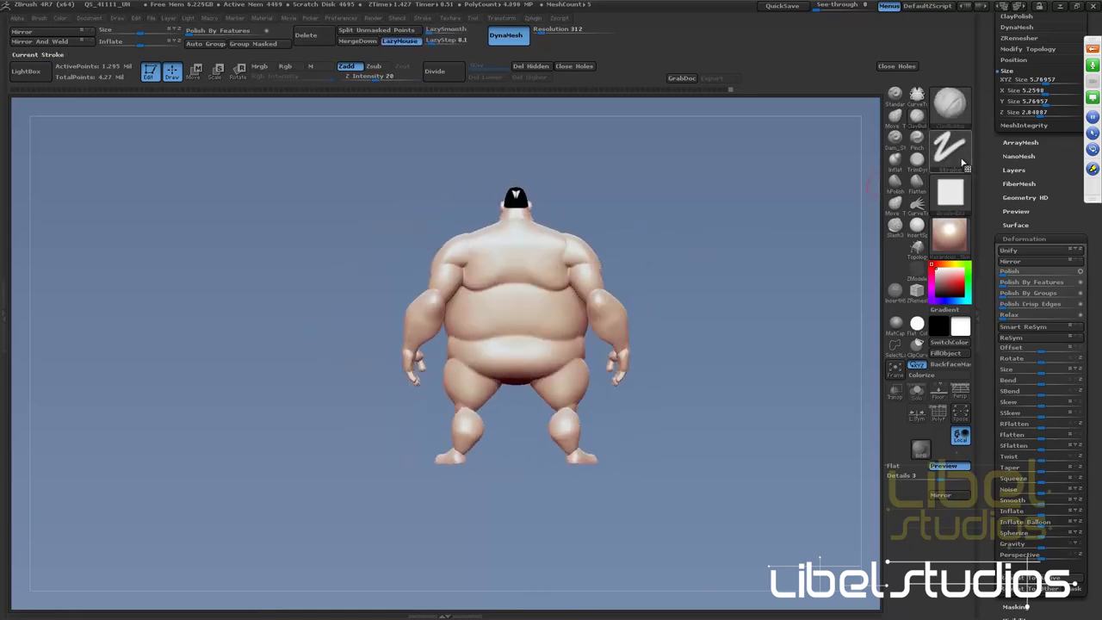
key(s)
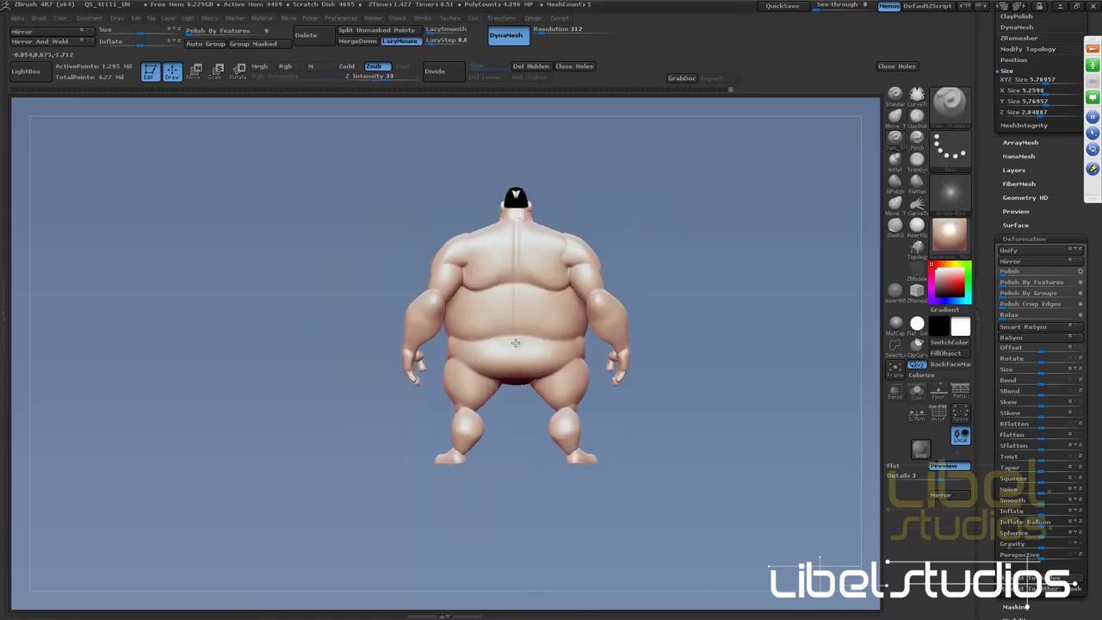
alt+drag(515, 343, 515, 230)
key(s)
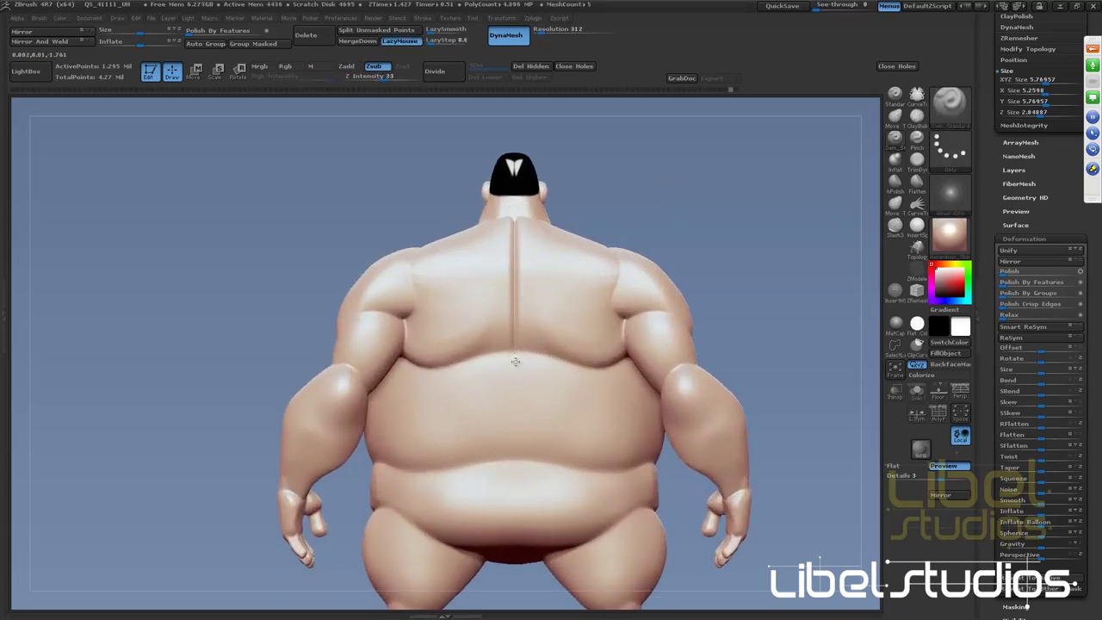
shift+drag(504, 504, 520, 230)
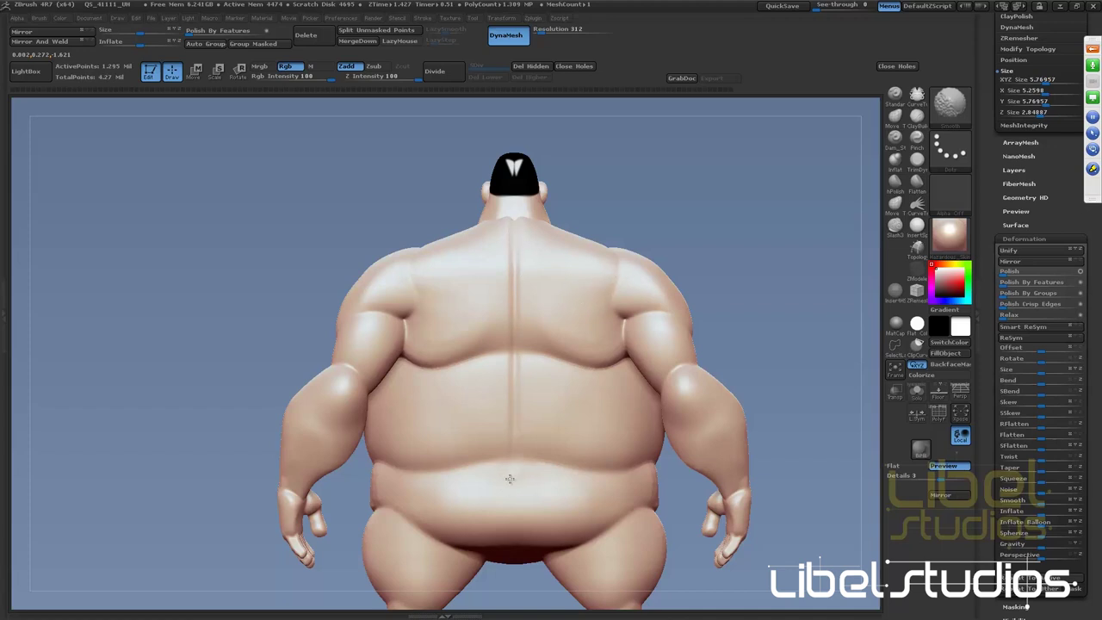
Smooth the spine groove into the back, then restore the full-strength sculpting brush
drag(714, 198, 756, 207)
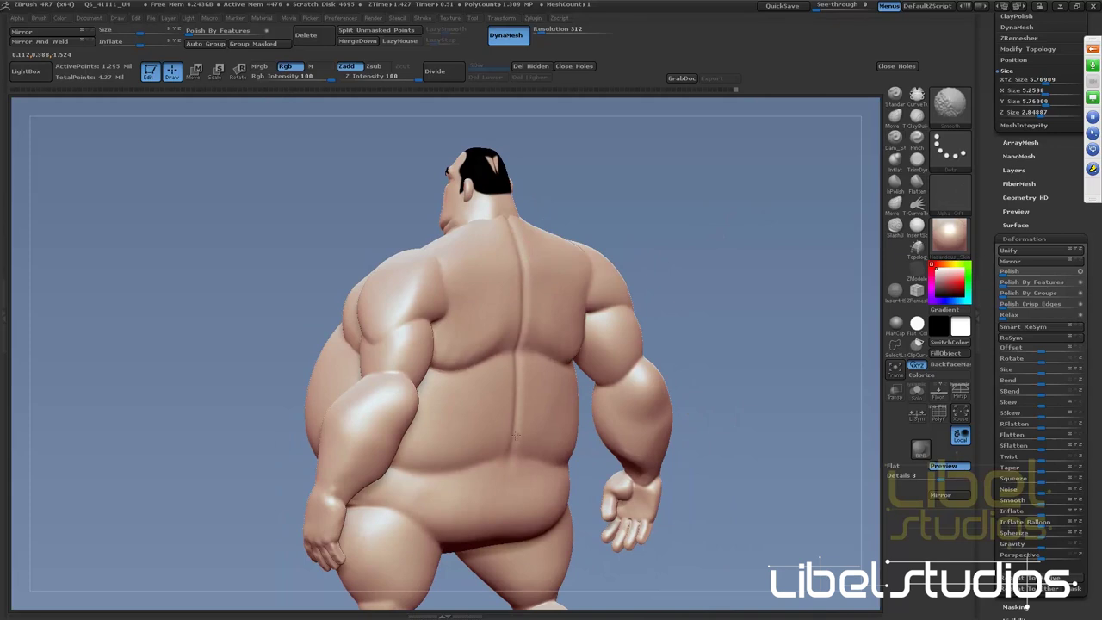
mouse_move(677, 147)
mouse_down()
mouse_move(669, 239)
mouse_move(729, 180)
mouse_move(518, 253)
mouse_up()
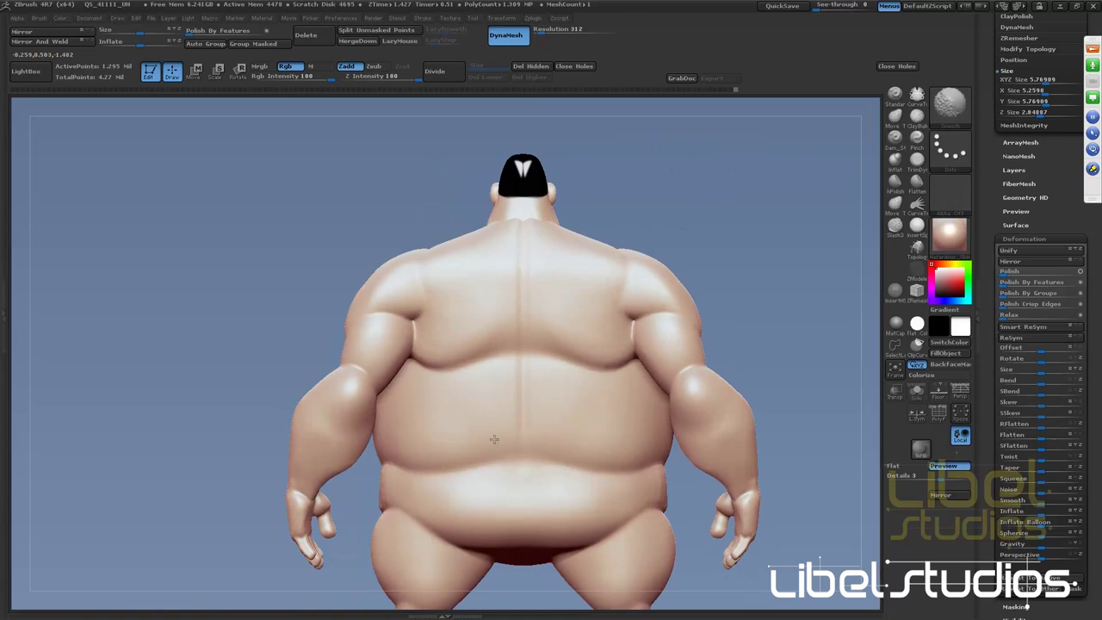
click(918, 164)
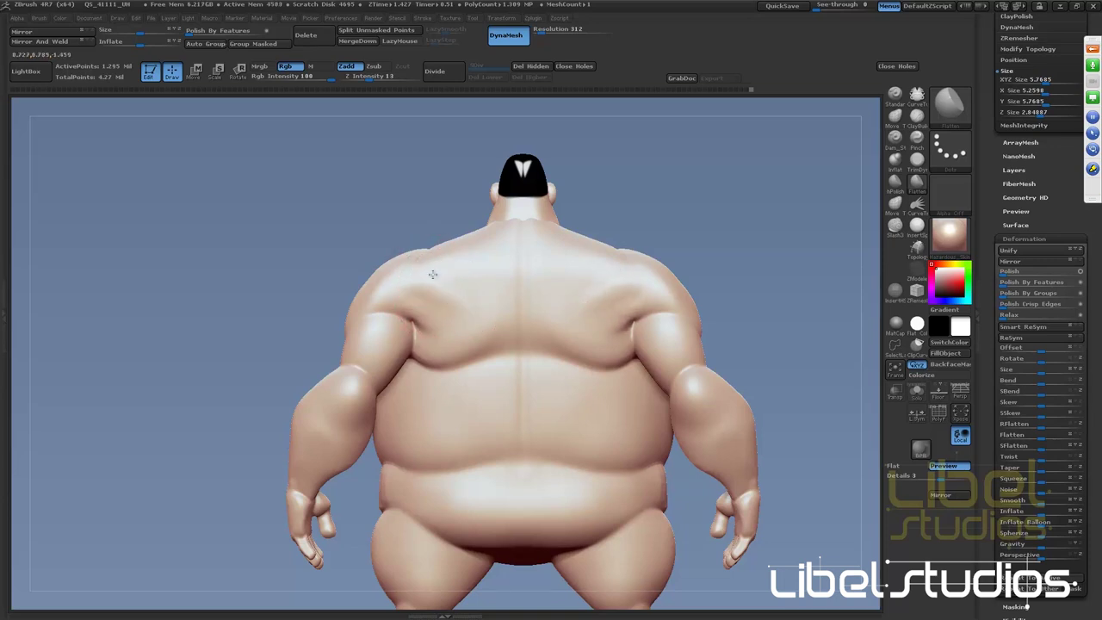
key(b)
key(p)
key(l)
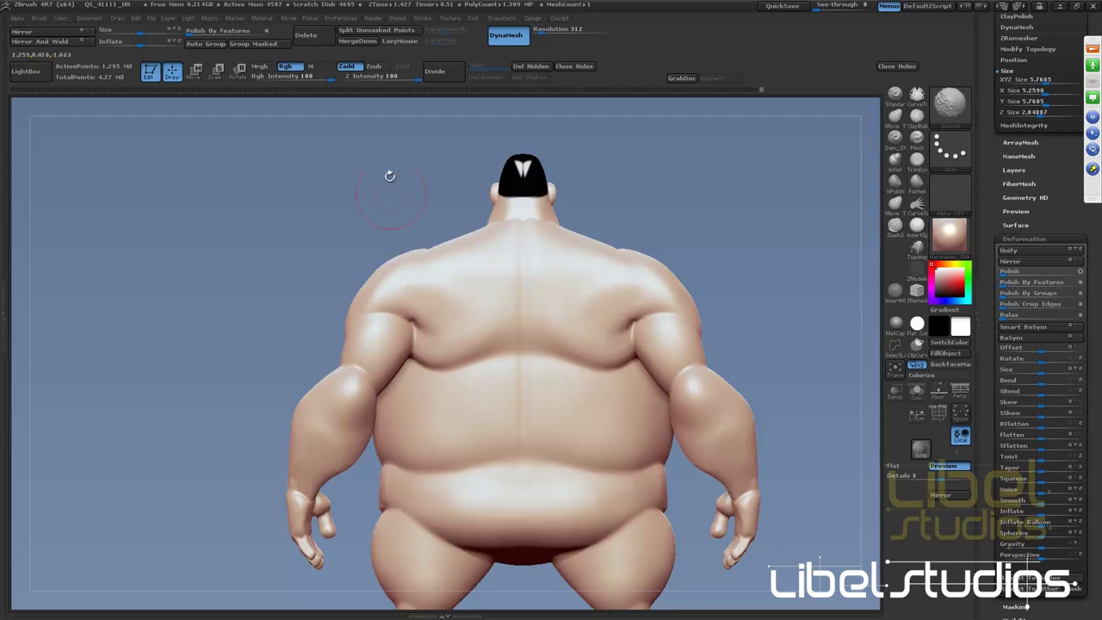
mouse_move(390, 175)
mouse_down()
mouse_move(700, 252)
mouse_move(782, 239)
mouse_move(654, 278)
mouse_move(656, 233)
mouse_move(438, 364)
mouse_move(456, 316)
mouse_up()
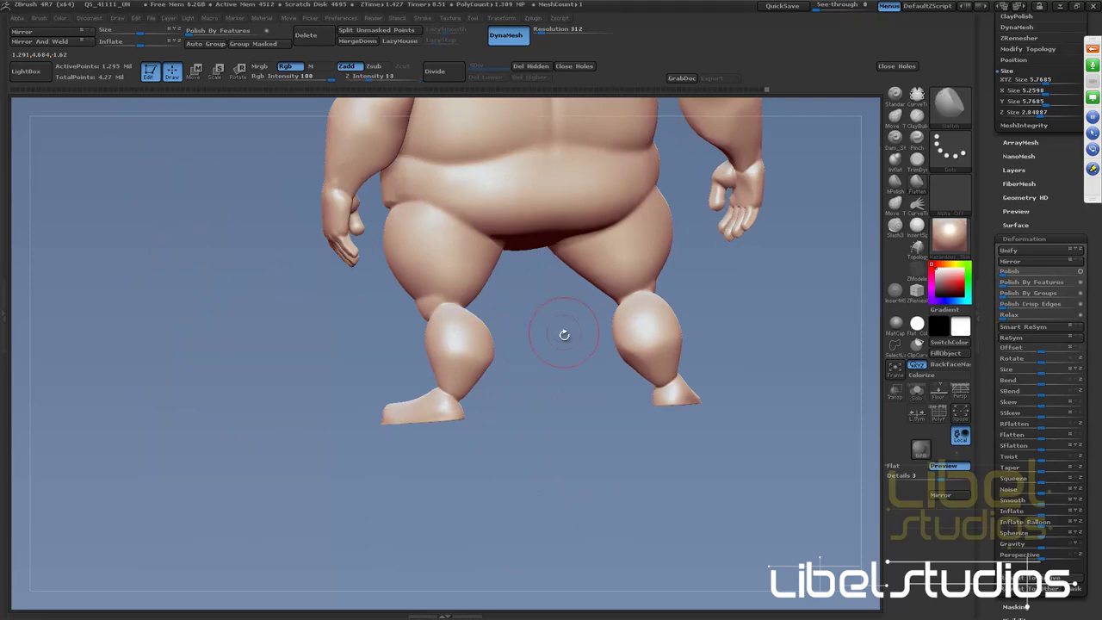
Solo the hand subtool and frame it to fill the view
mouse_move(563, 332)
mouse_down()
mouse_move(571, 485)
mouse_move(545, 330)
mouse_up()
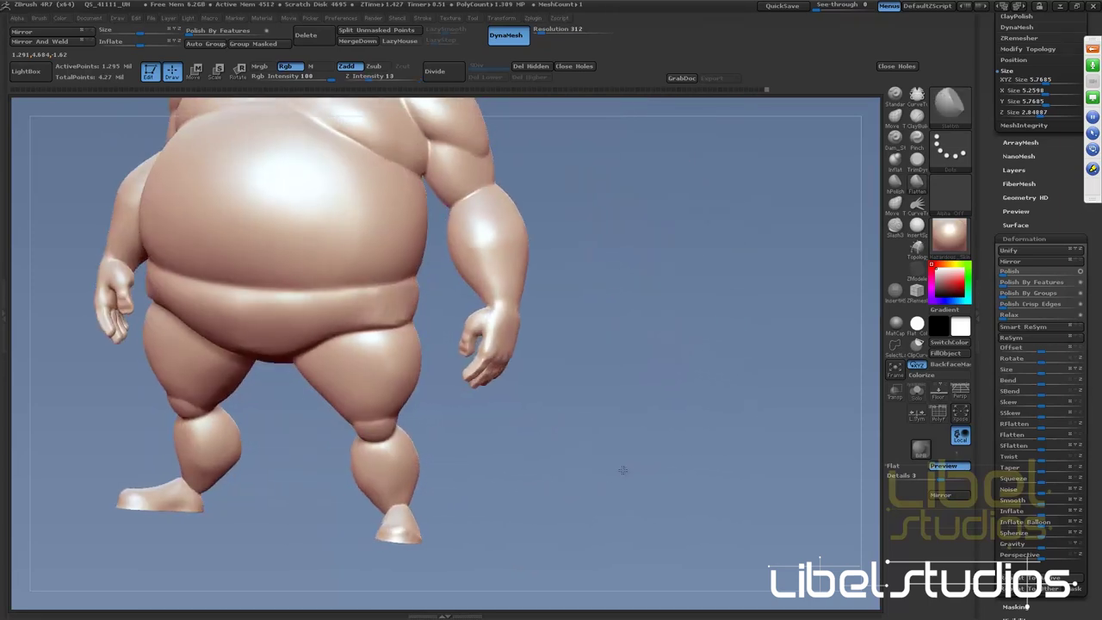
ctrl+shift+click(511, 308)
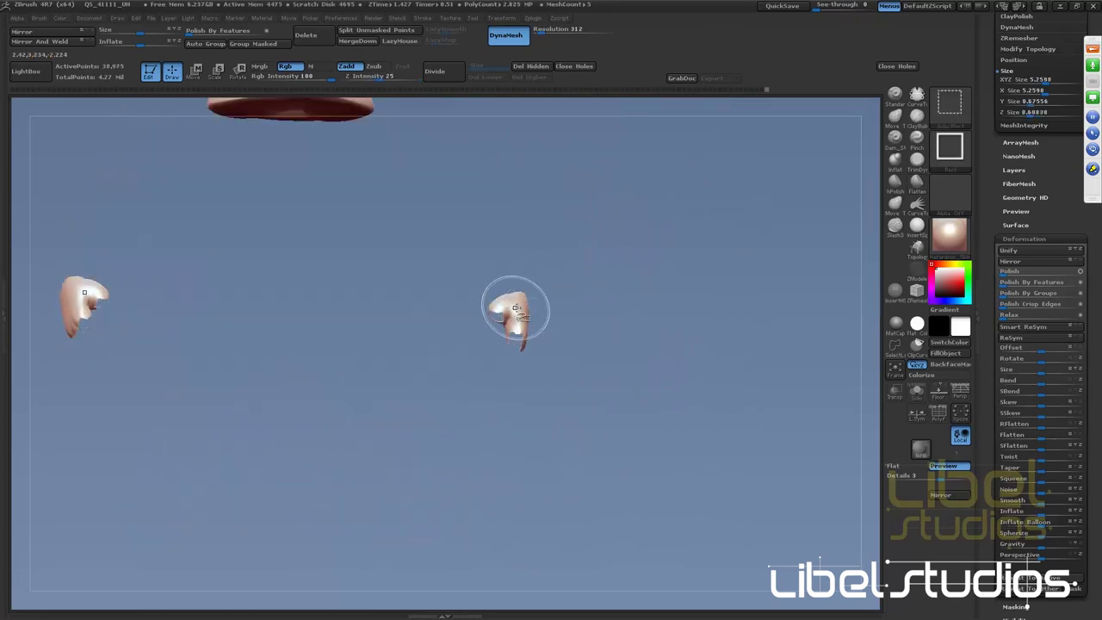
key(f)
click(920, 135)
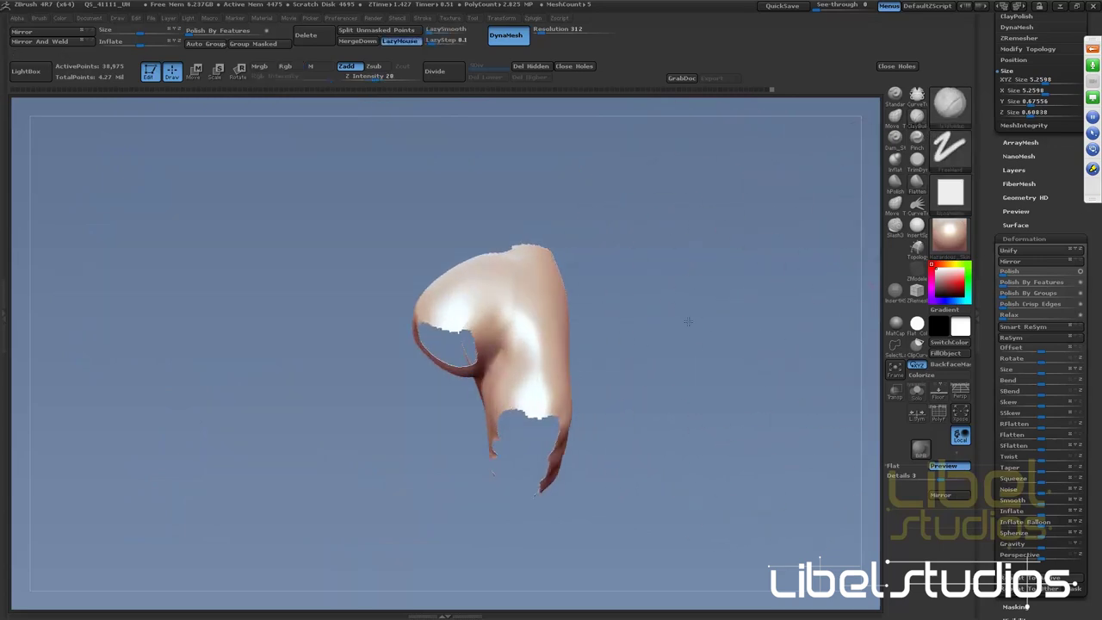
drag(689, 320, 676, 274)
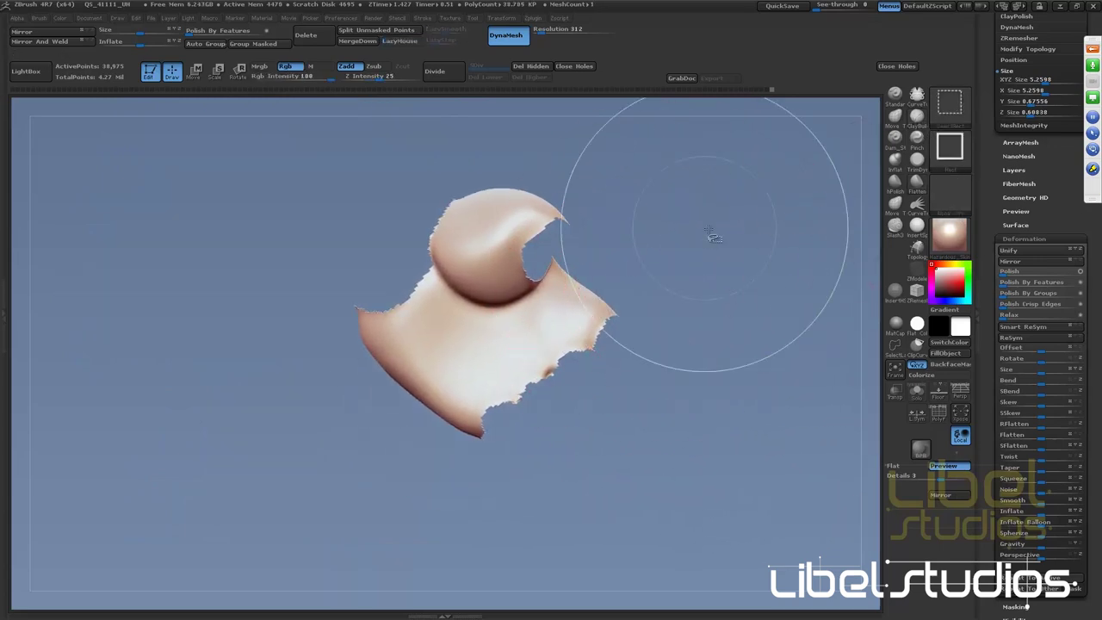
Hide the thumb-base and three finger polygroups with SelectRect
ctrl+shift+click(713, 234)
ctrl+shift+click(498, 244)
ctrl+shift+click(499, 243)
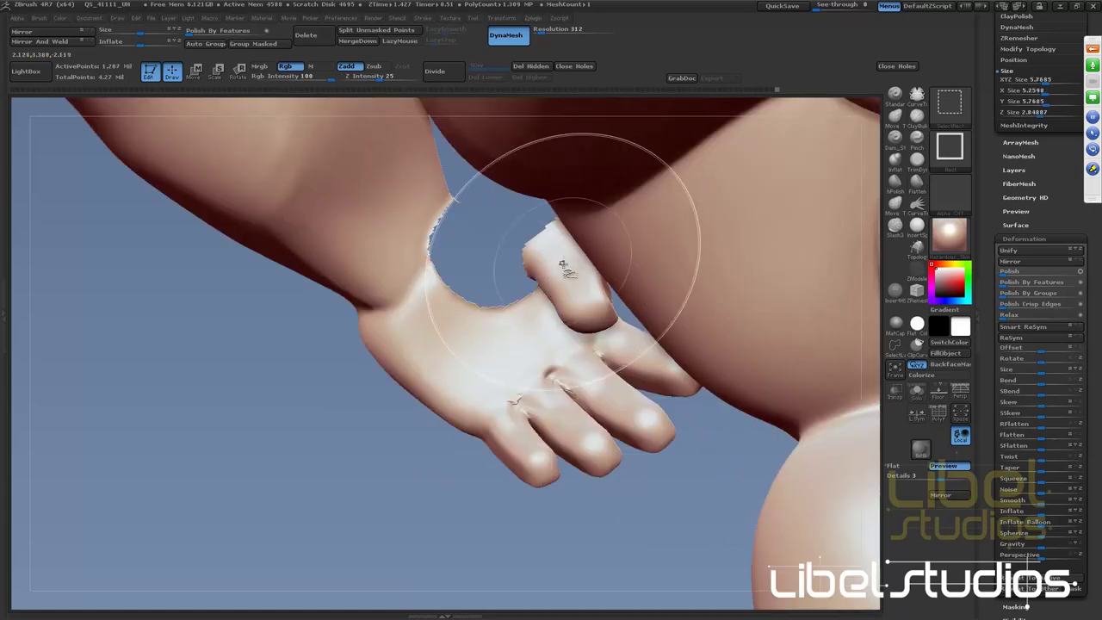
drag(460, 364, 600, 381)
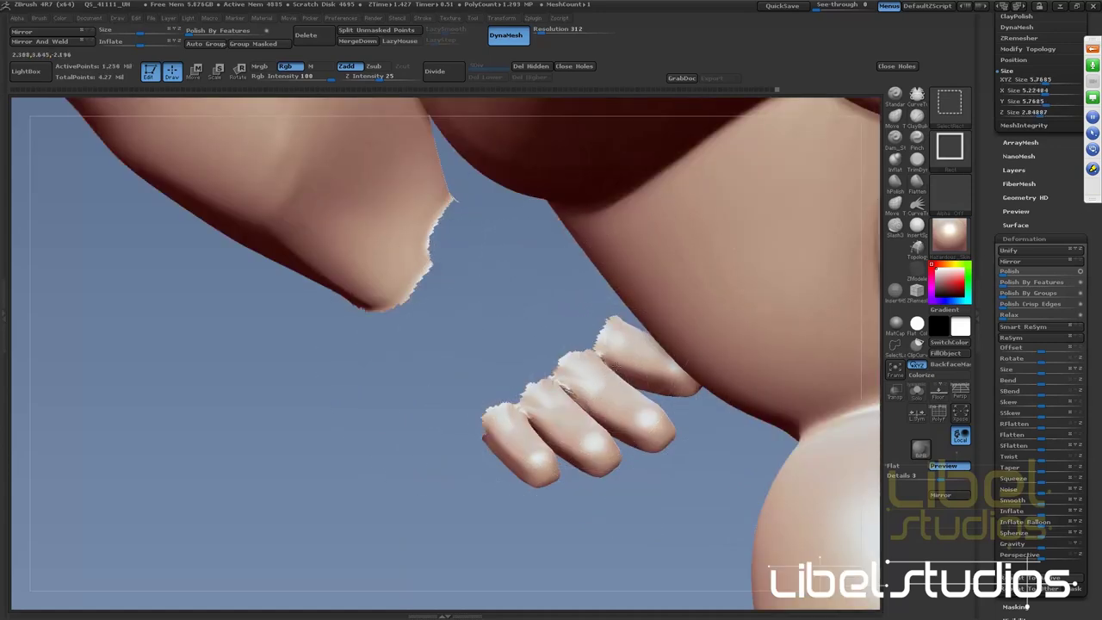
ctrl+alt+shift+click(633, 351)
ctrl+alt+shift+click(606, 397)
ctrl+alt+shift+click(573, 432)
ctrl+shift+click(382, 470)
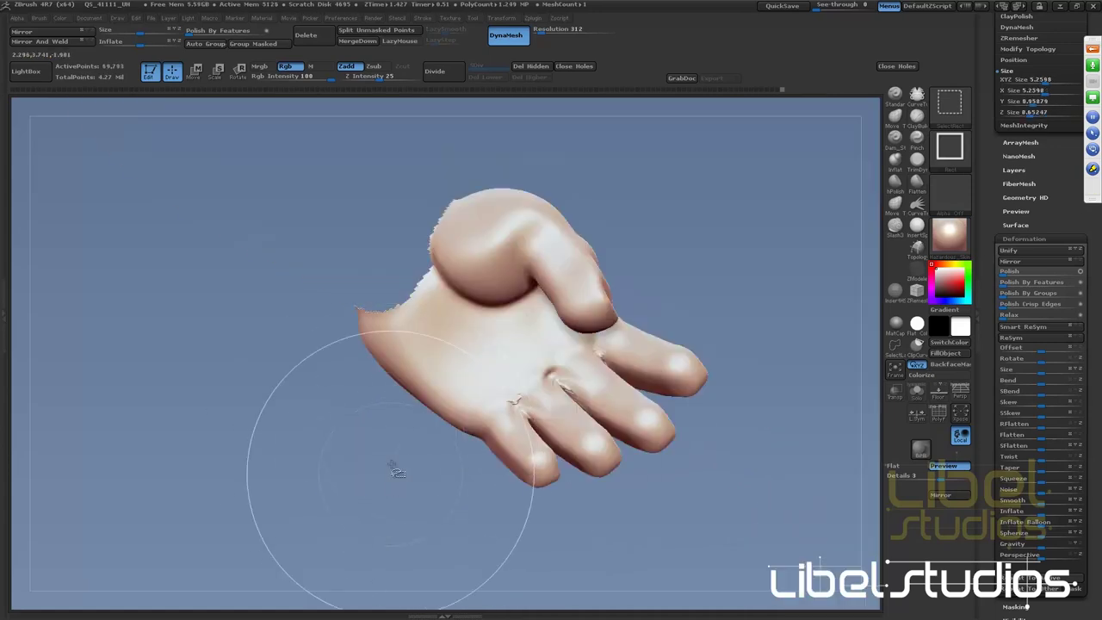
Smooth the palm surface to soften its rough creases
mouse_move(767, 241)
mouse_down()
mouse_move(719, 318)
mouse_move(450, 354)
mouse_up()
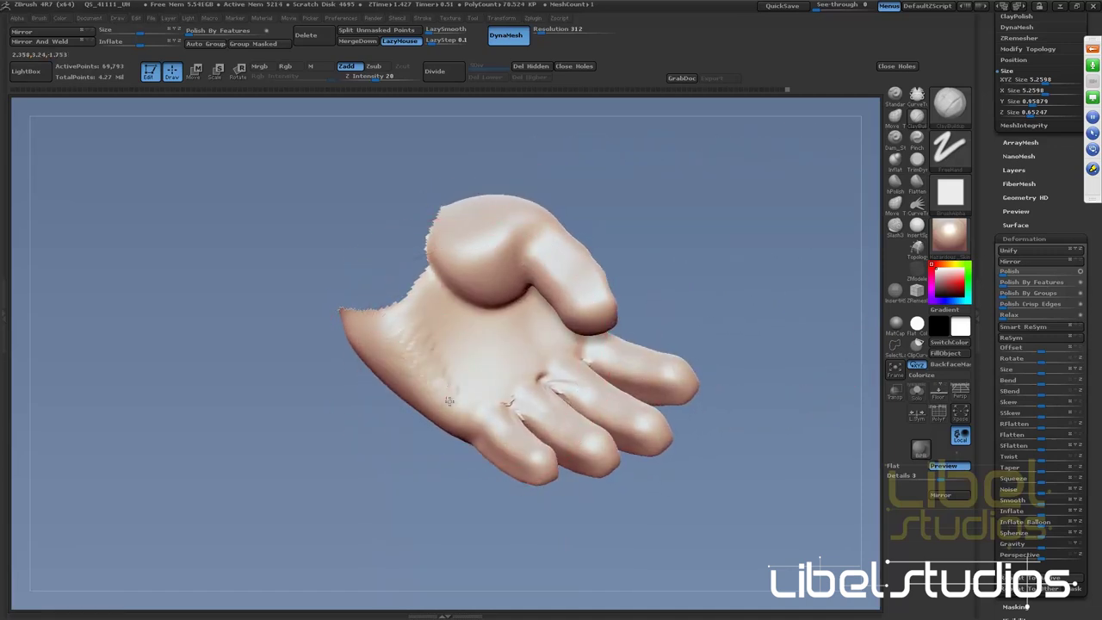
drag(449, 402, 535, 347)
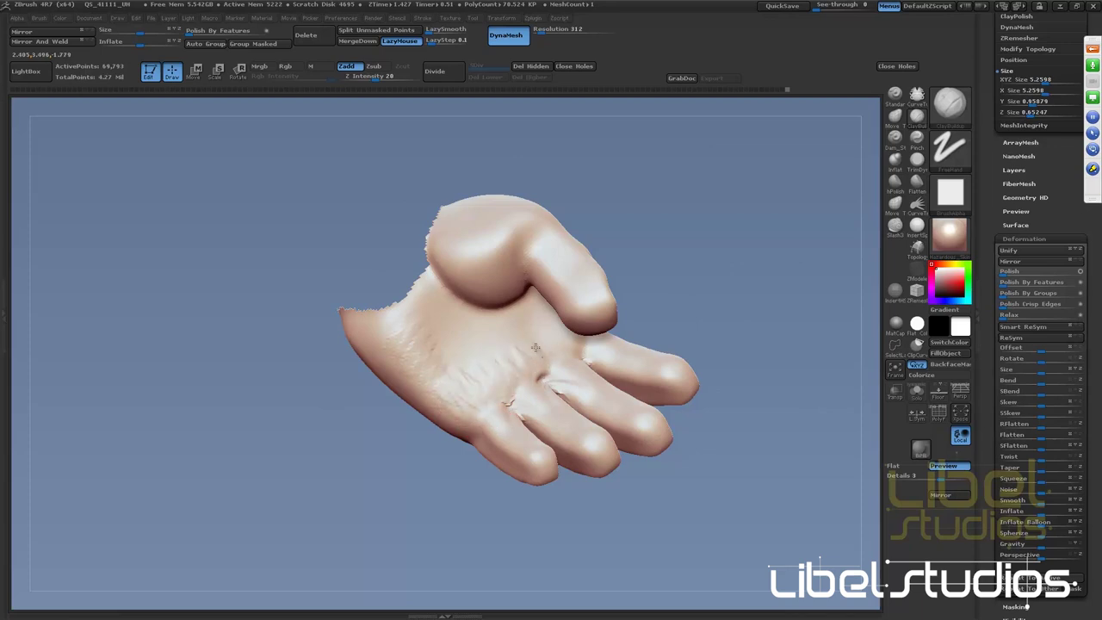
mouse_move(731, 298)
mouse_down()
mouse_move(516, 357)
mouse_move(443, 344)
mouse_move(440, 356)
mouse_up()
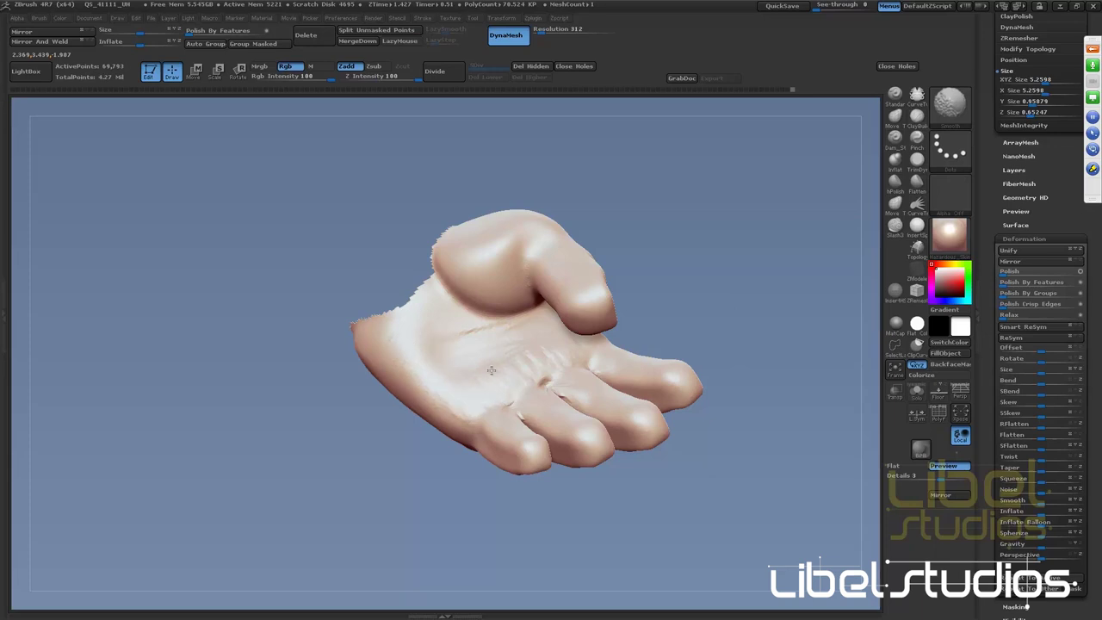
drag(680, 331, 561, 352)
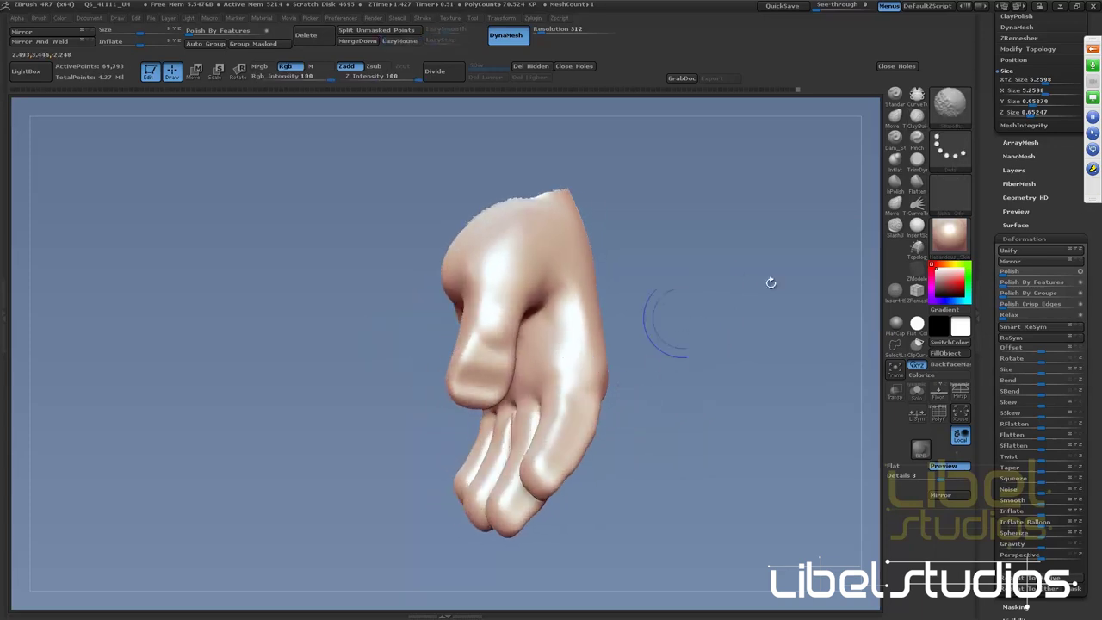
Tighten the thumb-base crease with the Pinch brush and Dots stroke
click(920, 141)
mouse_move(669, 259)
mouse_down()
mouse_move(720, 319)
mouse_move(677, 325)
mouse_up()
mouse_move(540, 272)
mouse_down()
mouse_move(524, 287)
mouse_move(544, 281)
mouse_up()
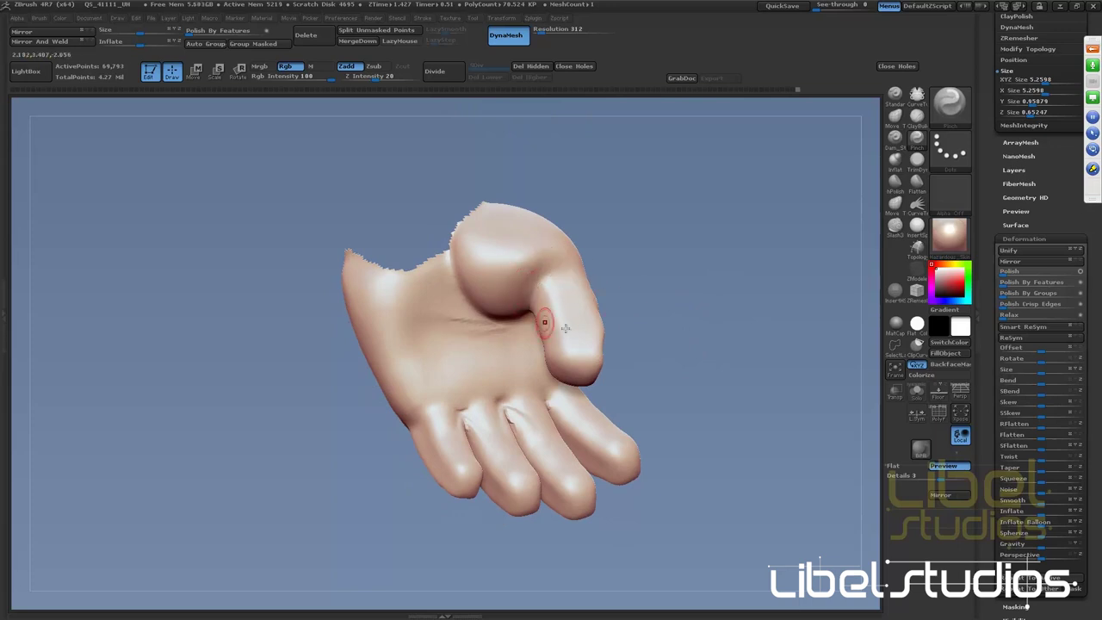
drag(567, 329, 452, 318)
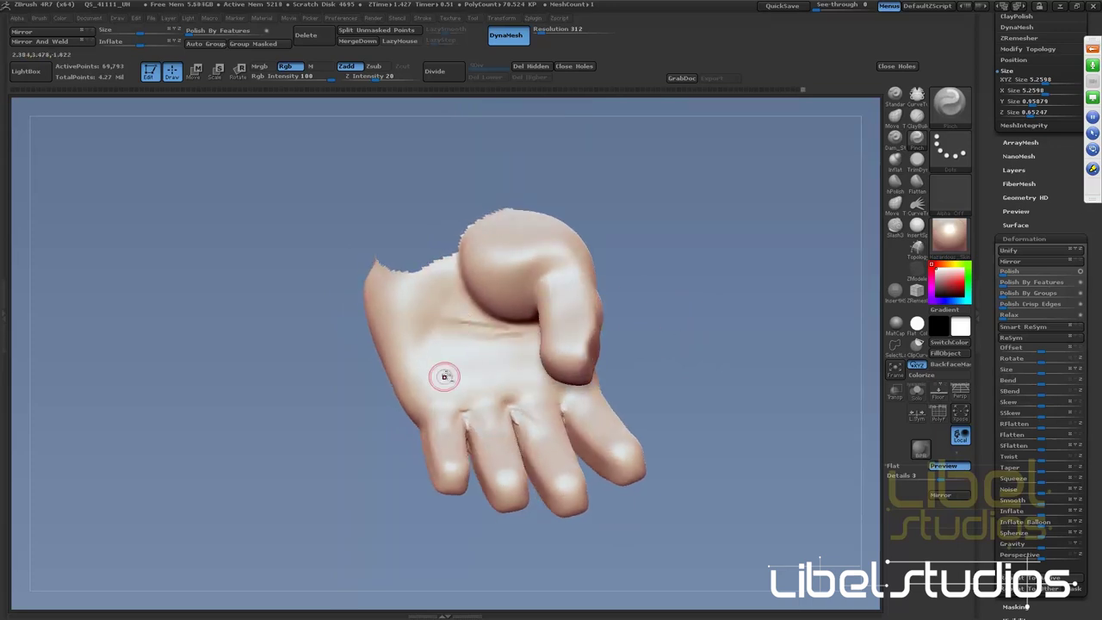
mouse_move(373, 417)
mouse_down()
mouse_move(360, 463)
mouse_move(427, 373)
mouse_up()
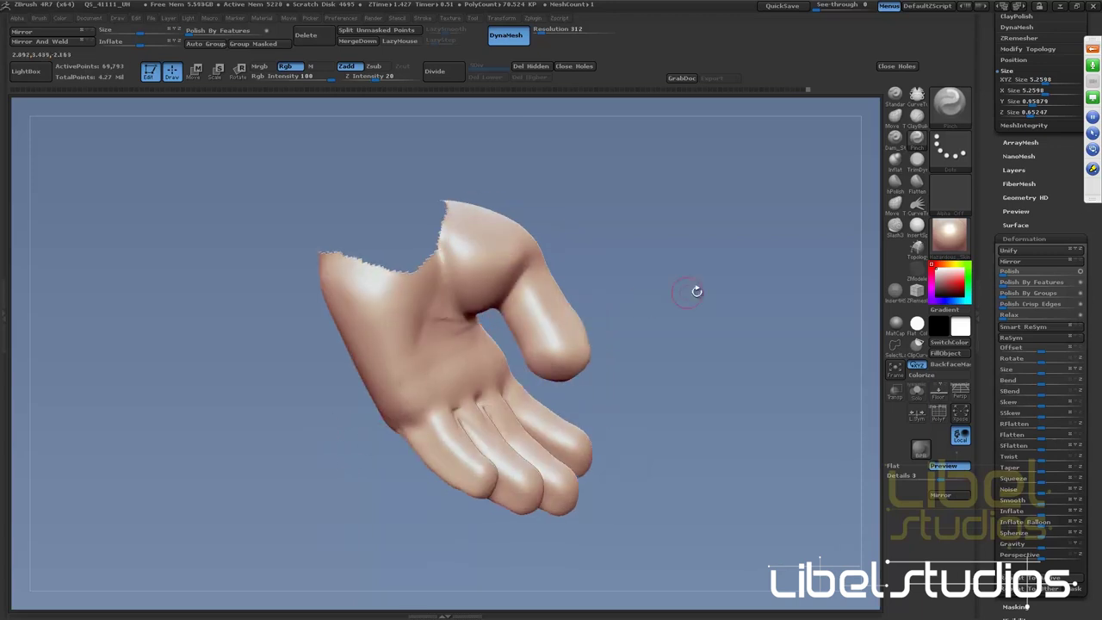
mouse_move(697, 291)
mouse_down()
mouse_move(483, 347)
mouse_move(615, 322)
mouse_move(469, 299)
mouse_up()
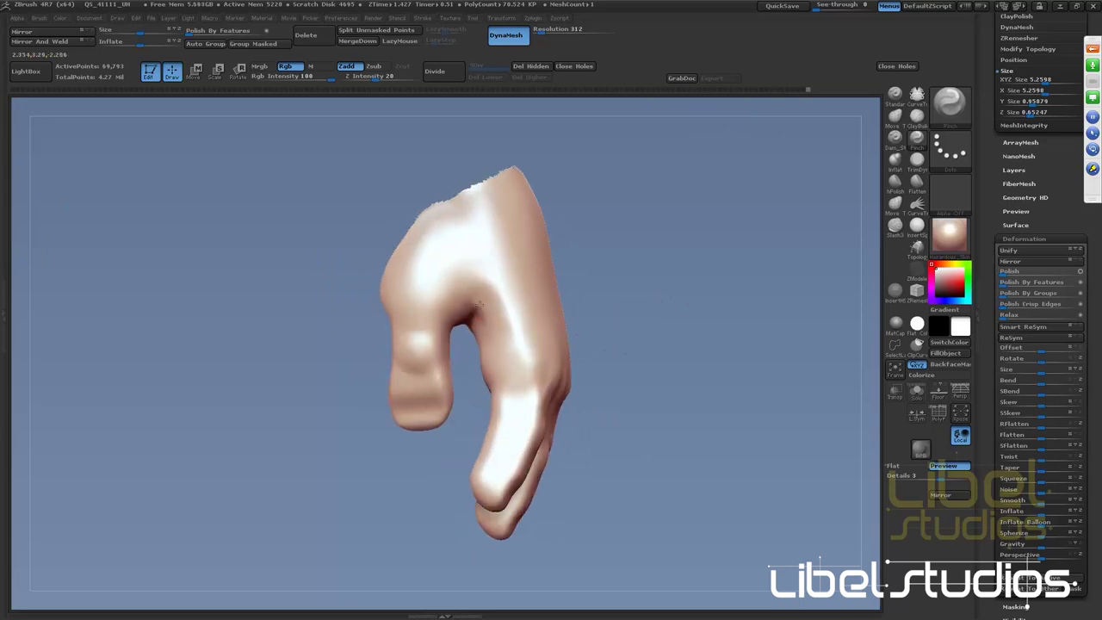
key(shift)
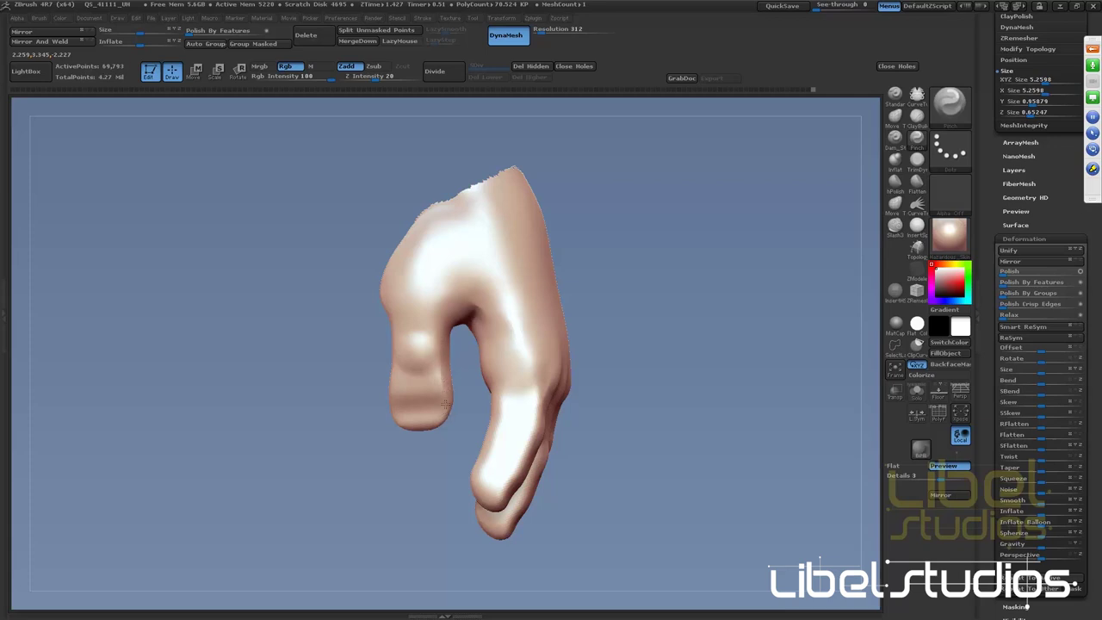
right_drag(413, 419, 405, 401)
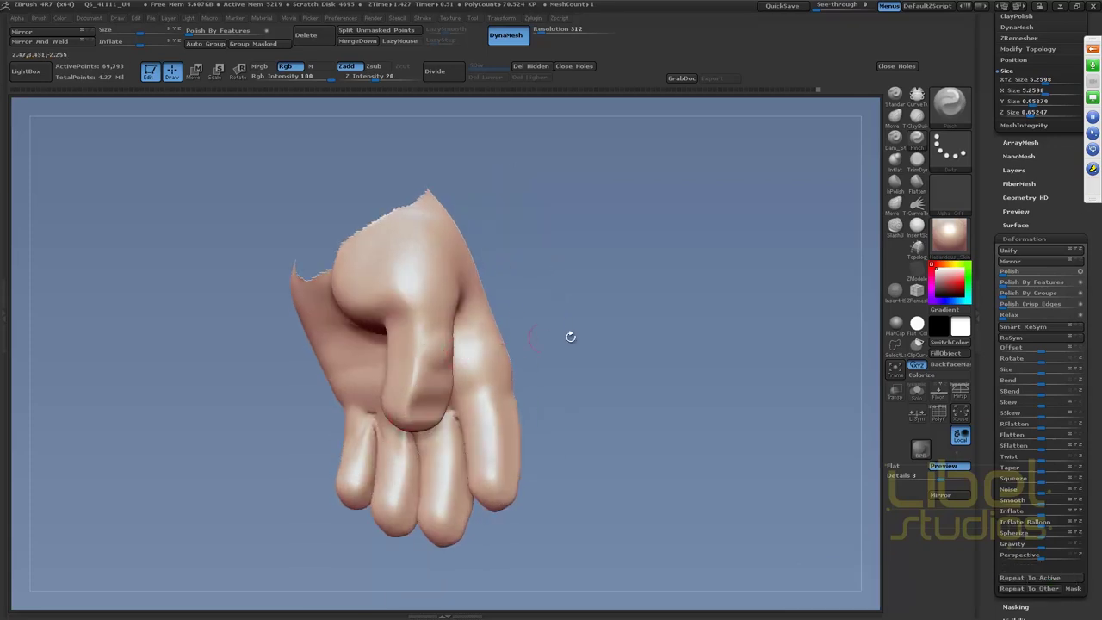
mouse_move(570, 337)
mouse_down()
mouse_move(414, 348)
mouse_move(423, 370)
mouse_up()
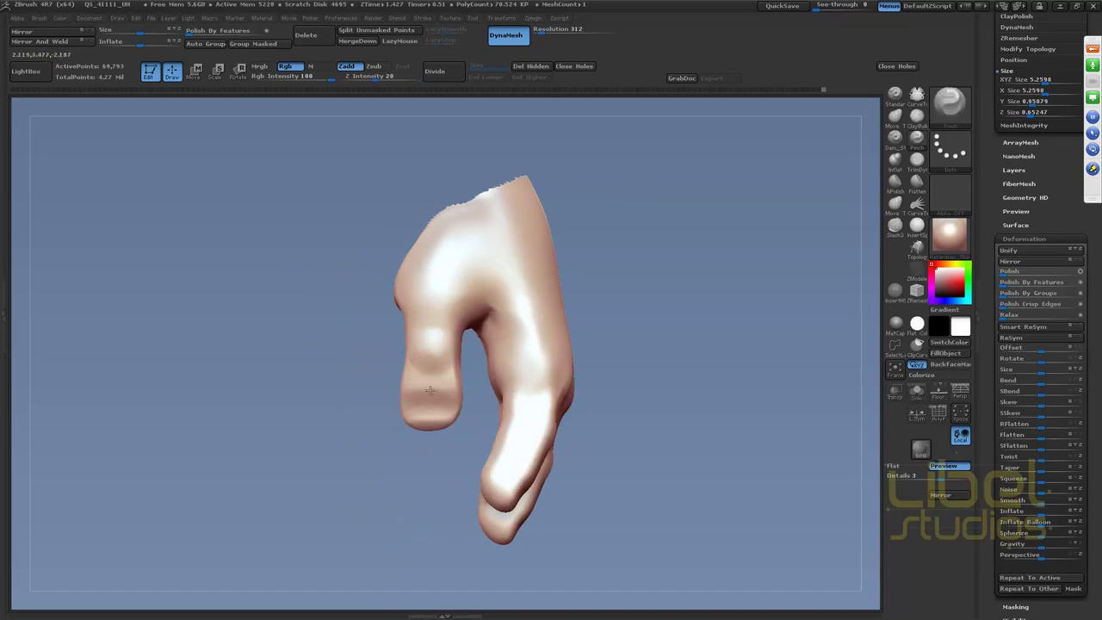
mouse_move(322, 428)
mouse_down()
mouse_move(469, 380)
mouse_move(431, 309)
mouse_move(549, 310)
mouse_move(438, 322)
mouse_up()
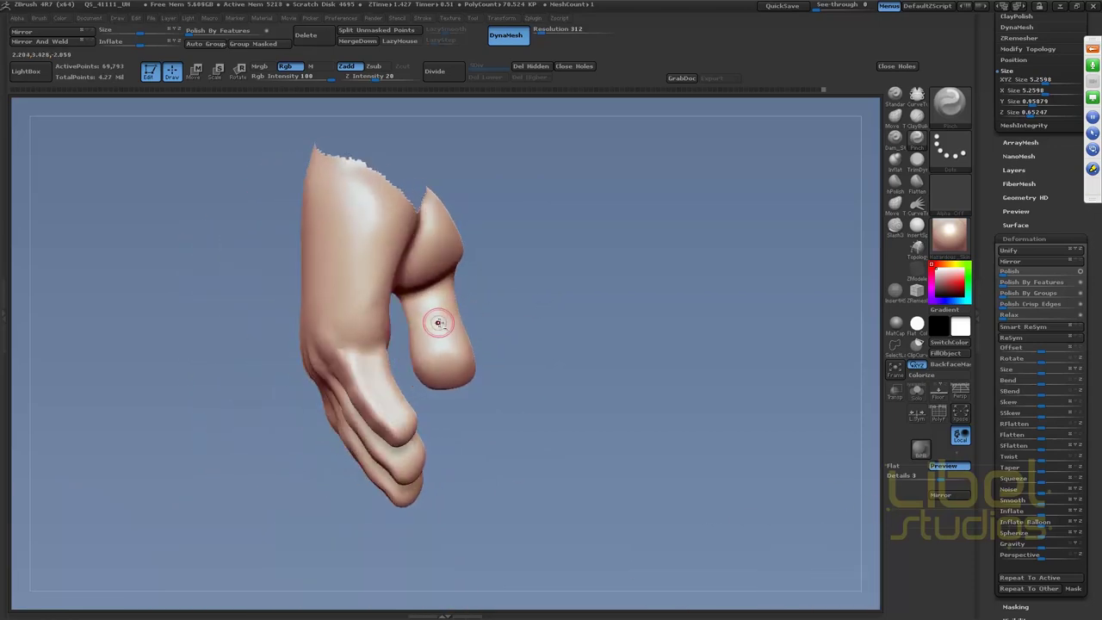
drag(511, 306, 522, 267)
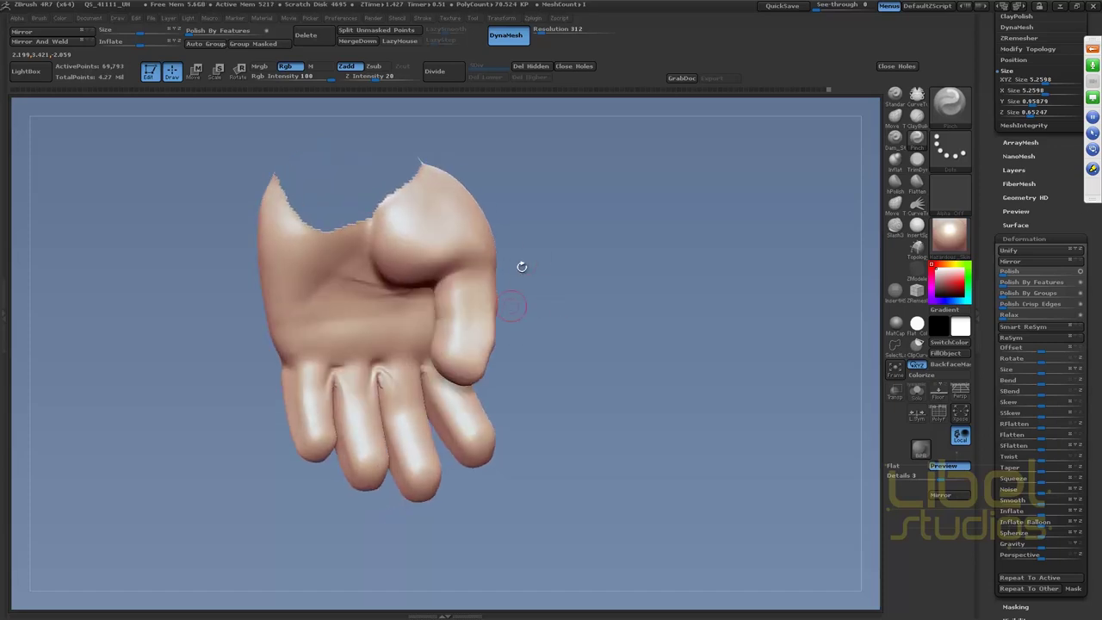
drag(591, 302, 534, 302)
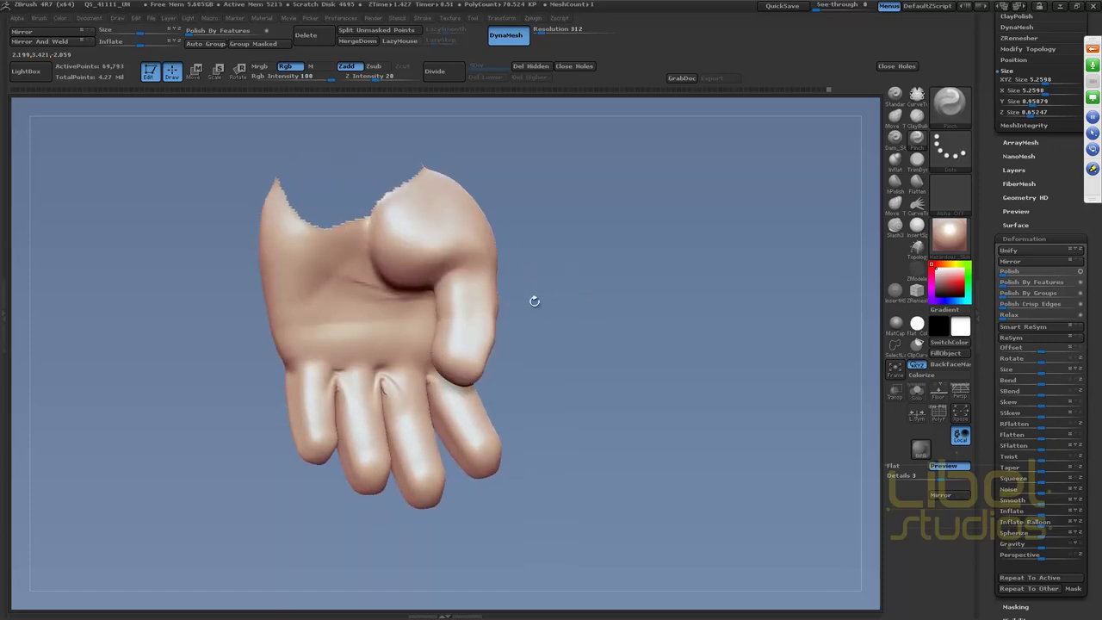